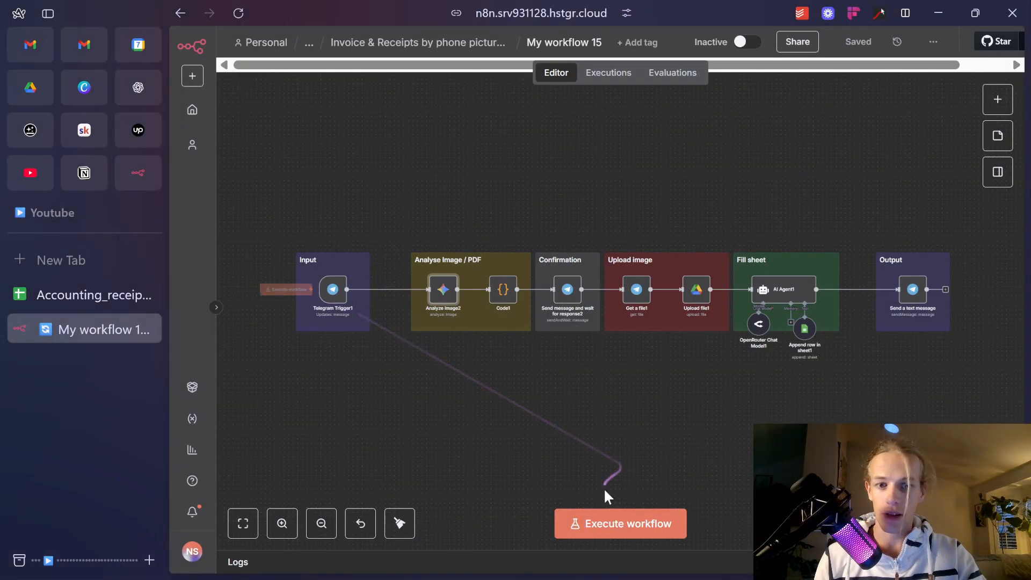
Test-run the receipt workflow on a Telegram receipt photo, following the nodes across the canvas.
left_click(610, 522)
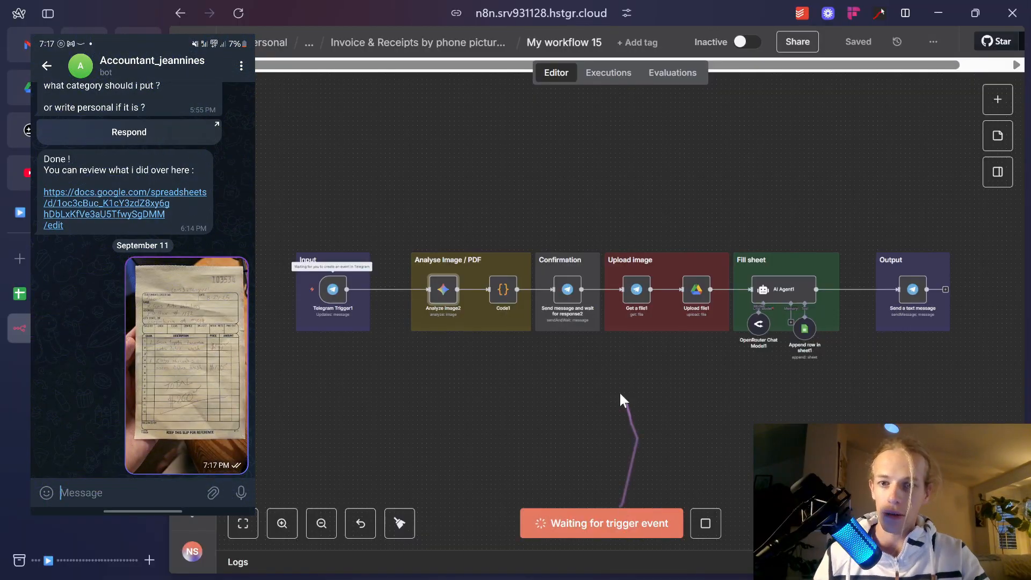
scroll(341, 316, "up", 5)
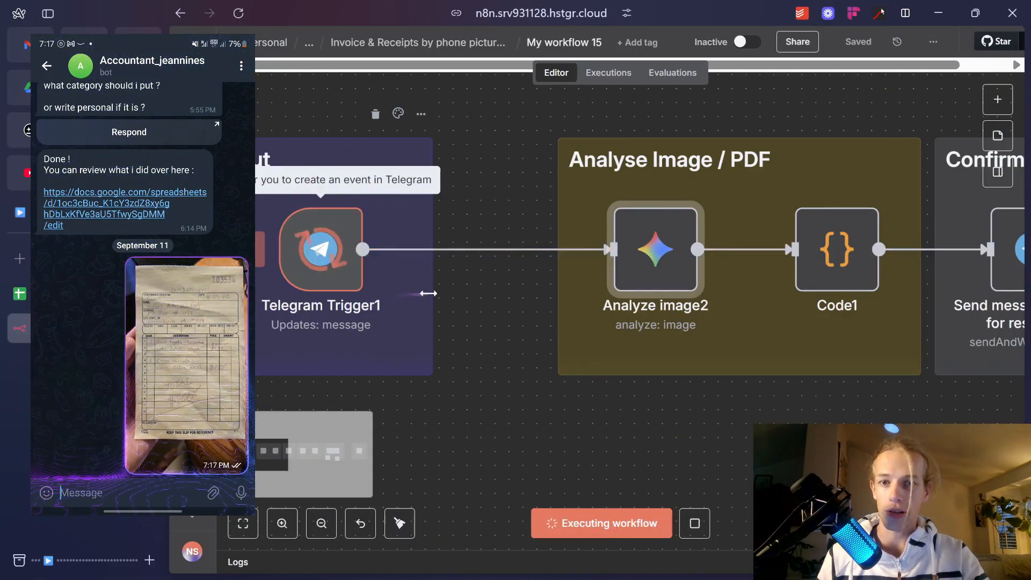
left_click_drag(750, 395, 671, 409)
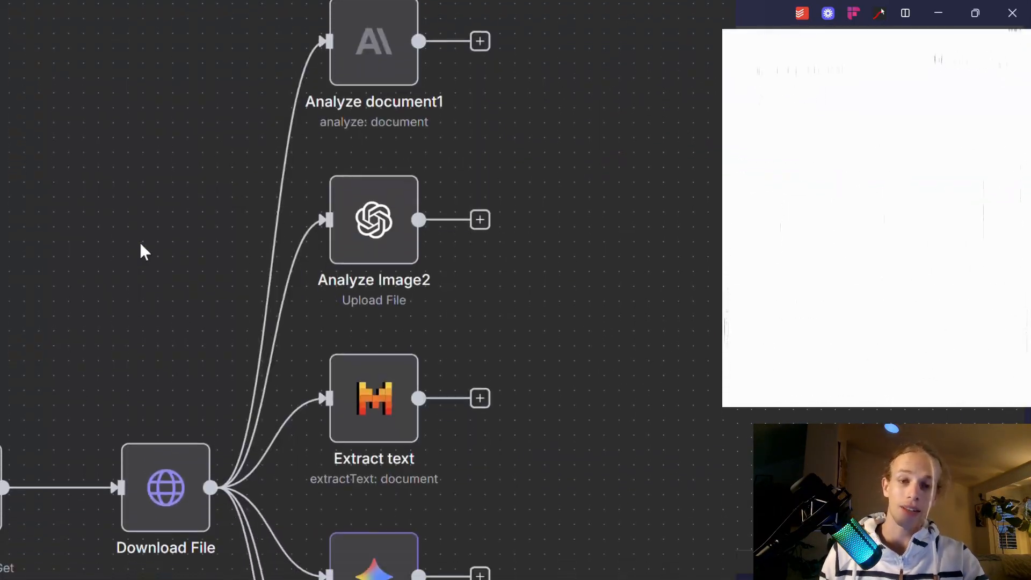
scroll(141, 244, "down", 10)
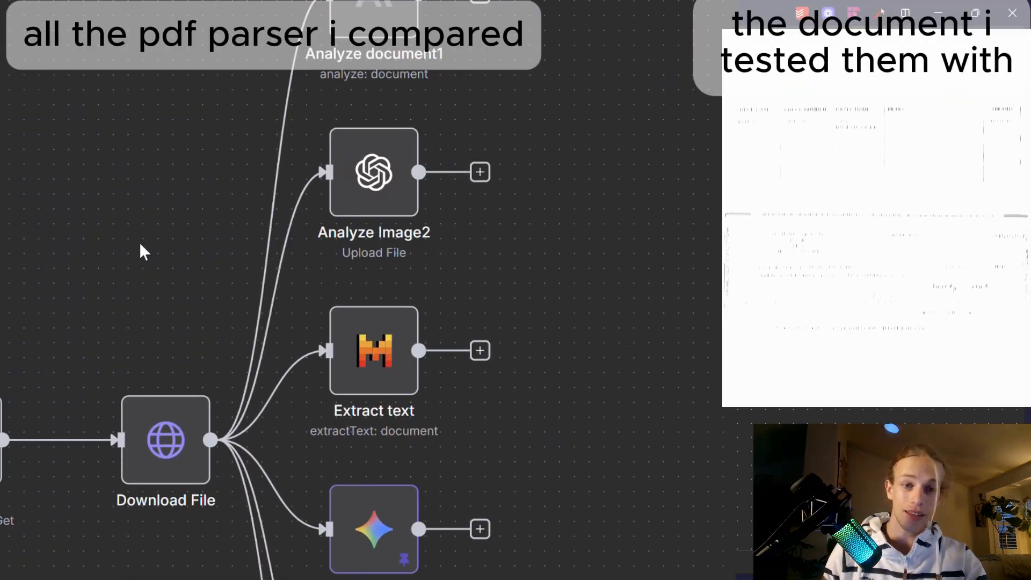
scroll(137, 243, "down", 3)
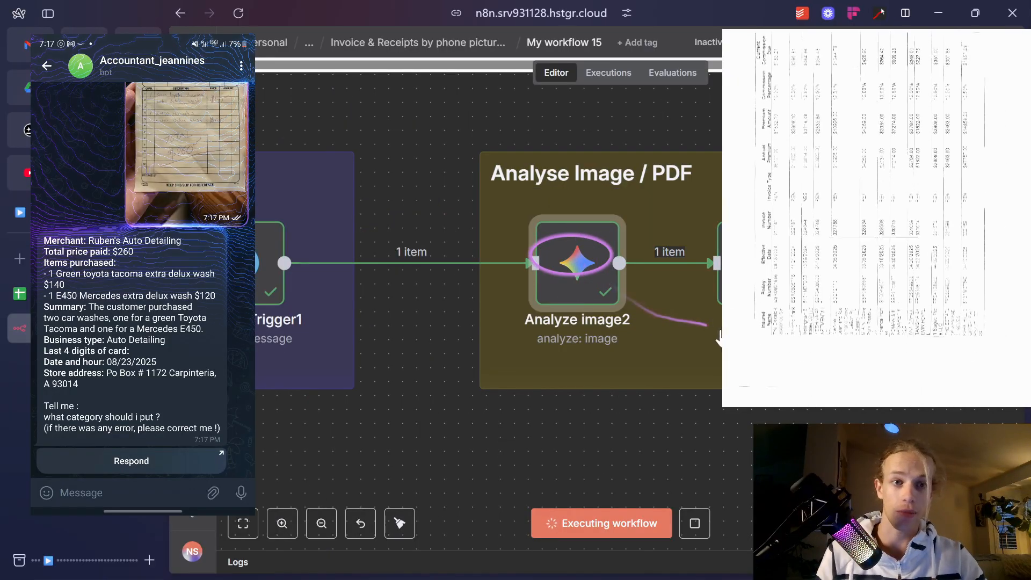
left_click_drag(782, 363, 487, 348)
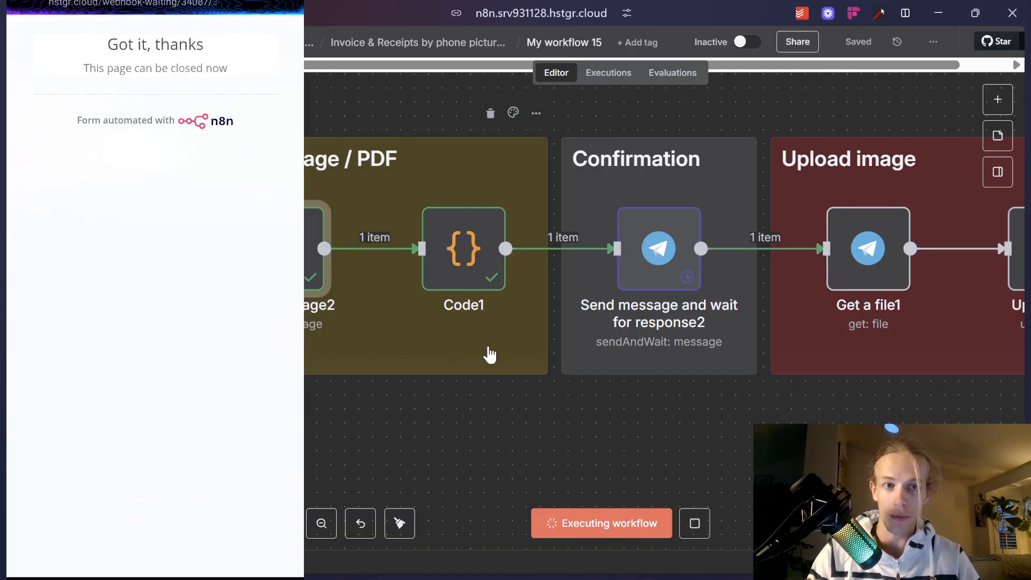
scroll(489, 355, "right", 7)
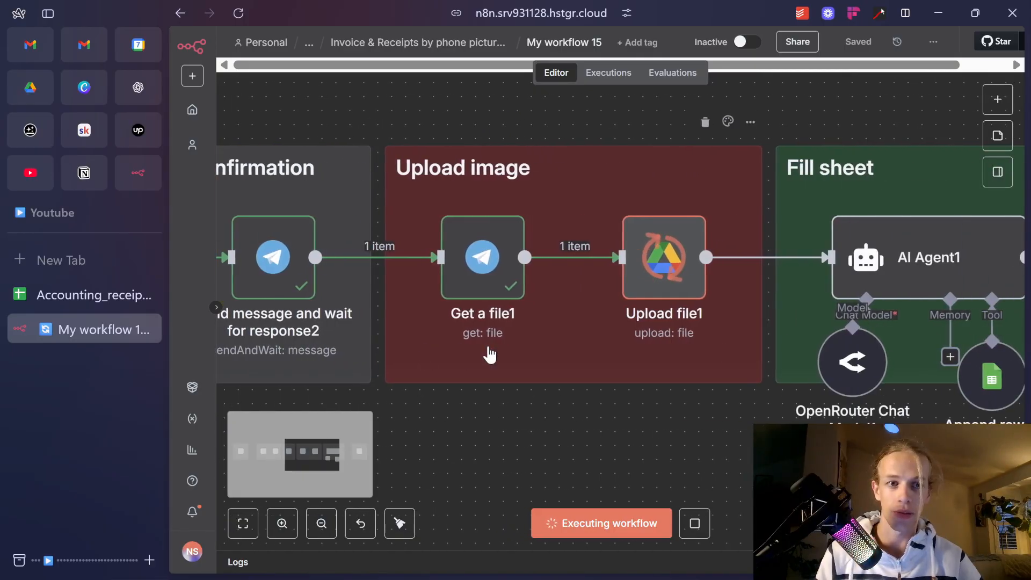
scroll(490, 354, "right", 6)
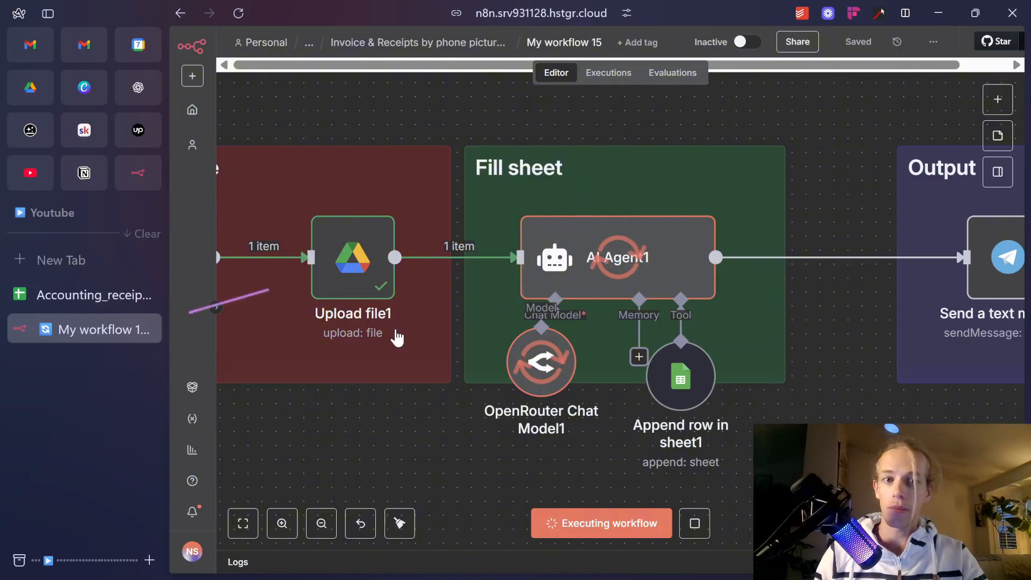
Open the accounting spreadsheet, look through the September and October 2025 sheets, and return to August 2025.
left_click(85, 294)
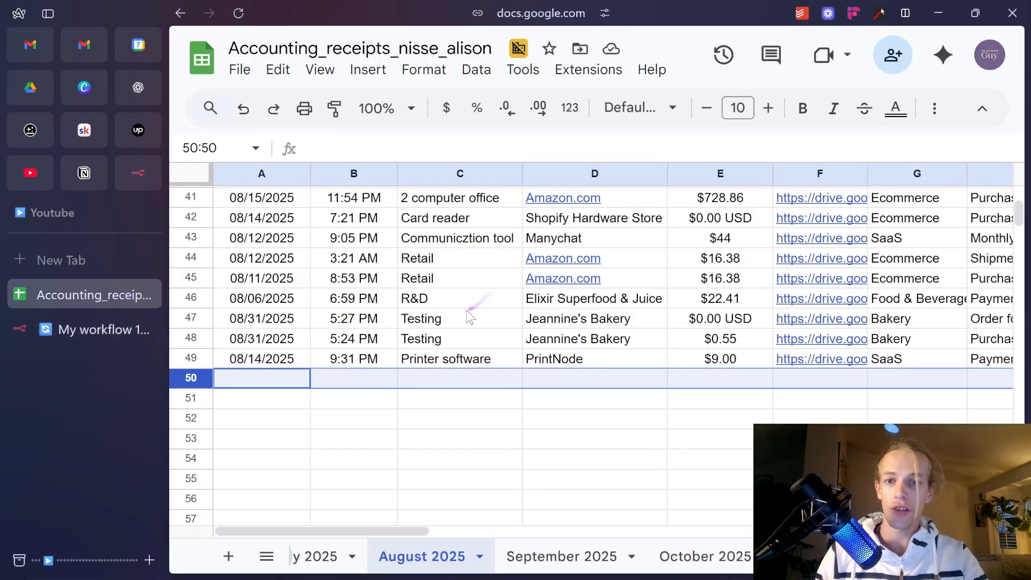
left_click(553, 557)
left_click(700, 557)
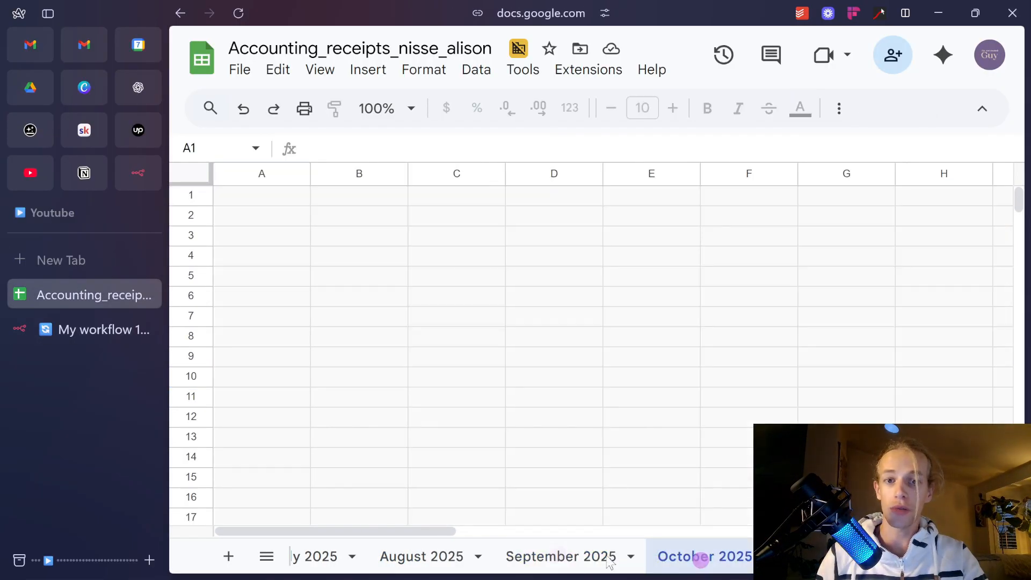
left_click(548, 557)
left_click(438, 553)
left_click(495, 460)
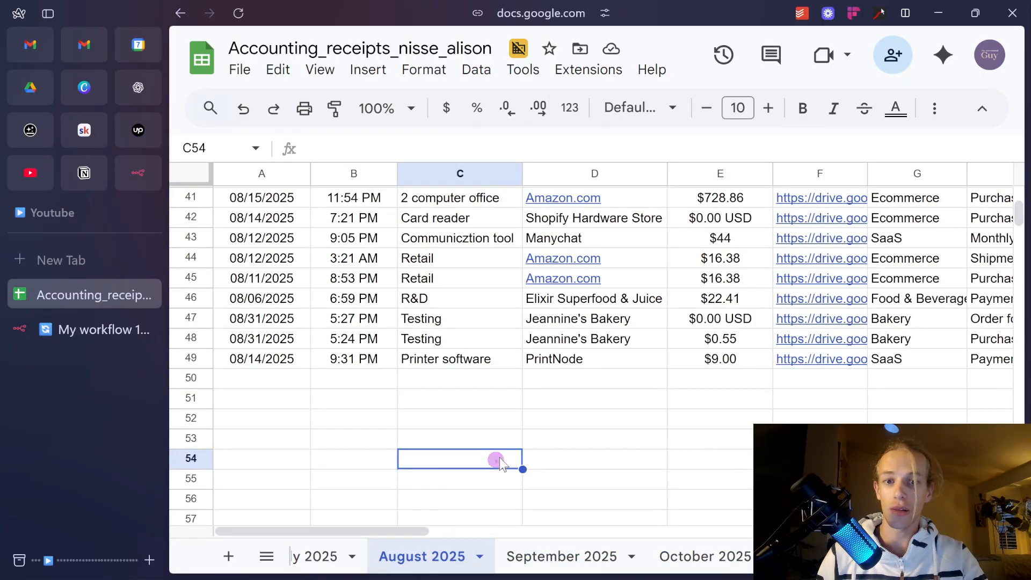
mouse_move(462, 386)
left_mouse_down()
mouse_move(541, 371)
mouse_move(464, 380)
left_mouse_up()
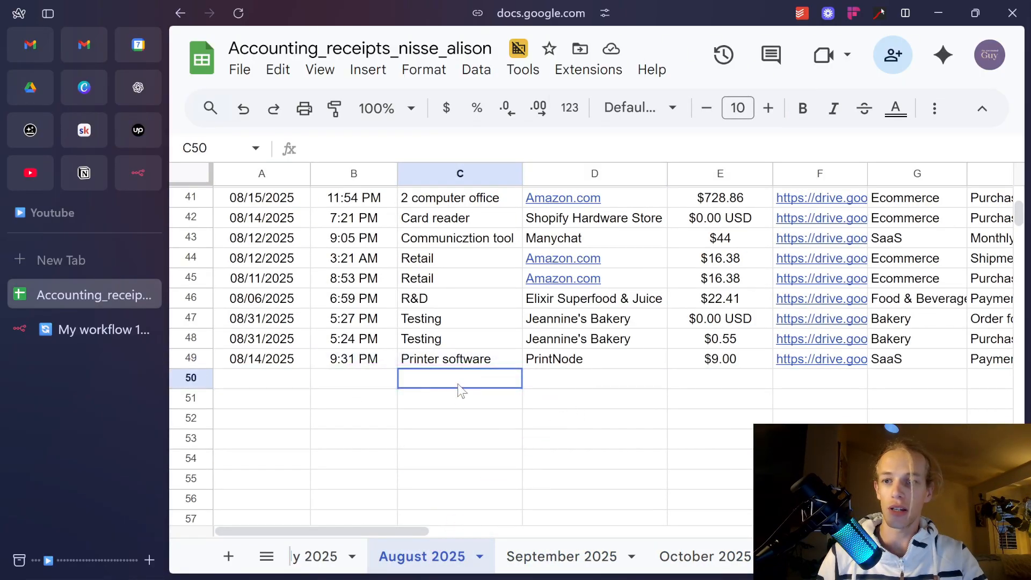
Inspect row 50's new entry: Car maintenance, Ruben's Auto Detailing, $260, with I50 NOT PROVIDED.
left_click(84, 332)
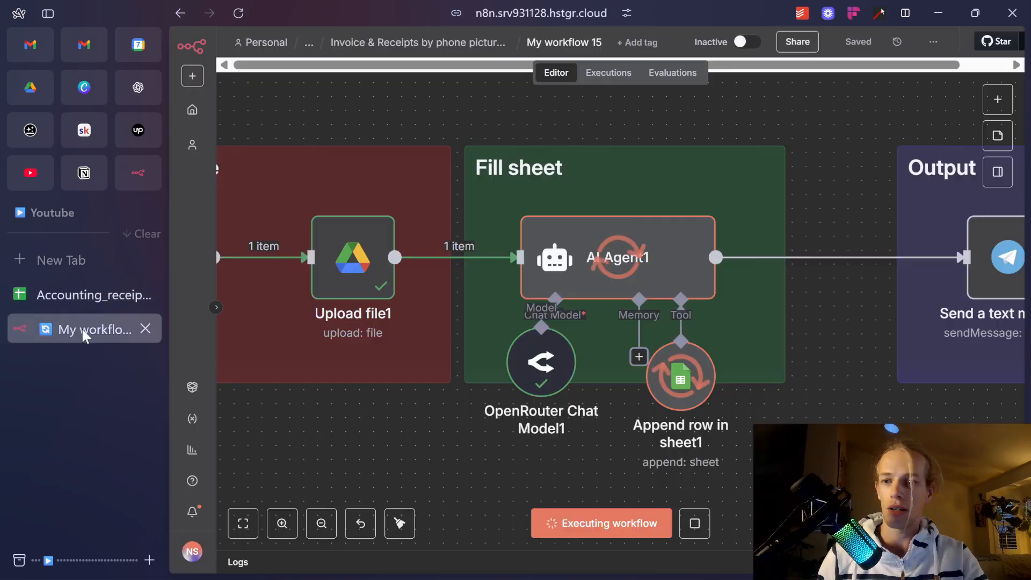
left_click(46, 295)
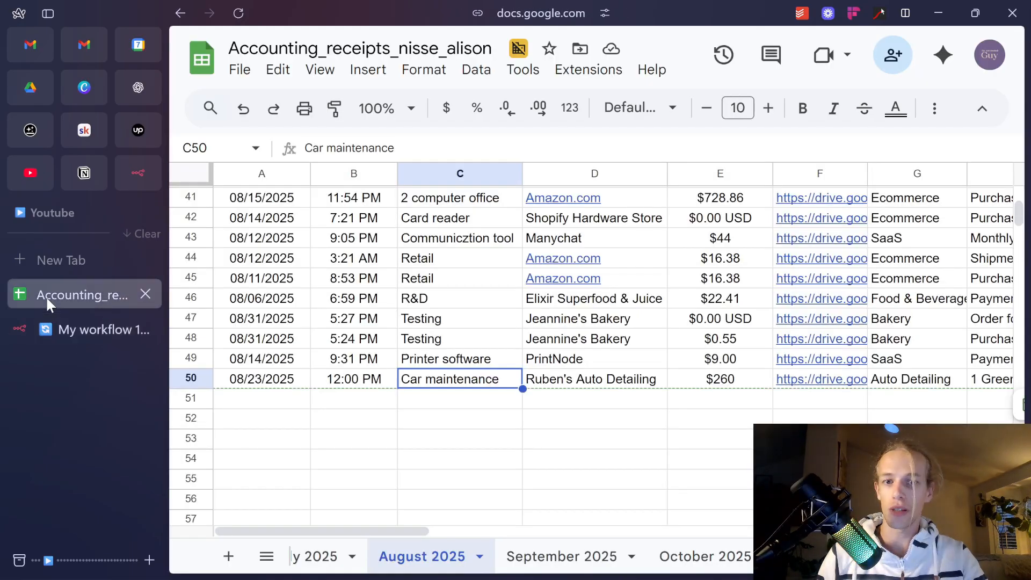
left_click(582, 417)
scroll(582, 419, "right", 8)
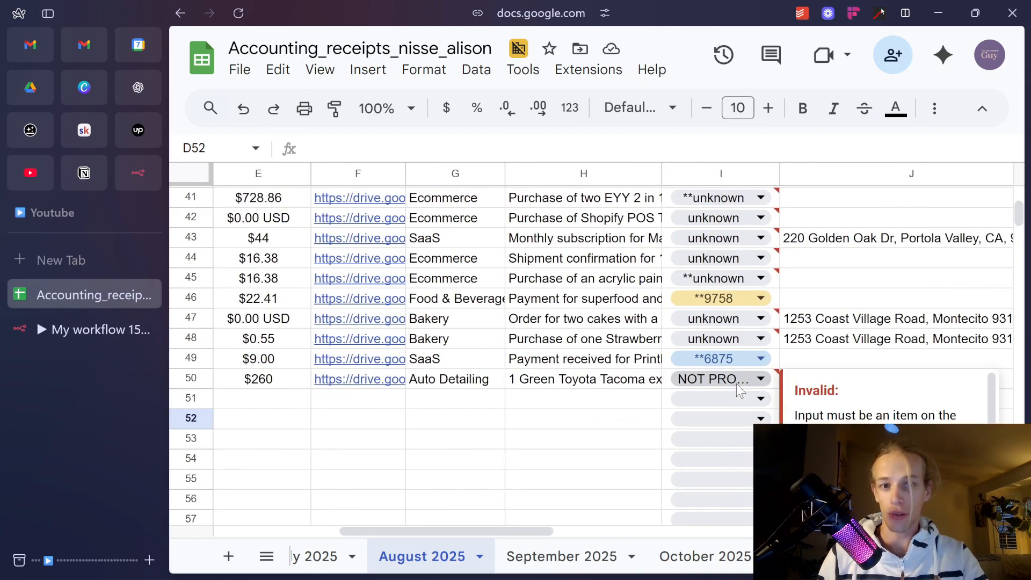
double_click(736, 383)
left_click(535, 400)
scroll(591, 403, "right", 5)
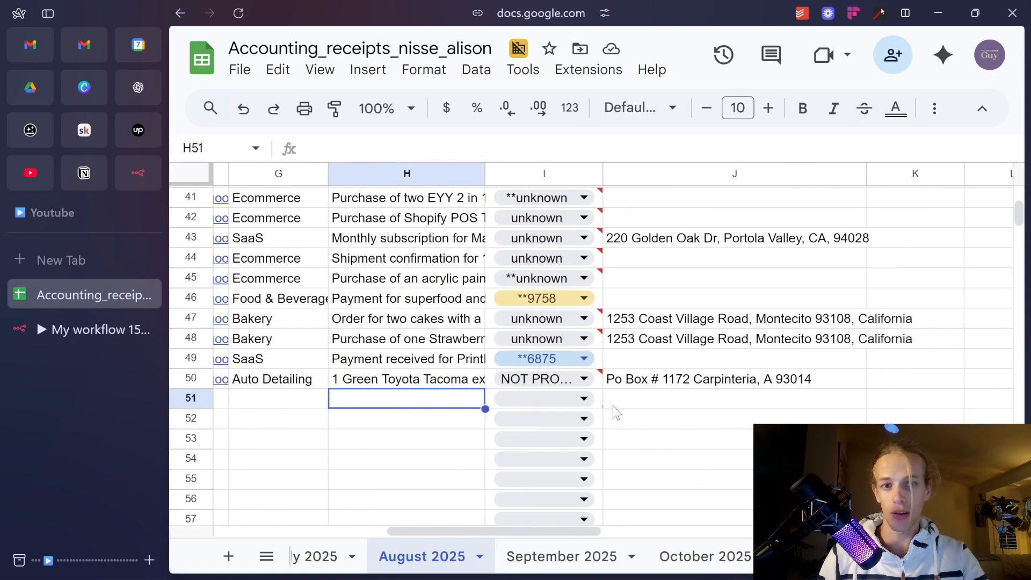
scroll(602, 386, "left", 8)
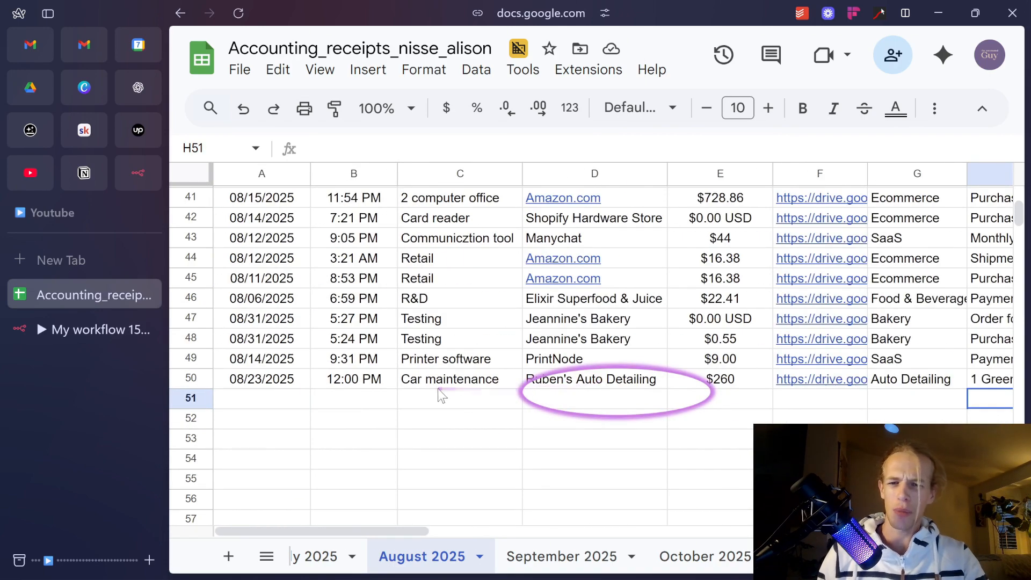
scroll(511, 403, "right", 5)
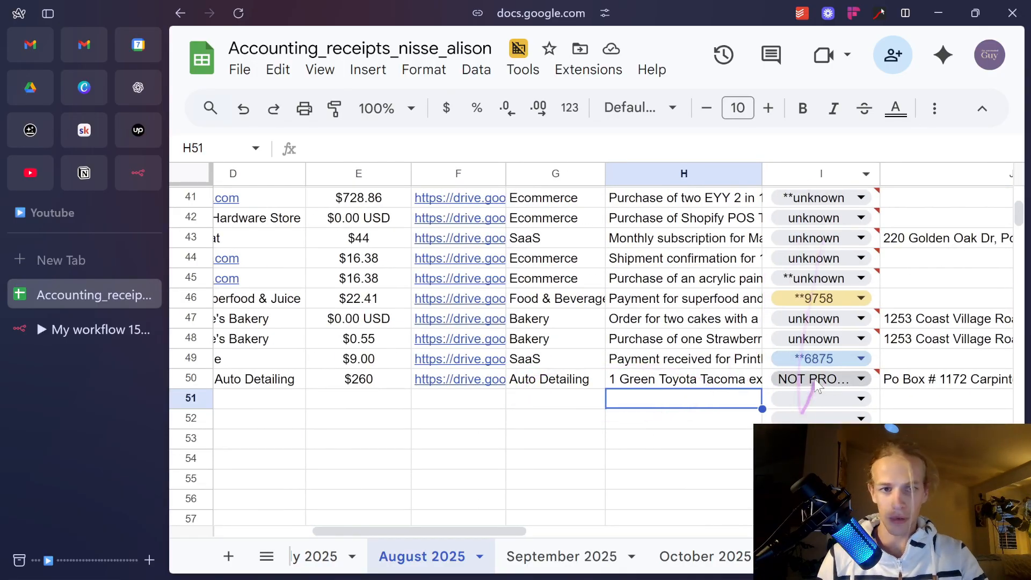
scroll(666, 408, "left", 5)
scroll(613, 349, "right", 3)
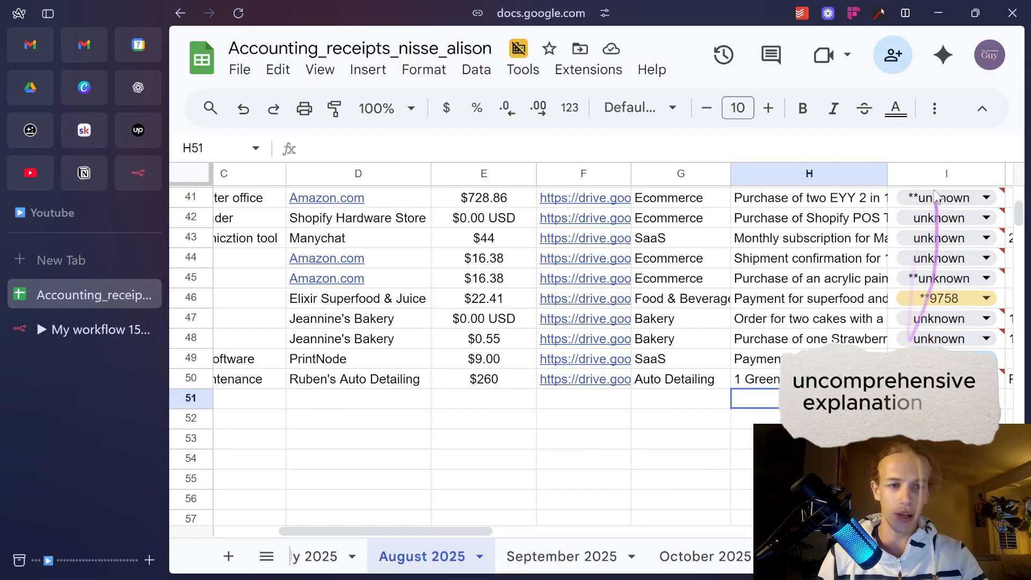
scroll(590, 349, "left", 3)
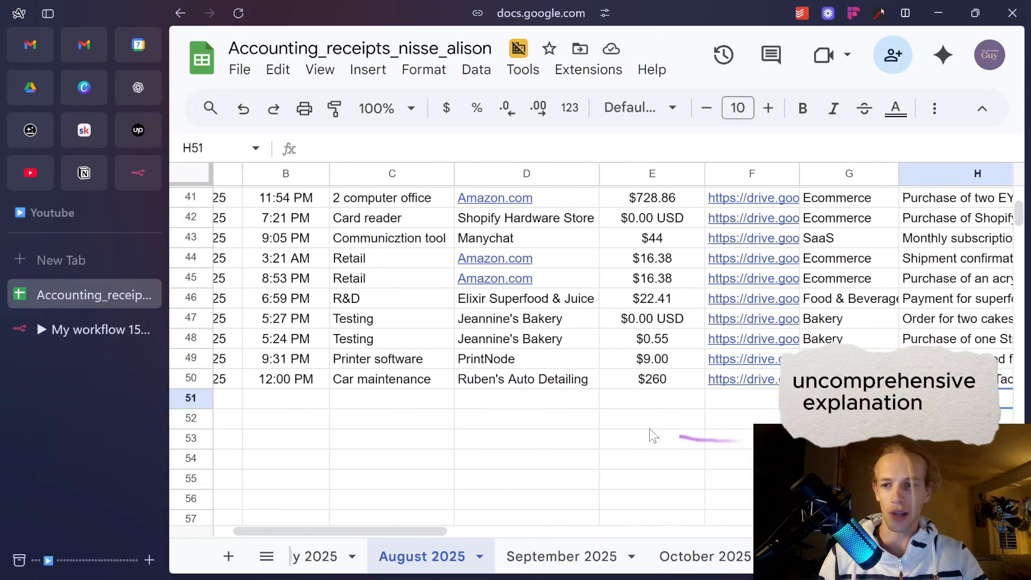
Return to My workflow 15, zoom out and select the confirmation message node to review the run.
left_click(43, 328)
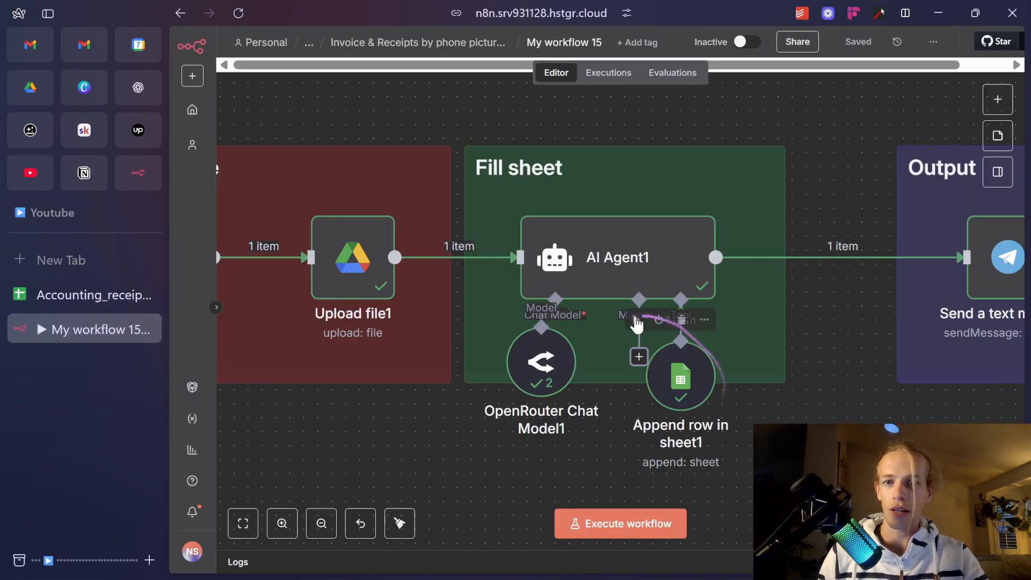
scroll(634, 347, "down", 3)
scroll(628, 347, "down", 2)
scroll(511, 405, "left", 5)
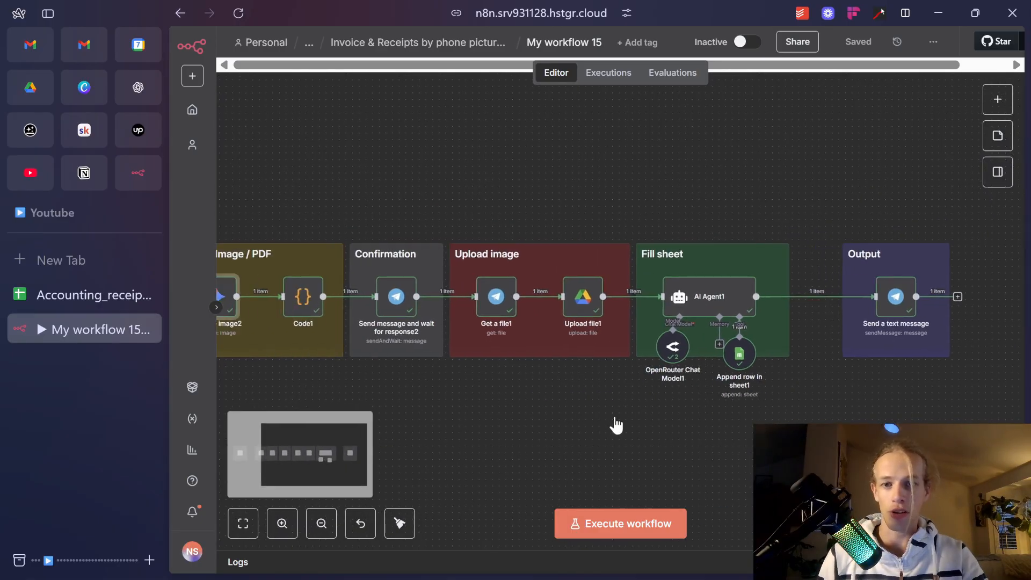
scroll(455, 294, "up", 5)
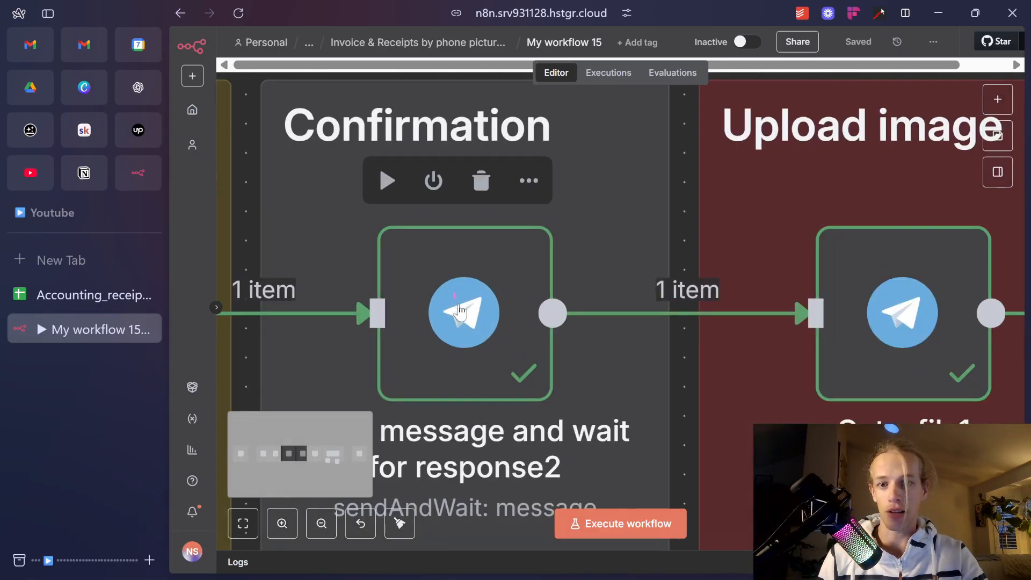
left_click(472, 332)
scroll(473, 329, "down", 5)
scroll(474, 334, "down", 3)
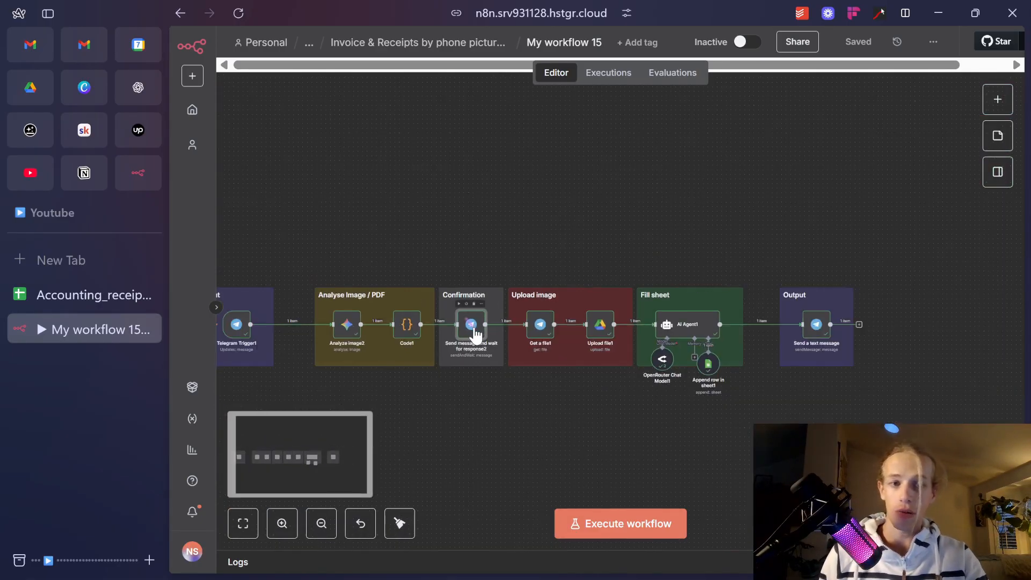
scroll(472, 399, "down", 2)
scroll(472, 398, "left", 2)
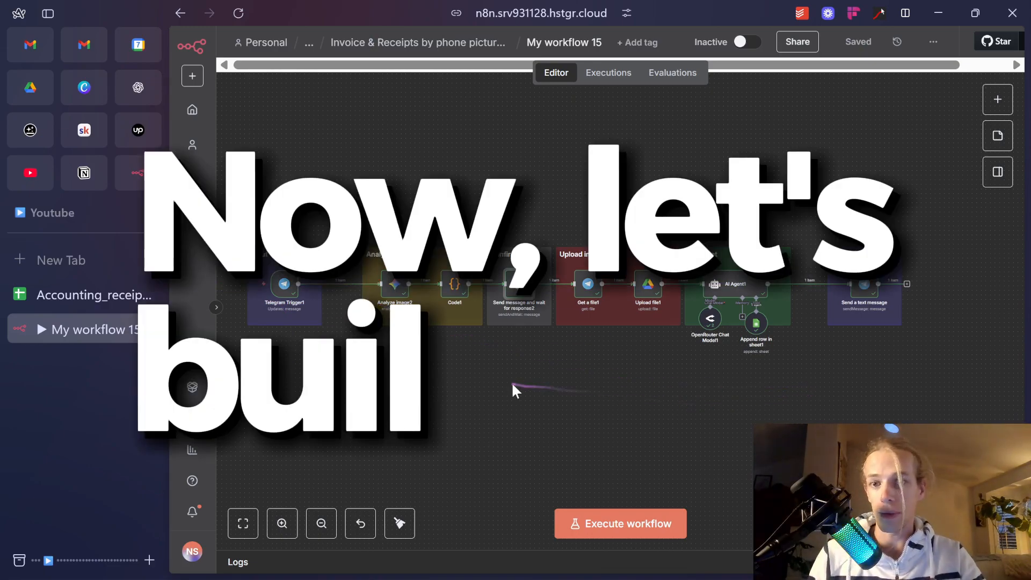
scroll(510, 392, "up", 5)
Add a Telegram 'On message' trigger and move it to the upper left, away from existing nodes.
left_click(997, 99)
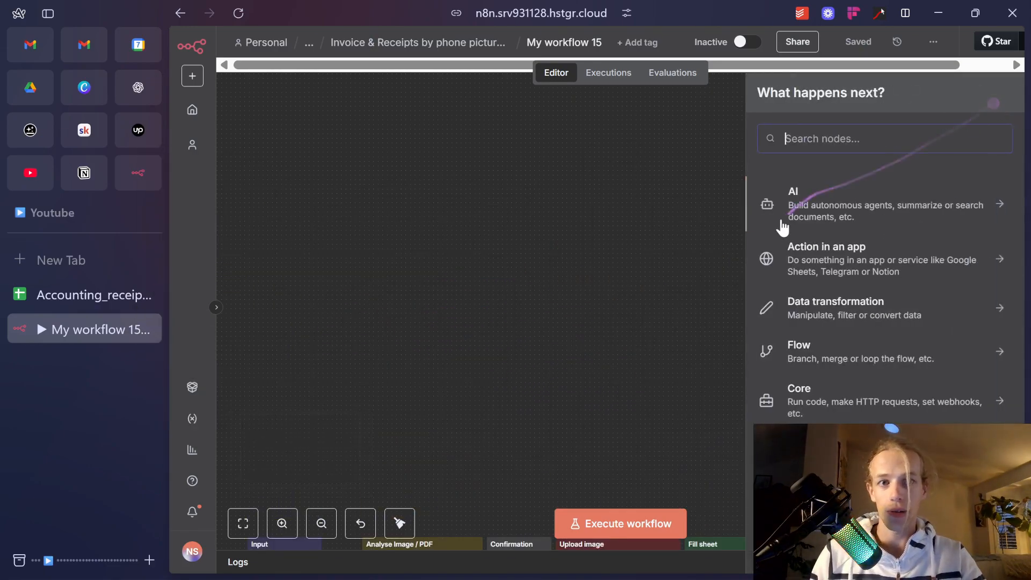
type("tele")
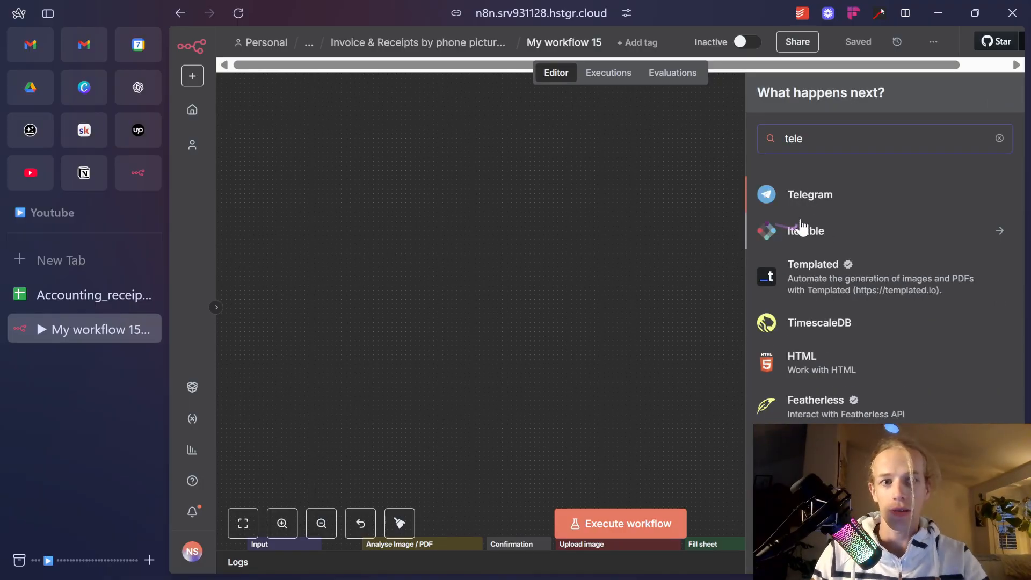
left_click(815, 200)
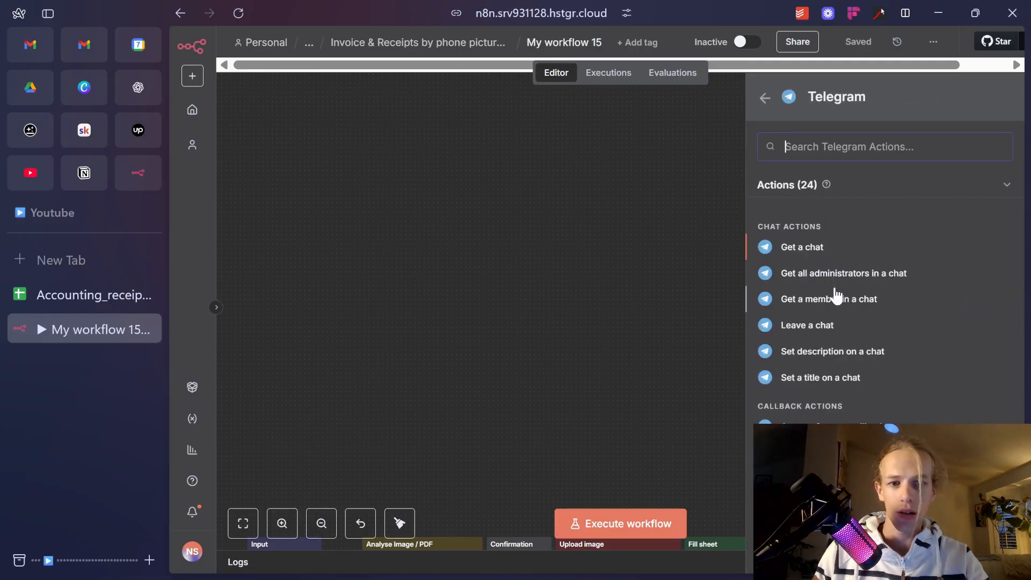
scroll(836, 295, "down", 10)
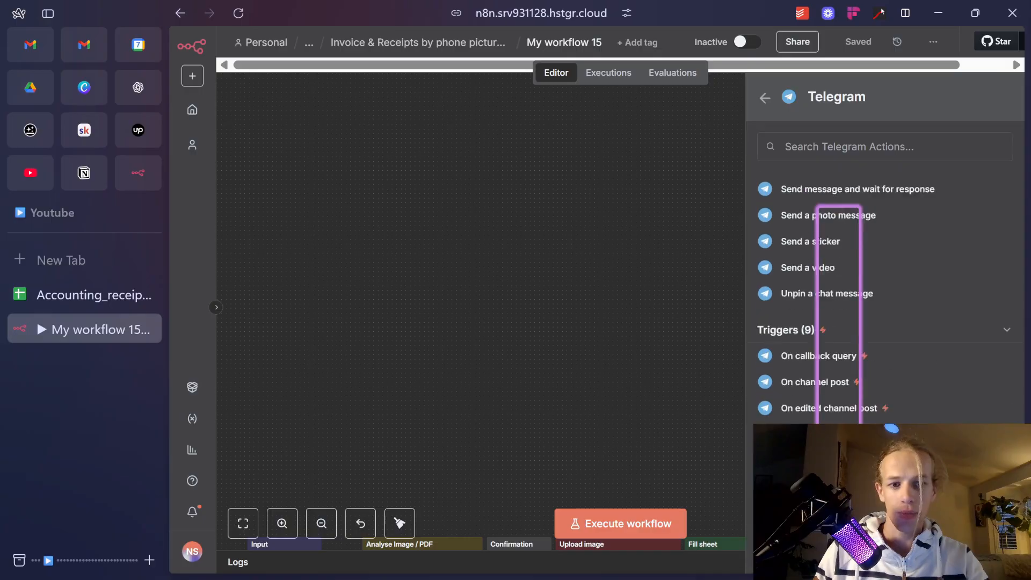
scroll(872, 406, "down", 1)
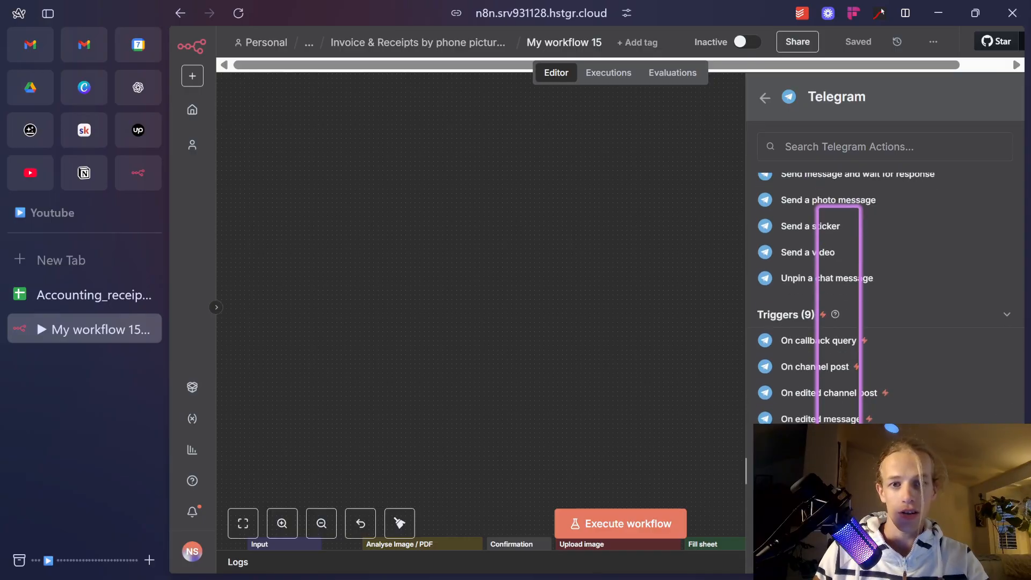
left_click(830, 471)
key("Escape")
scroll(596, 266, "down", 5)
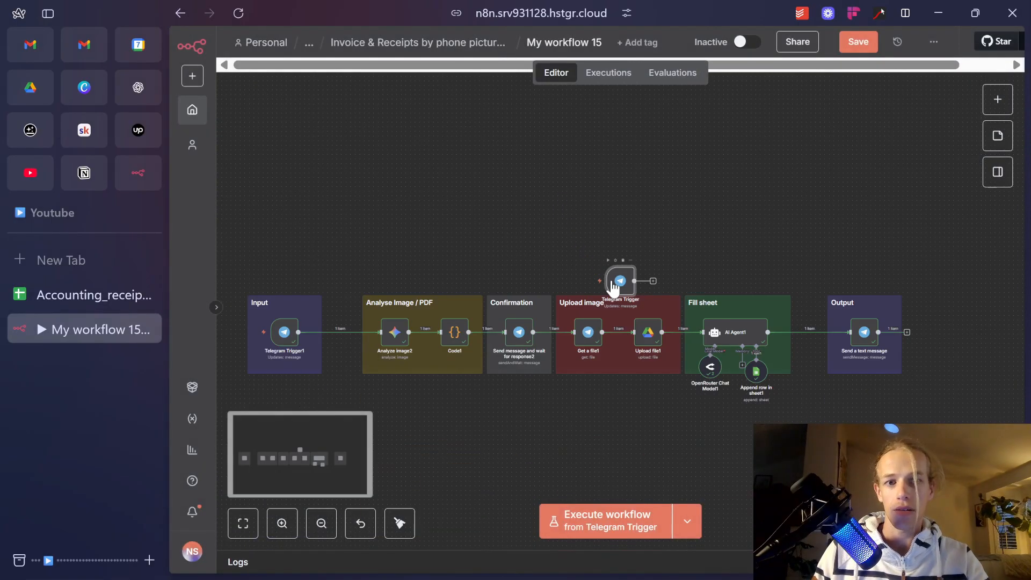
scroll(613, 287, "down", 2)
left_click_drag(605, 249, 403, 136)
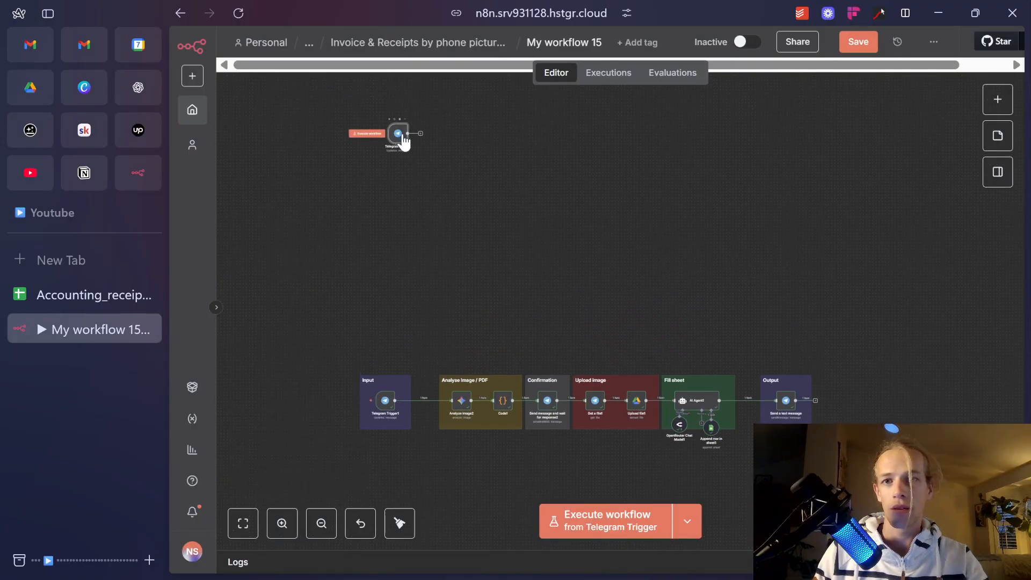
scroll(403, 140, "up", 4)
scroll(430, 348, "up", 3)
scroll(436, 344, "up", 2)
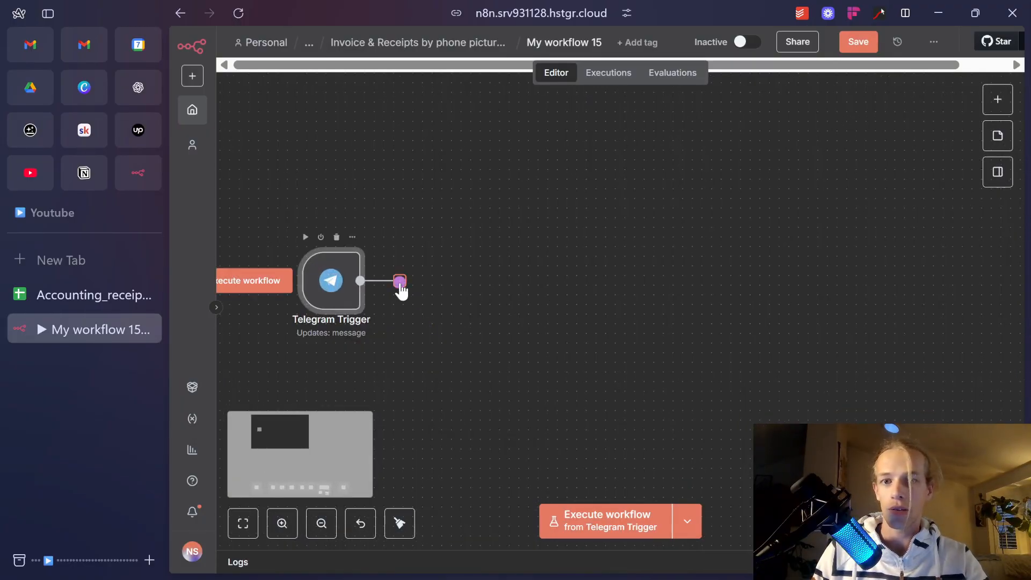
Start a new Telegram credential for the trigger, then search Windows for telegram.
double_click(346, 290)
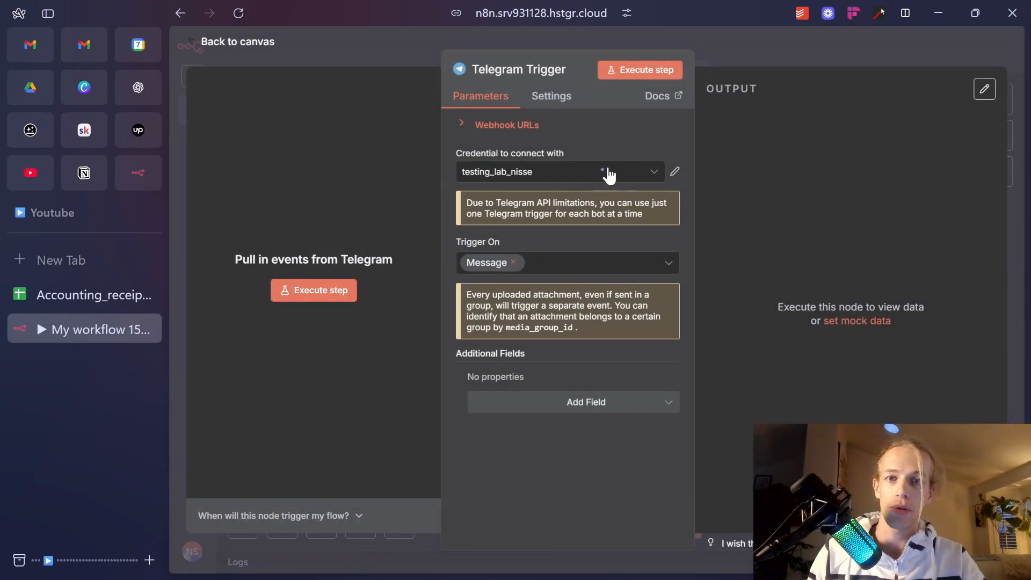
left_click(609, 175)
scroll(575, 253, "down", 2)
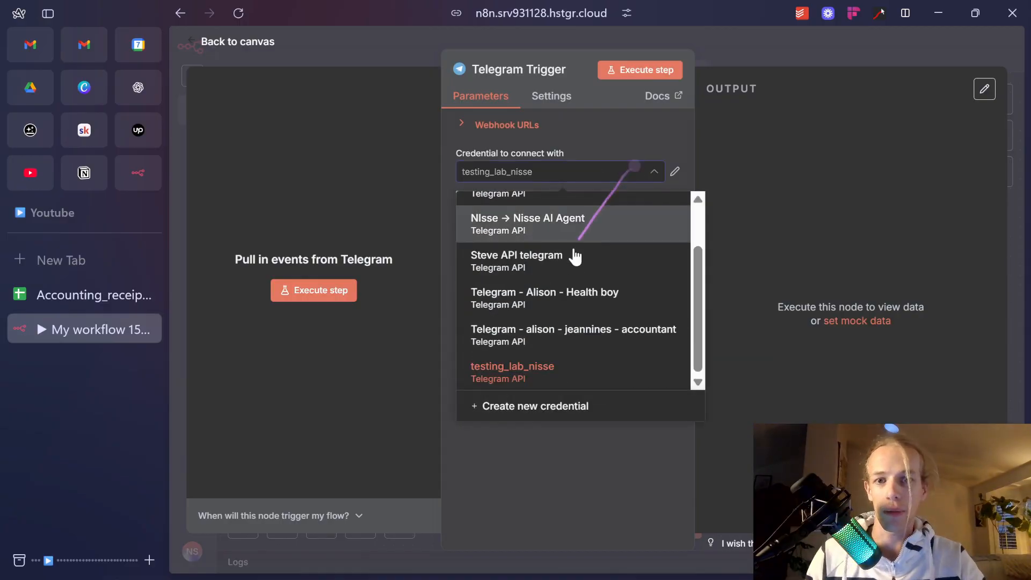
left_click(557, 406)
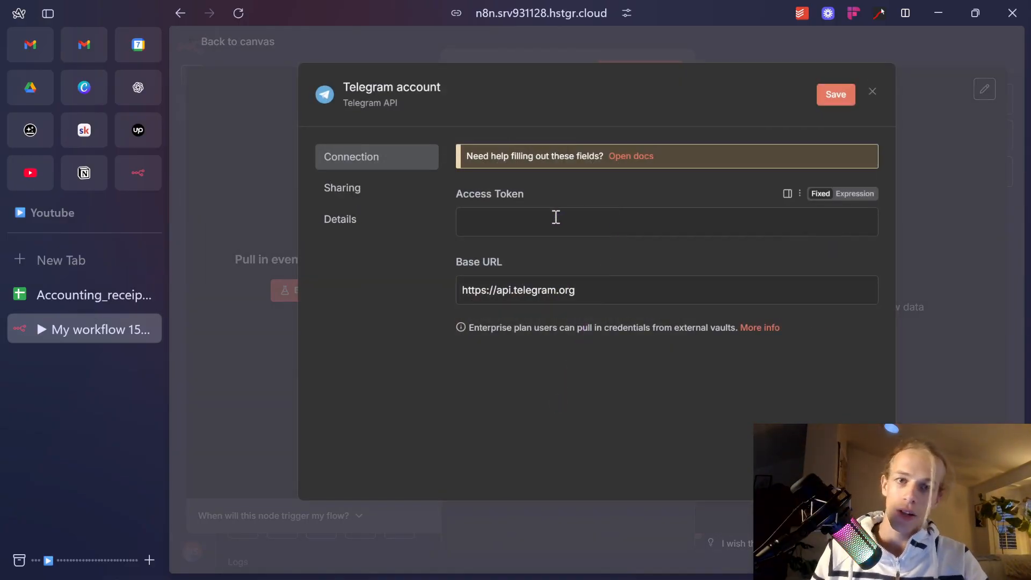
key("super")
type("telegram")
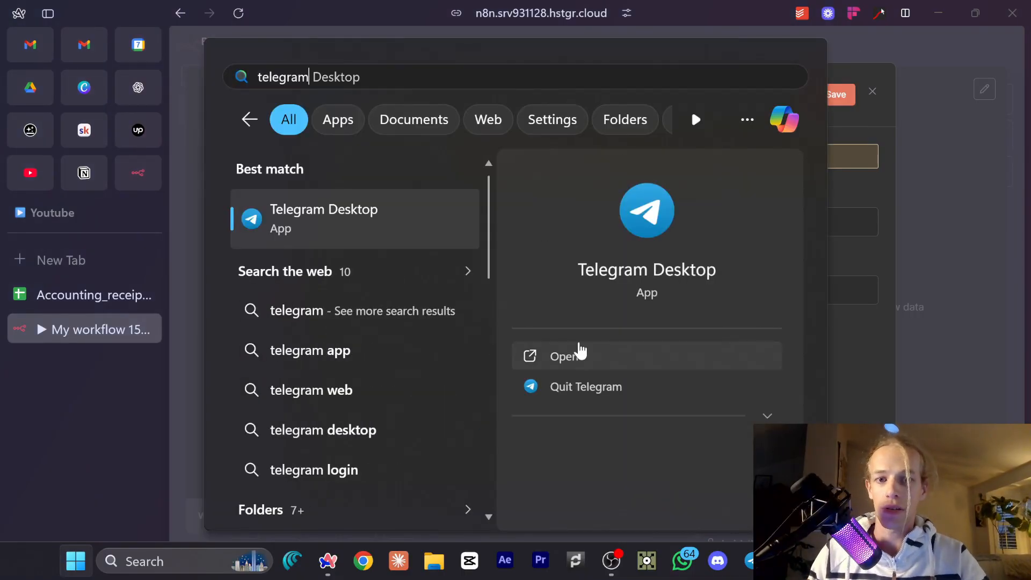
Create bot youtube_demo with BotFather's /newbot, username youtuobe_demoooo_bot, and take its API token.
left_click(578, 354)
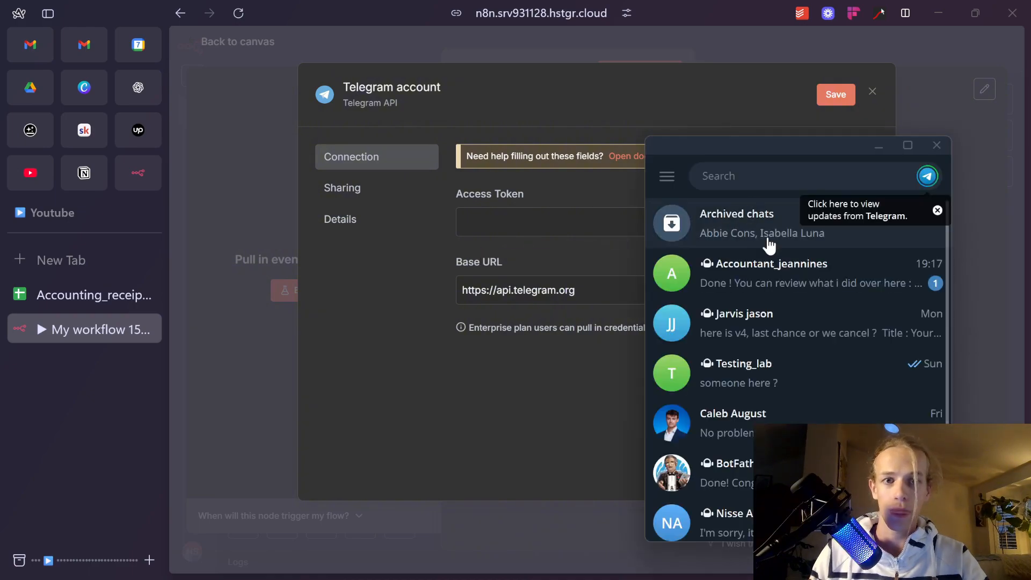
left_click(720, 472)
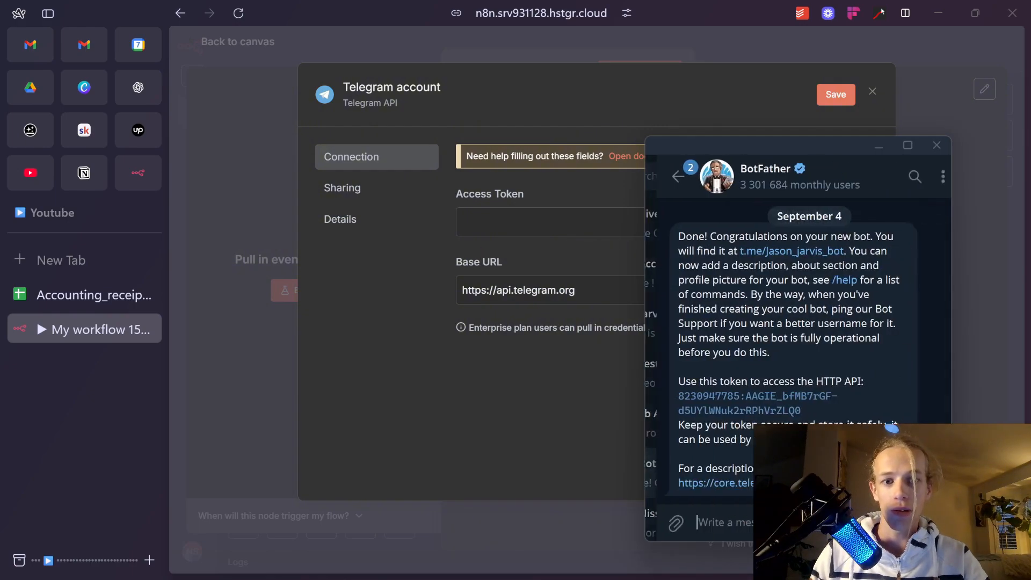
type("/ne")
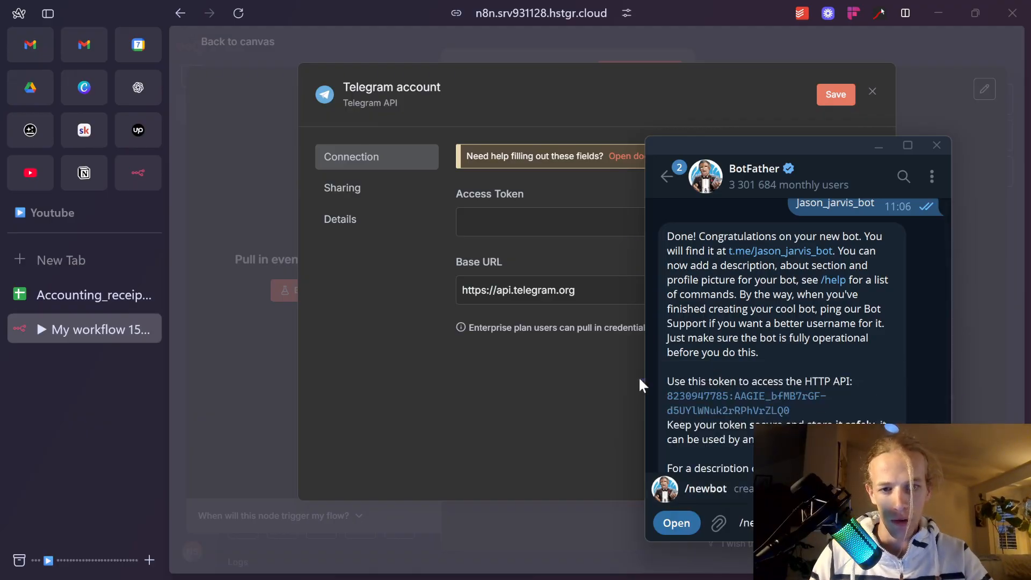
left_click(932, 523)
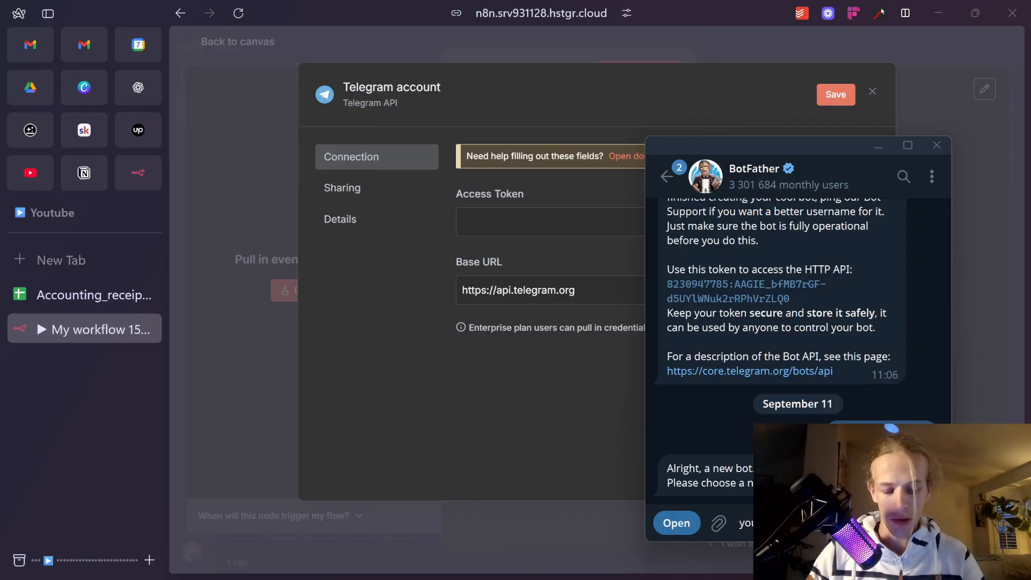
key("Return")
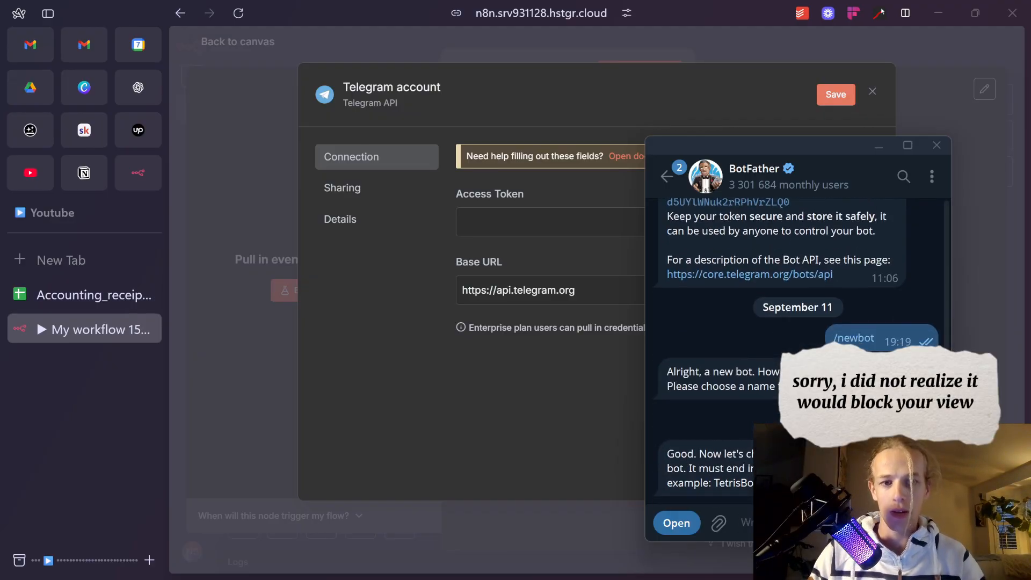
type("you")
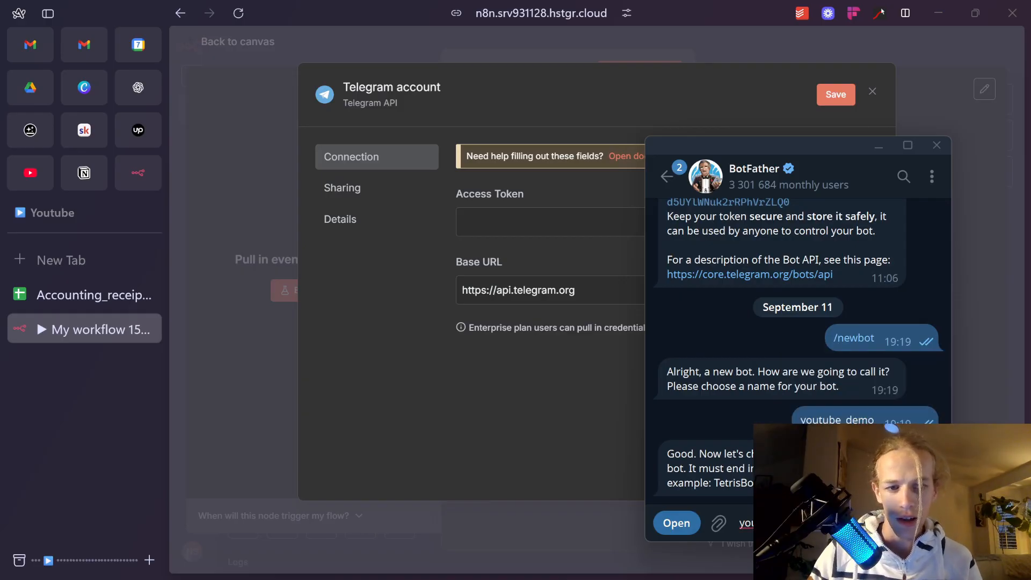
type("tuobe_demoooo_bot")
key("Return")
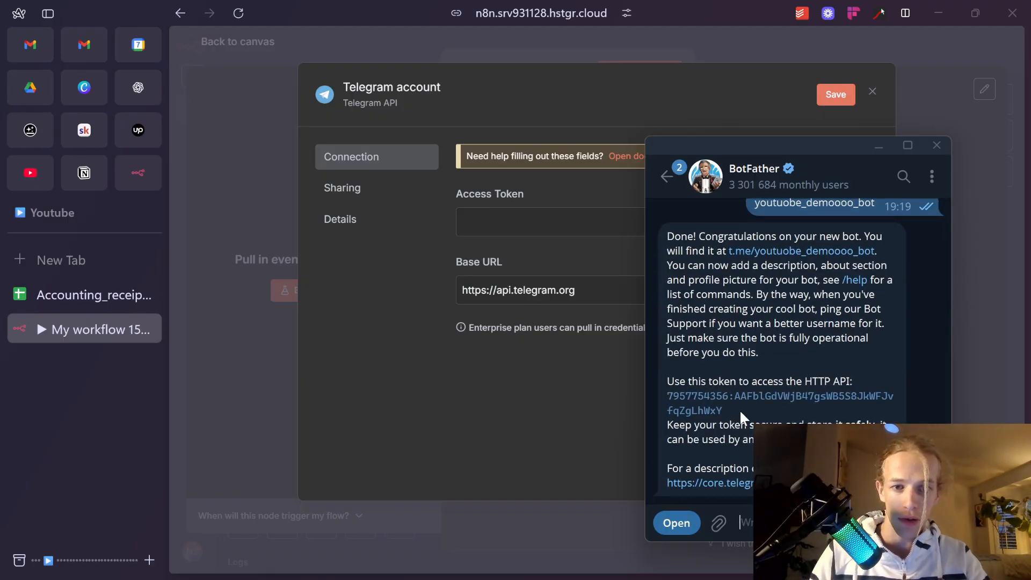
left_click(537, 220)
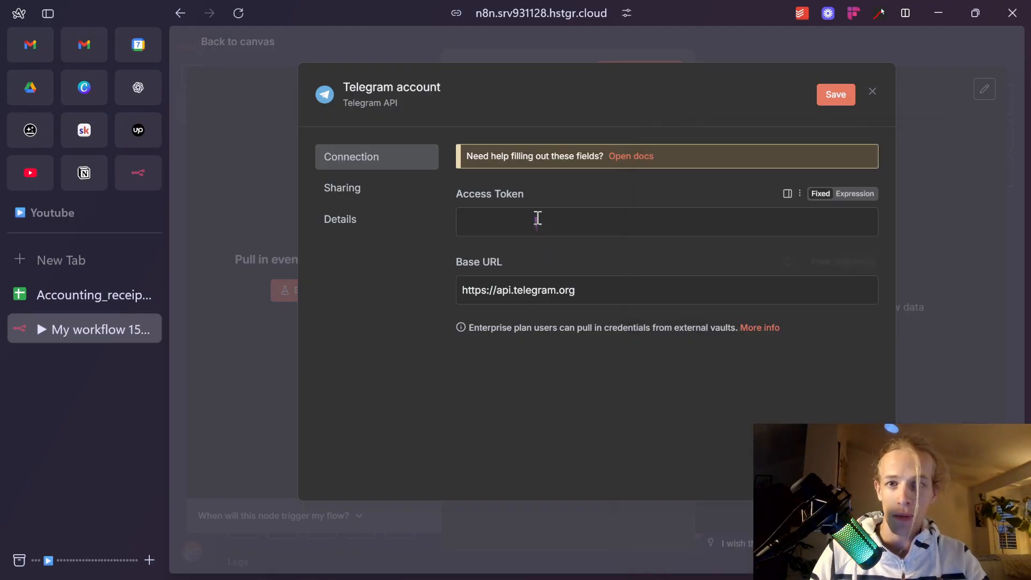
Paste the bot token and save the credential as 'Telegram - youtube demo', declining the browser password prompt.
key("ctrl+v")
left_click(405, 89)
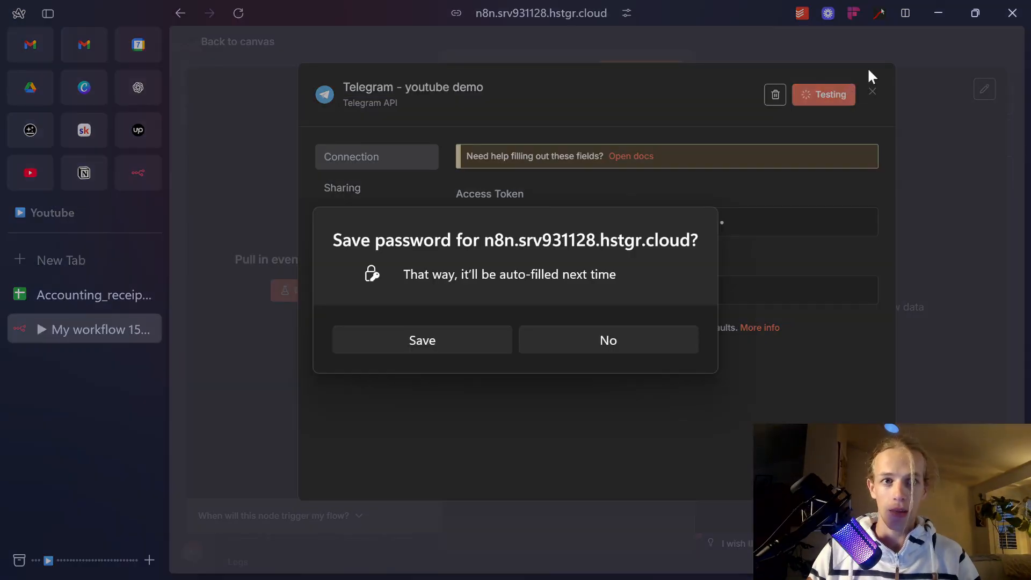
left_click(543, 335)
left_click(923, 170)
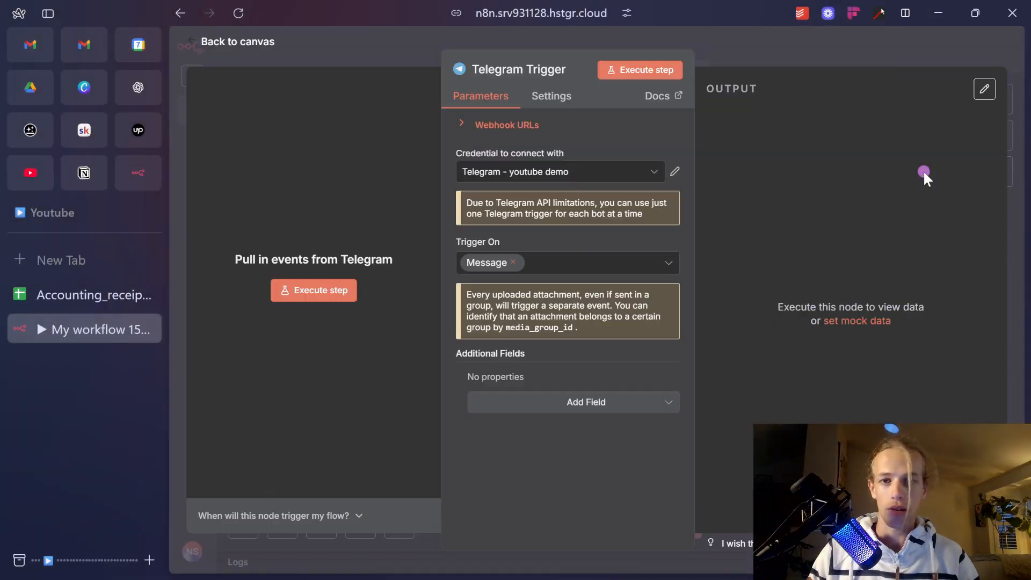
Test the Telegram Trigger by messaging the new bot and checking the received output.
left_click(639, 70)
key("alt+Tab")
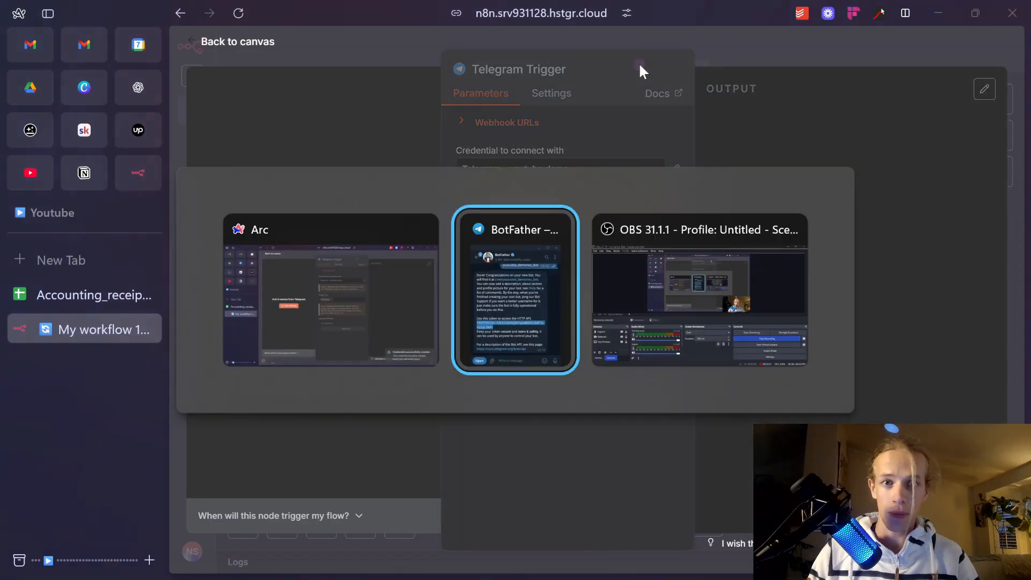
left_click(808, 252)
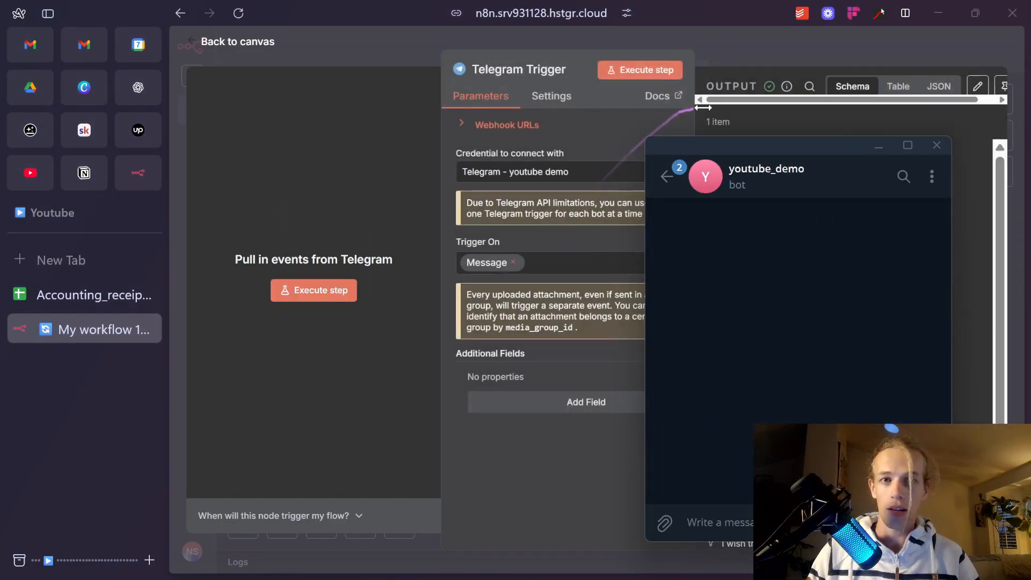
left_click(733, 55)
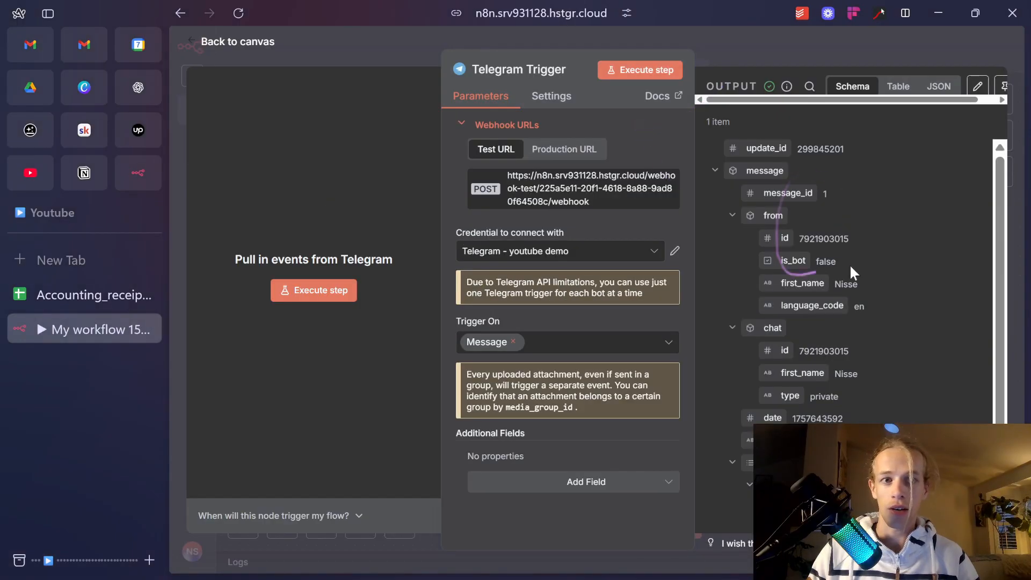
left_click_drag(846, 269, 824, 321)
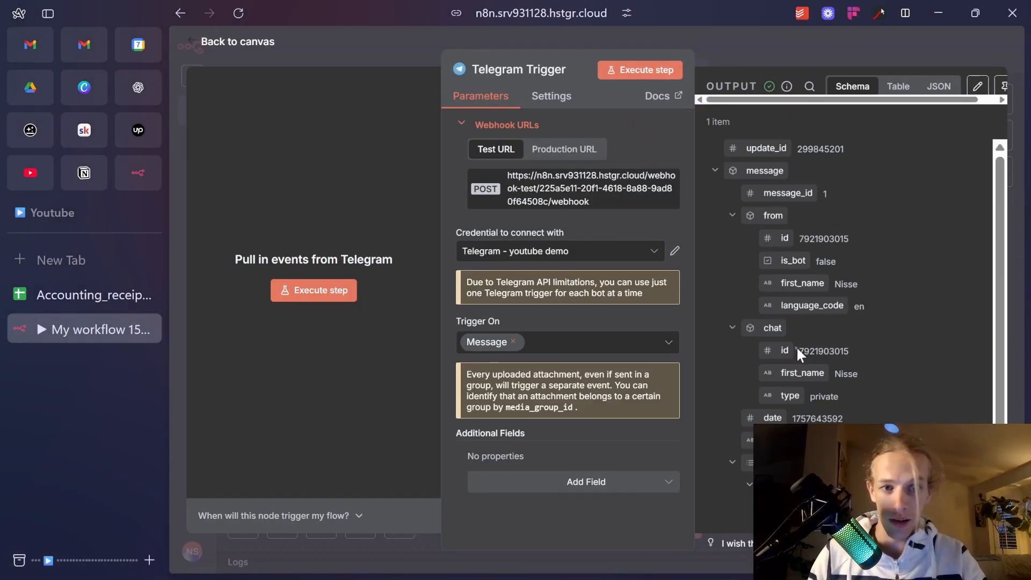
left_click(742, 41)
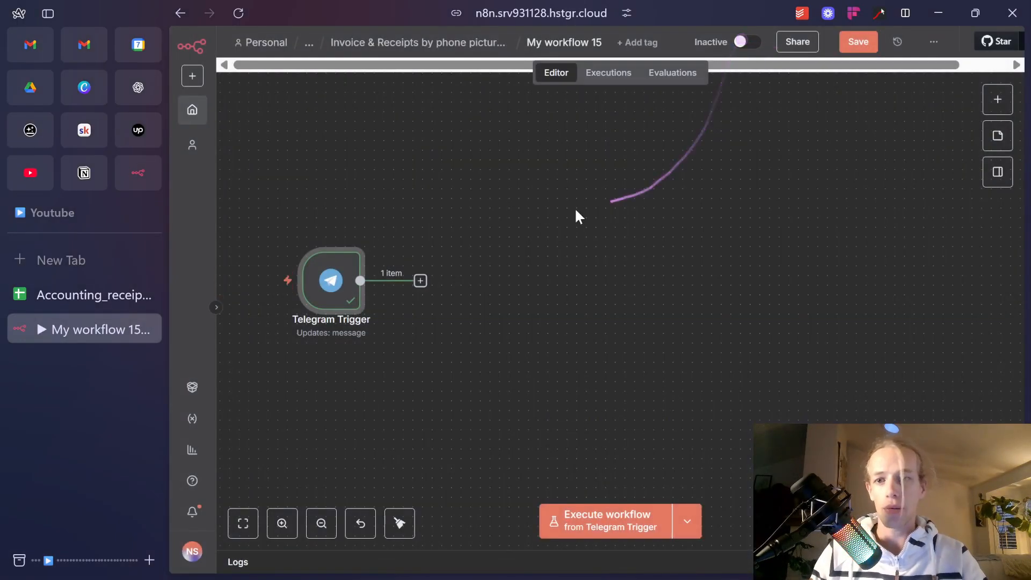
Turn on Download Images/Files and set Image Size to Extra Large in the trigger options.
double_click(351, 287)
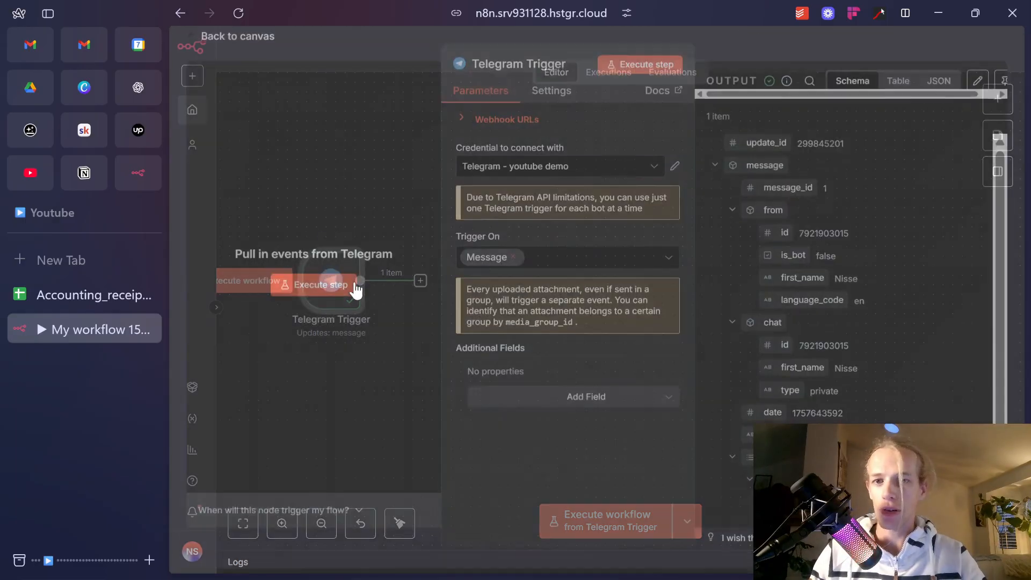
left_click(600, 407)
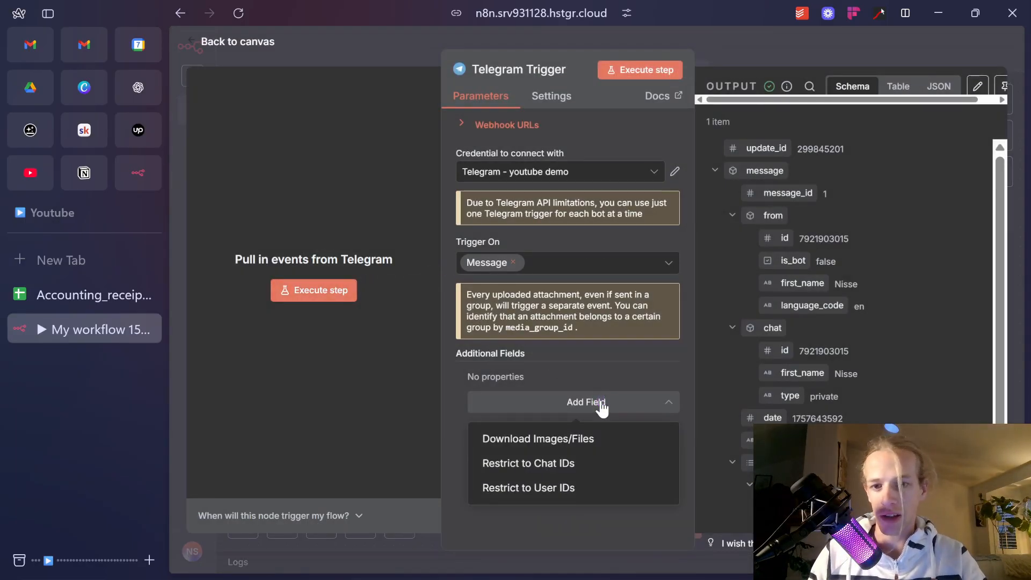
left_click(599, 436)
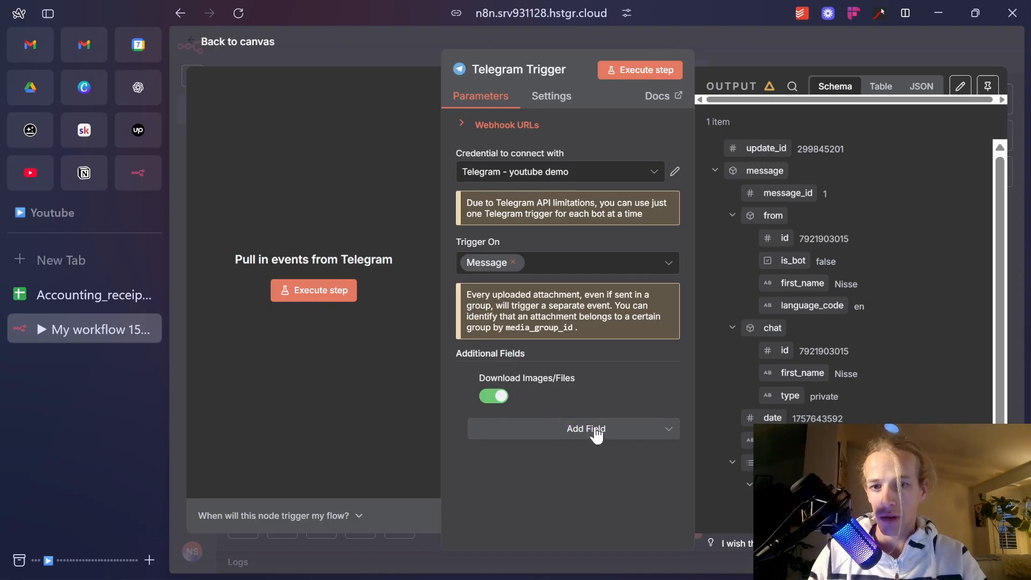
left_click(564, 430)
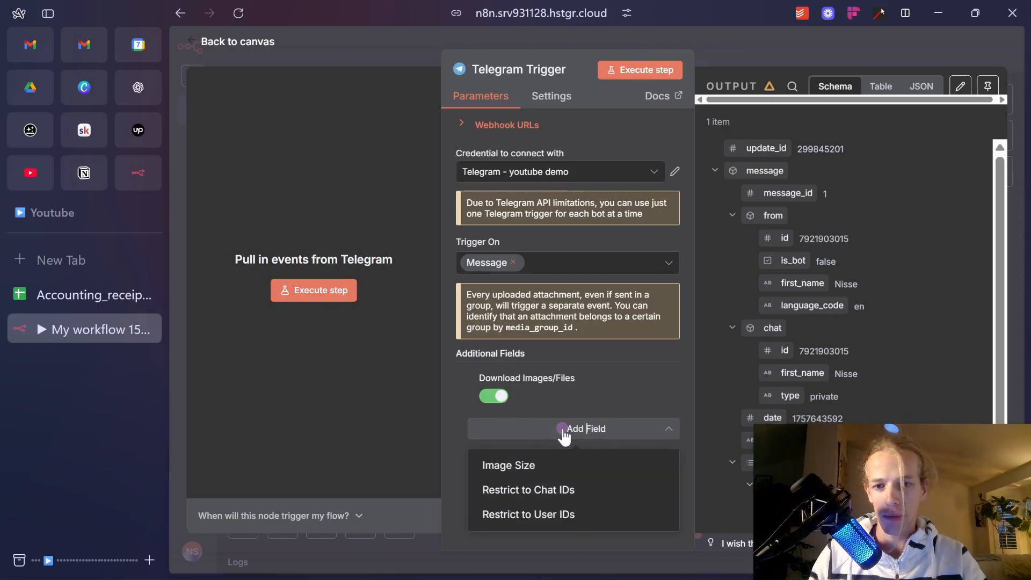
left_click(570, 464)
left_click(570, 452)
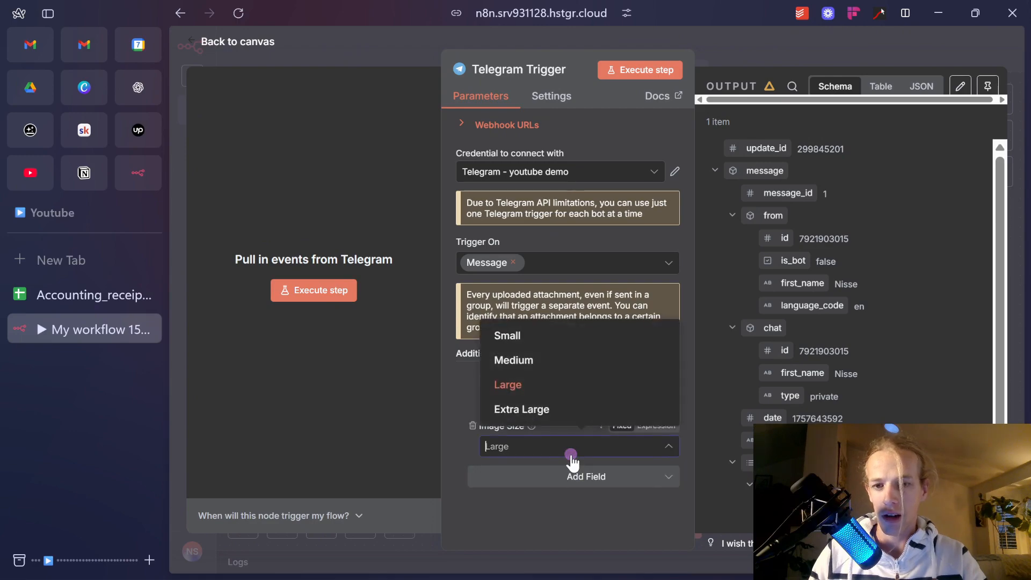
left_click(577, 411)
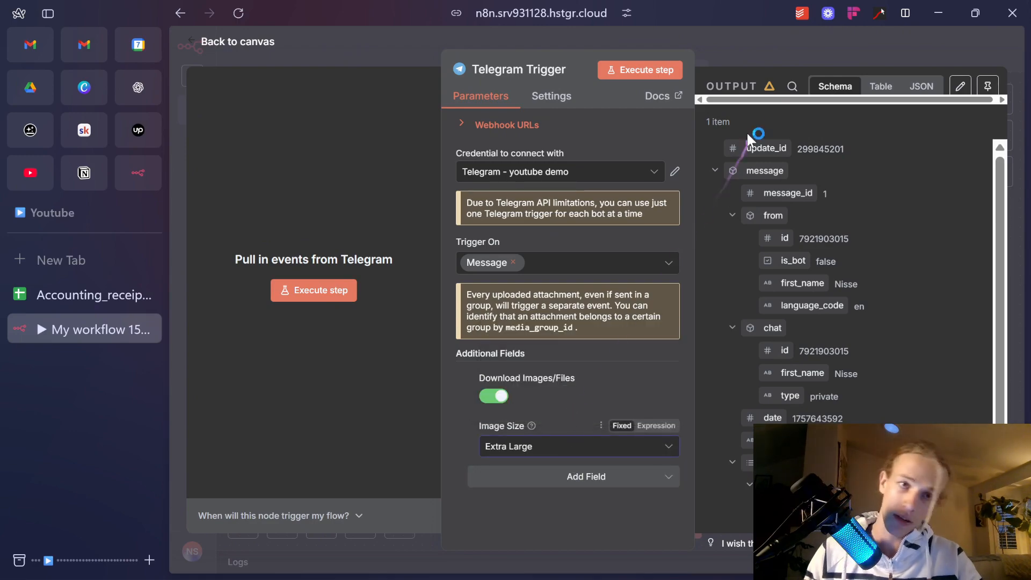
left_click(733, 51)
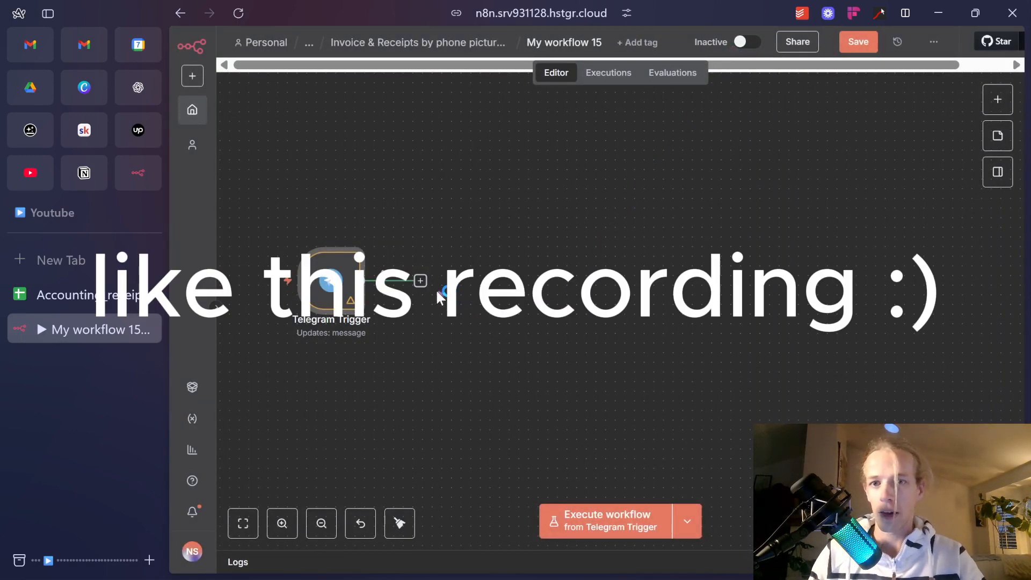
Add a Google Gemini 'Analyze image' node after the Telegram Trigger and open its credential dropdown.
left_click(421, 282)
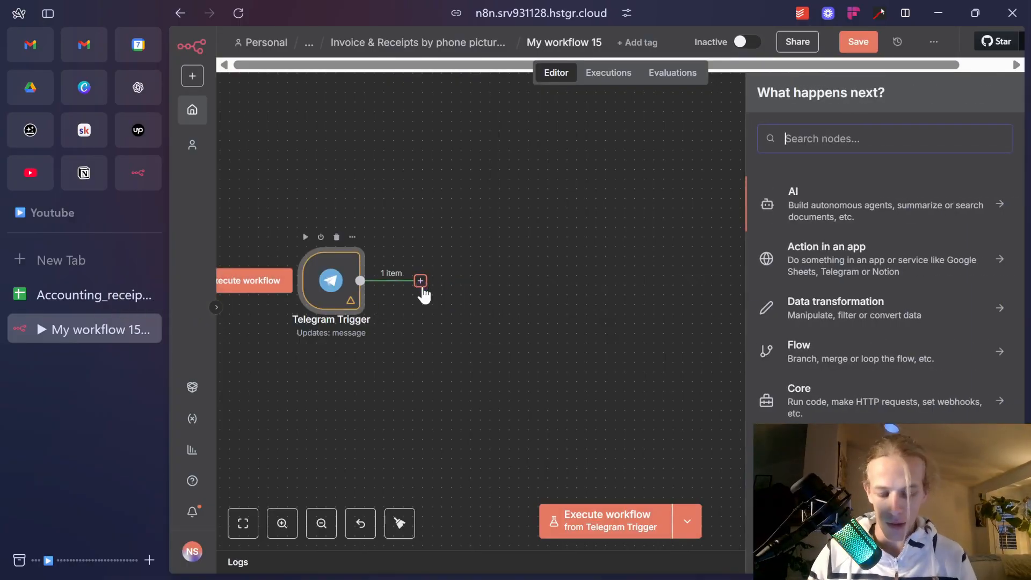
type("gemini")
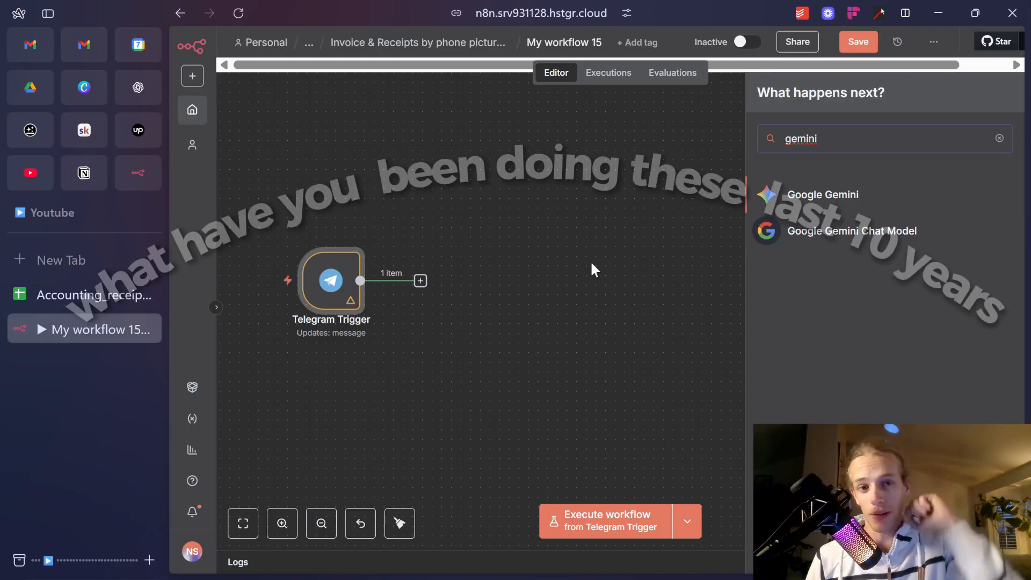
left_click(823, 194)
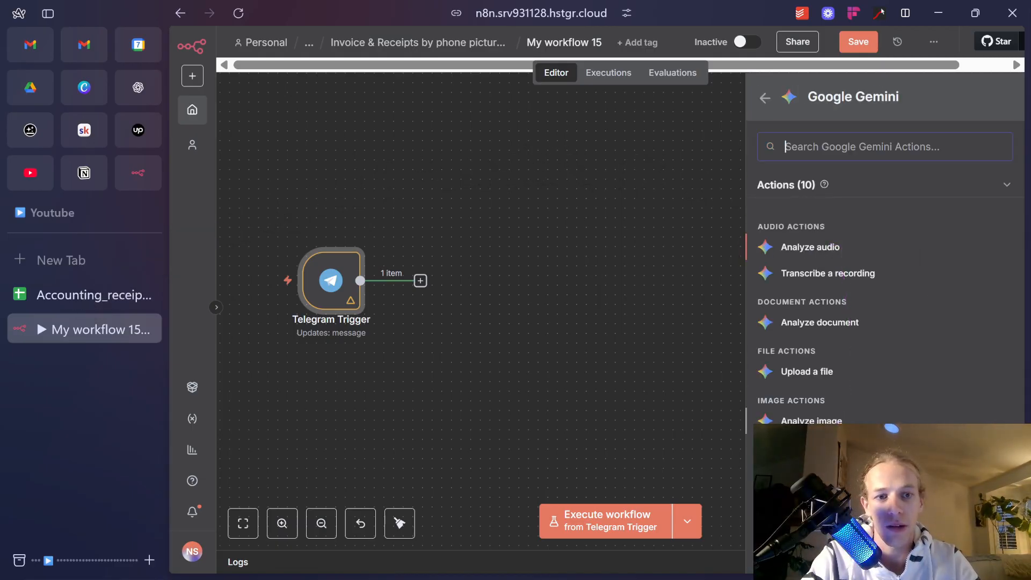
left_click(811, 421)
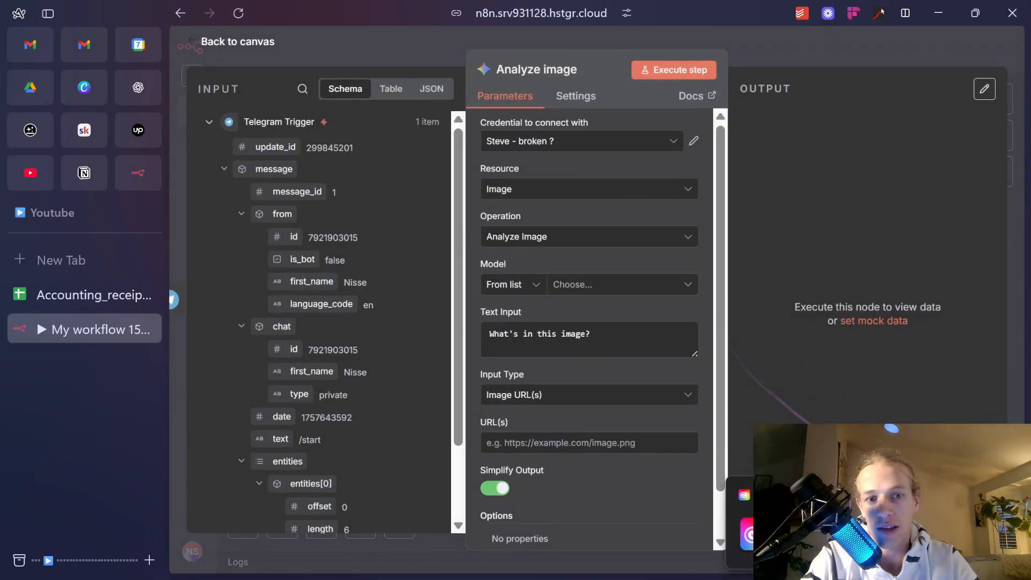
left_click(622, 148)
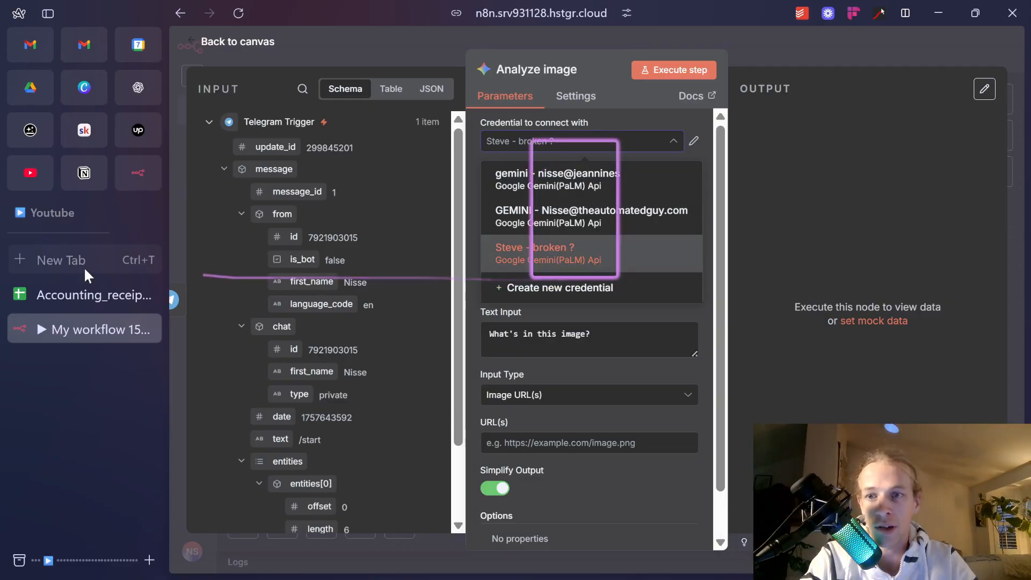
Search 'google cloud console', open the Console and sign in with the account password.
left_click(53, 257)
type("go")
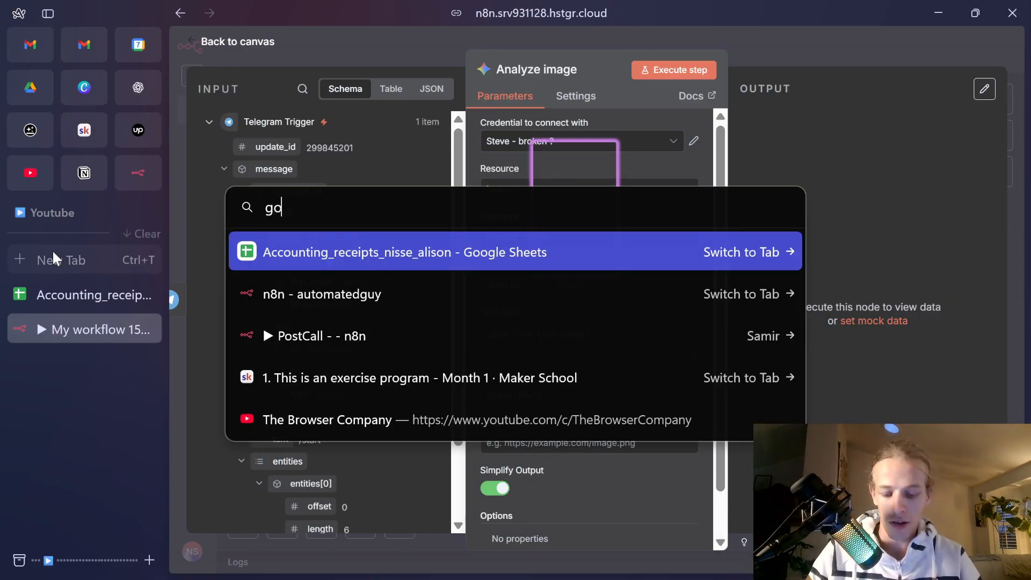
type("ogle cloud console")
key("Return")
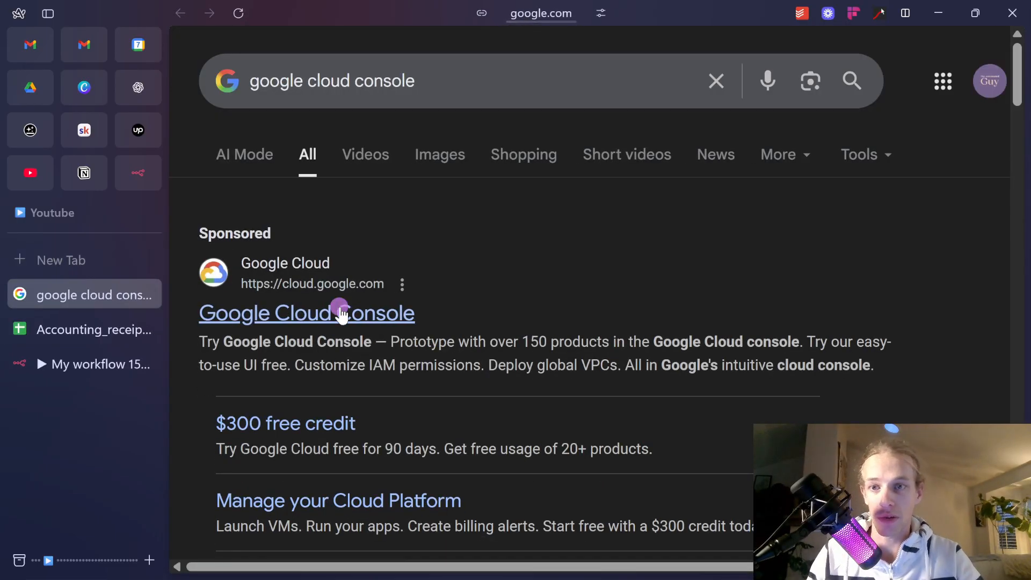
left_click(342, 315)
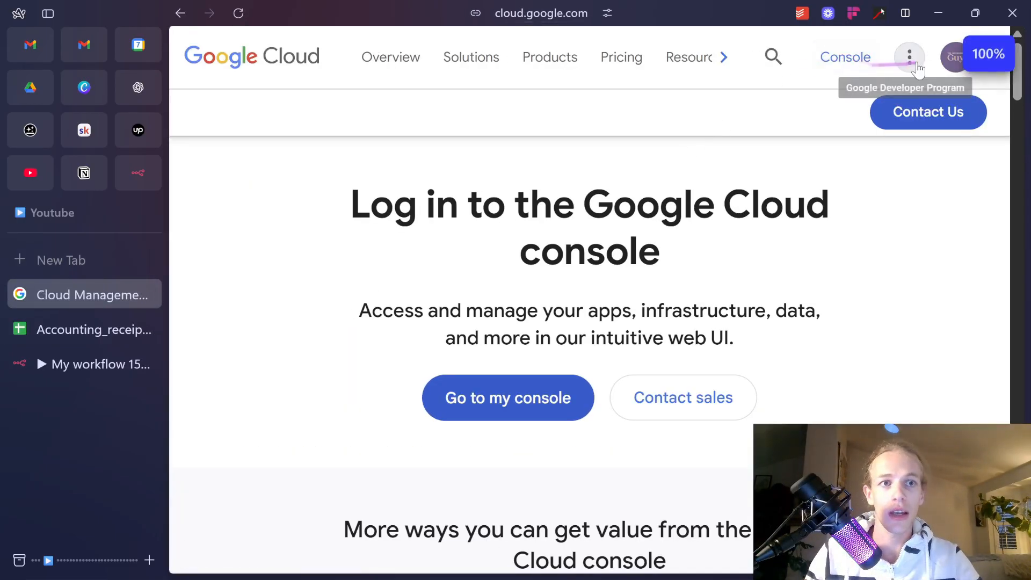
left_click(843, 65)
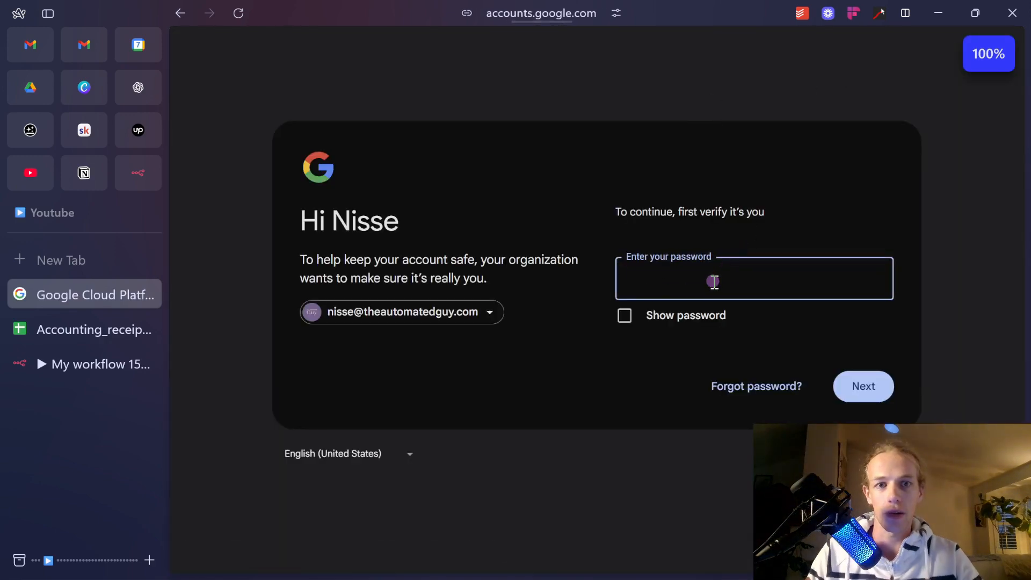
type("•••")
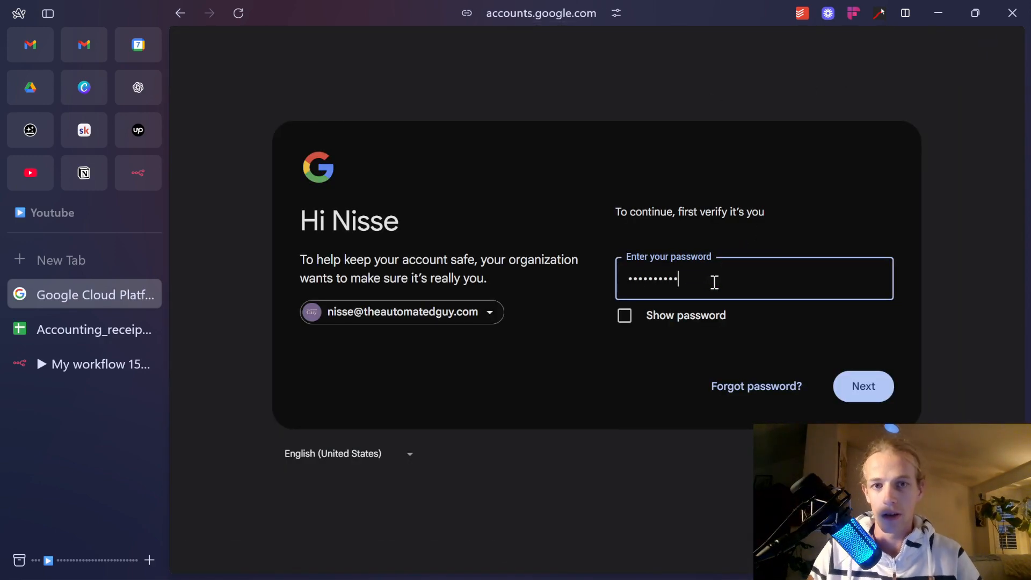
key("Return")
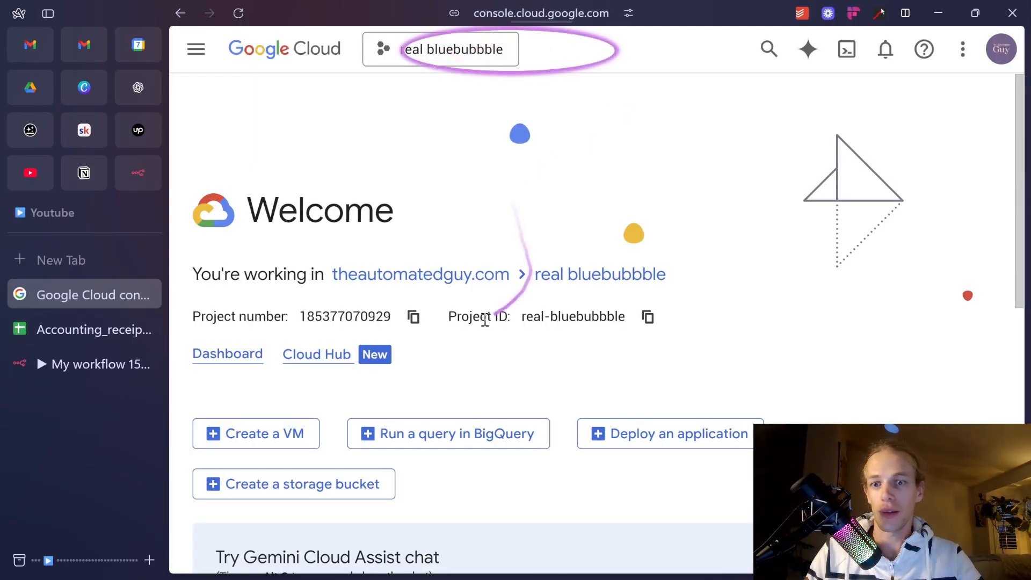
Zoom the console to 80%, find the Gemini API via 'gemini products' and enable it.
scroll(569, 86, "down", 7)
scroll(579, 91, "up", 7)
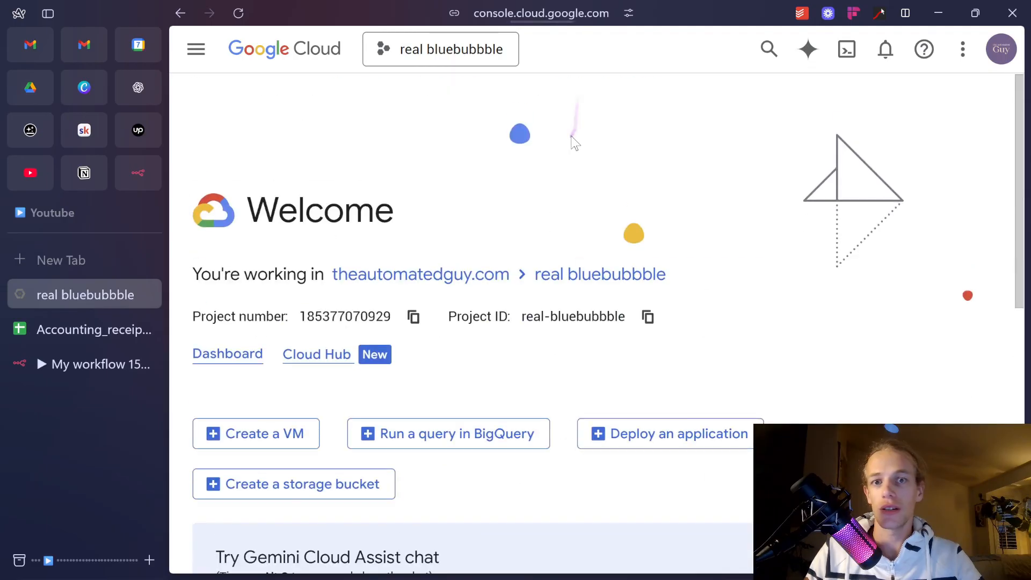
key("ctrl+minus")
left_click(595, 42)
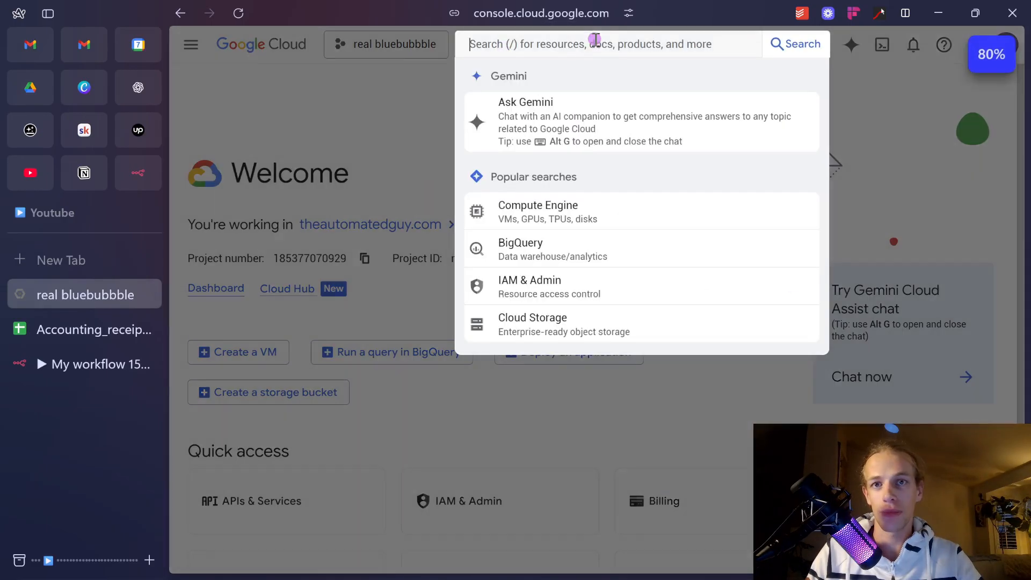
type("gemini products")
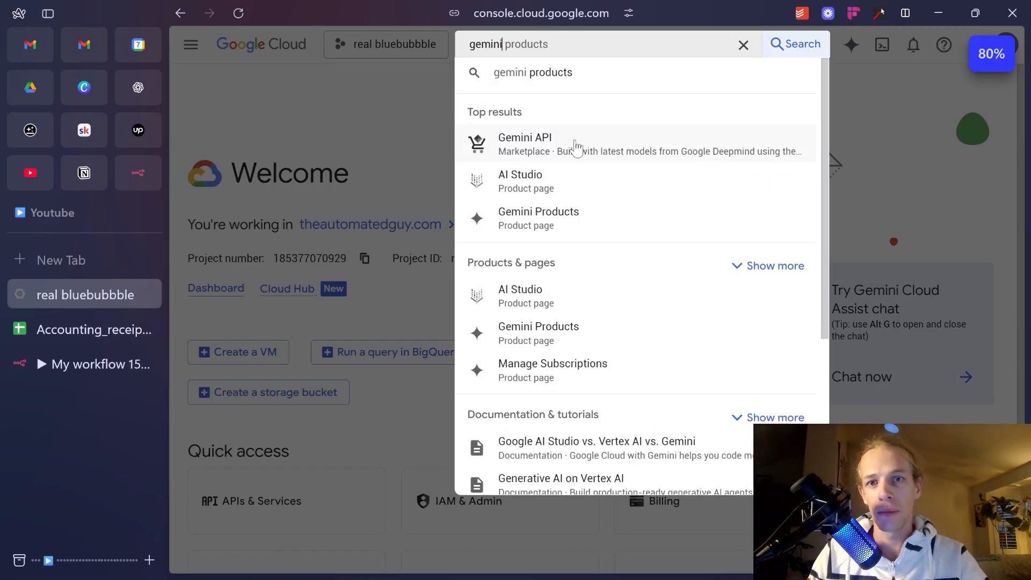
left_click(576, 146)
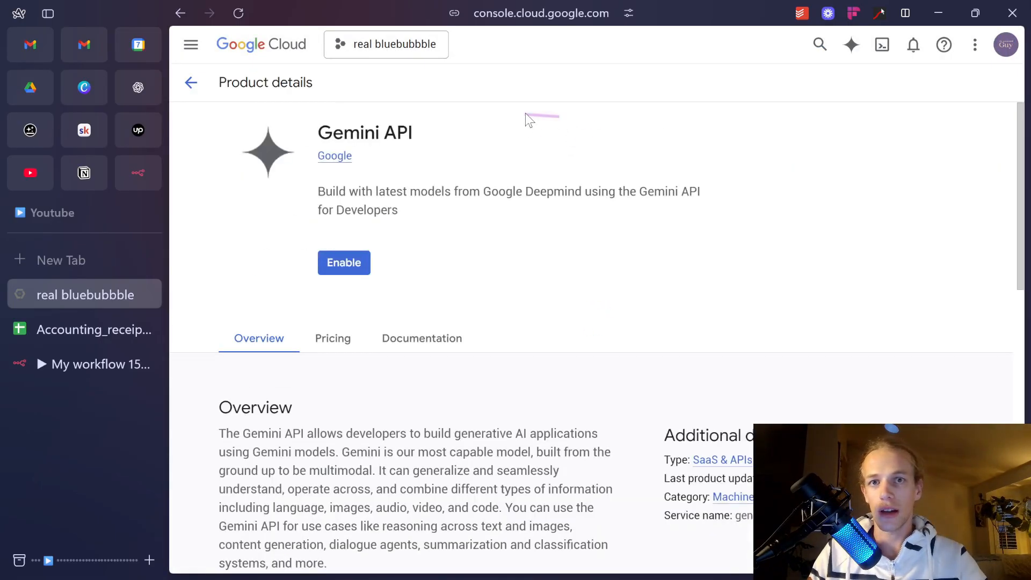
left_click(345, 264)
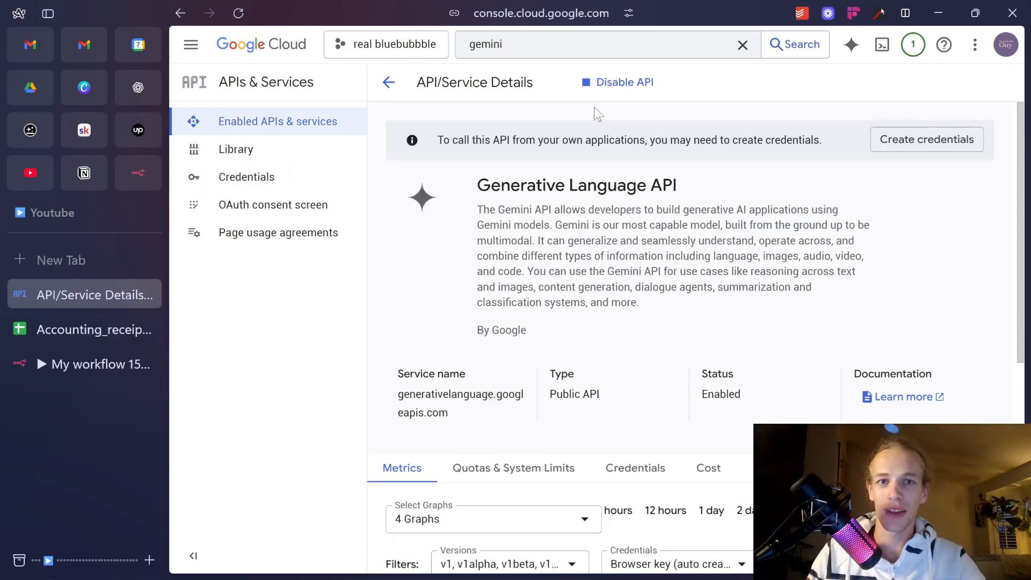
left_click(311, 177)
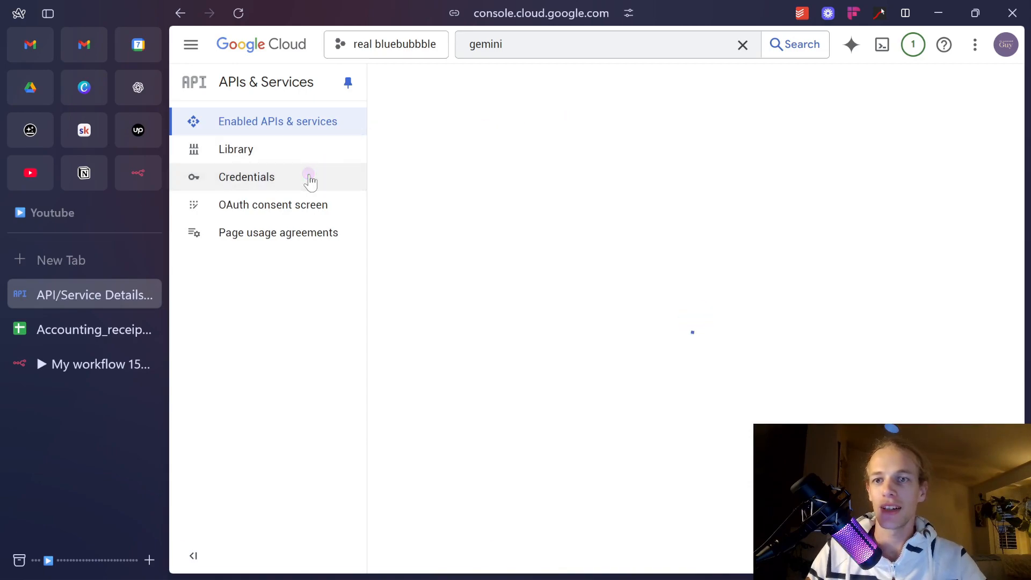
Choose Create credentials > API key in Cloud Console, and start a new Gemini credential in n8n.
left_click(553, 83)
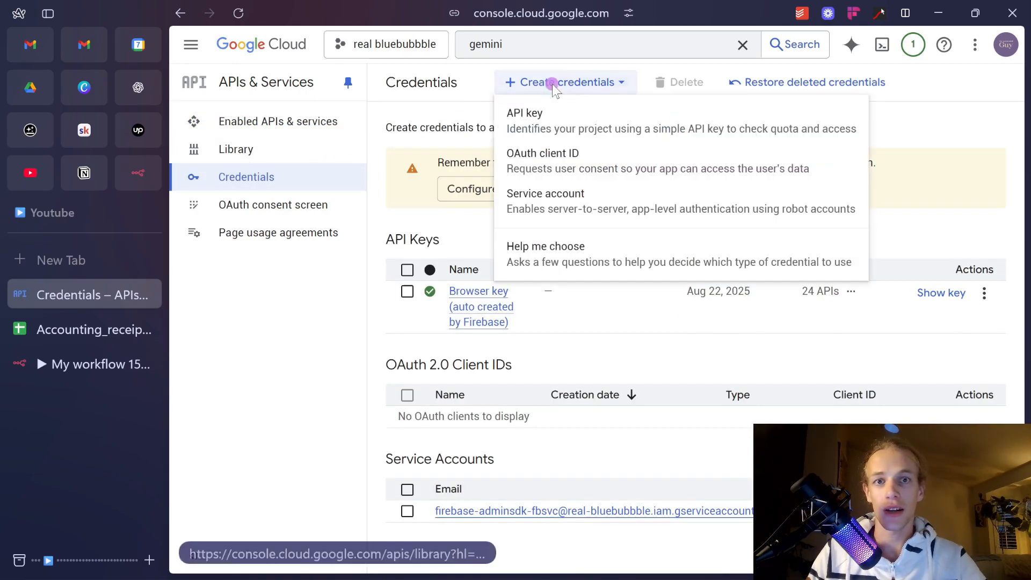
left_click(511, 123)
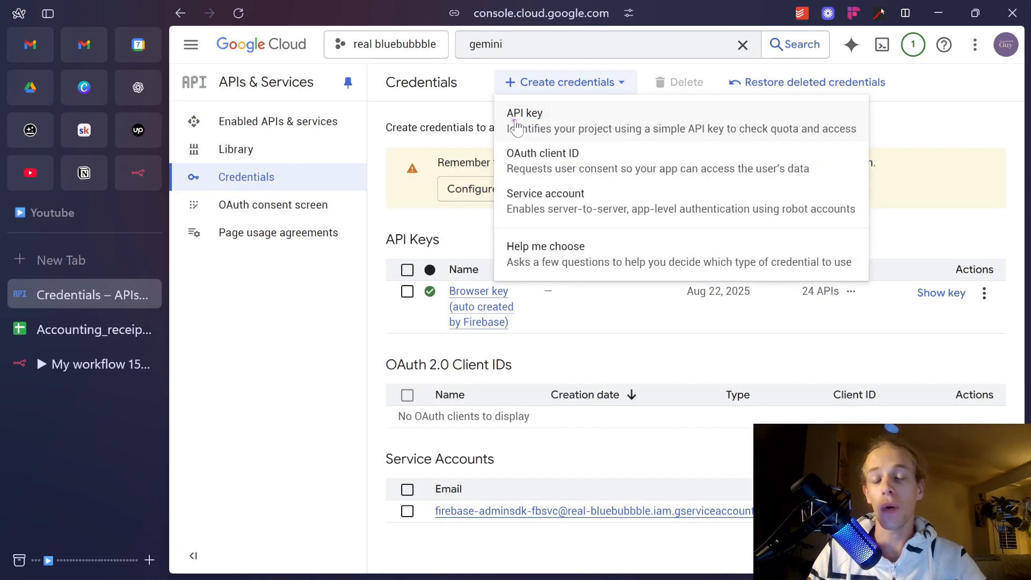
left_click(537, 126)
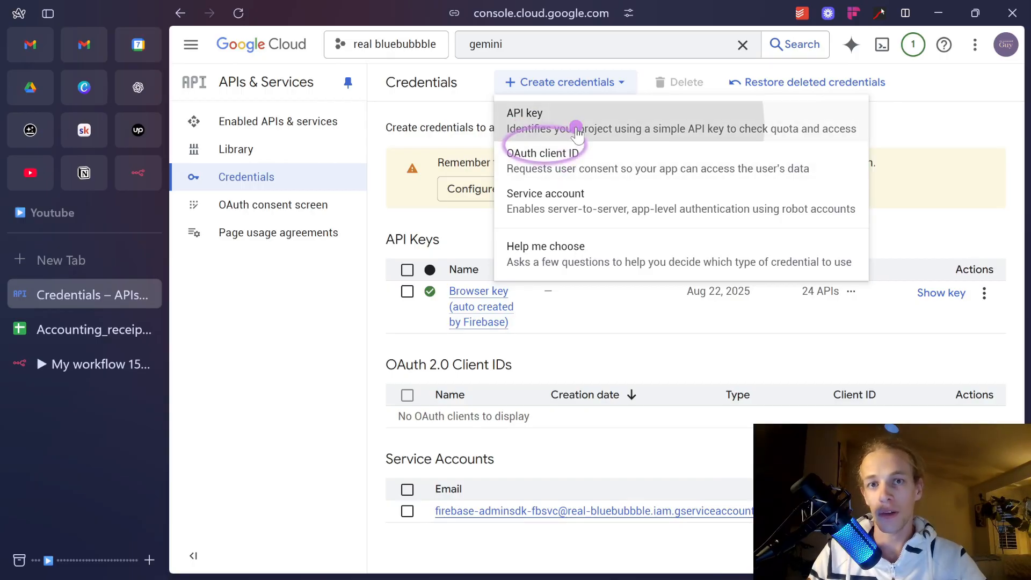
left_click(82, 359)
left_click(543, 287)
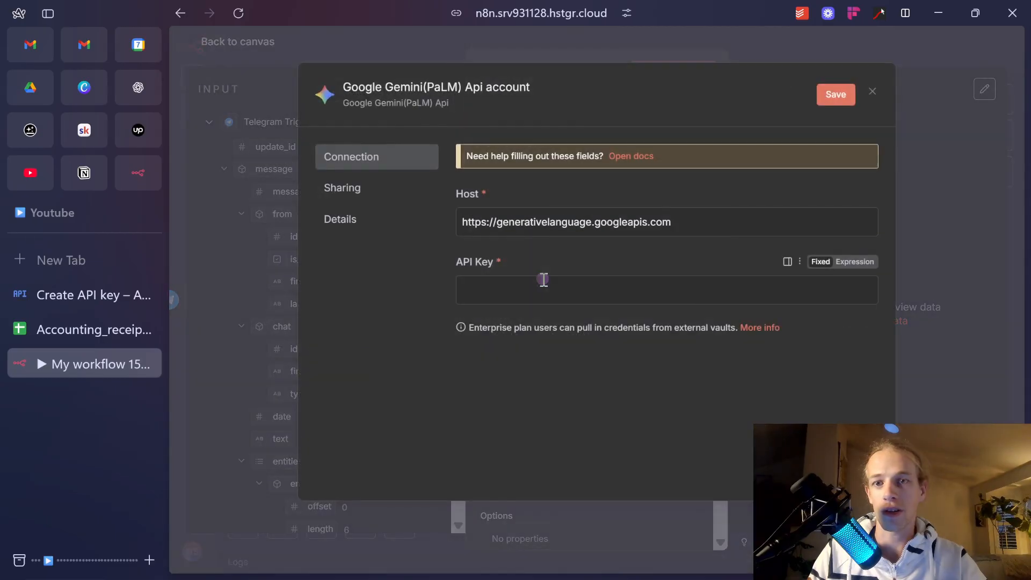
left_click_drag(588, 281, 415, 270)
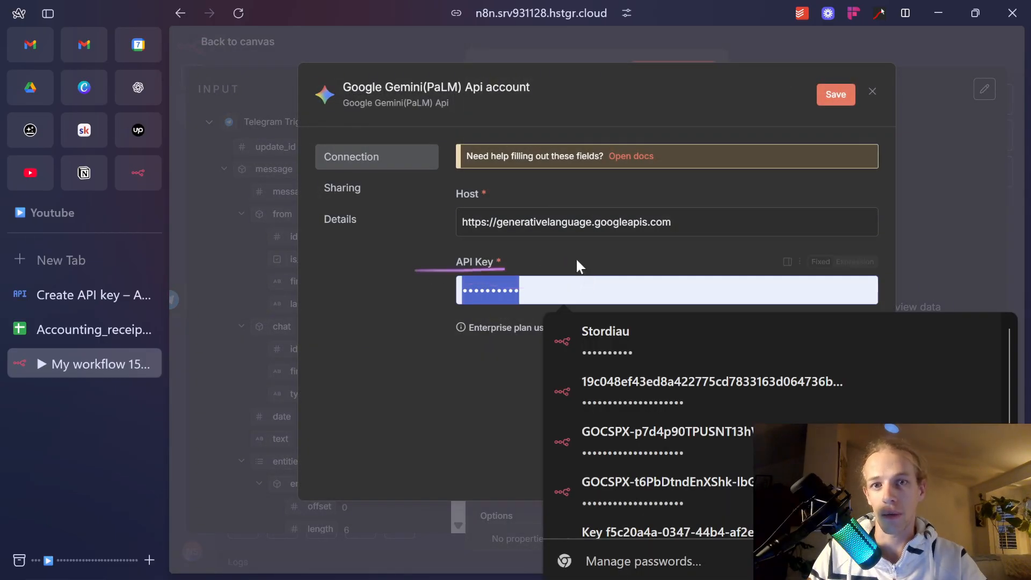
Create the unrestricted key 'API key 2', select its value, and return to n8n's credential dialog.
left_click(79, 294)
scroll(644, 279, "down", 2)
scroll(645, 279, "down", 1)
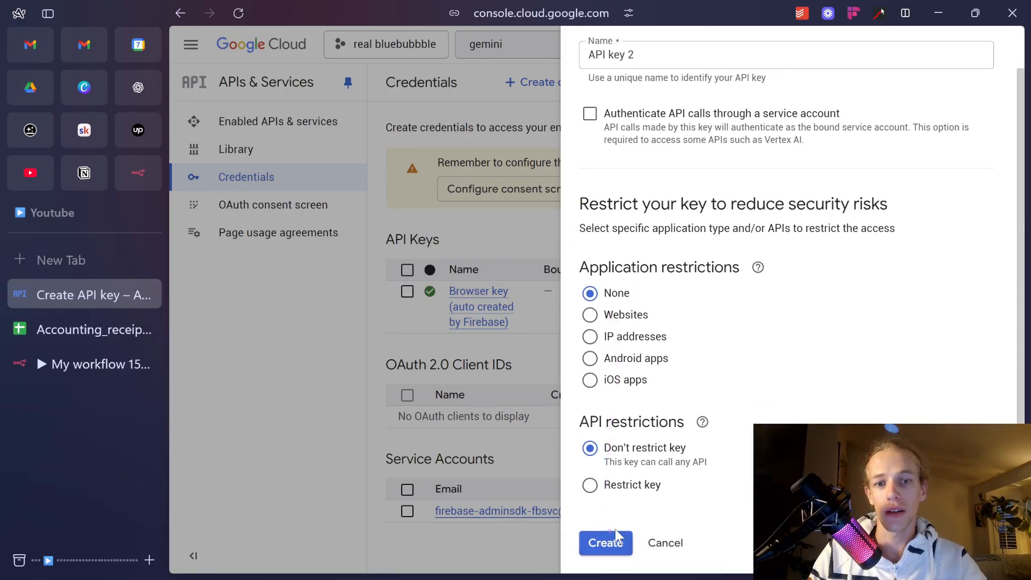
left_click(601, 542)
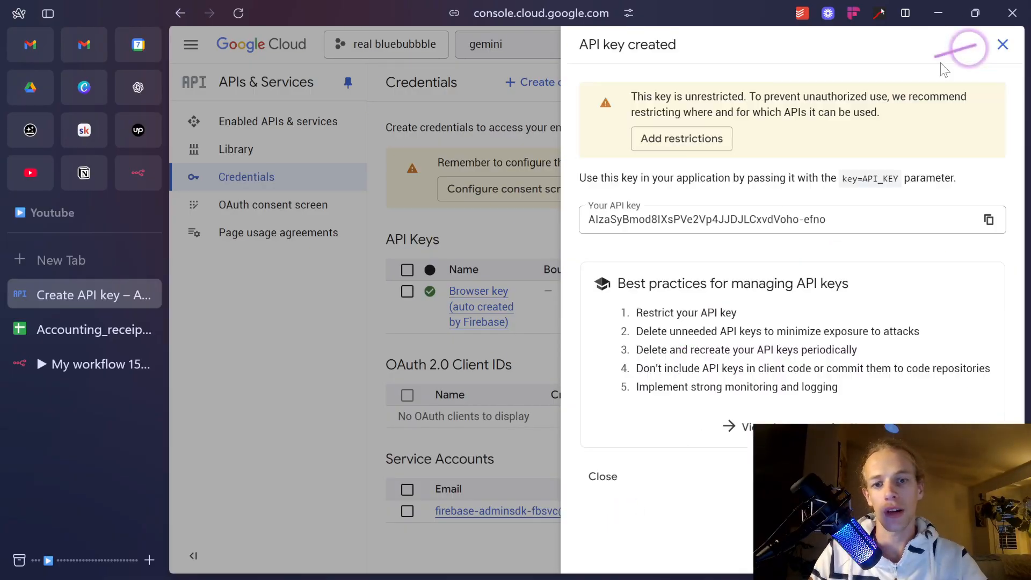
left_click_drag(843, 215, 524, 215)
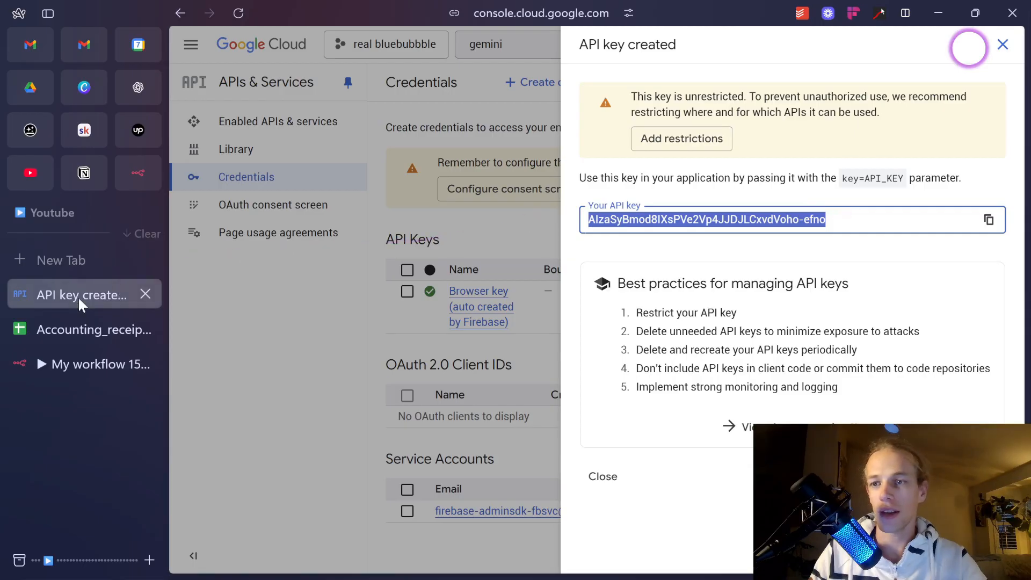
left_click(88, 364)
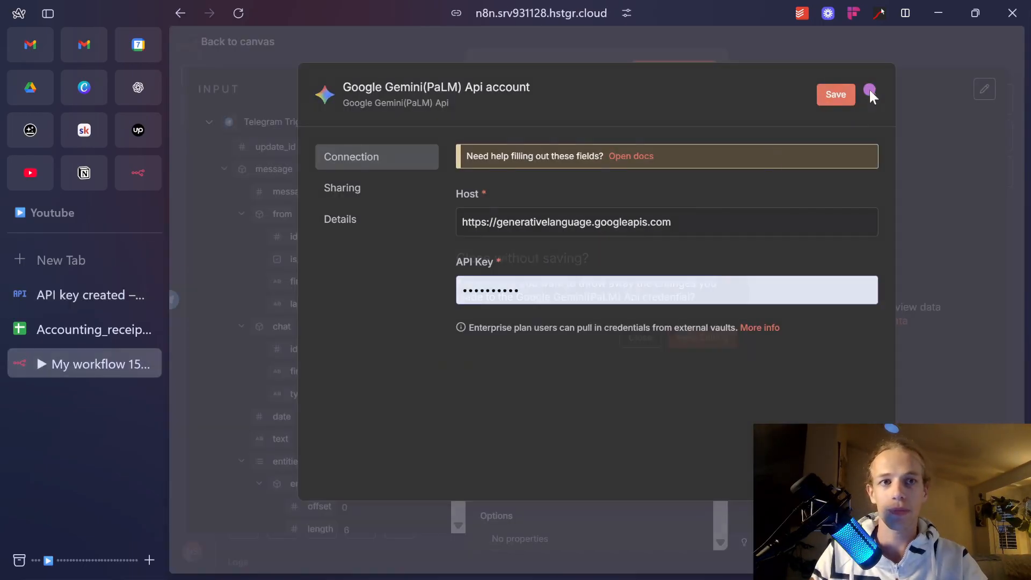
left_click(871, 93)
left_click(636, 342)
key("Escape")
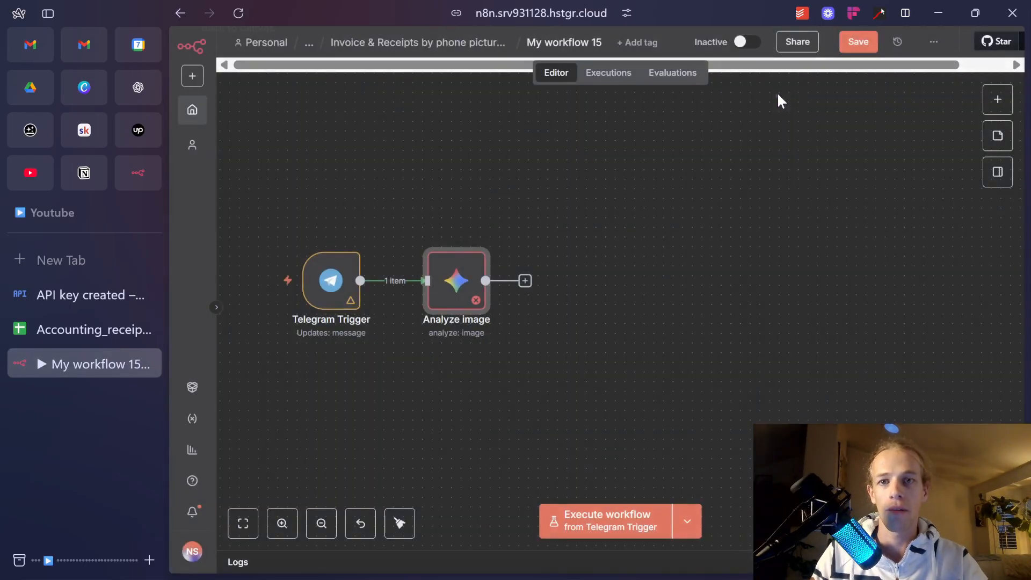
double_click(463, 288)
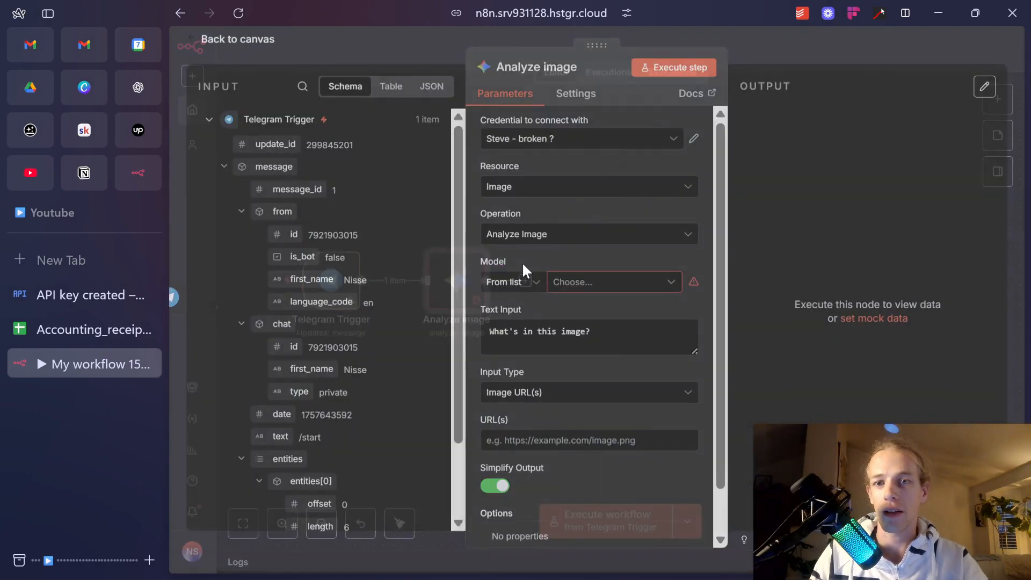
left_click(604, 293)
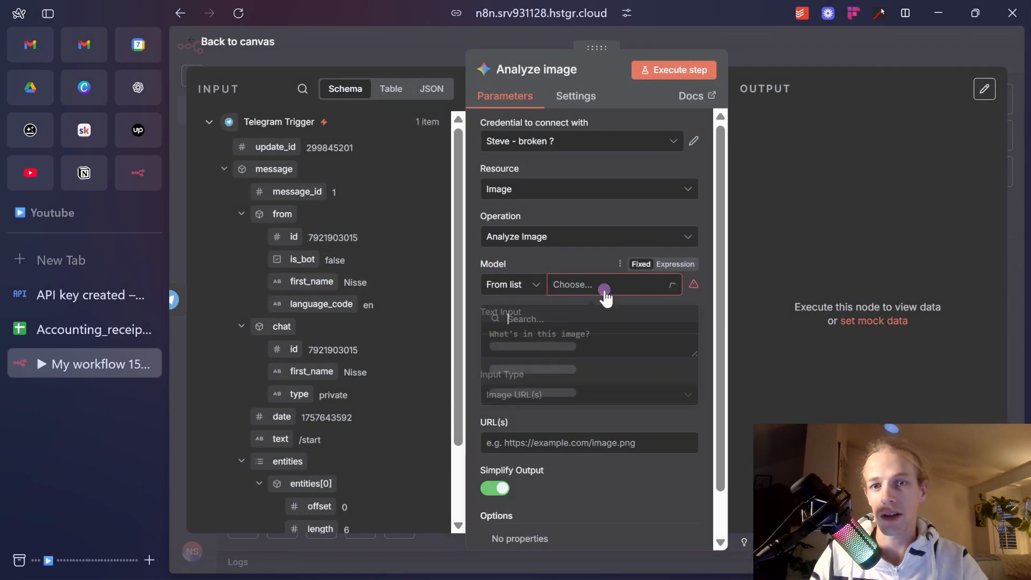
left_click(582, 261)
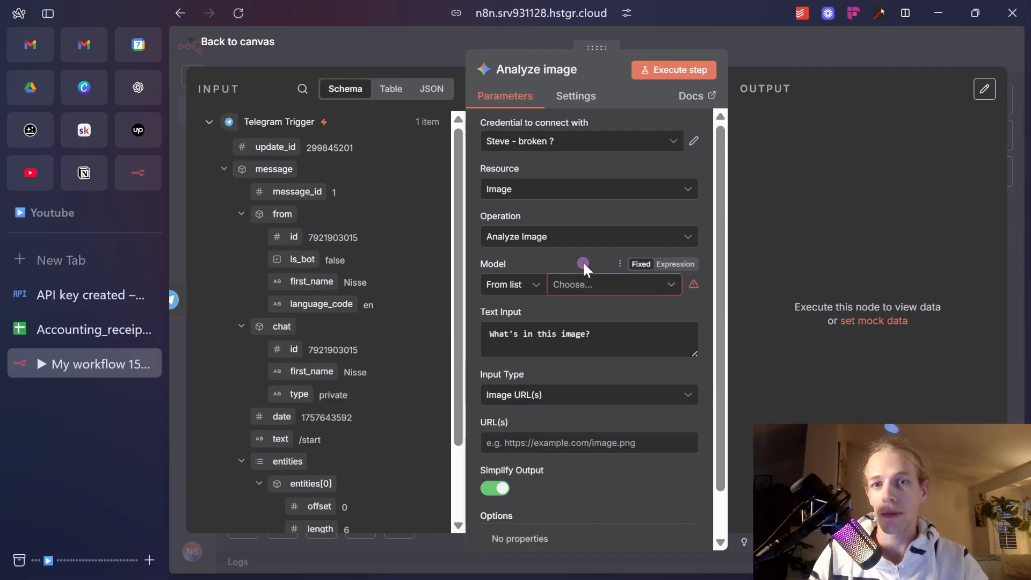
left_click(826, 60)
left_click(340, 293)
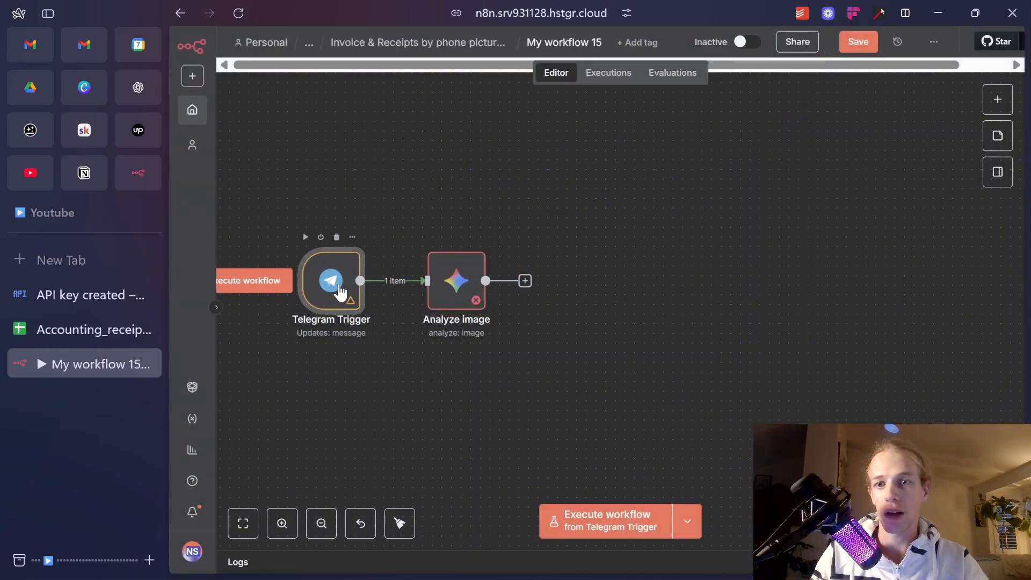
left_click(594, 531)
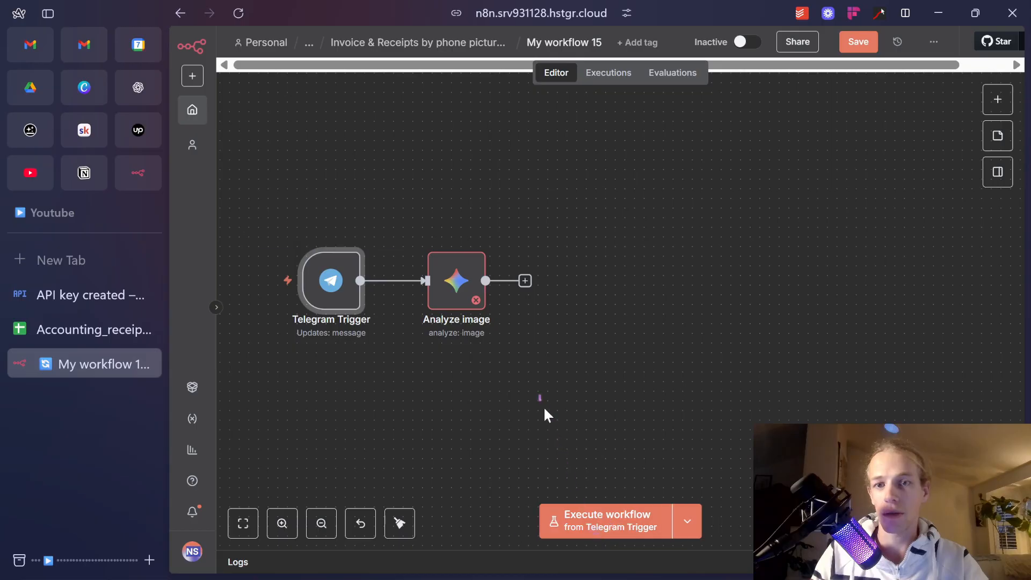
Deactivate the Analyze image node and move it further right.
left_click(450, 290)
key("d")
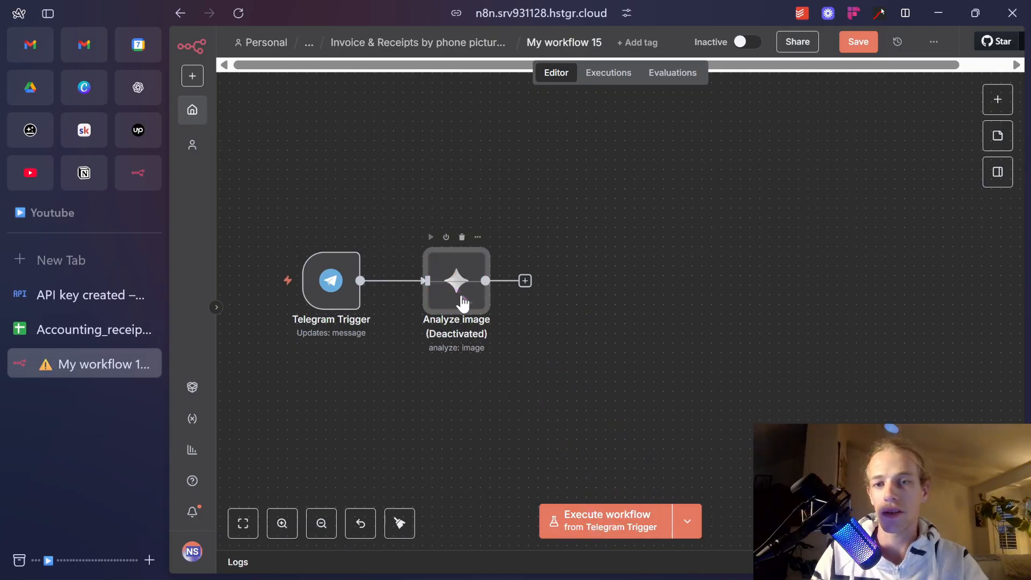
left_click_drag(463, 303, 511, 302)
key("d")
key("d")
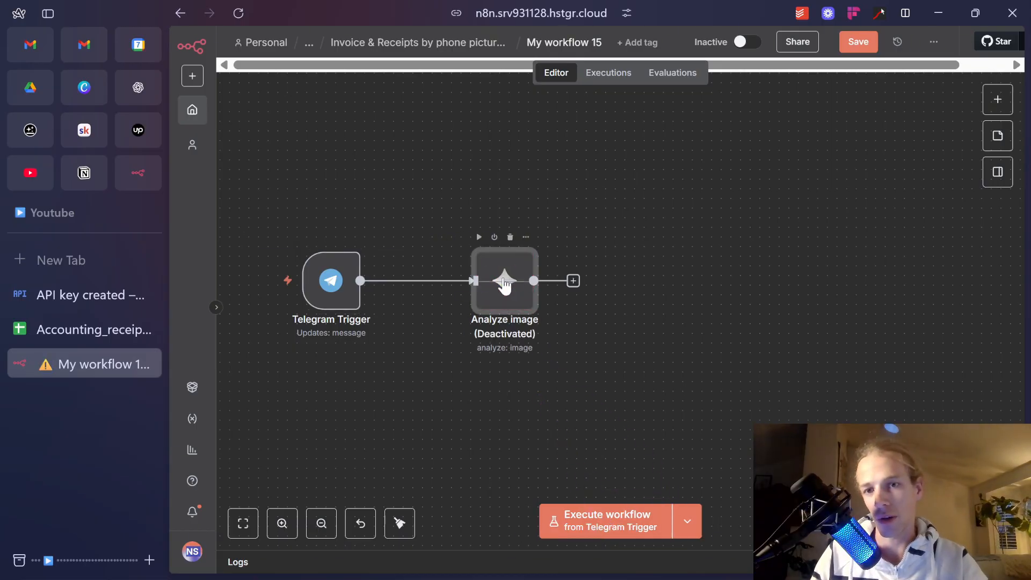
Start listening on the Telegram Trigger and send a test image to the bot.
left_click(653, 520)
key("alt+Tab")
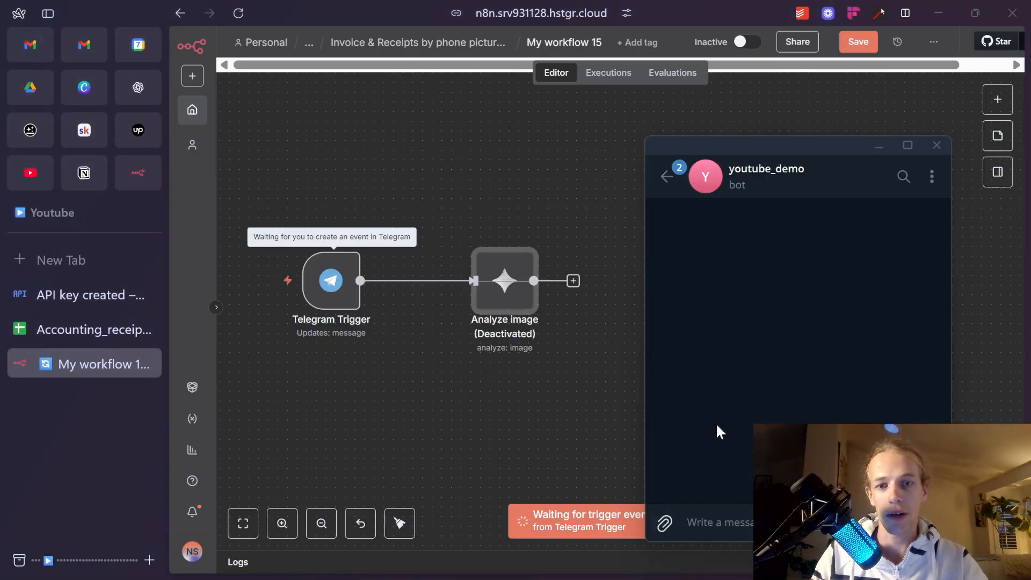
left_click(665, 521)
left_click(530, 226)
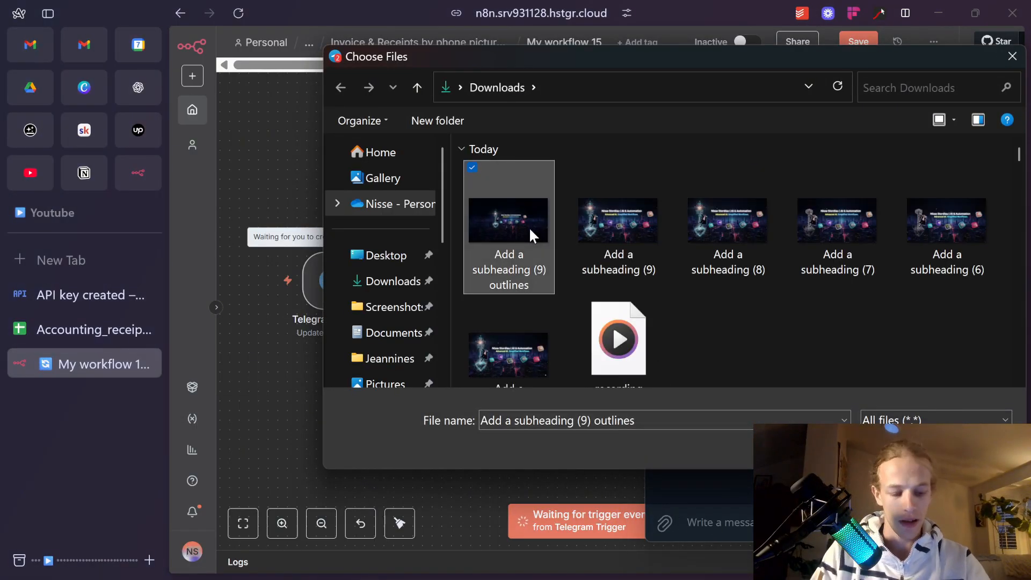
double_click(530, 226)
key("Return")
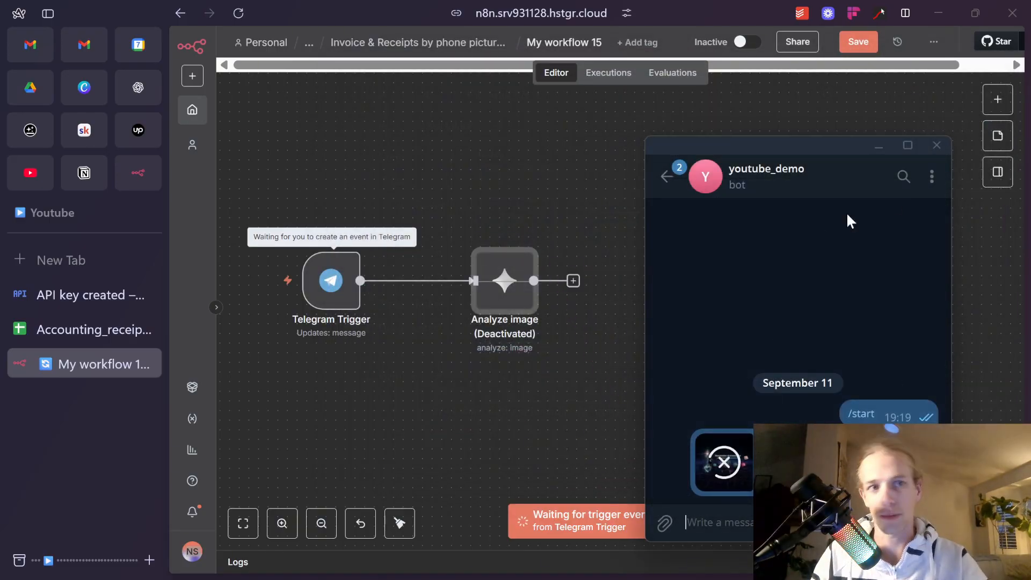
Reactivate Analyze image and check that the trigger output holds file_0.png.
left_click(878, 152)
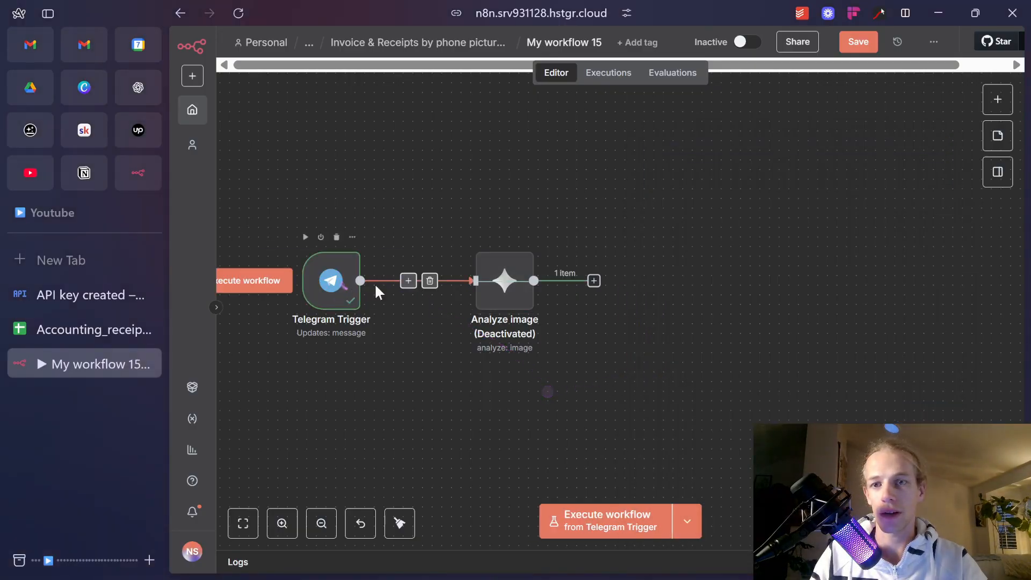
left_click(504, 284)
key("d")
double_click(323, 290)
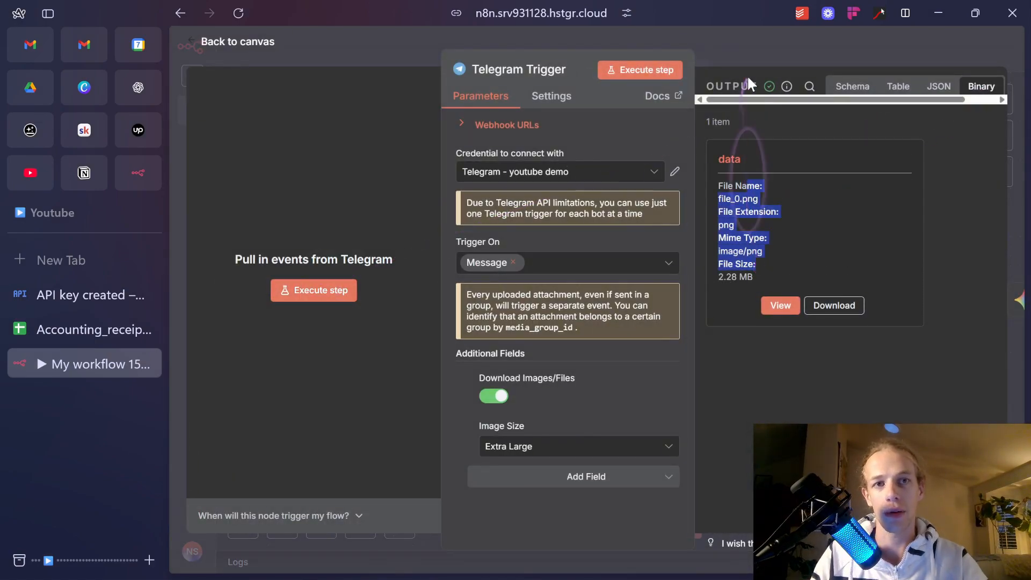
left_click(755, 56)
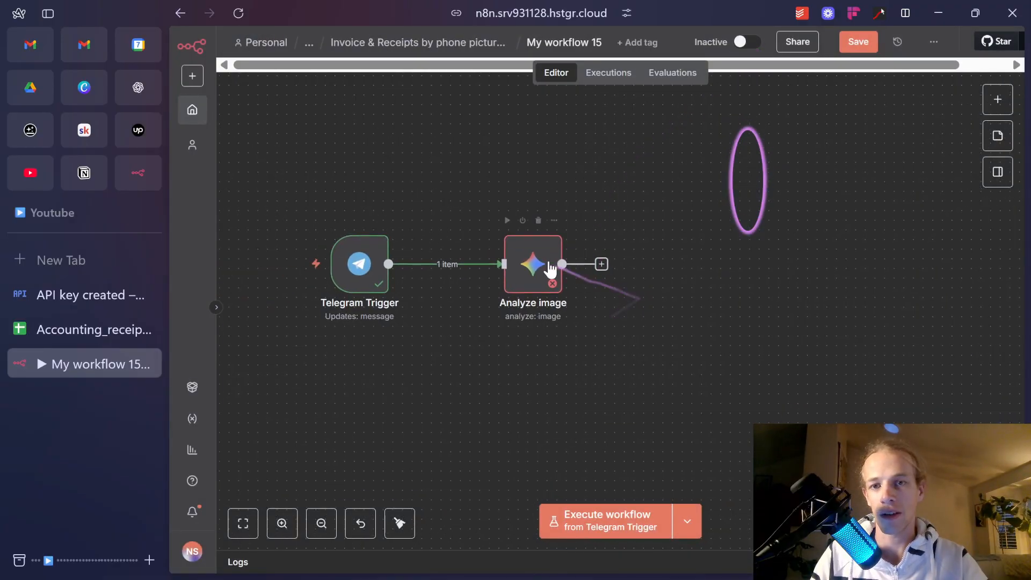
Switch Analyze image to the working GEMINI credential and select models/gemini-2.5-pro.
double_click(548, 271)
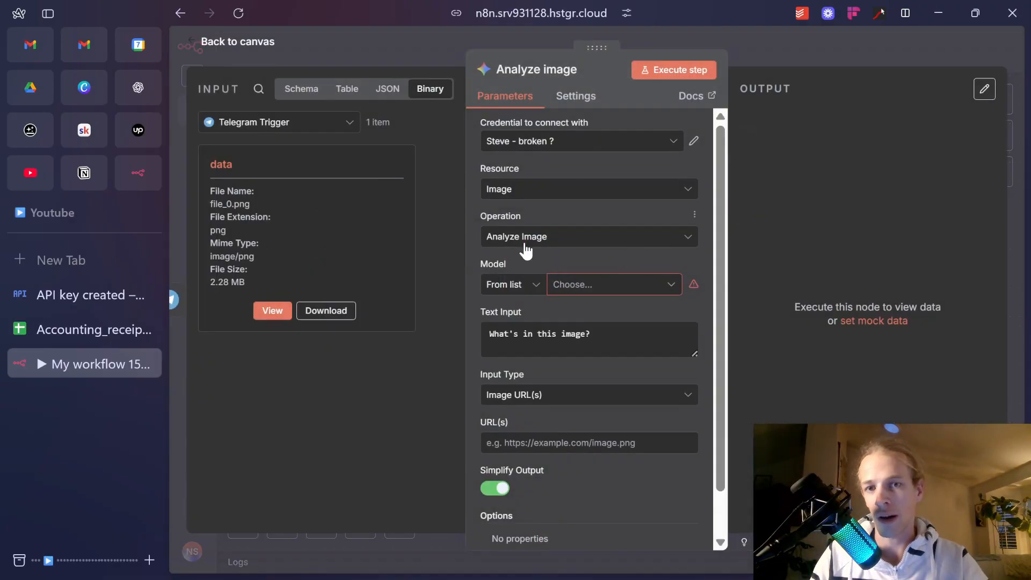
left_click(531, 284)
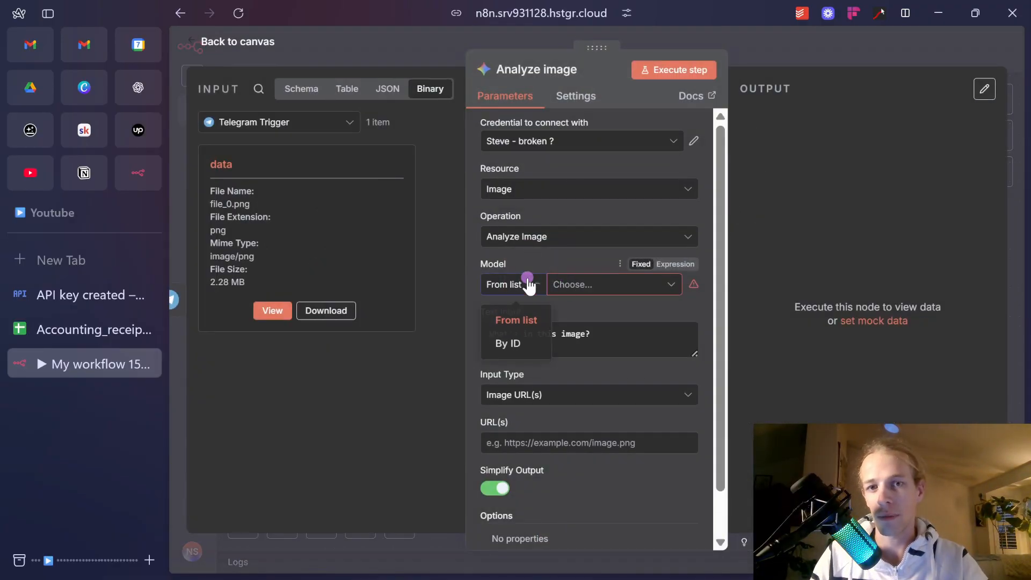
left_click(596, 290)
left_click(584, 141)
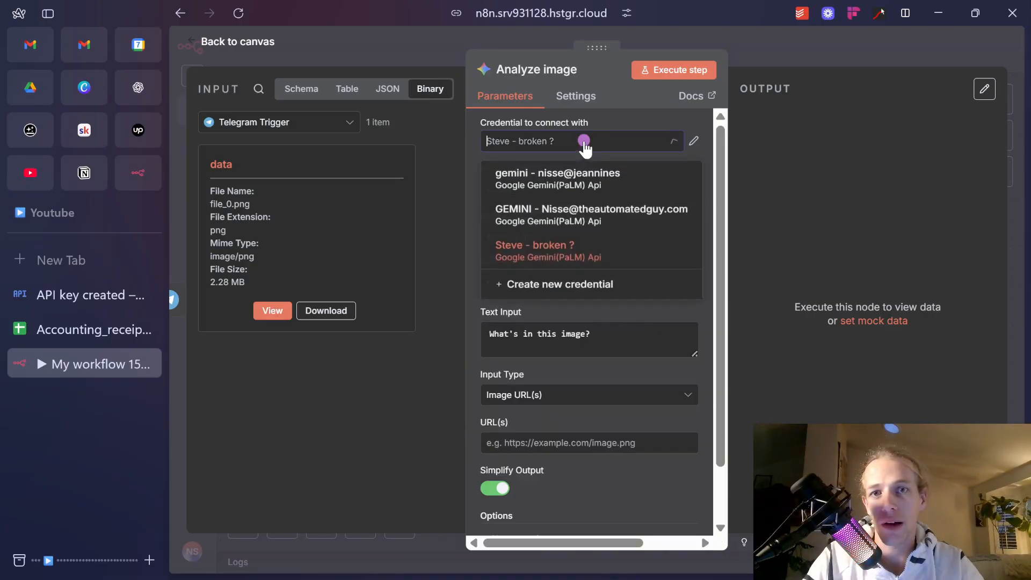
left_click(609, 220)
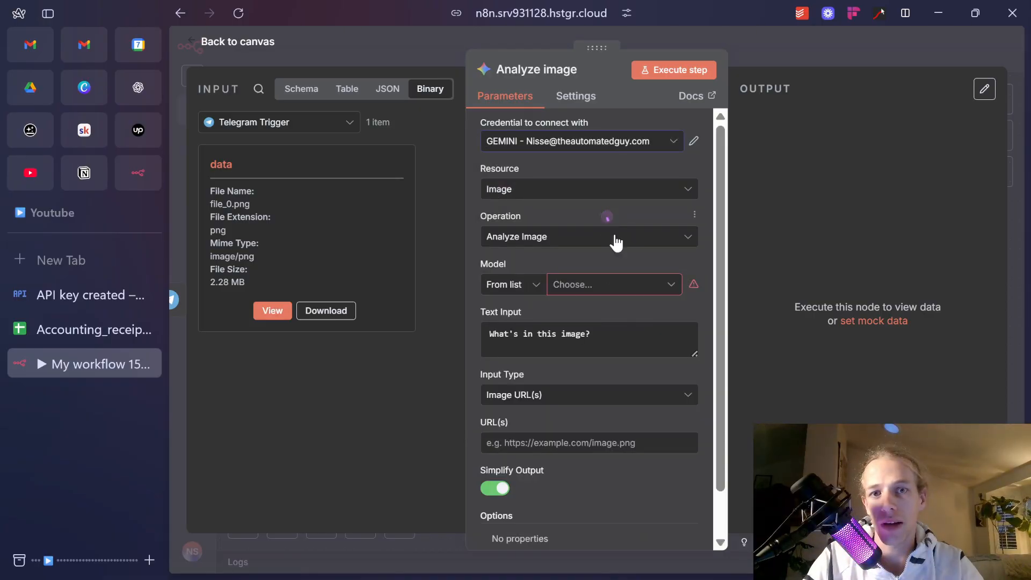
left_click(635, 286)
scroll(609, 403, "down", 3)
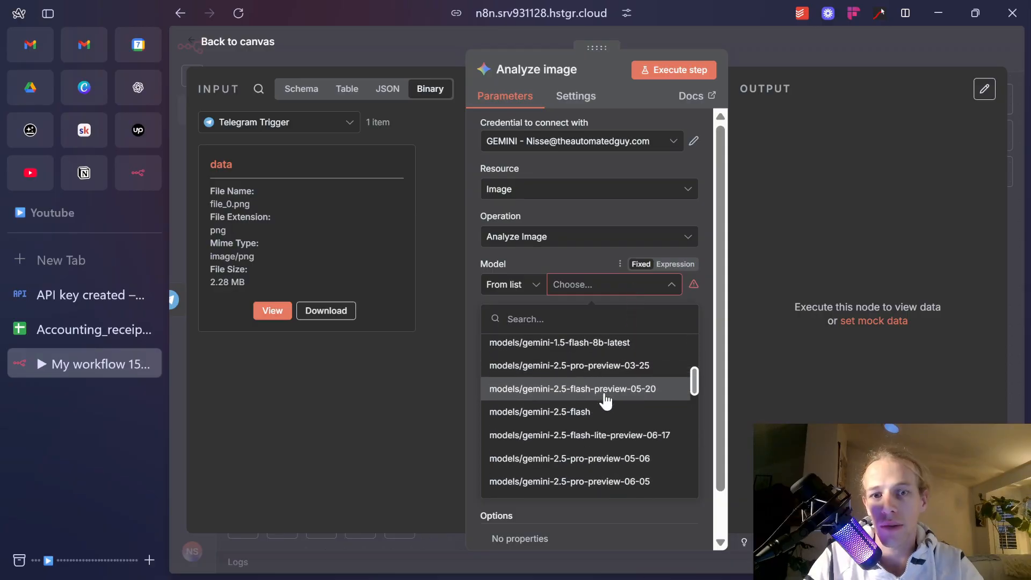
scroll(611, 415, "down", 2)
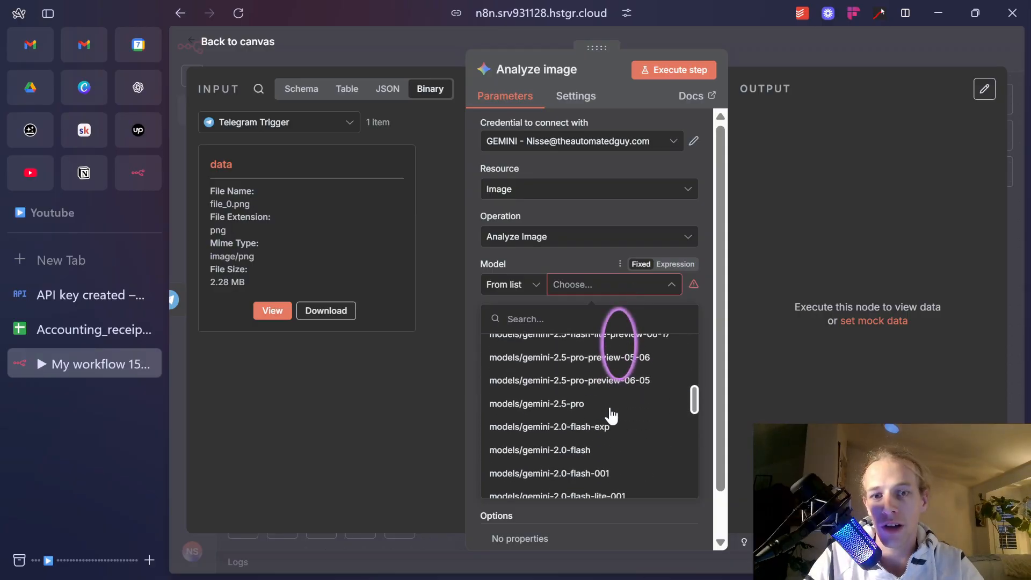
left_click(611, 415)
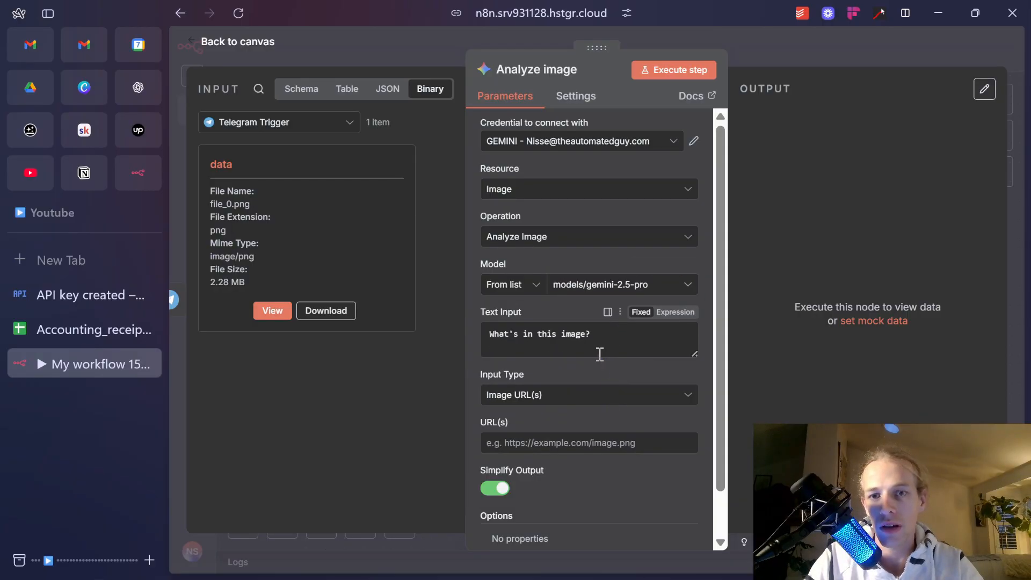
Replace the prompt with 'you analyse receipt and invoices', 'youneed to extract', '- the name of merchant'.
left_click_drag(622, 341, 468, 327)
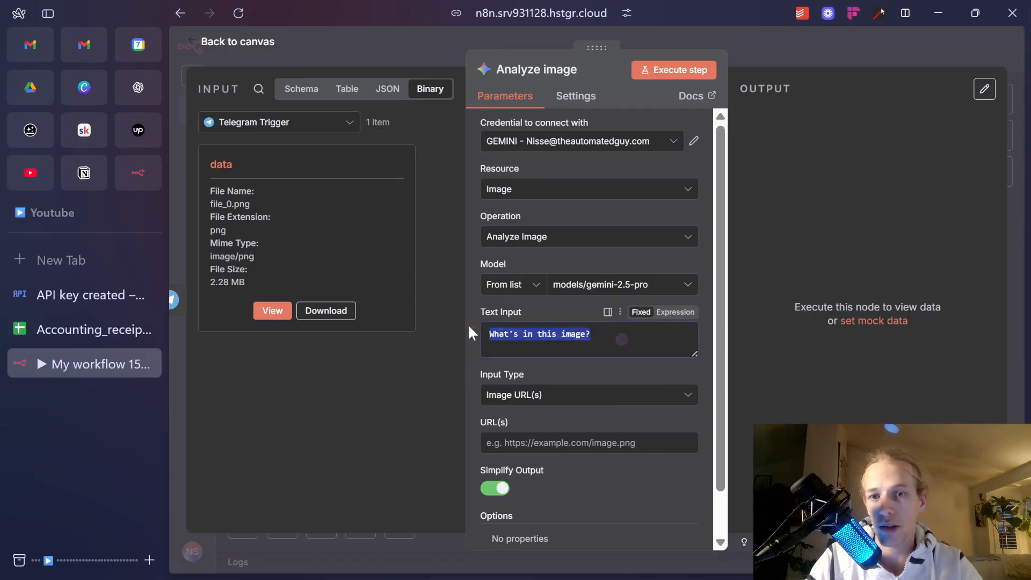
type("i need to")
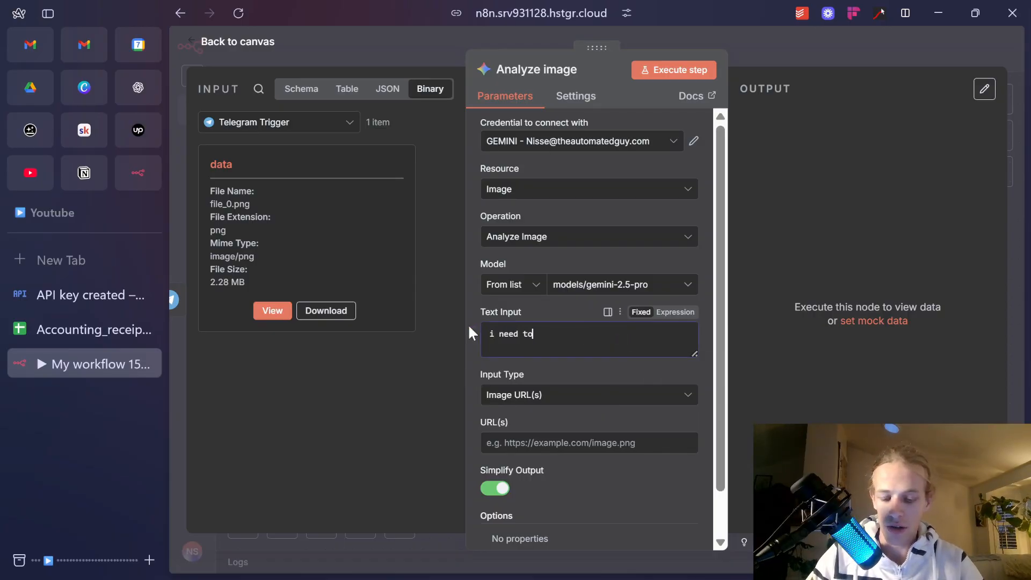
type(" you")
key("ctrl+a")
type("you an")
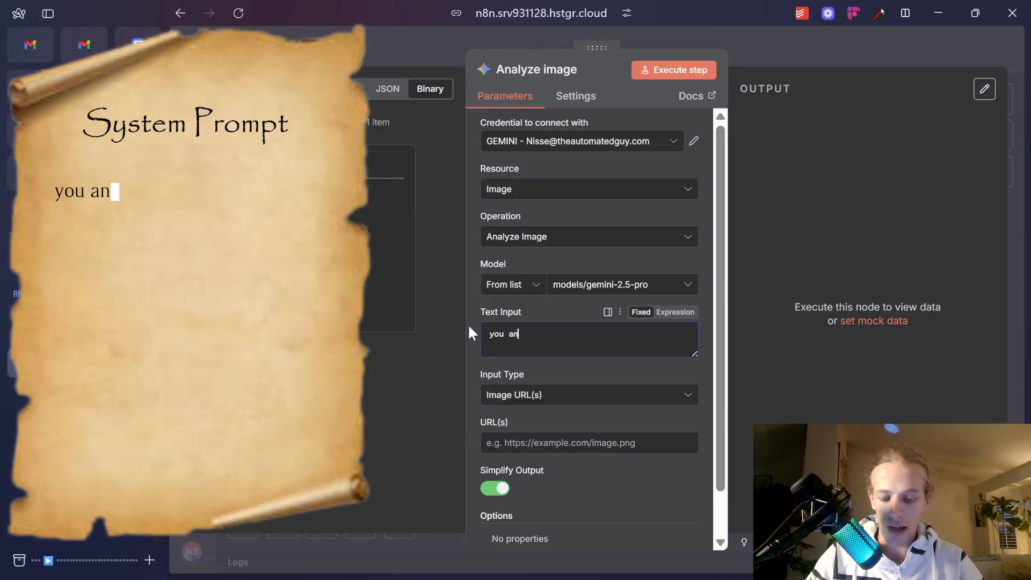
type("alyse receipt and invoices")
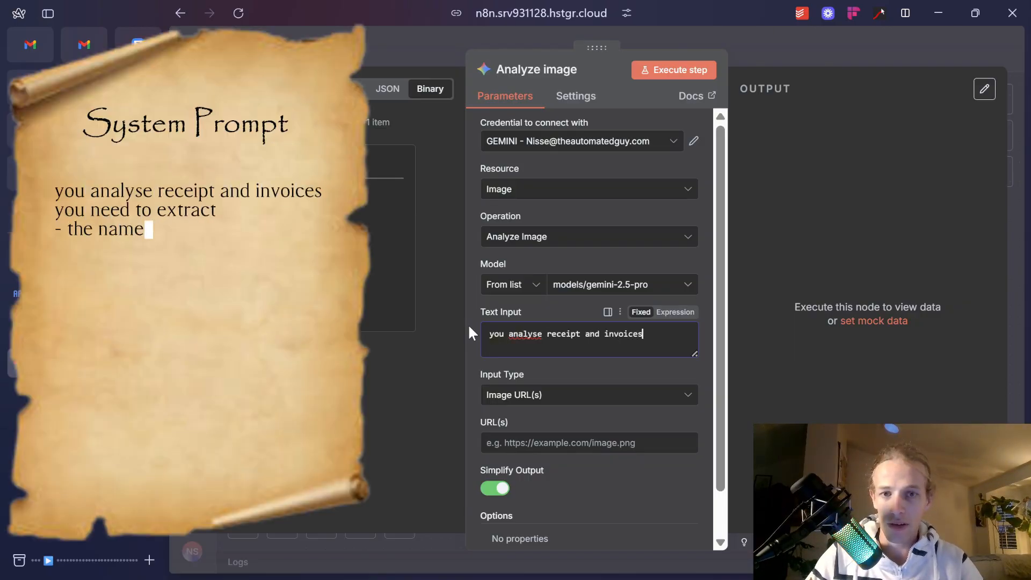
key("Return")
type("youne")
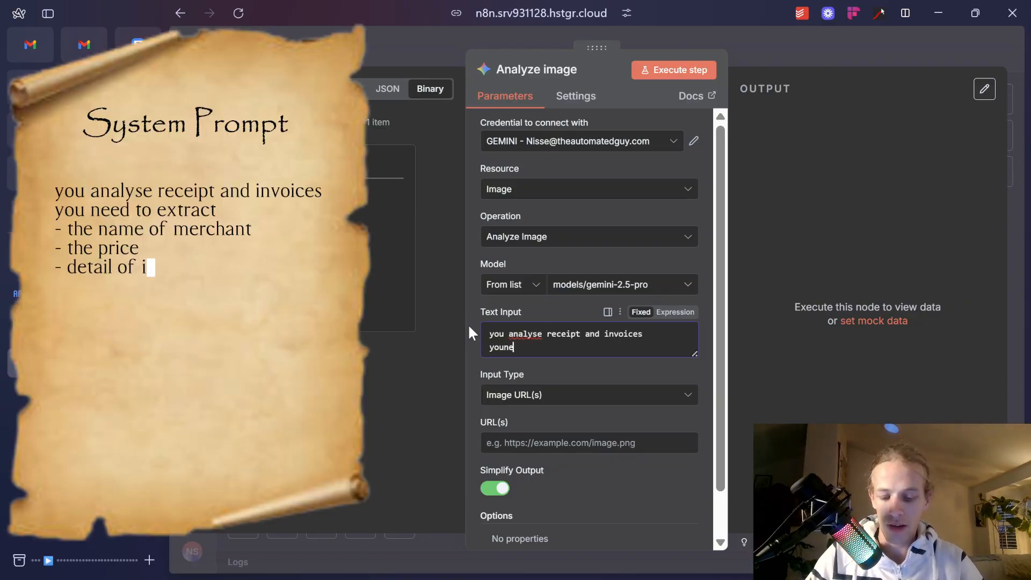
type("ed to extract")
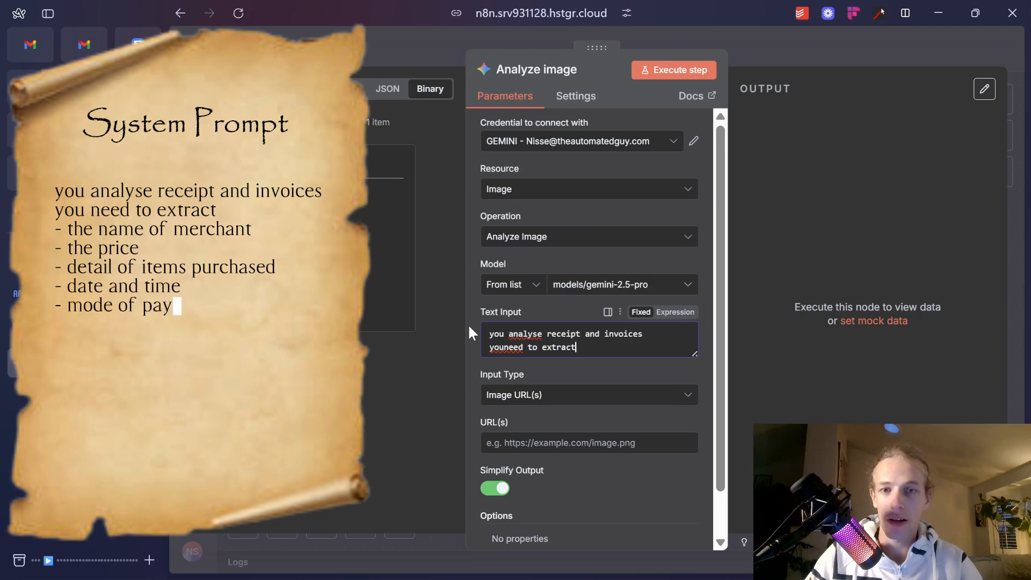
key("Return")
type("- the")
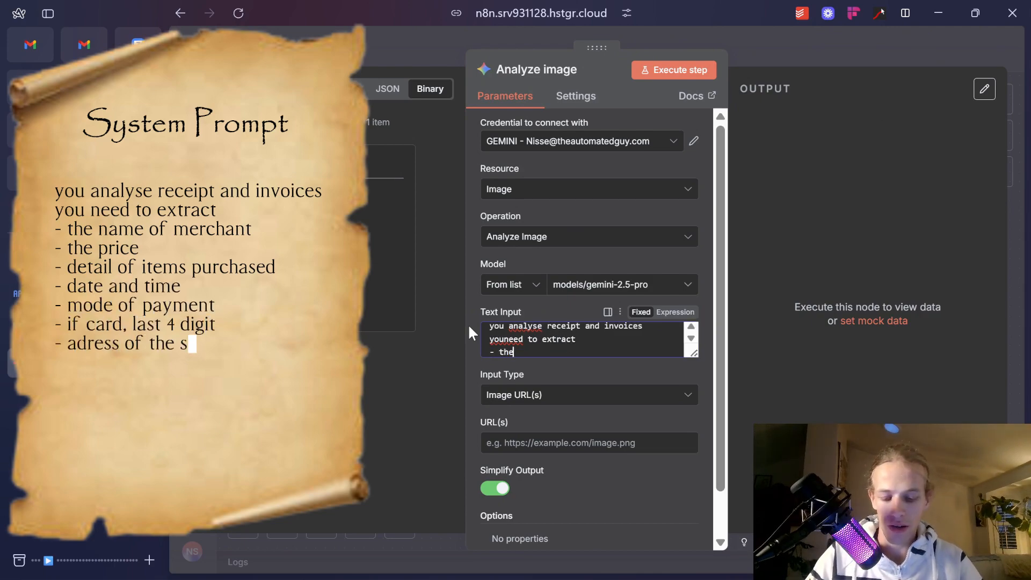
type(" name of merchant")
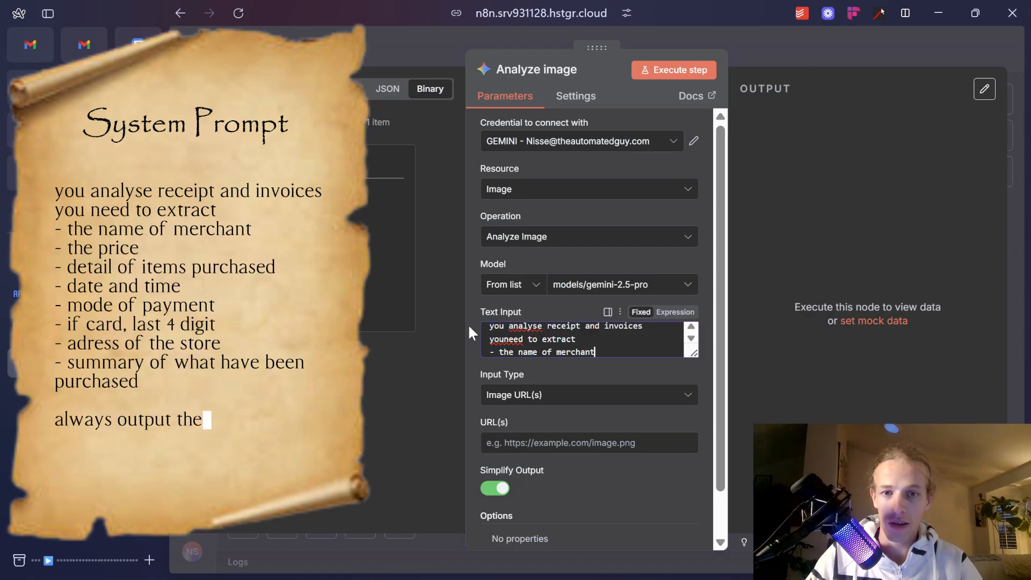
key("Return")
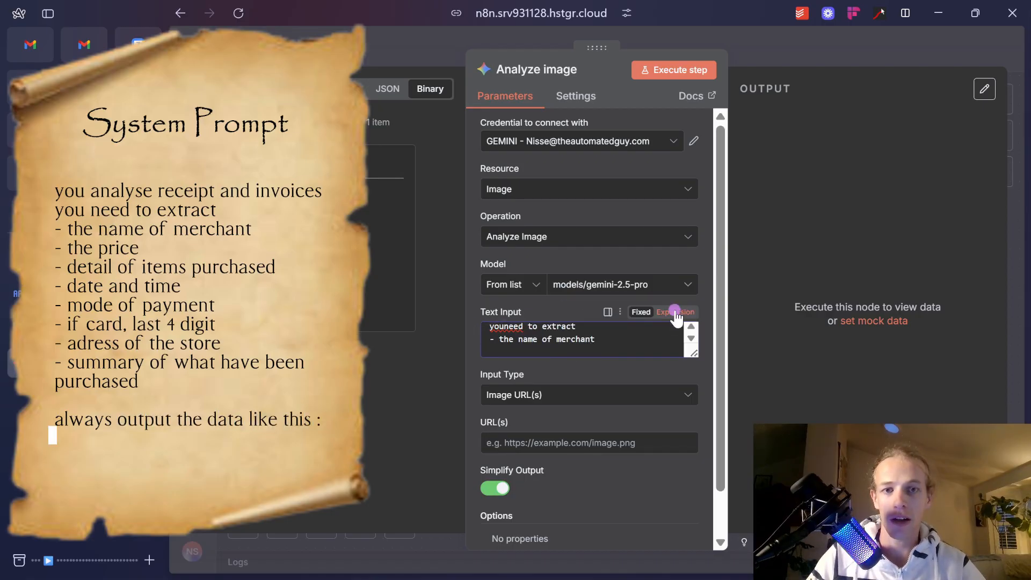
In the expanded expression editor, list the remaining receipt fields to extract.
left_click(678, 312)
left_click(691, 380)
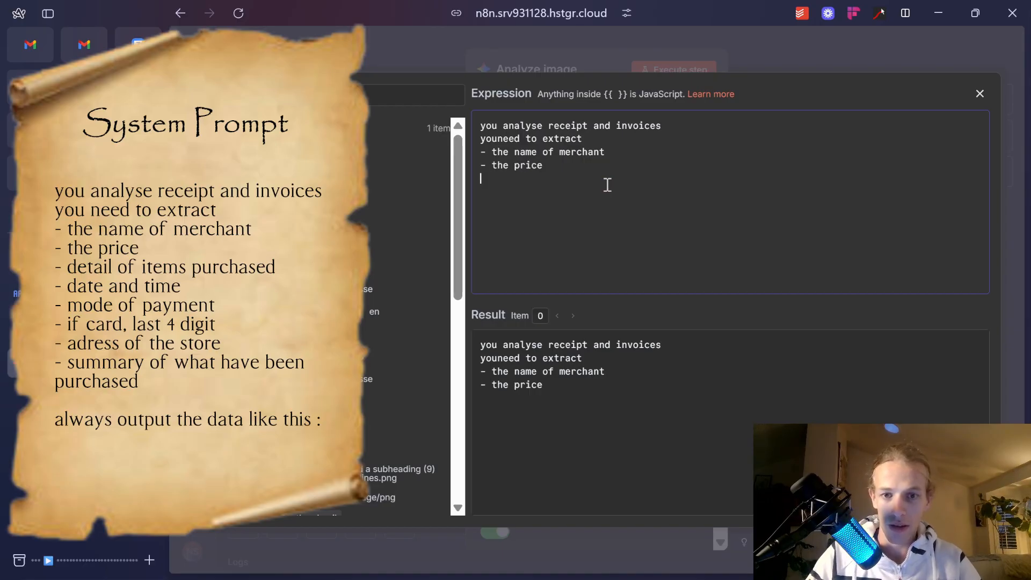
type("- detail of items p")
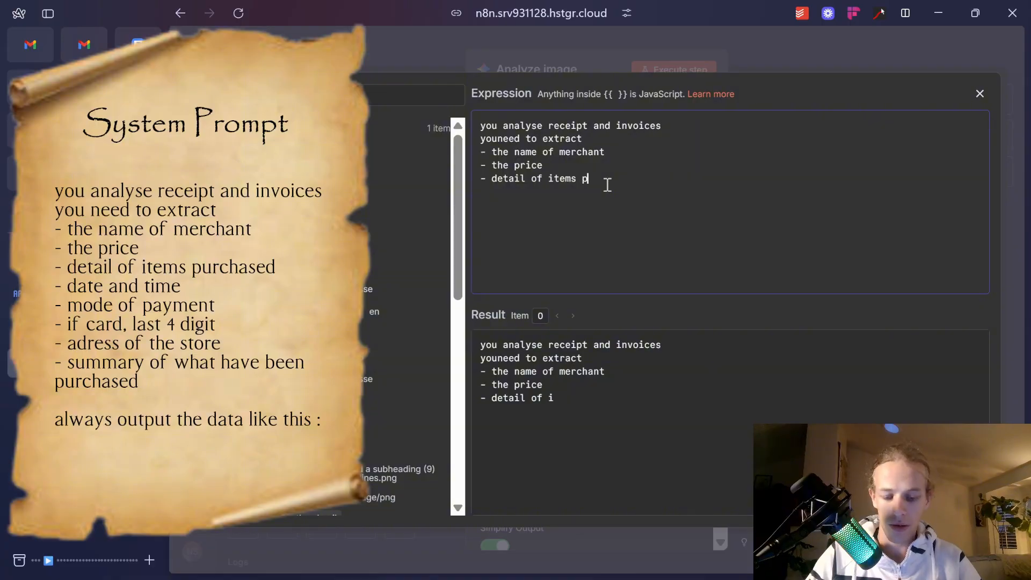
type("- if card, la")
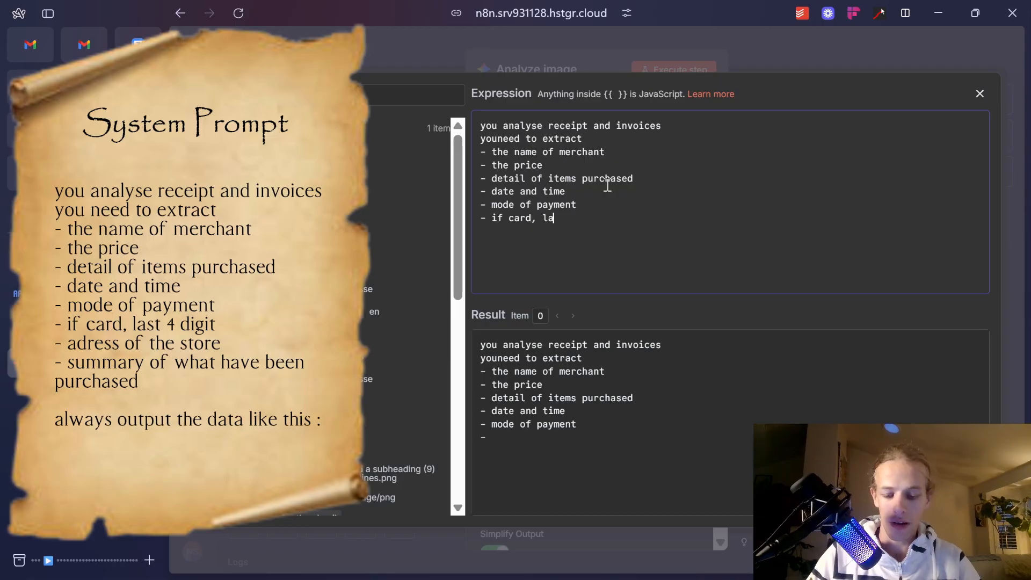
type("st 4 digit")
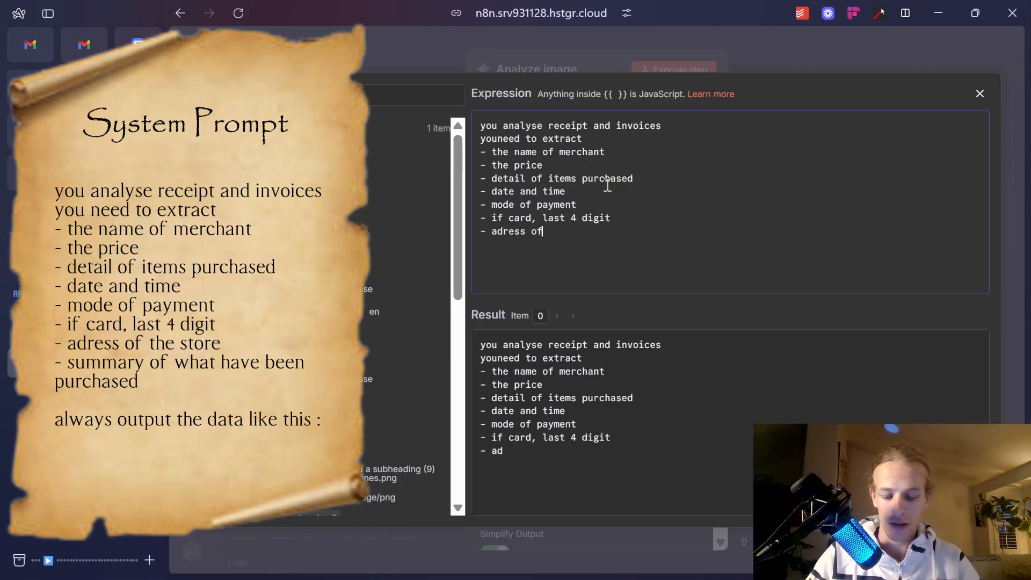
type("- summary of what have been purcha")
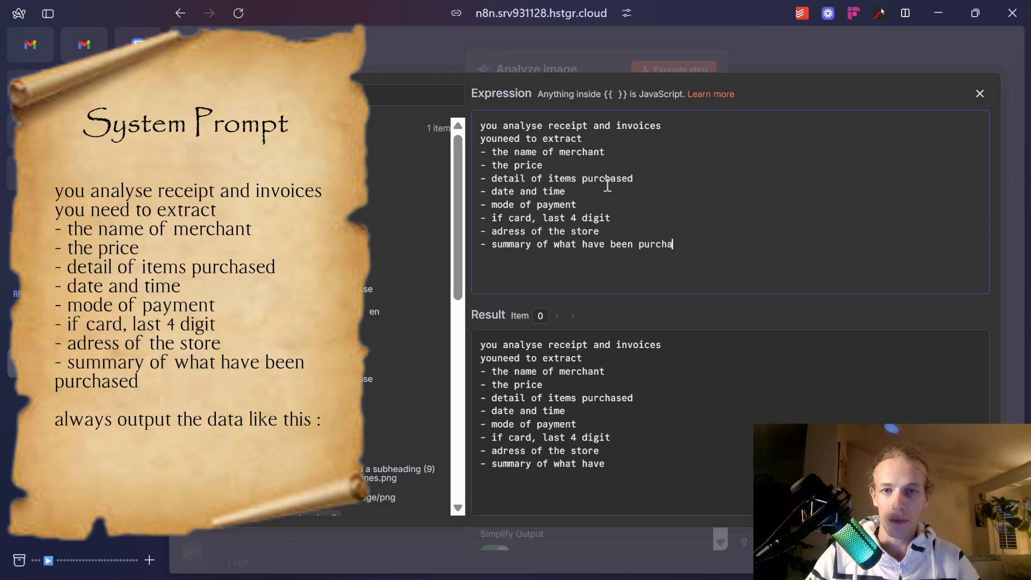
type("sed")
key("BackSpace")
key("BackSpace")
key("BackSpace")
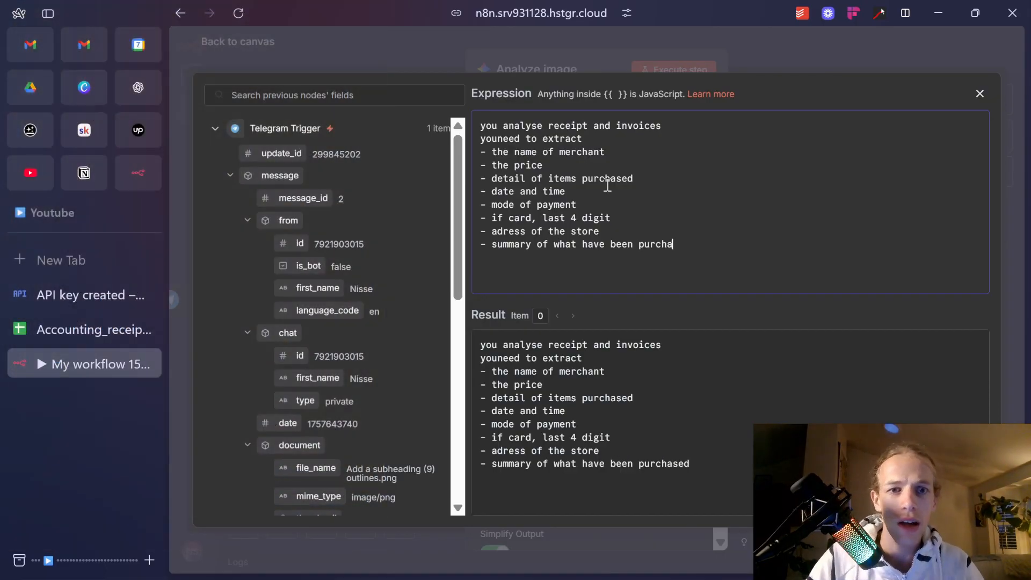
Select the whole prompt text to copy it.
key("ctrl+a")
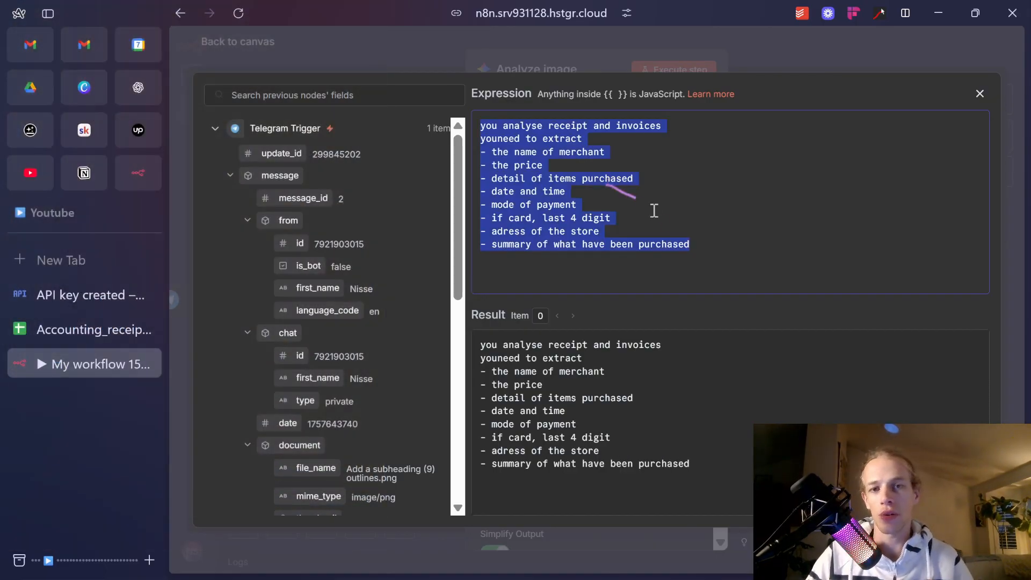
left_click(729, 273)
key("ctrl+a")
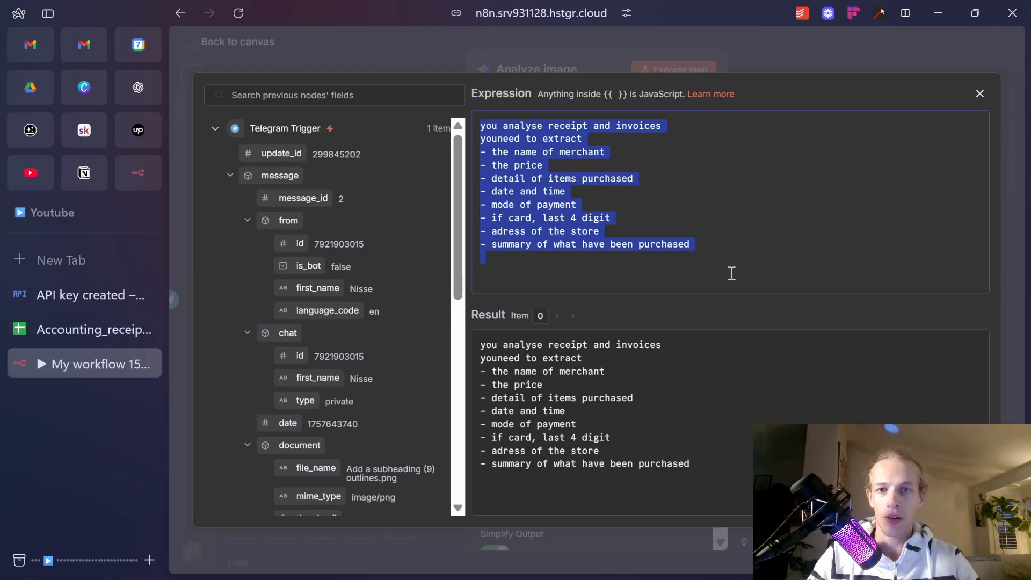
key("super")
key("Escape")
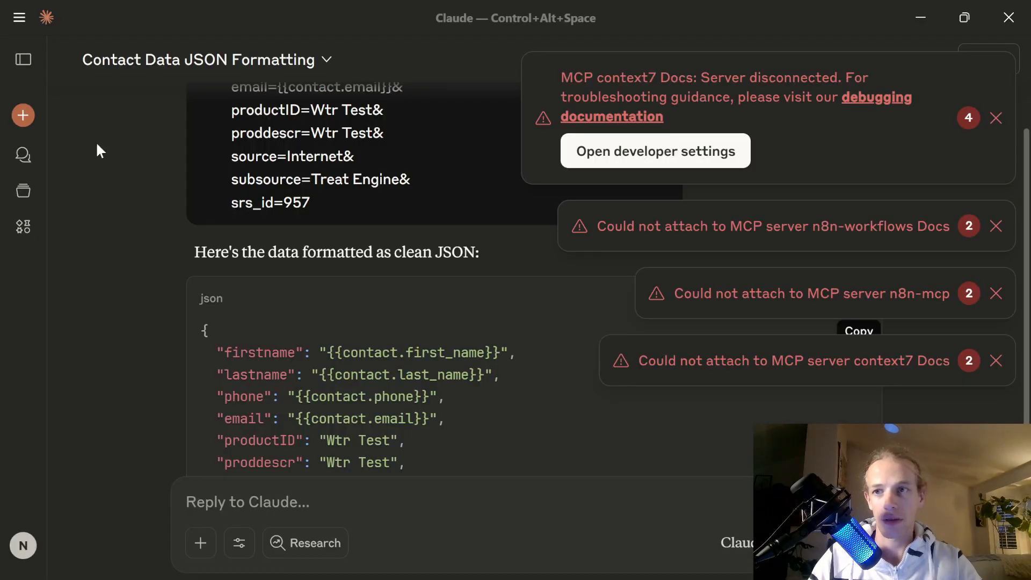
Start a new Claude chat and dismiss the server connection error notices.
left_click(22, 117)
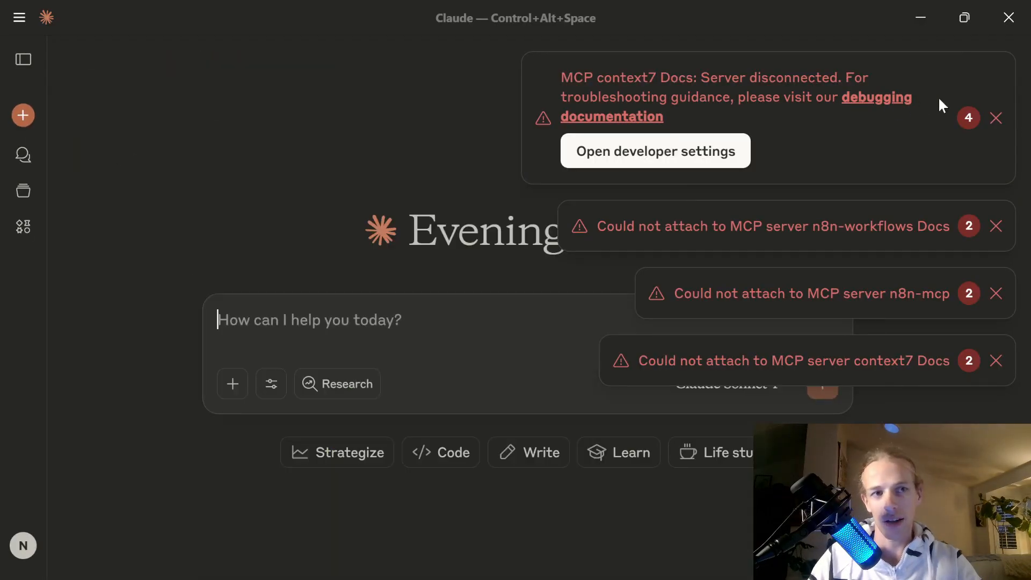
left_click(996, 119)
left_click(996, 146)
left_click(996, 81)
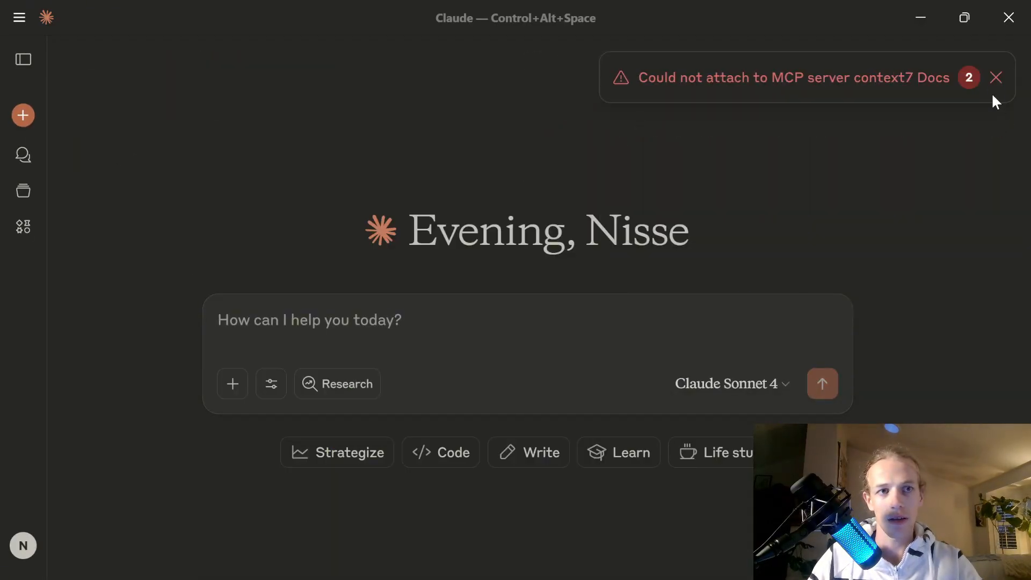
left_click(996, 78)
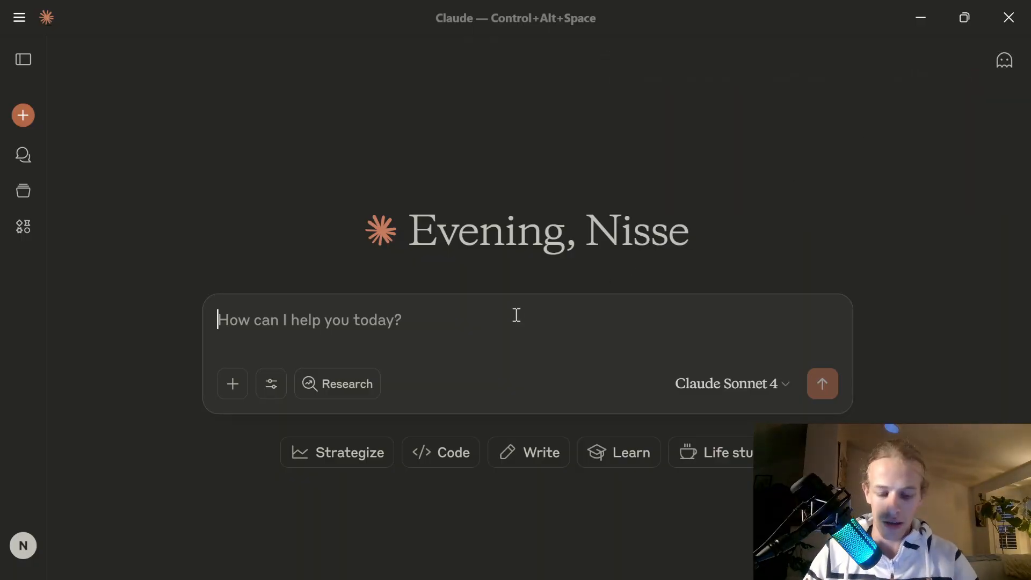
Ask Claude for a JSON example of the output, pasting in the receipt prompt.
type("i w")
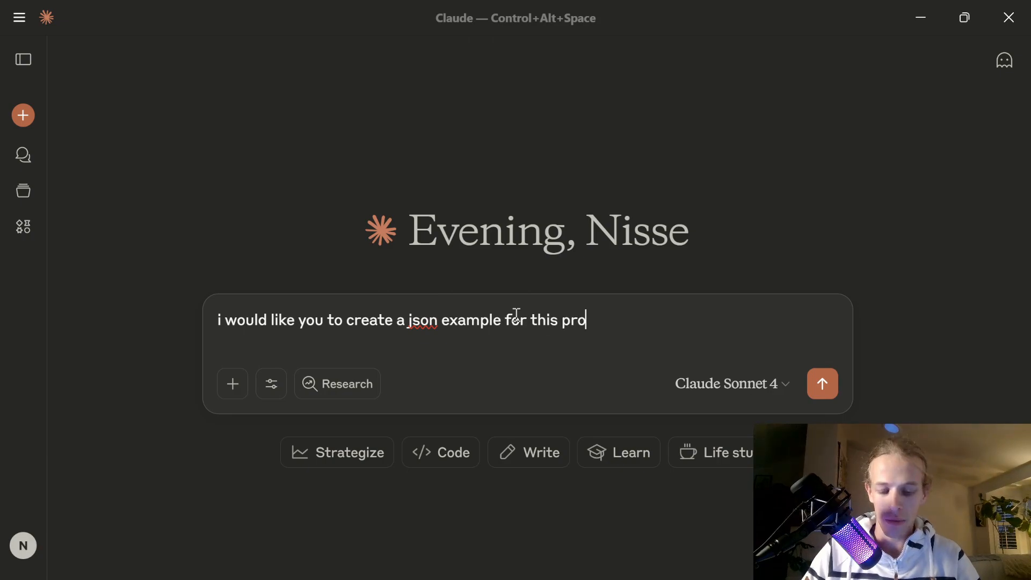
type(": you analyse receipt and invoices youneed to extract - the name of merchant - the price - detail of items purchased - date and time - mode of payment - if card, last 4 digit - adress of the store - summary of what have been purchased")
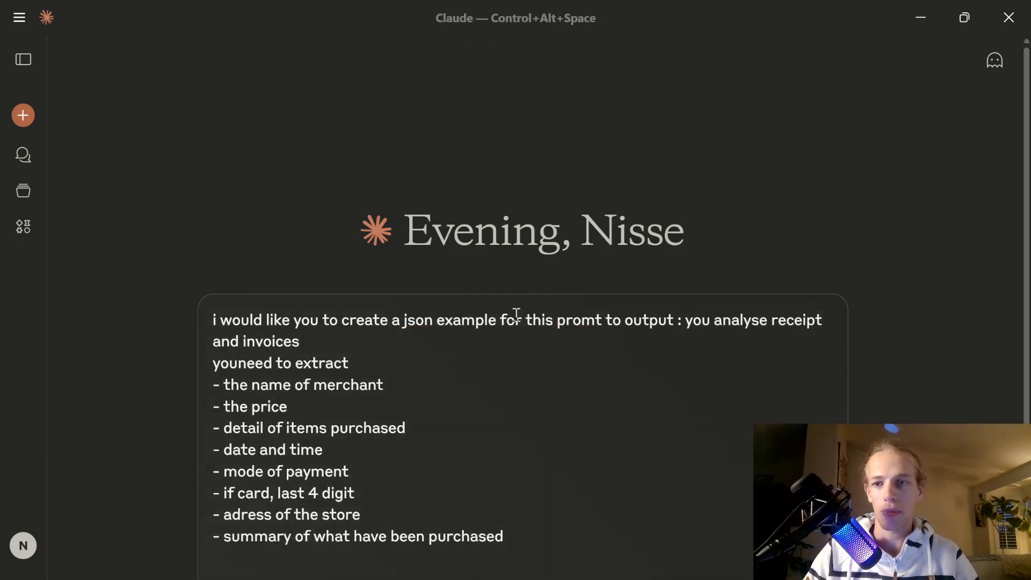
key("Return")
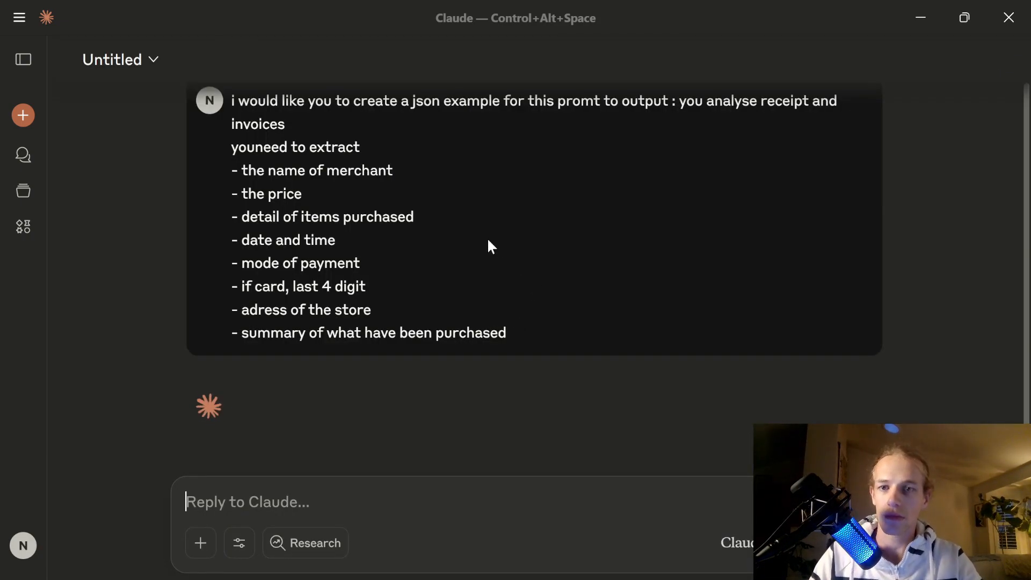
key("alt+Tab")
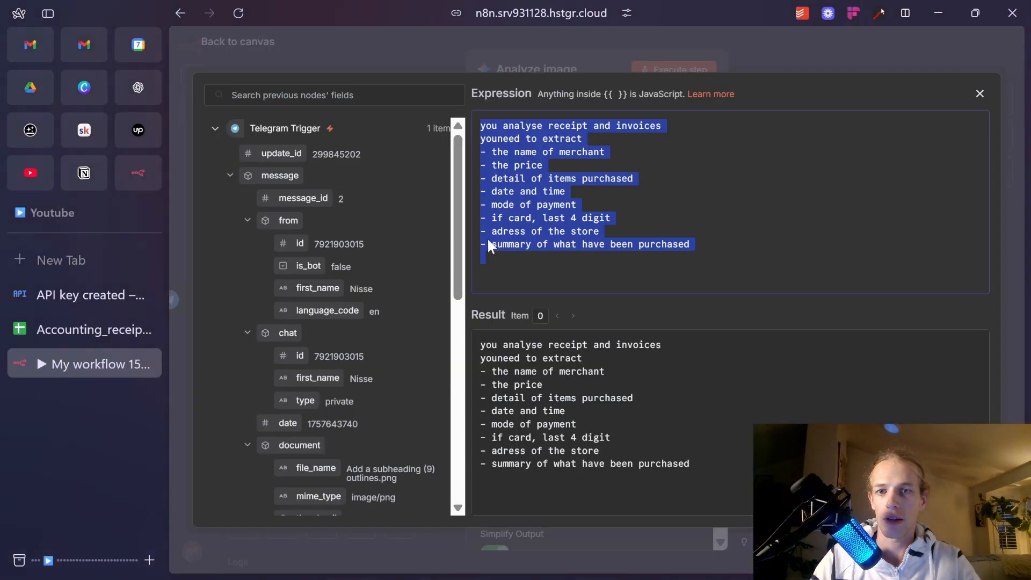
End the prompt with the line 'always output the data like this :'.
left_click(638, 263)
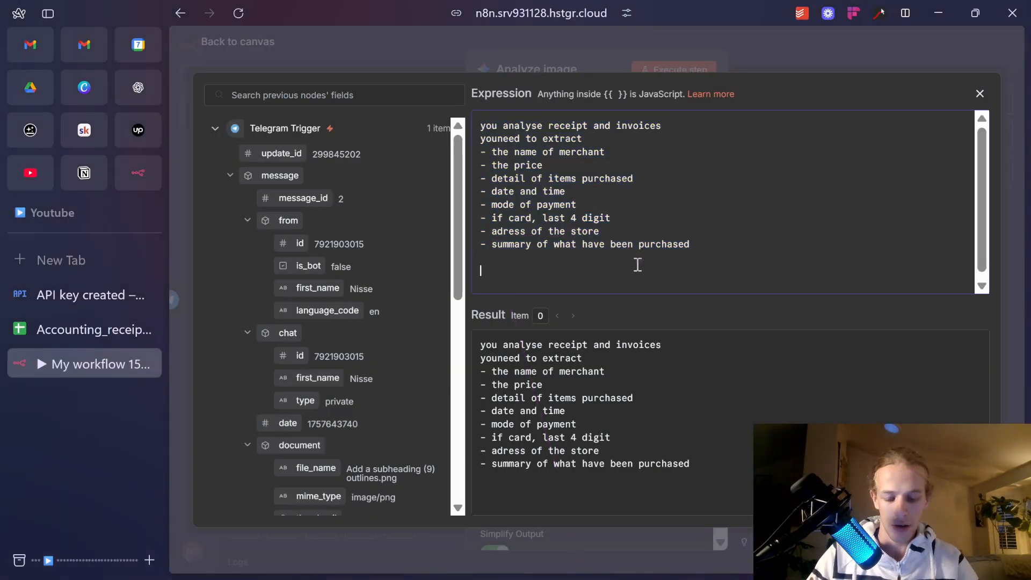
type("always output the data like this :")
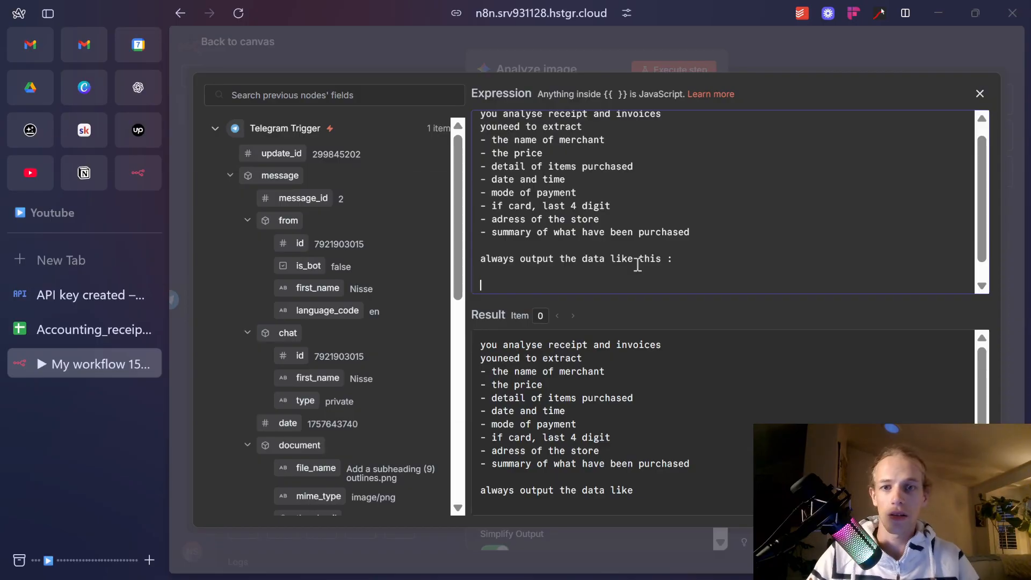
key("alt+Tab")
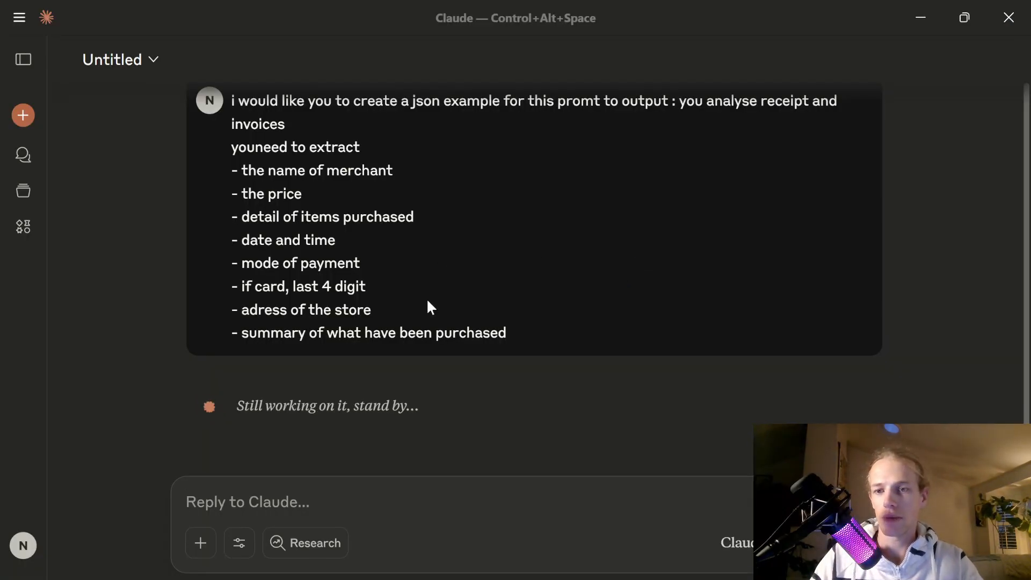
key("alt+Tab")
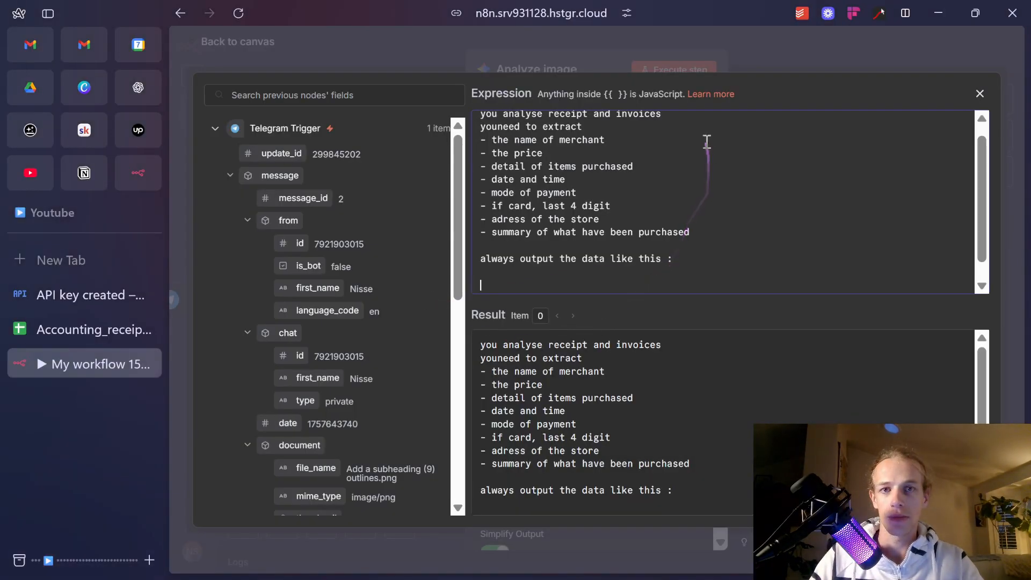
key("alt+Tab")
key("alt+Tab")
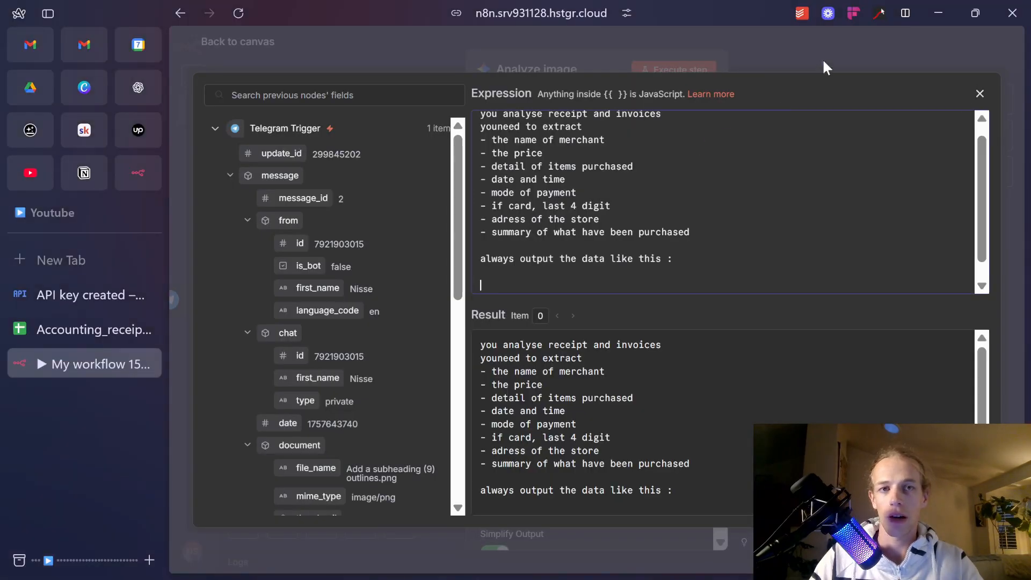
Set Input Type to Binary File(s) with field 'data', then reopen the prompt's expression editor.
left_click(822, 58)
scroll(617, 282, "down", 2)
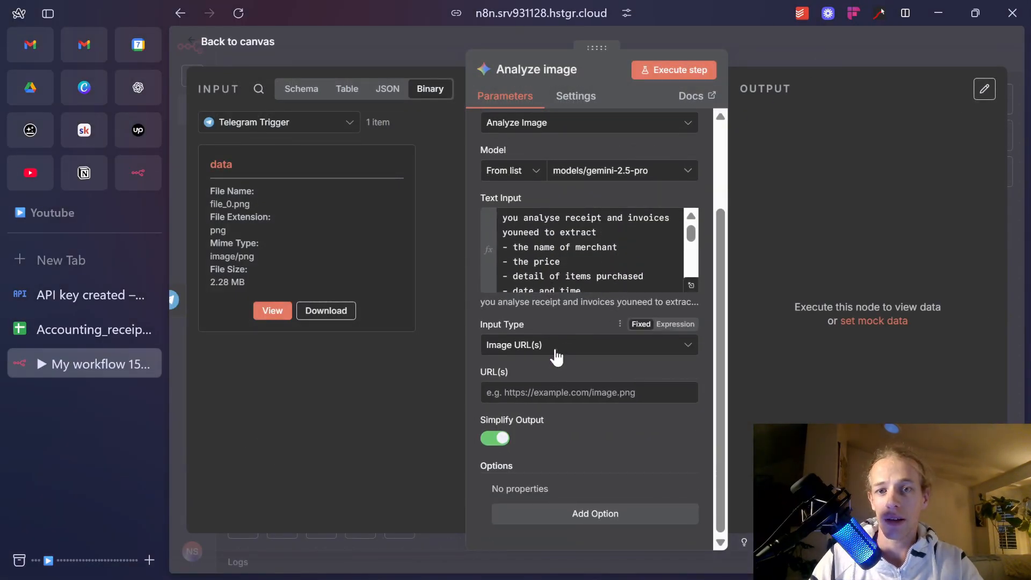
left_click(532, 347)
left_click(562, 406)
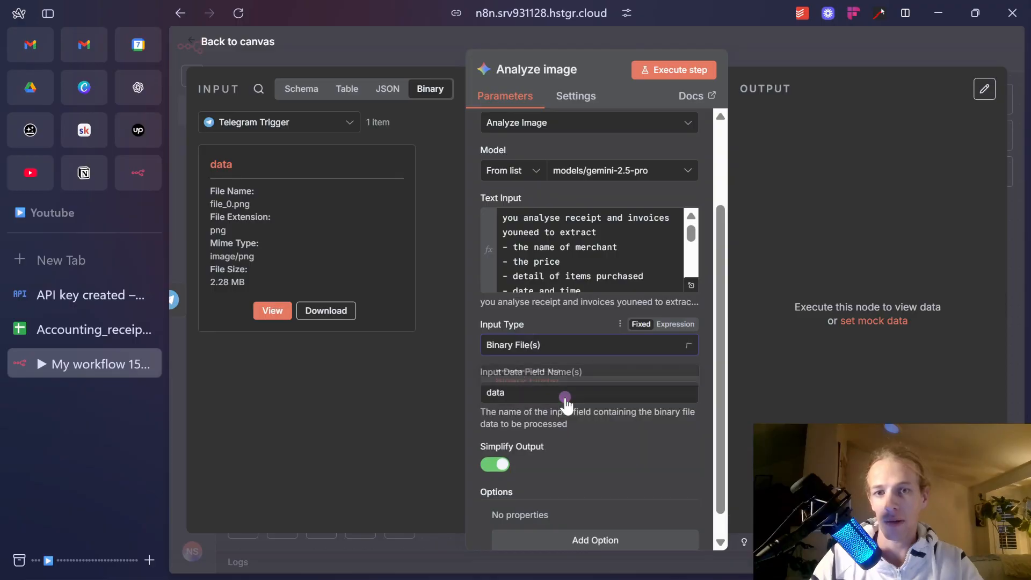
left_click_drag(221, 164, 208, 160)
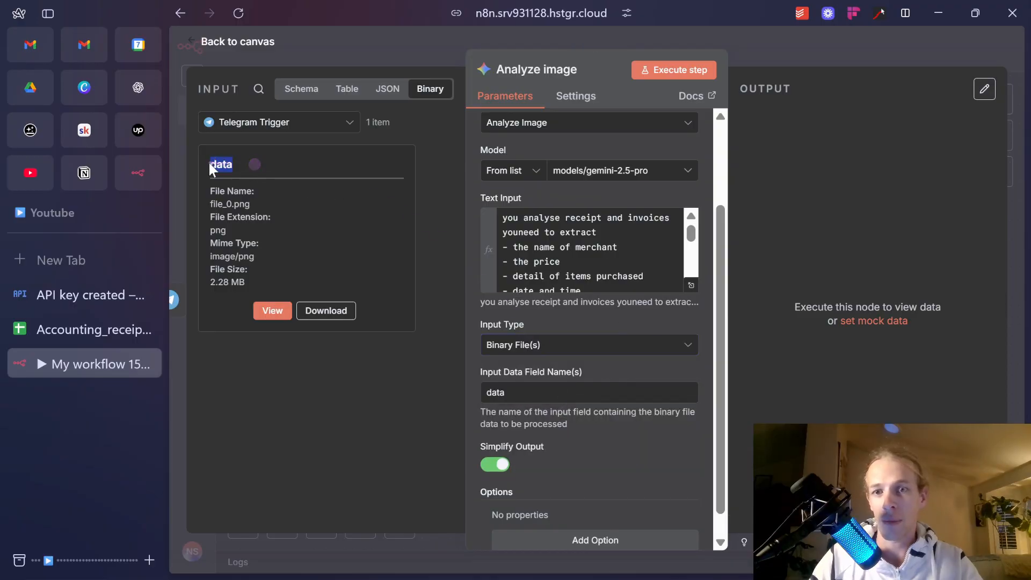
left_click(691, 286)
scroll(645, 265, "down", 3)
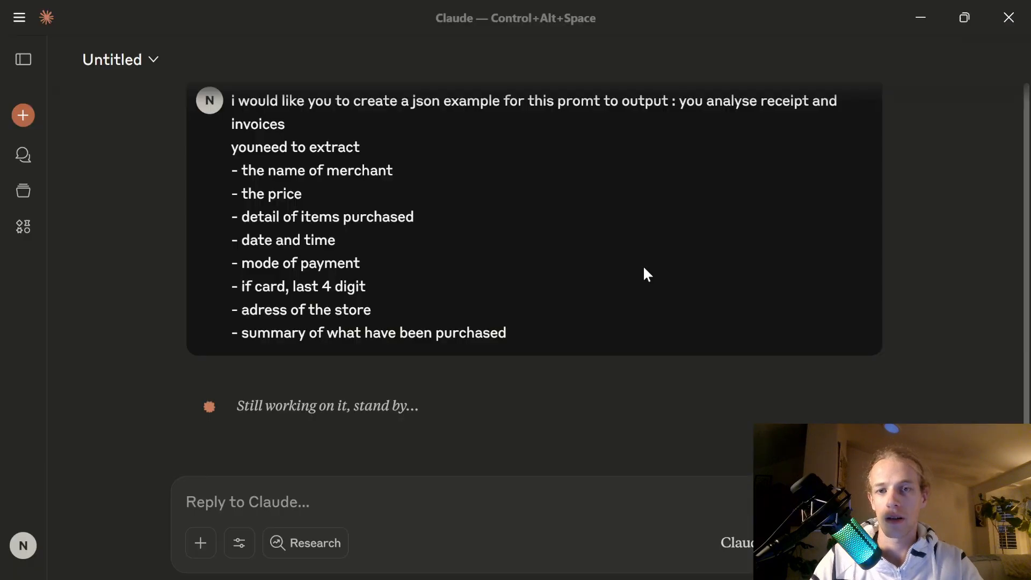
key("alt+Tab")
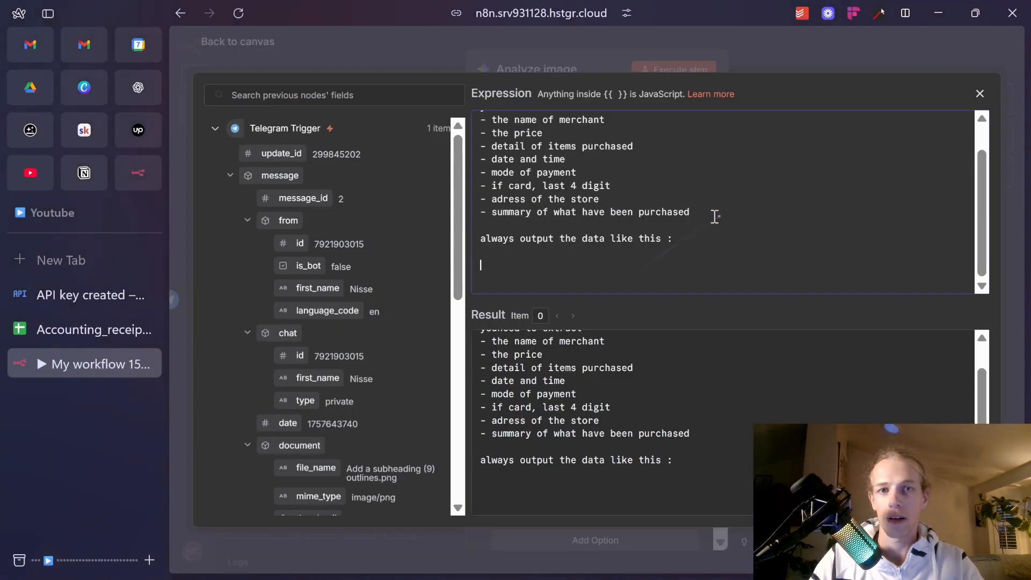
key("alt+Tab")
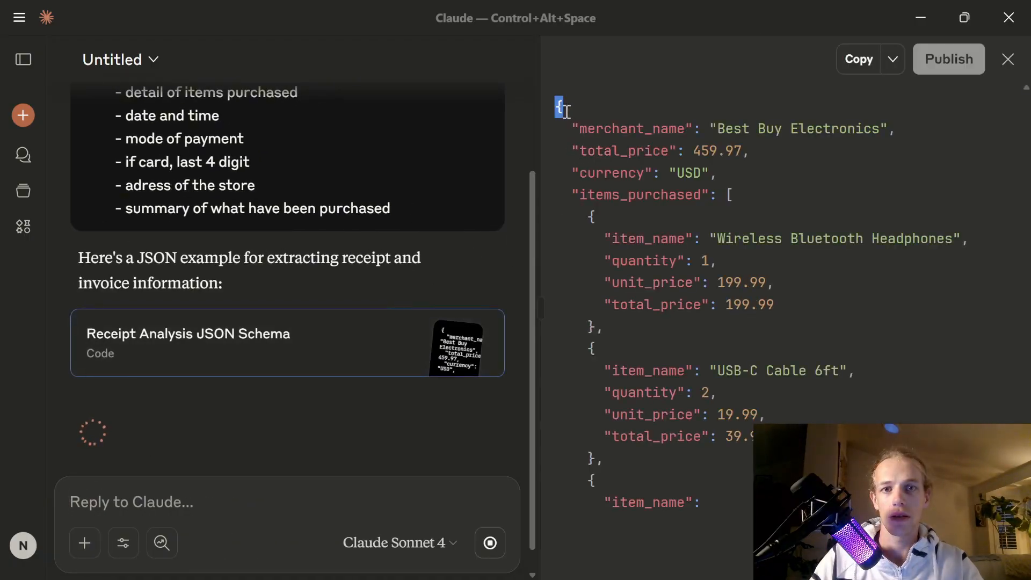
Select Claude's receipt JSON example and reply 'simpler, only what i asked as fields'.
left_click_drag(566, 111, 723, 534)
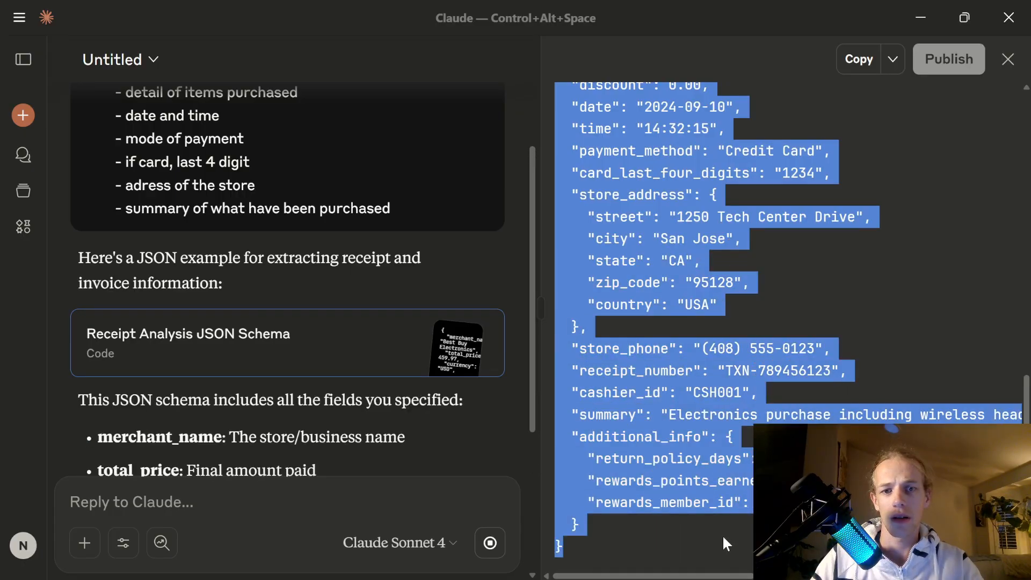
left_click(359, 512)
type("simpl")
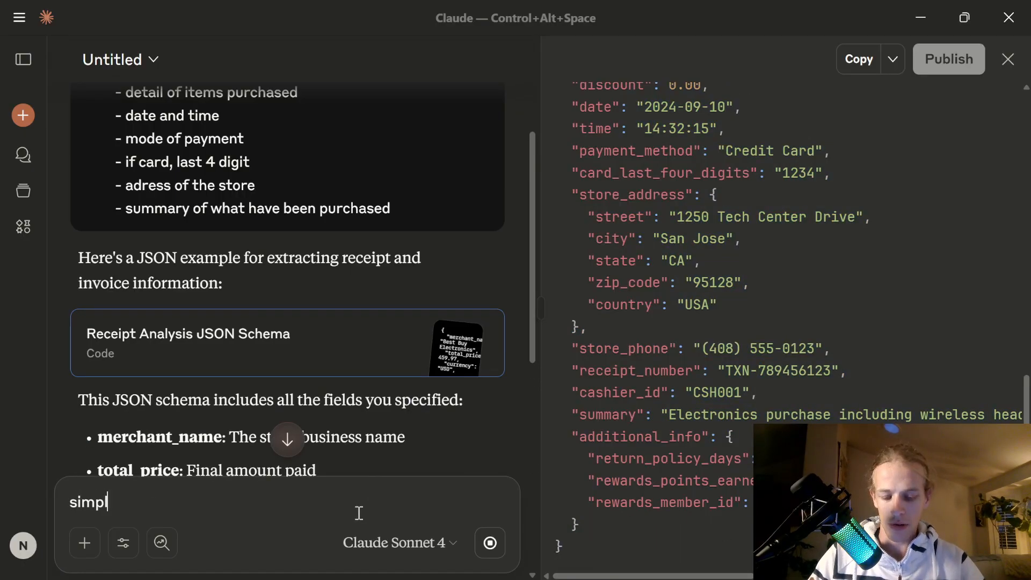
type("er, only what i aske")
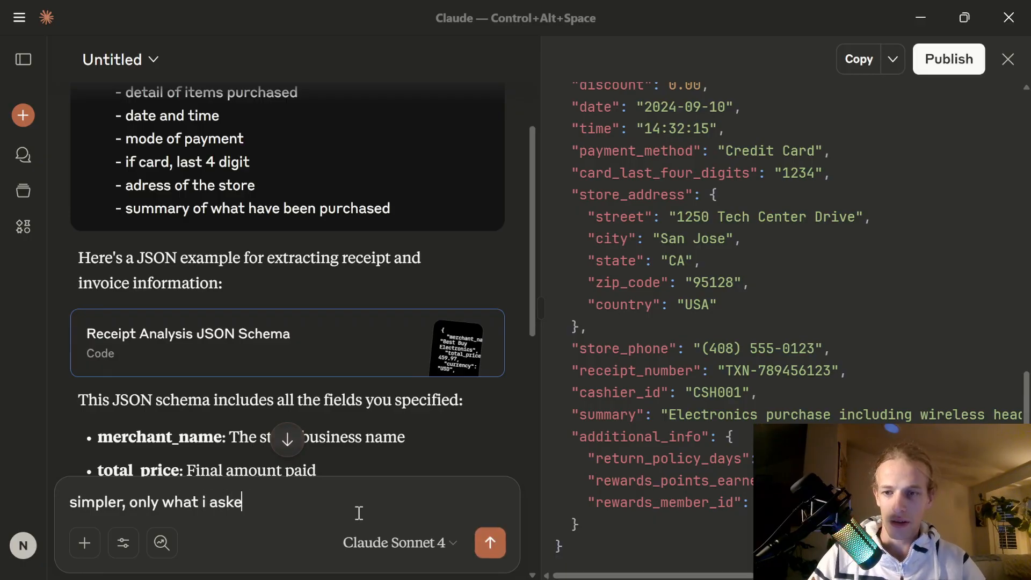
type("d as fields")
key("Return")
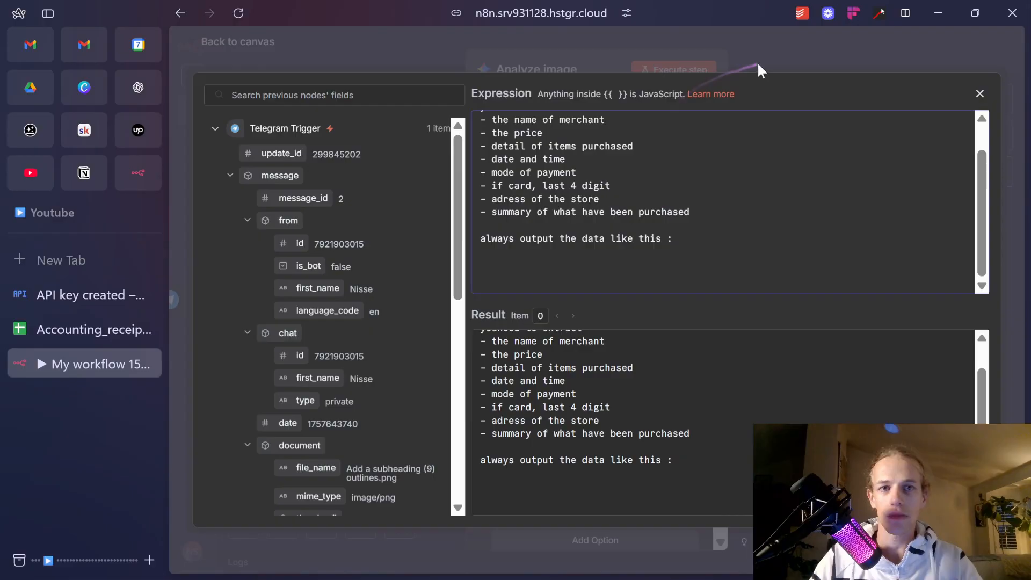
left_click(758, 65)
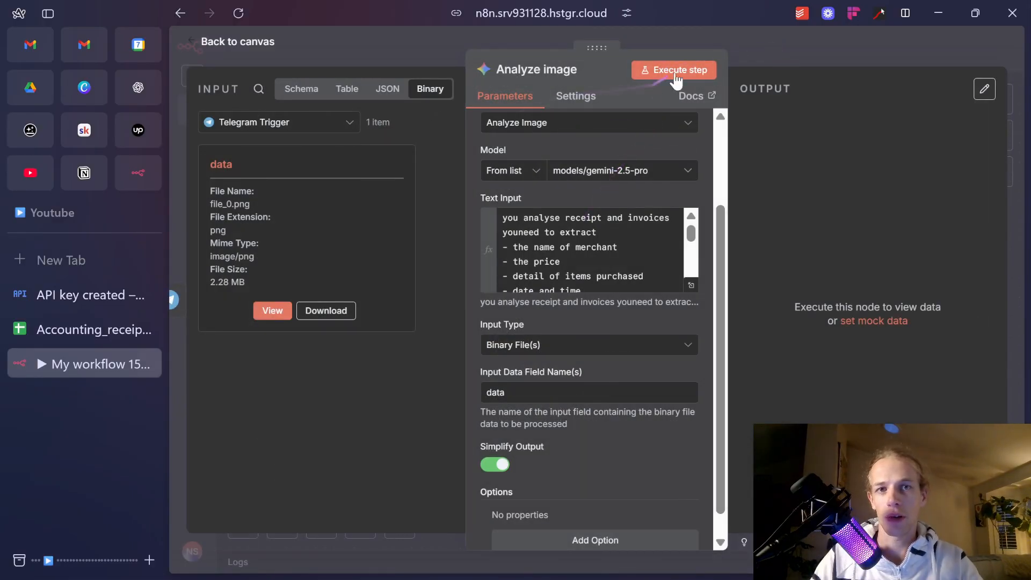
Run the Analyze image step and return to the workflow canvas.
left_click(698, 70)
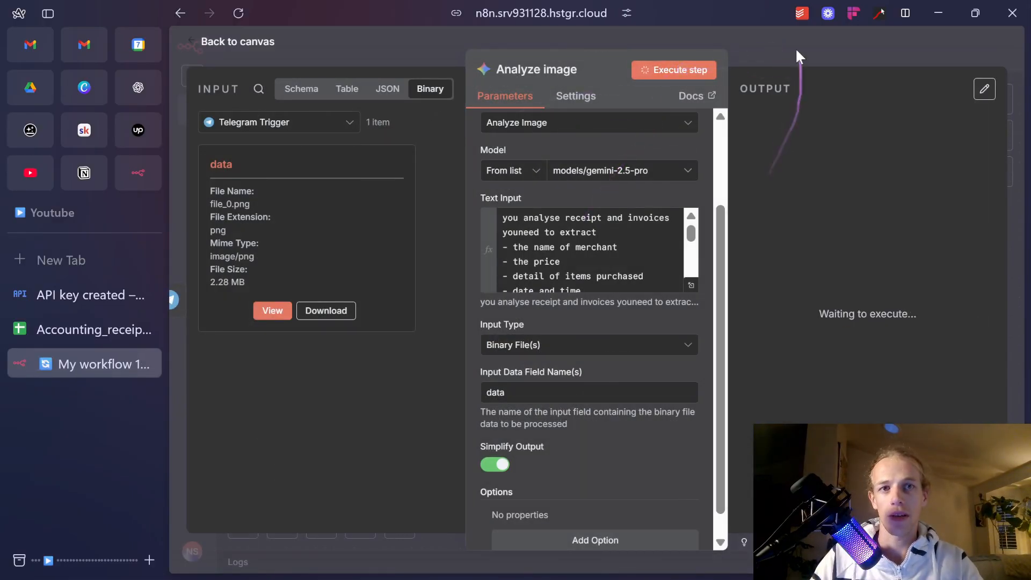
left_click(797, 54)
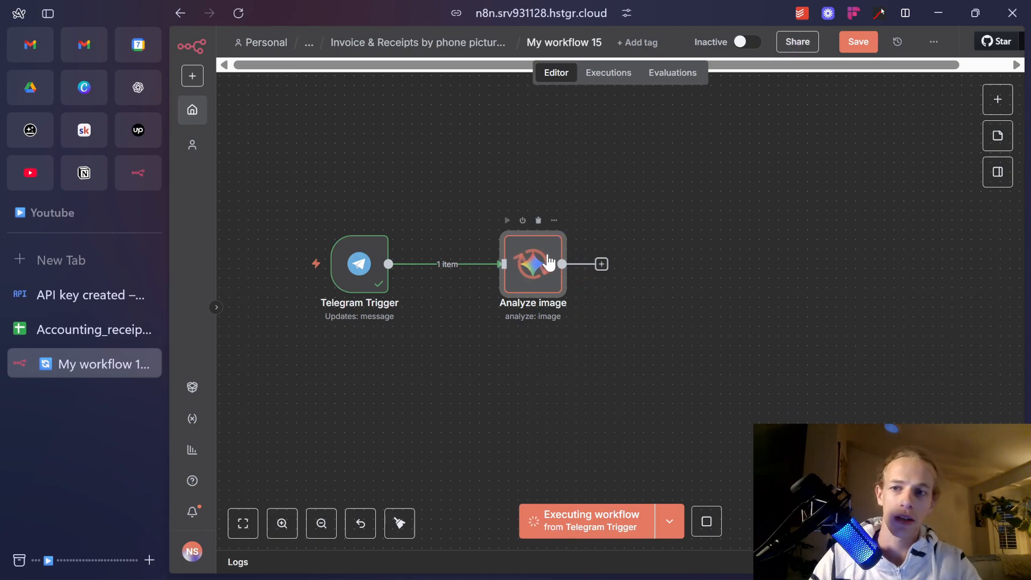
left_click(49, 14)
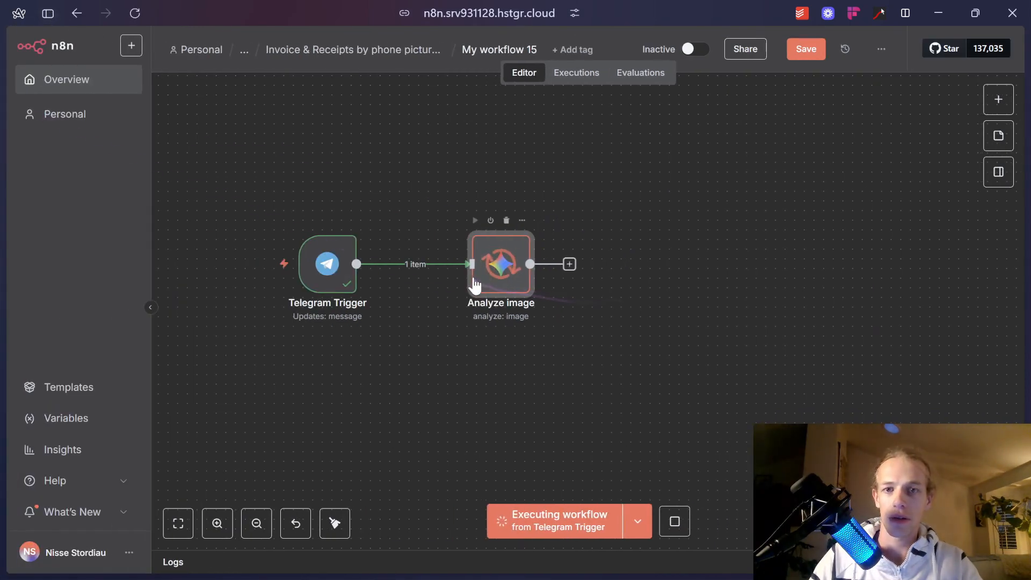
Select and copy Claude's simplified example receipt JSON.
key("alt+Tab")
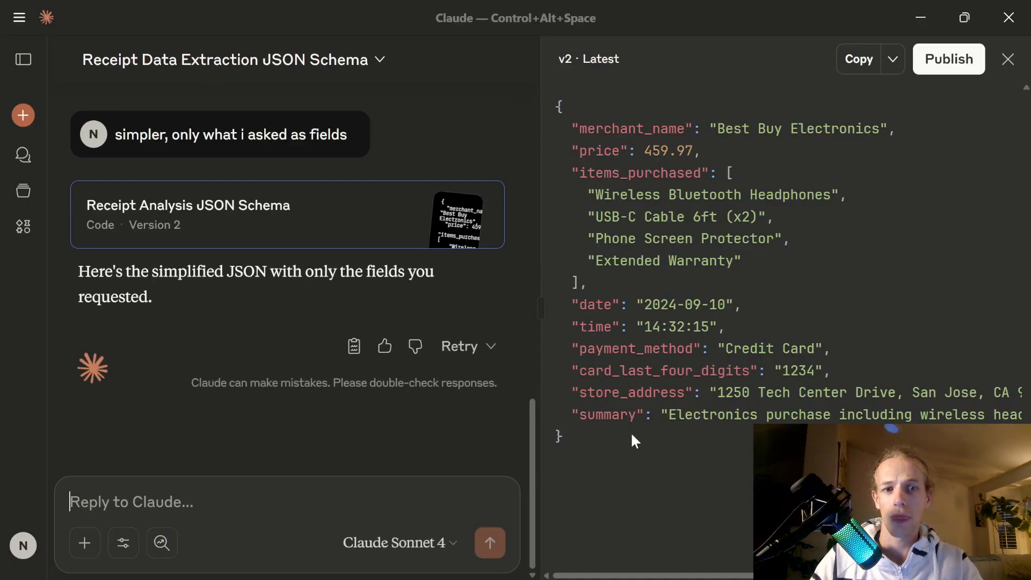
left_click_drag(630, 431, 547, 104)
key("alt+Tab")
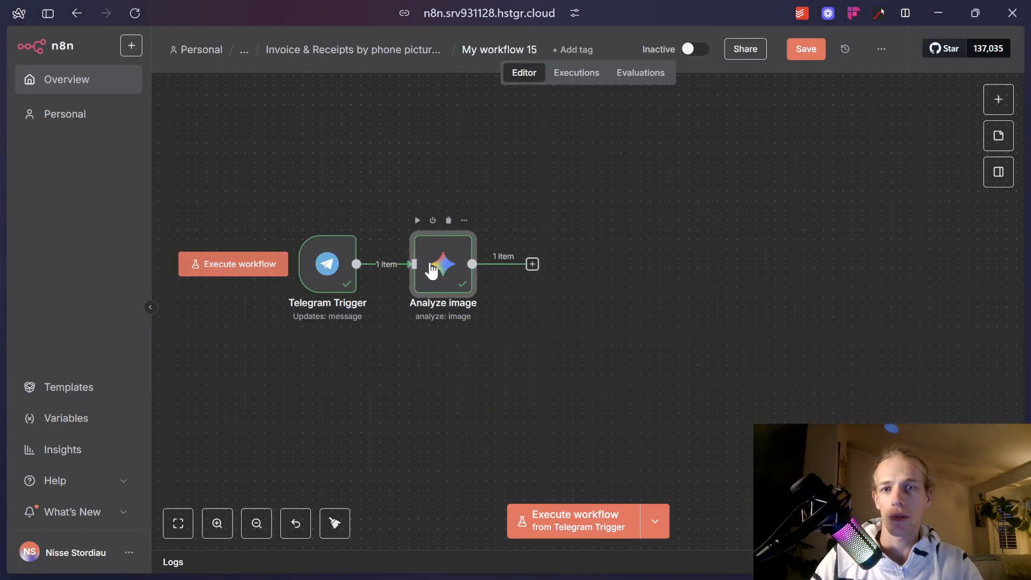
Read Analyze image's output, which says the image is not a receipt or invoice.
double_click(463, 264)
scroll(951, 227, "up", 5)
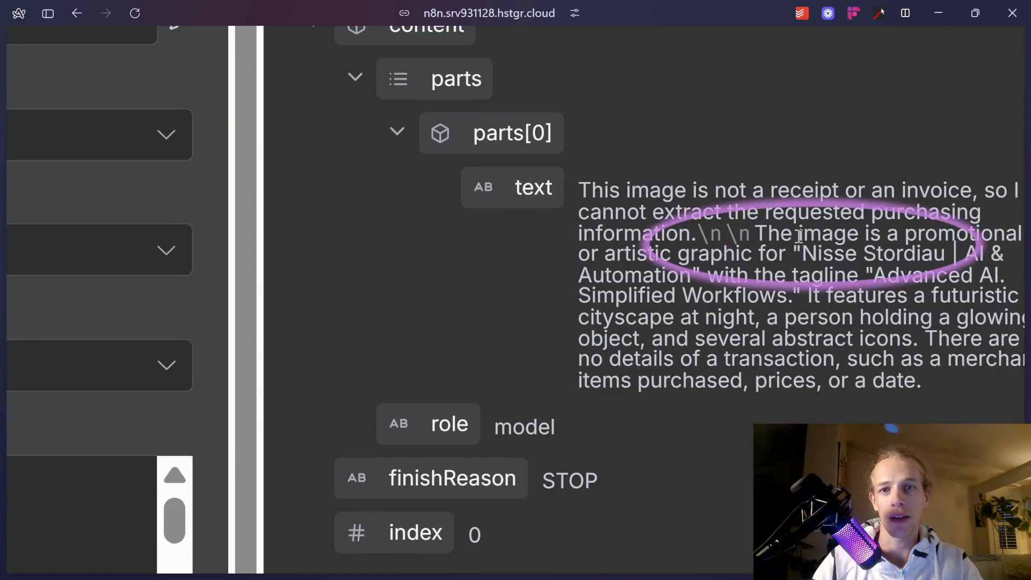
scroll(775, 237, "down", 5)
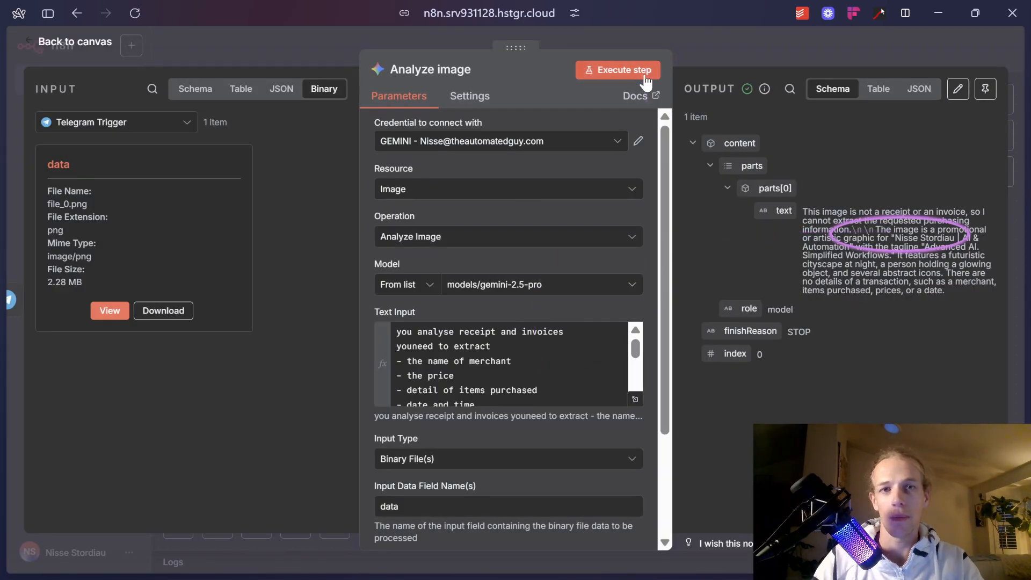
left_click(711, 47)
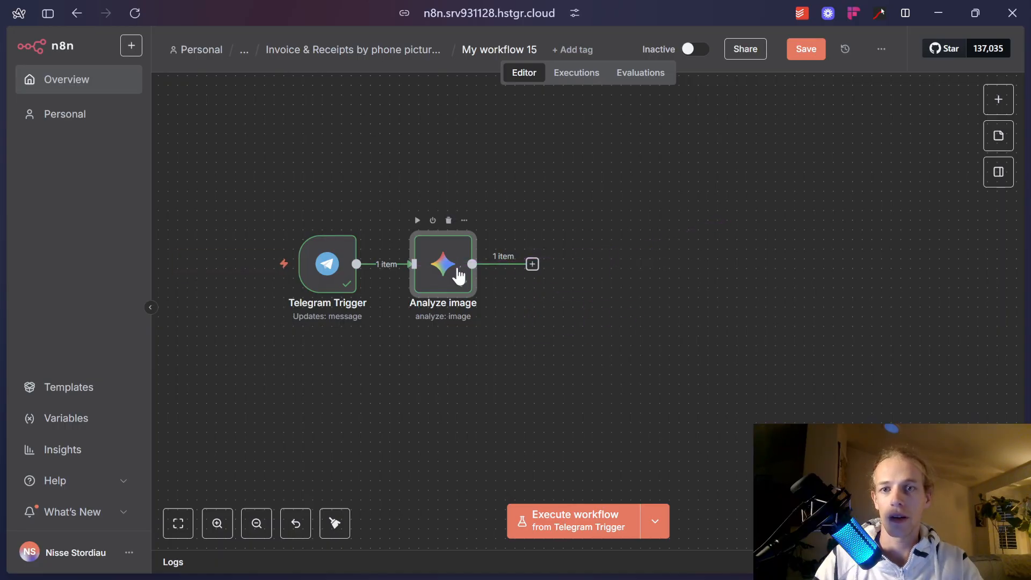
Paste the output-format instruction and example receipt JSON at the end of the prompt.
double_click(458, 275)
left_click(530, 388)
type("always output the data like this :")
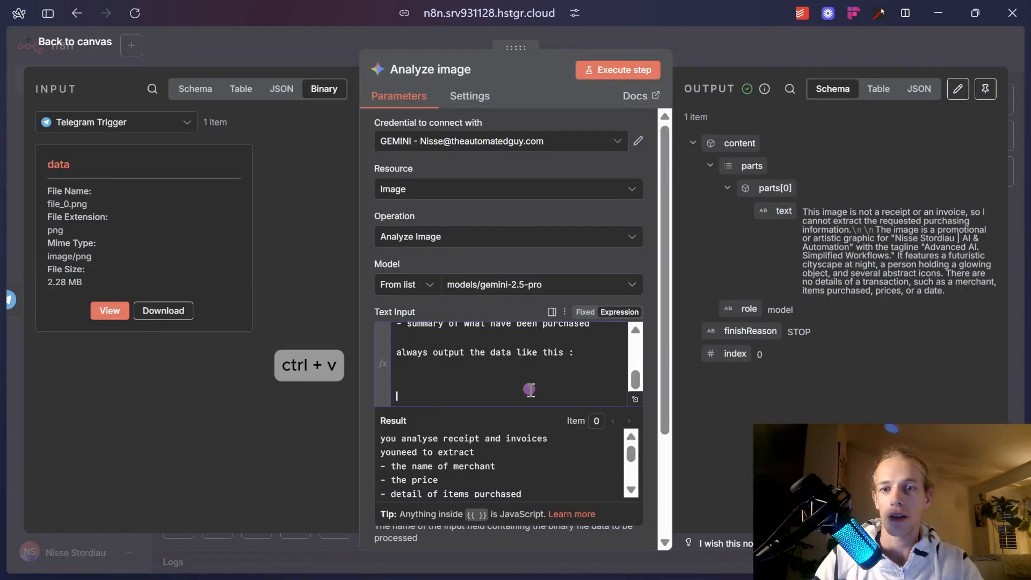
key("ctrl+v")
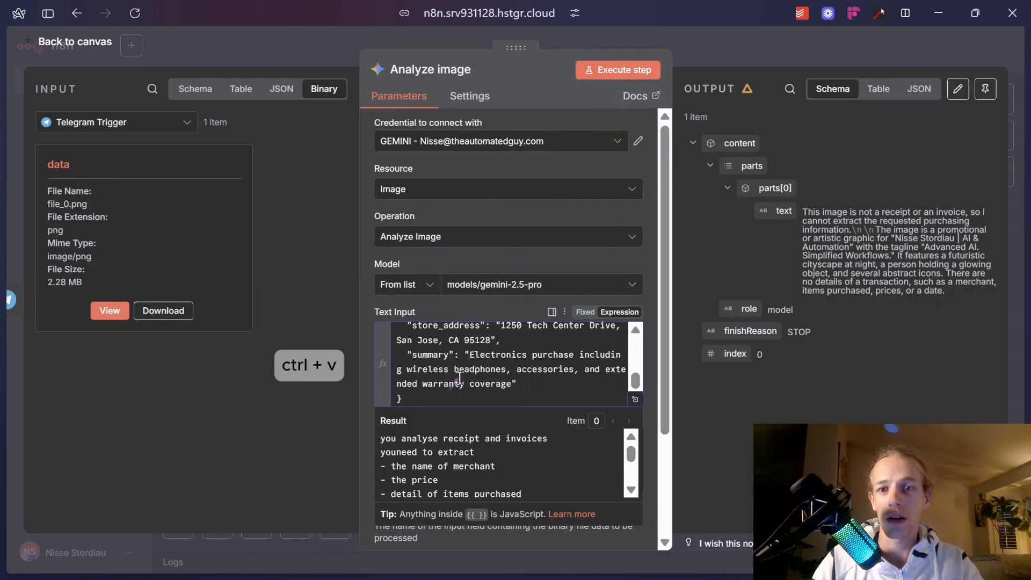
Mask the example's card digits as '**1234' and close the node.
left_click(636, 399)
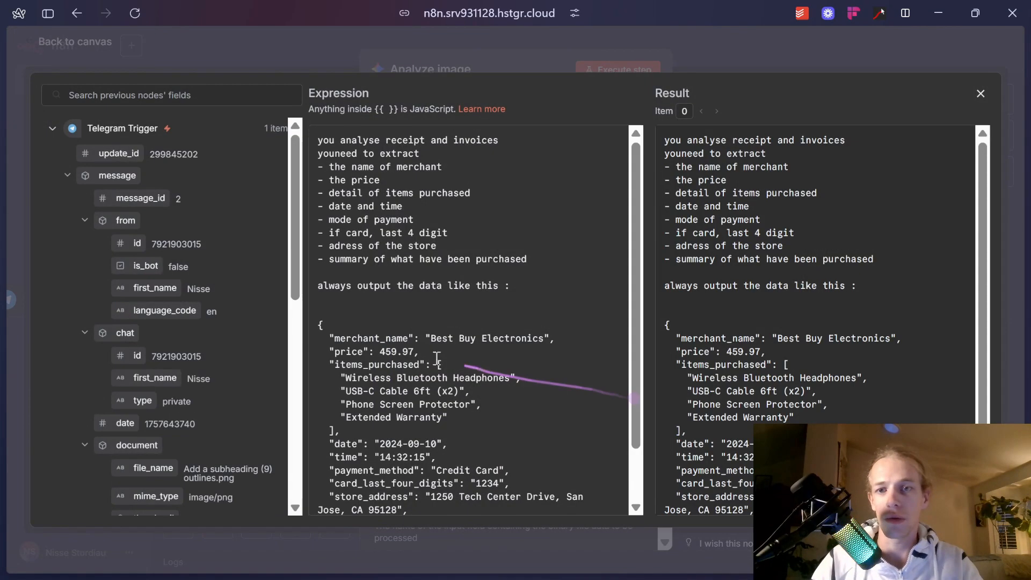
scroll(471, 308, "down", 2)
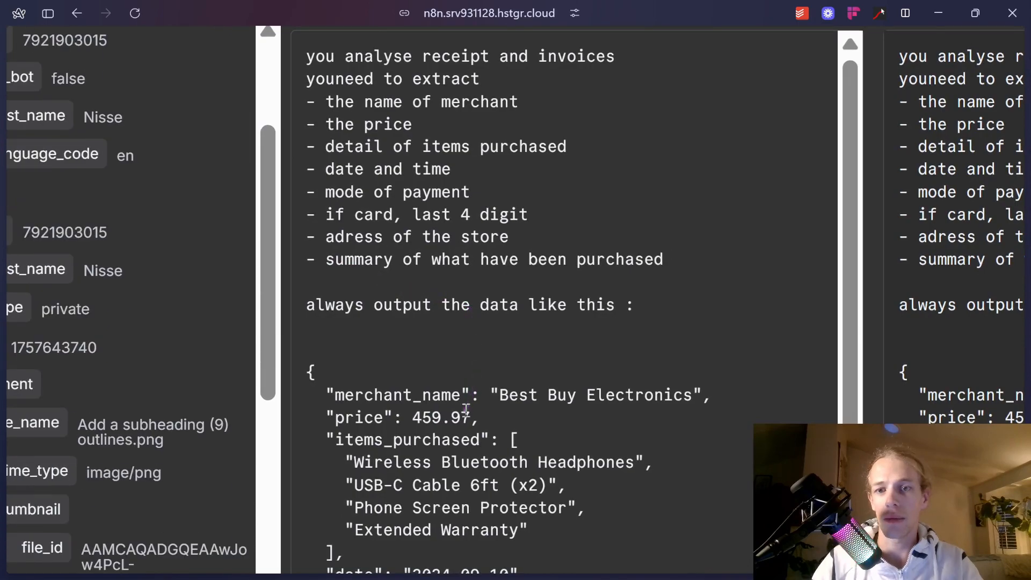
scroll(466, 408, "down", 1)
scroll(444, 350, "down", 1)
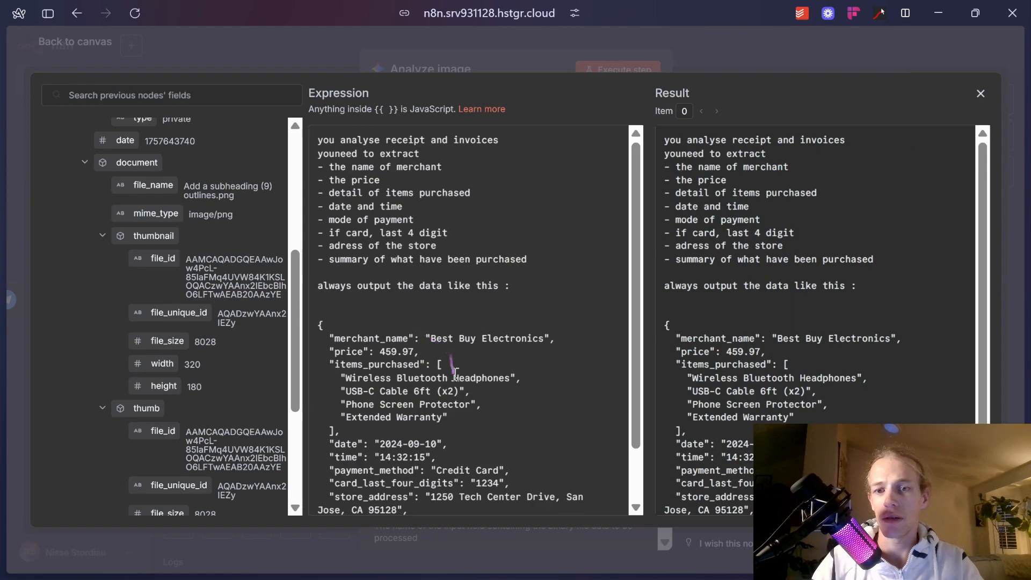
scroll(445, 350, "down", 3)
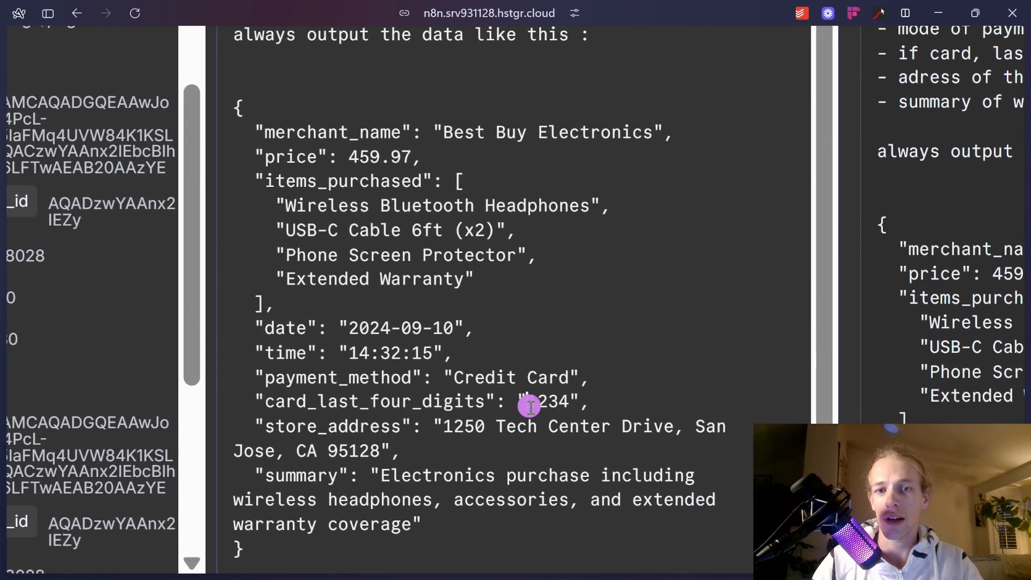
left_click(519, 406)
type("**")
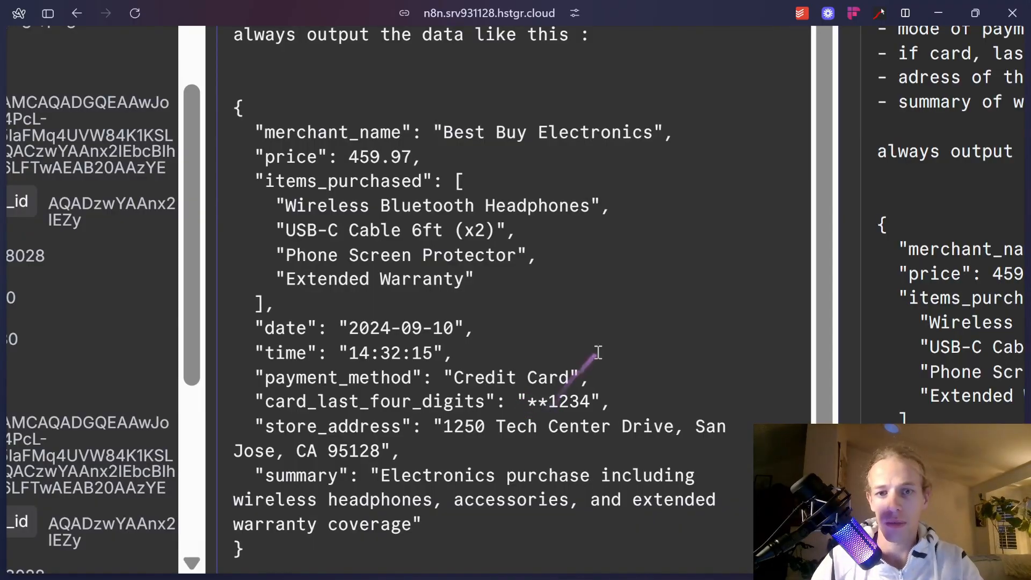
scroll(598, 353, "down", 5)
left_click(787, 57)
left_click(777, 55)
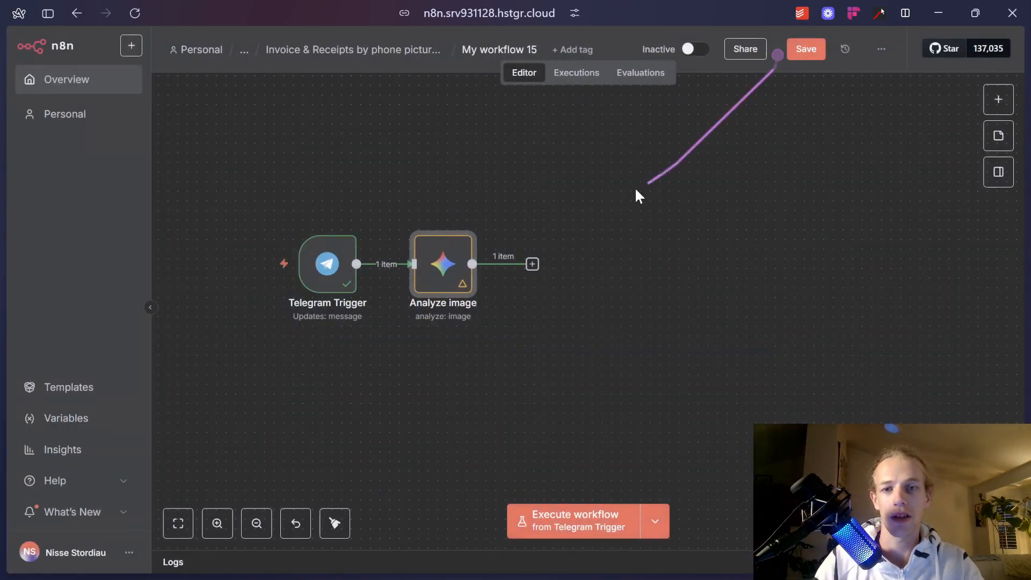
Re-run the Analyze image step and add a Code node after it.
right_click(454, 272)
left_click(519, 310)
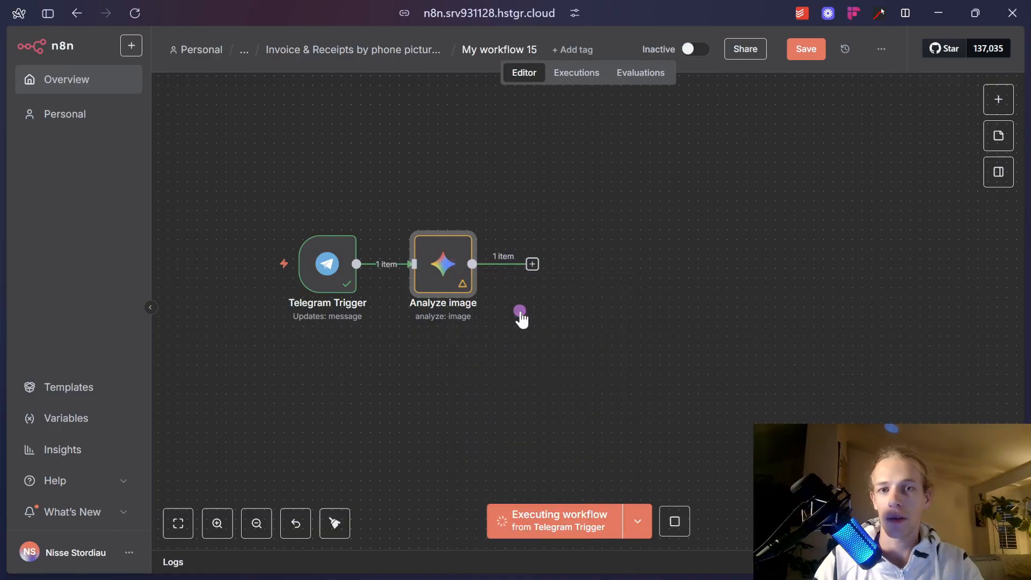
left_click(531, 264)
type("code")
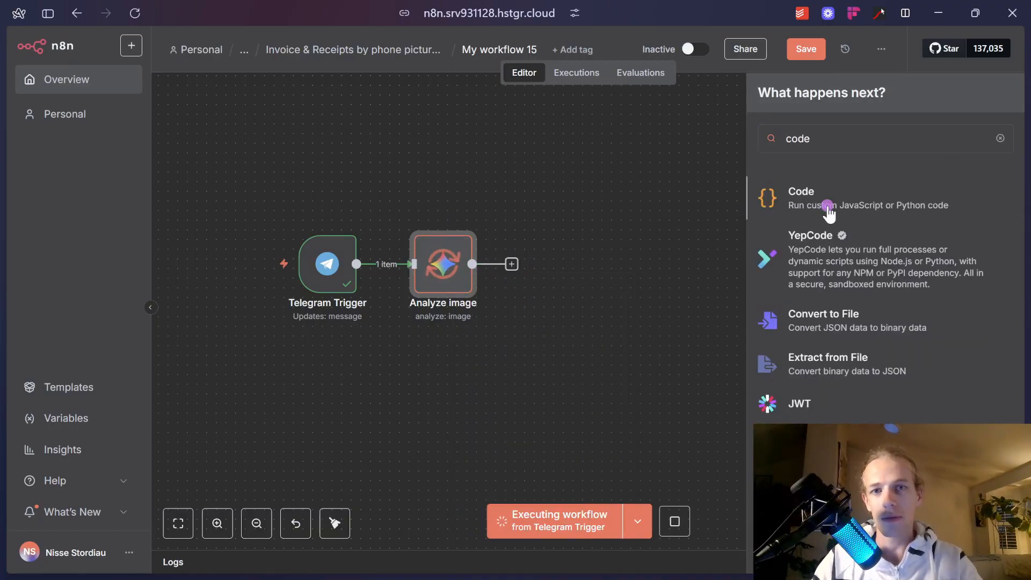
left_click(821, 215)
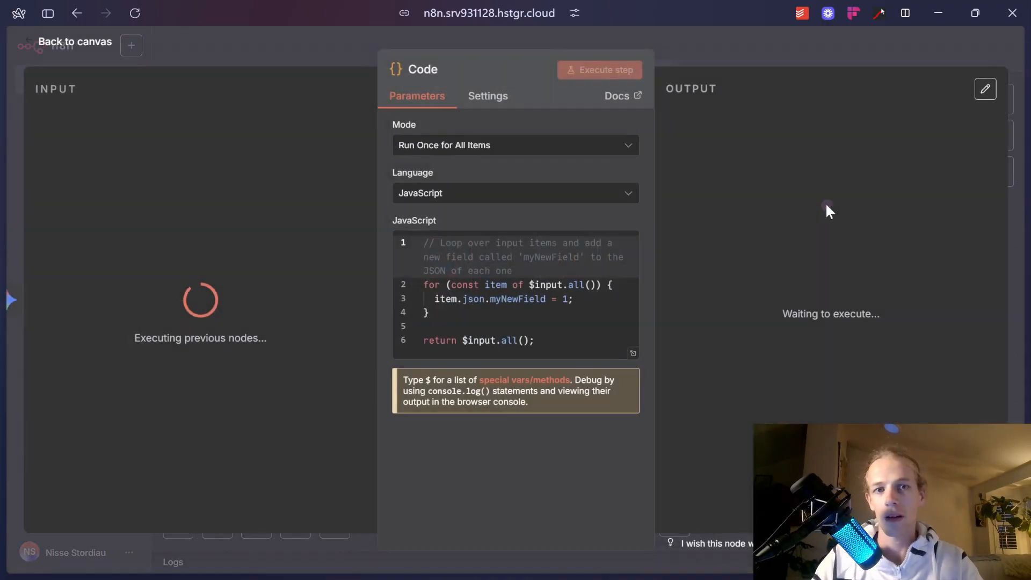
Delete the Code node's template JavaScript, leaving it empty.
left_click(543, 326)
key("ctrl+a")
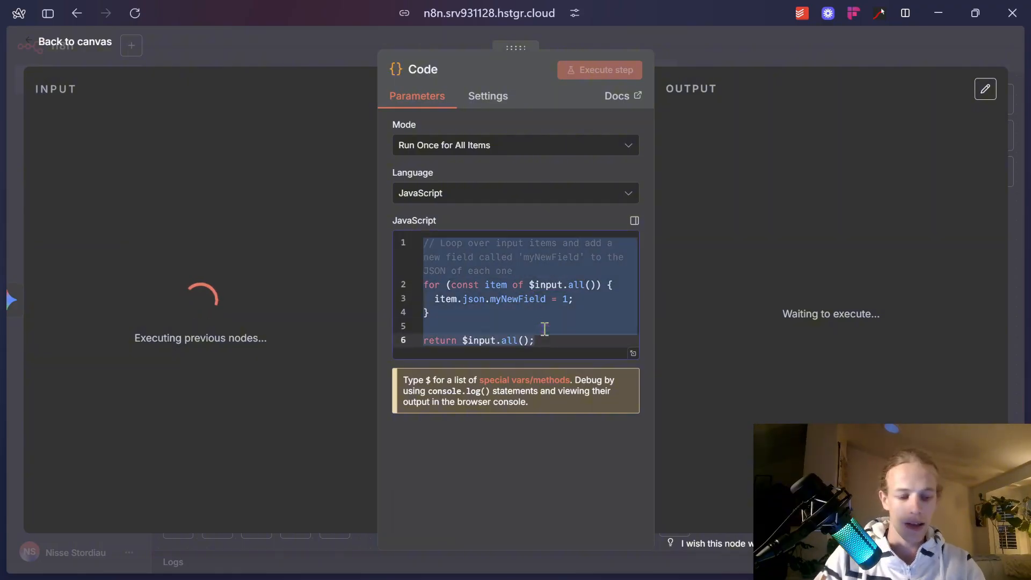
key("BackSpace")
left_click(678, 66)
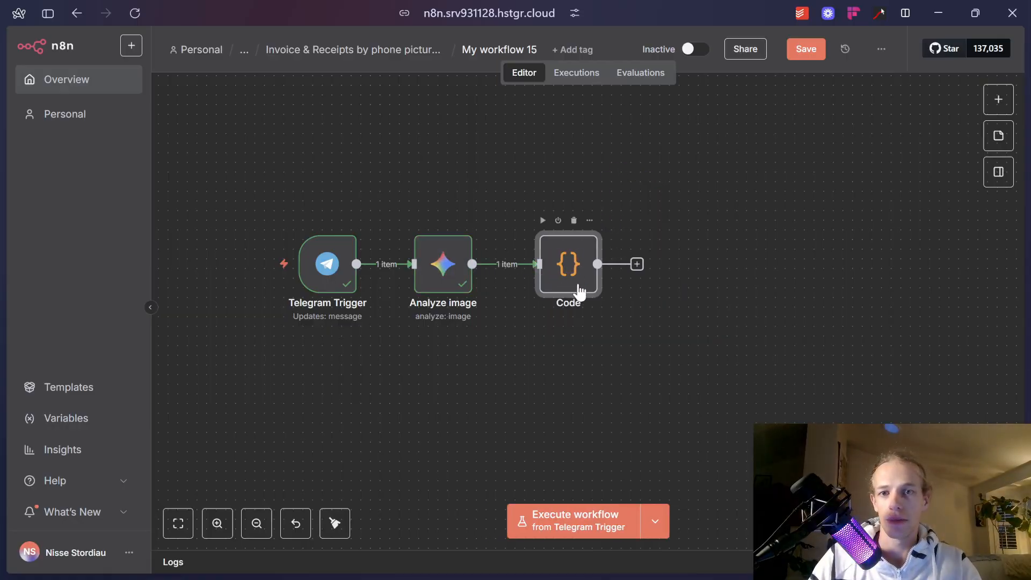
double_click(449, 283)
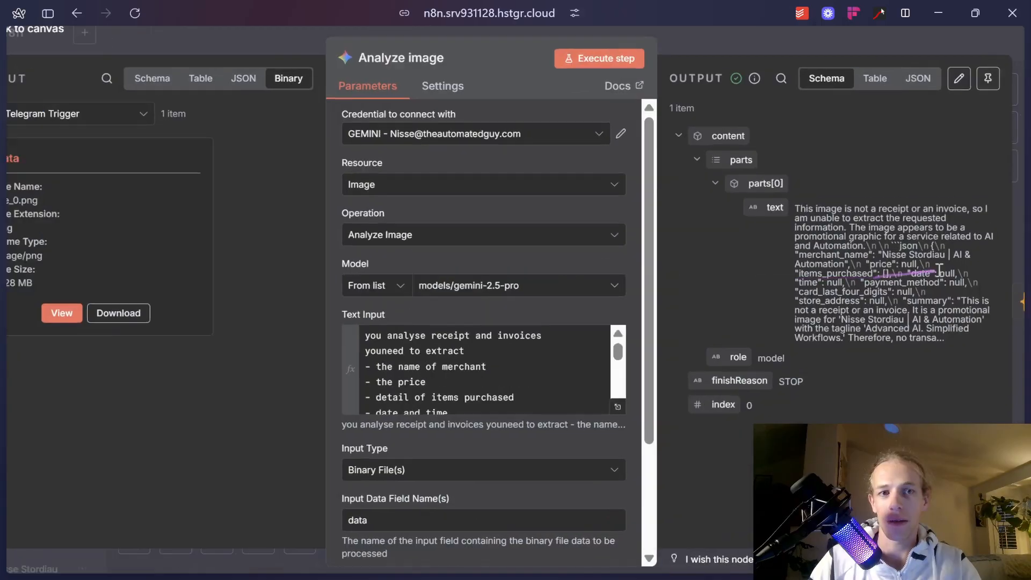
scroll(939, 270, "up", 5)
scroll(936, 267, "right", 2)
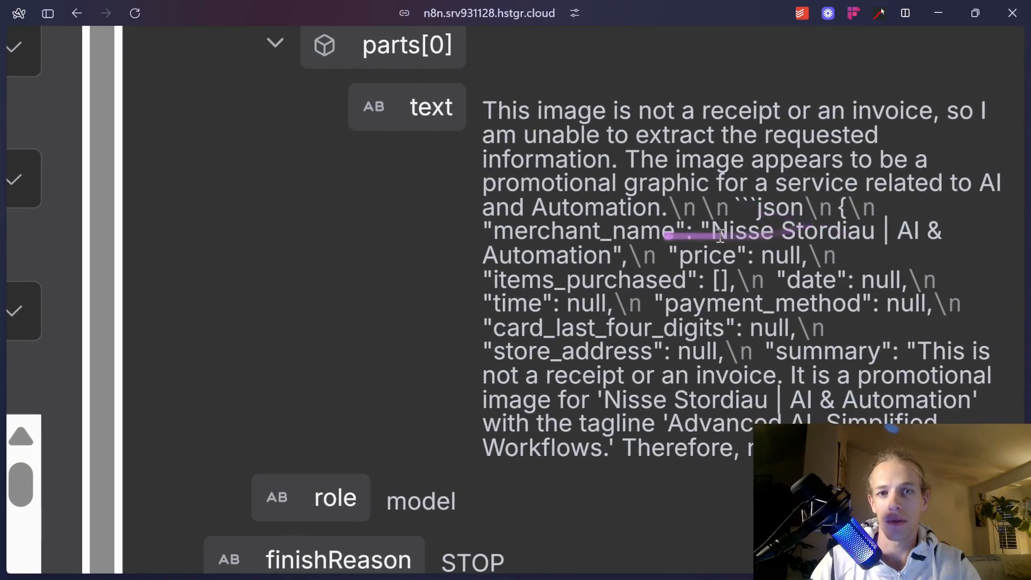
left_click_drag(491, 189, 939, 298)
scroll(728, 319, "down", 5)
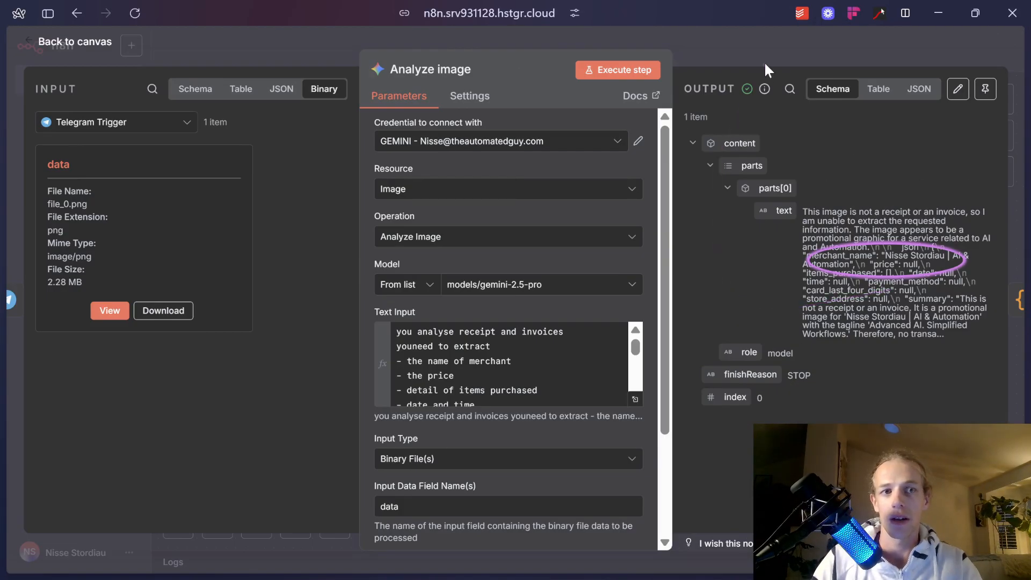
scroll(906, 258, "up", 5)
scroll(906, 258, "down", 5)
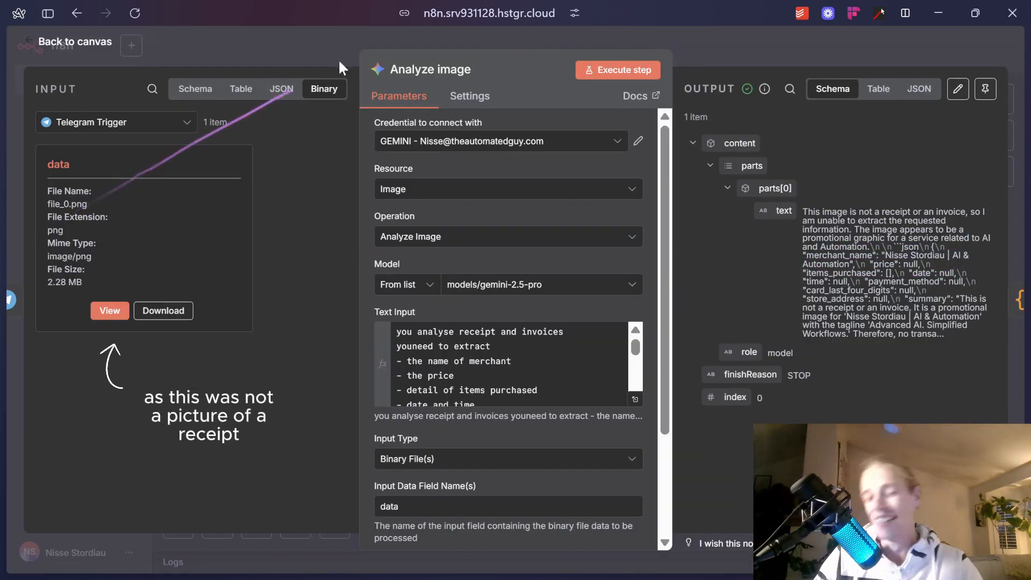
left_click(743, 59)
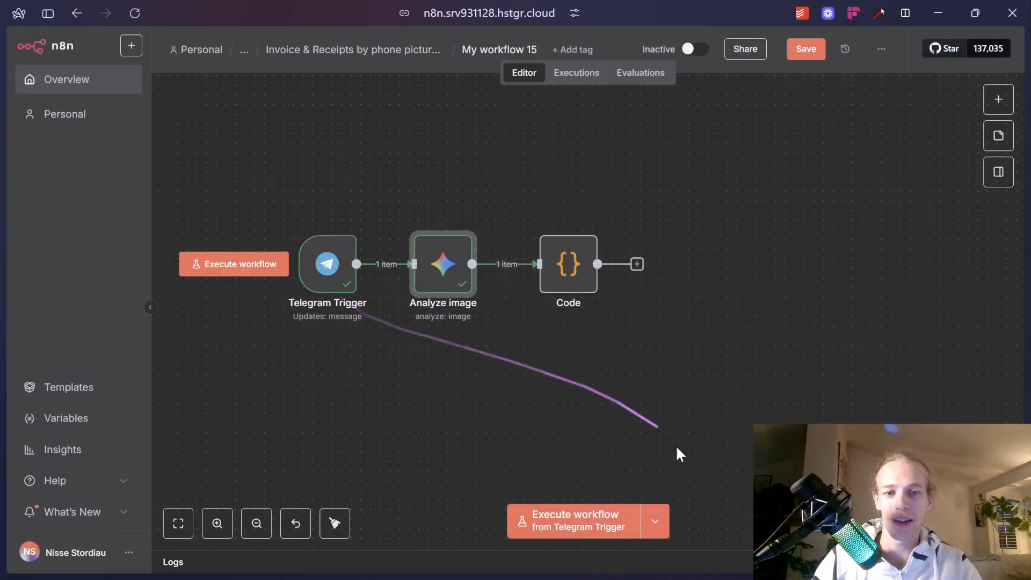
Run the n8n workflow and send invoice_2090400 (3).pdf from Downloads to the Telegram bot.
left_click(601, 519)
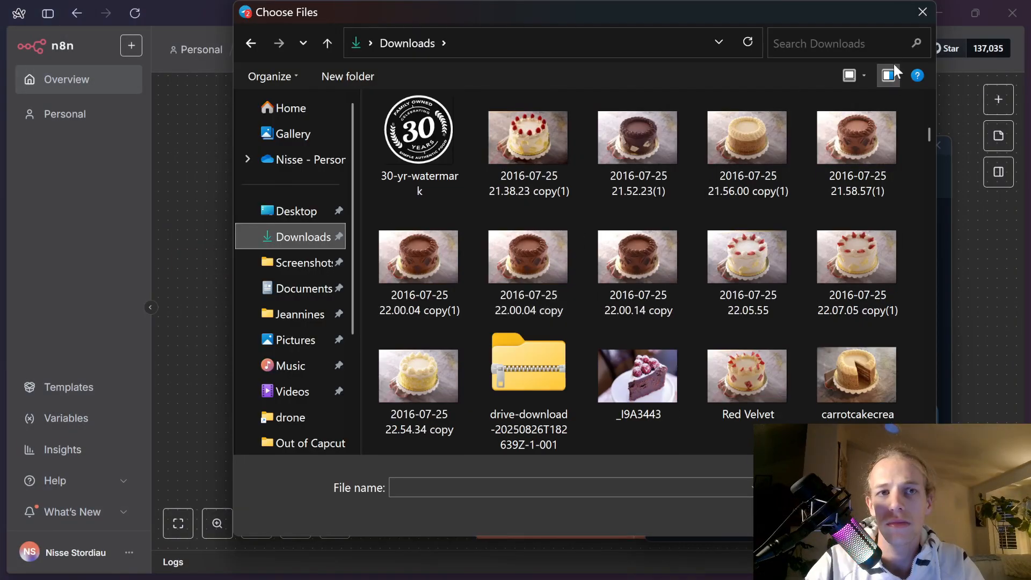
left_click(846, 41)
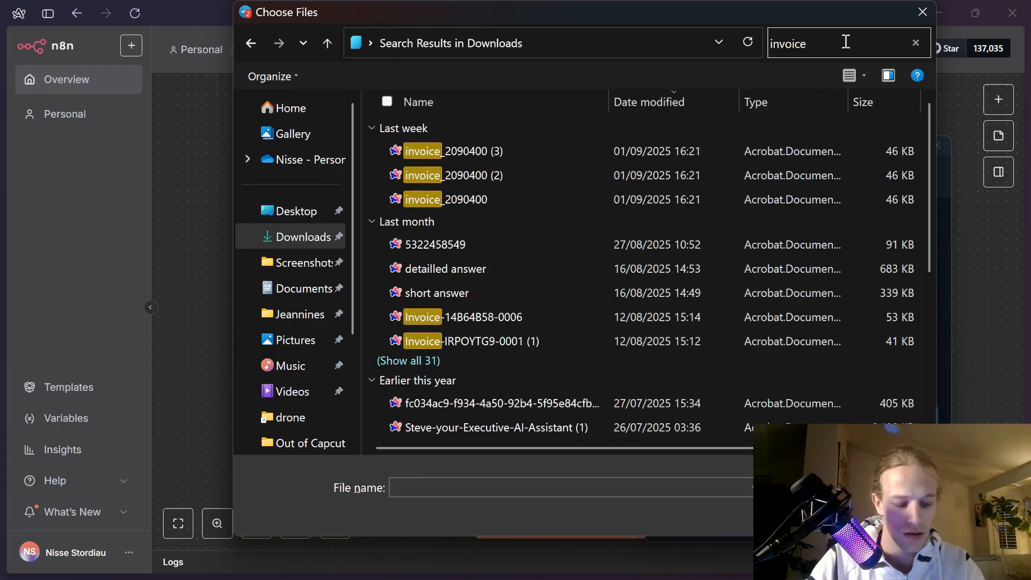
left_click(531, 146)
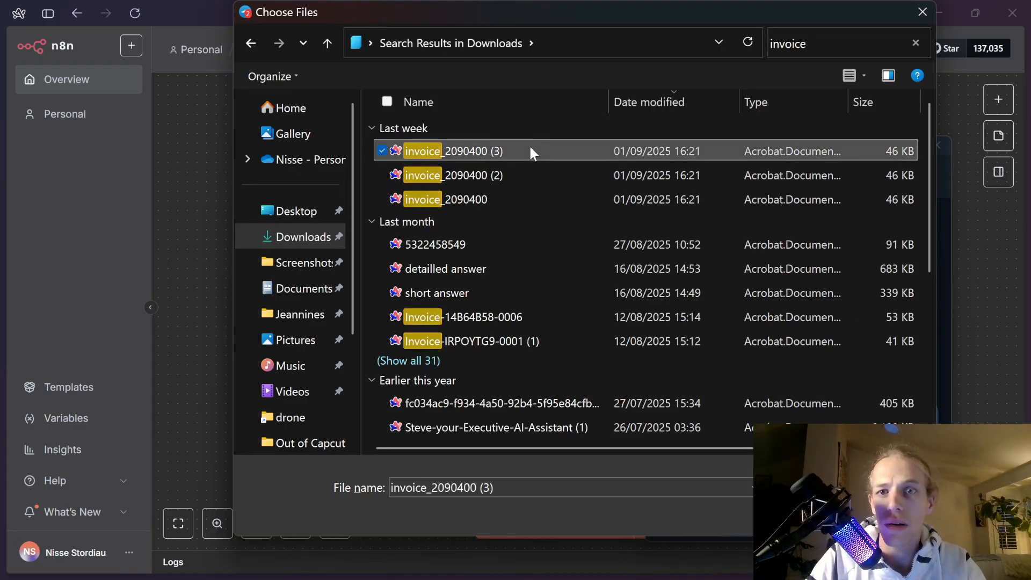
key("Return")
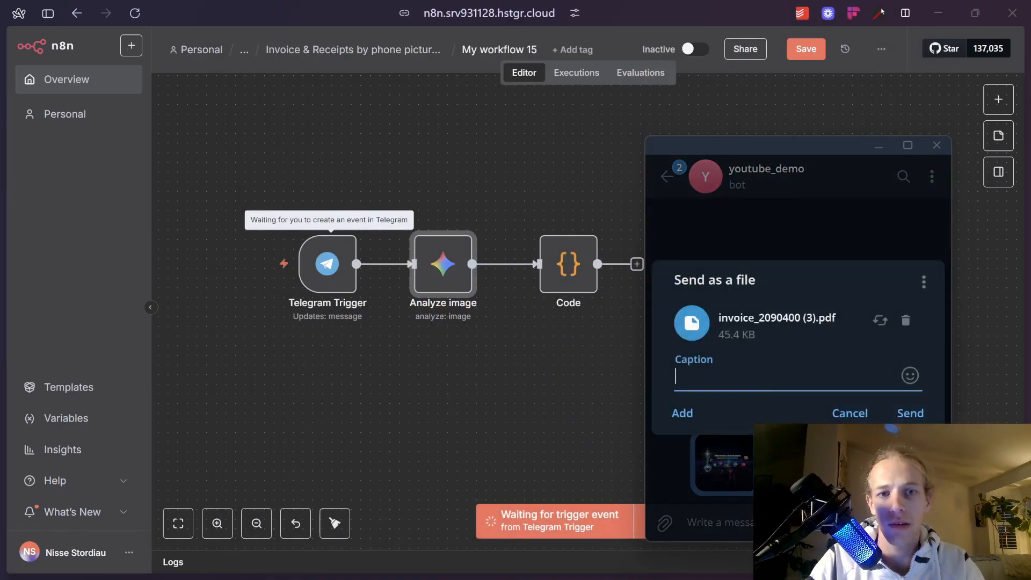
left_click(911, 413)
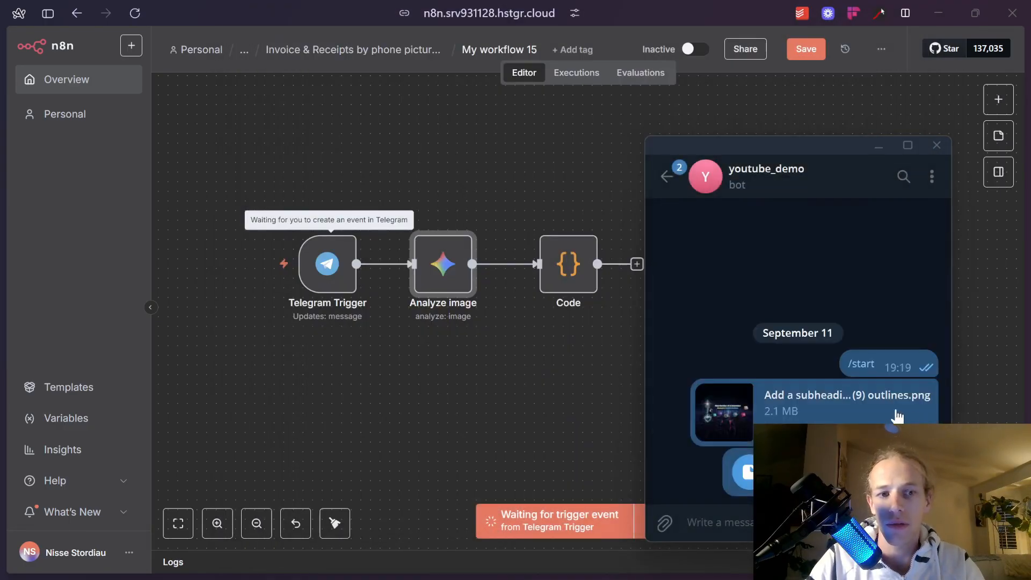
left_click(425, 355)
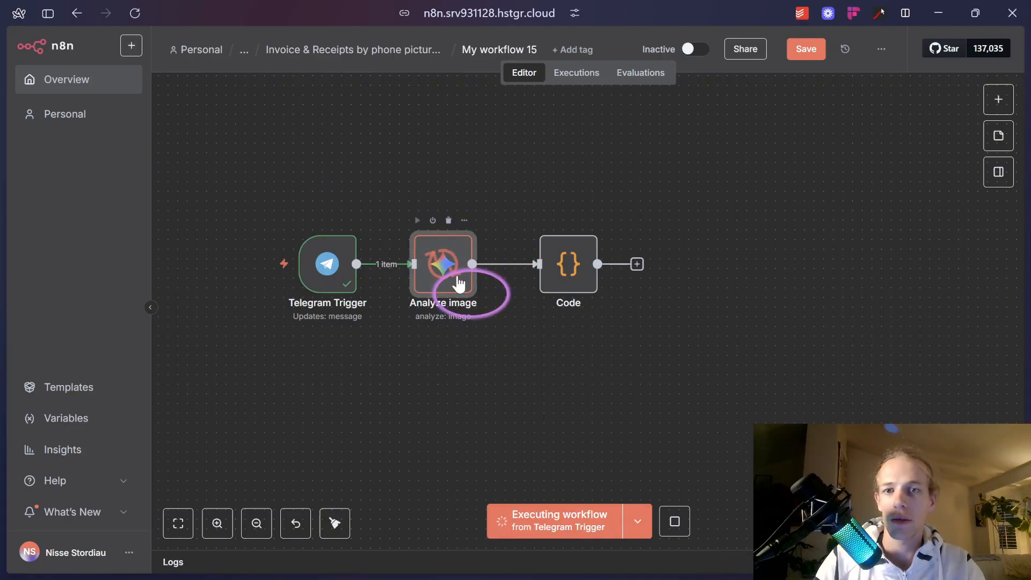
Check the Analyze image node's file_1.pdf input, then switch to the Claude conversation.
double_click(458, 283)
key("alt+Tab")
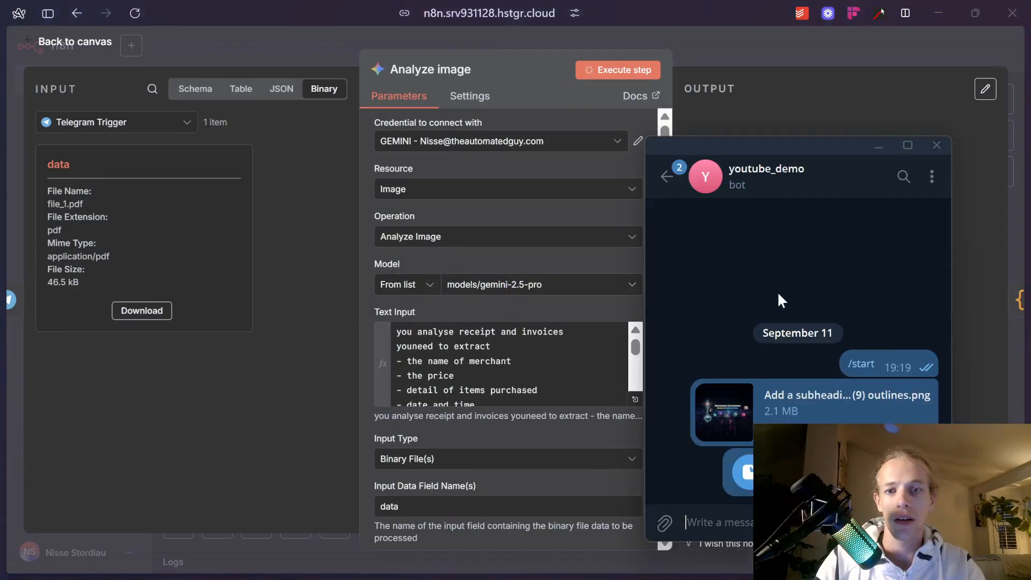
key("alt+Tab")
key("alt+Tab")
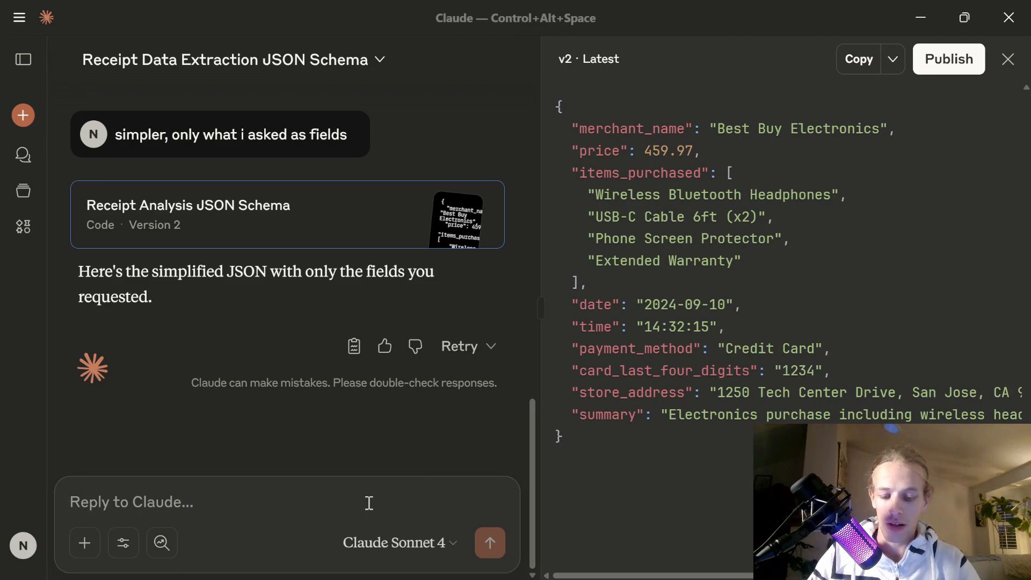
Write the Code-node parsing request in Claude and paste the copied receipt JSON example into it.
type("in")
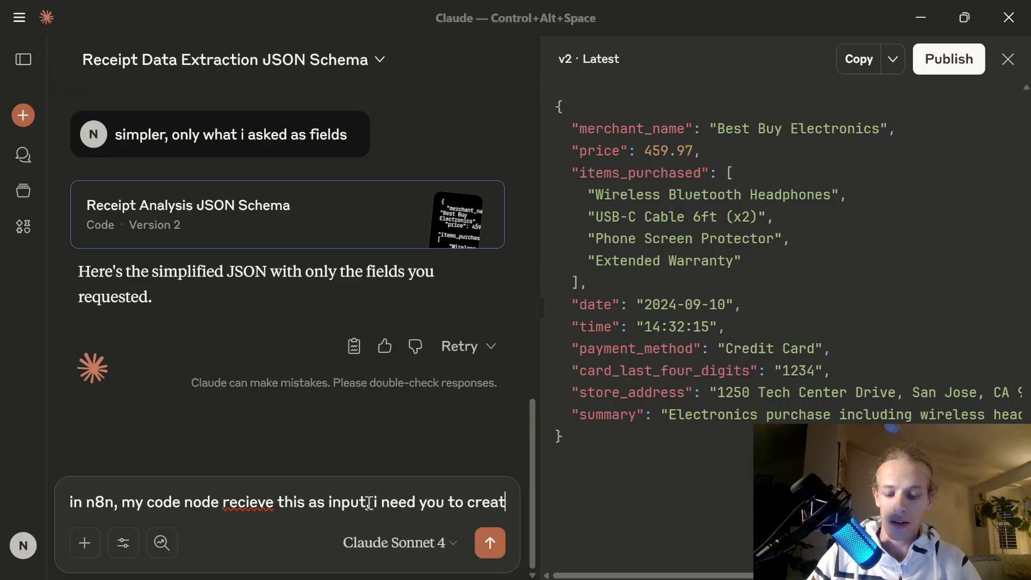
type("e the code so it extract this values :")
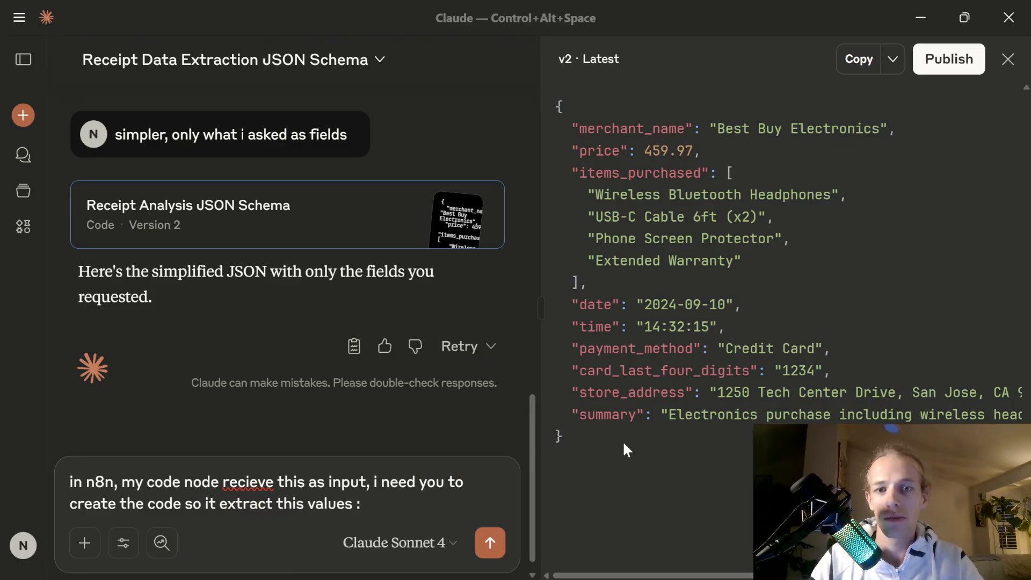
left_click_drag(624, 447, 548, 121)
key("ctrl+c")
left_click(383, 505)
key("ctrl+v")
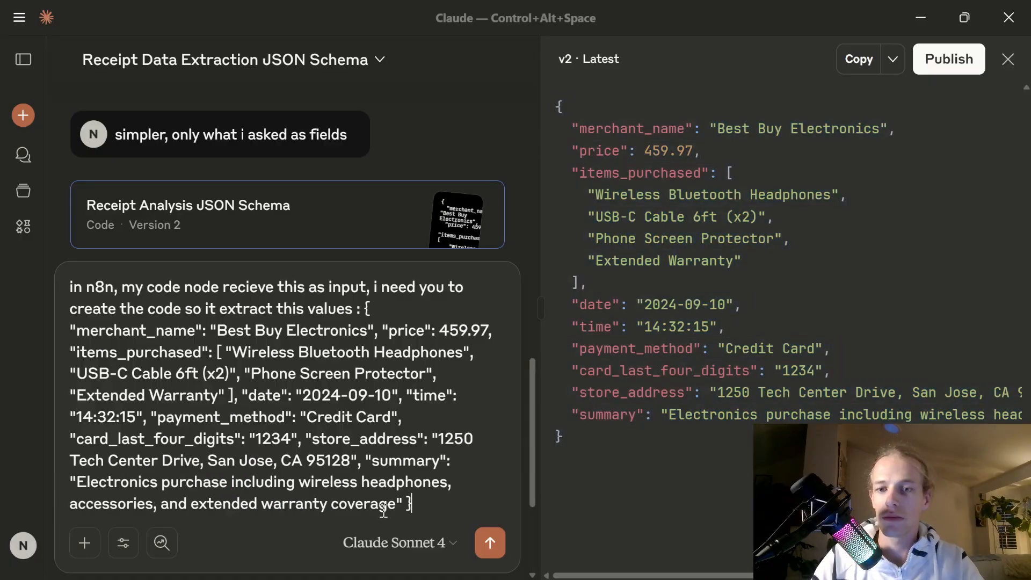
key("alt+Tab")
key("alt+Tab")
key("alt+Tab")
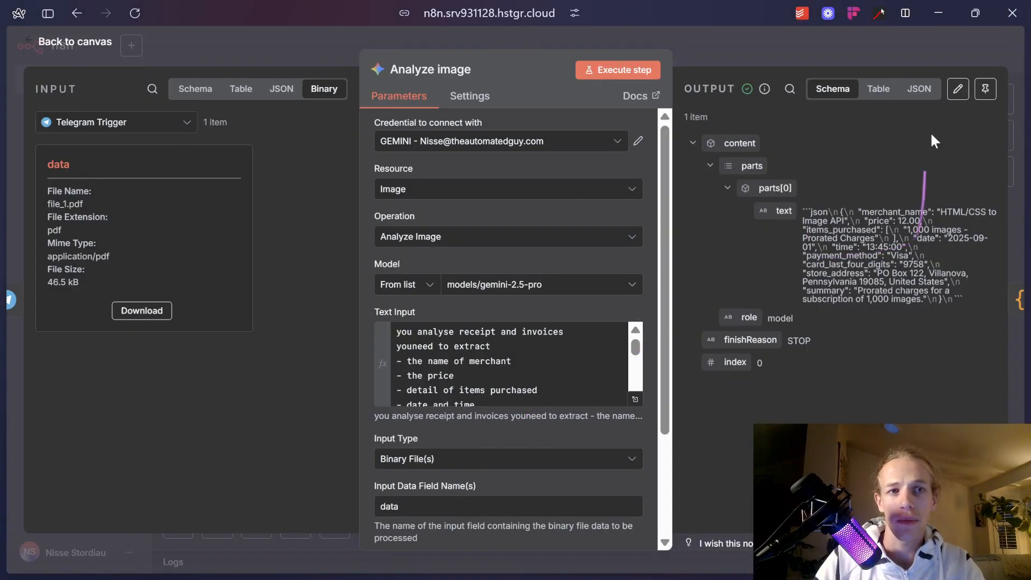
Review Analyze image's JSON output, then paste the receipt JSON and send the request to Claude.
left_click(921, 90)
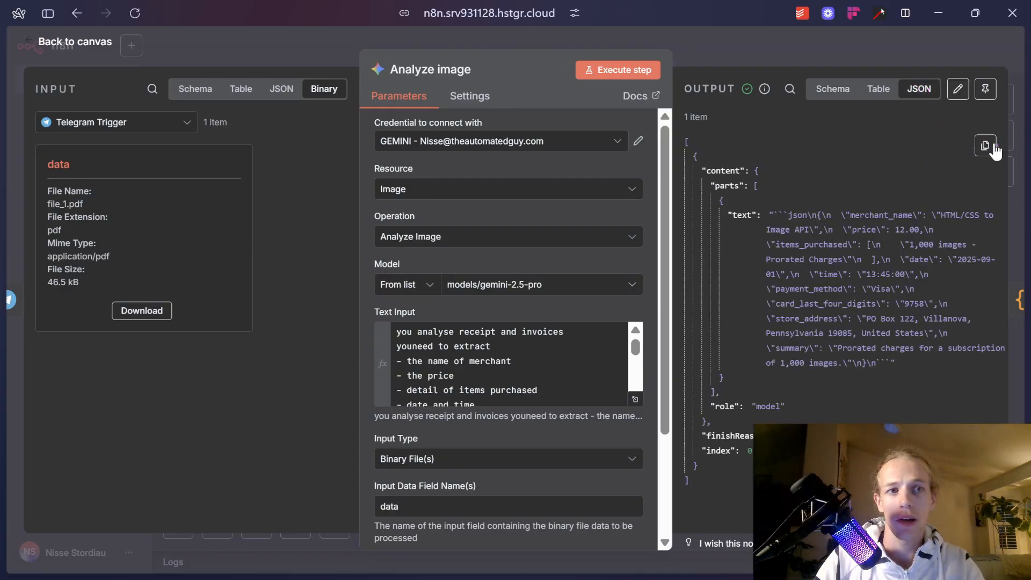
left_click(832, 89)
key("alt+Tab")
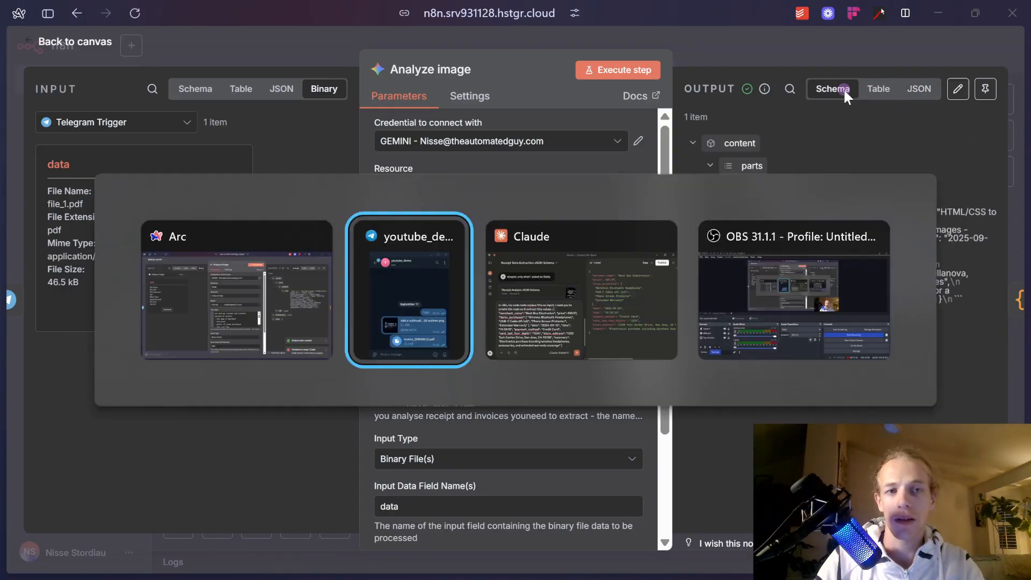
key("alt+Tab")
key("alt+Tab")
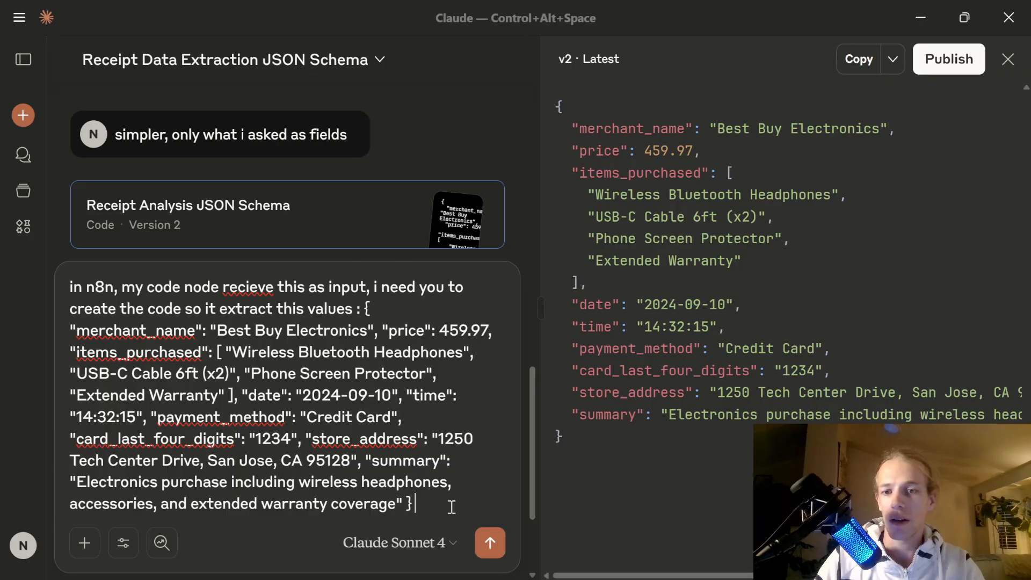
key("ctrl+v")
key("Return")
key("alt+Tab")
key("alt+Tab")
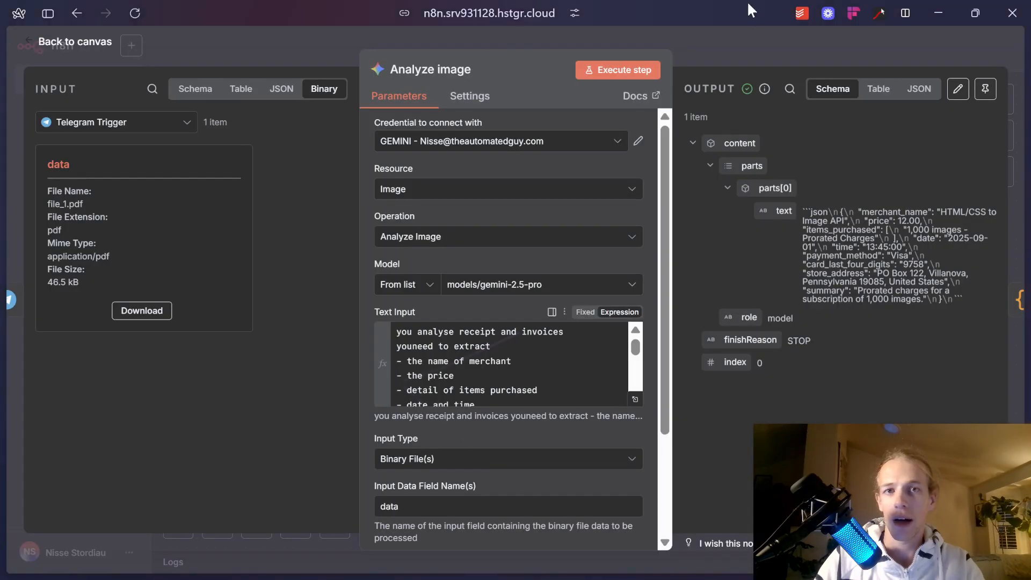
Move the Code and Analyze image nodes further right on the canvas.
left_click(730, 57)
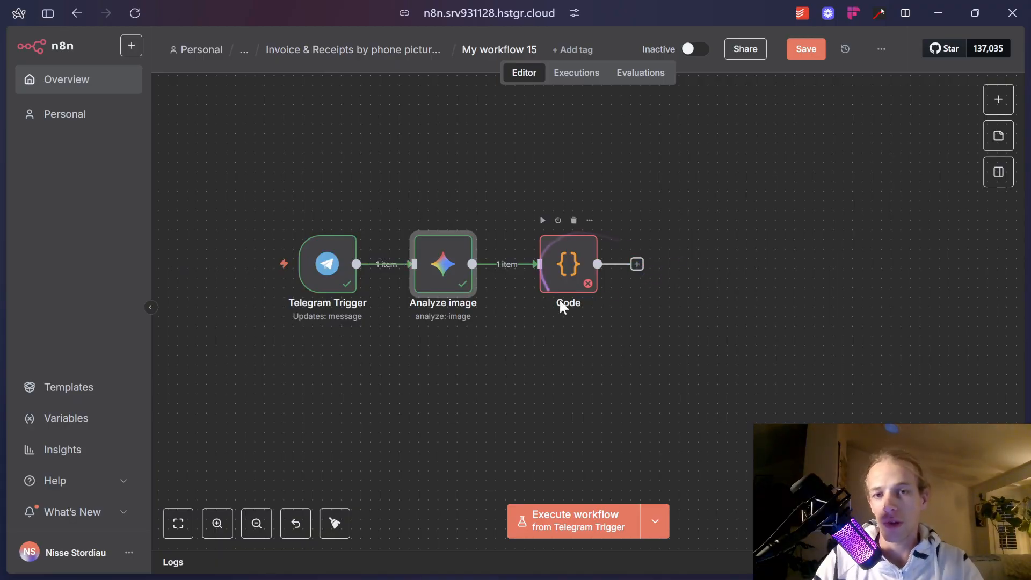
left_click_drag(583, 271, 635, 270)
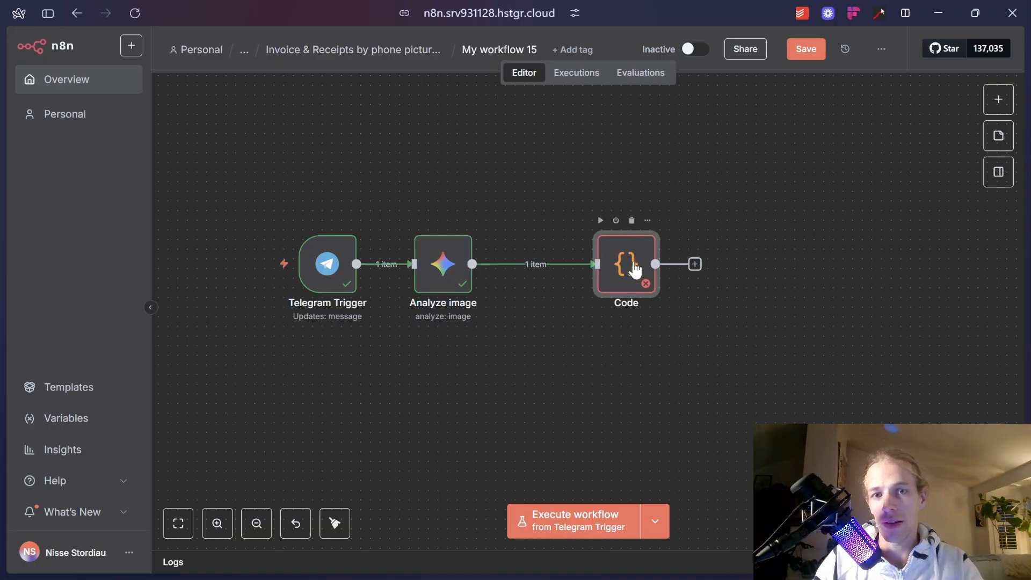
double_click(634, 267)
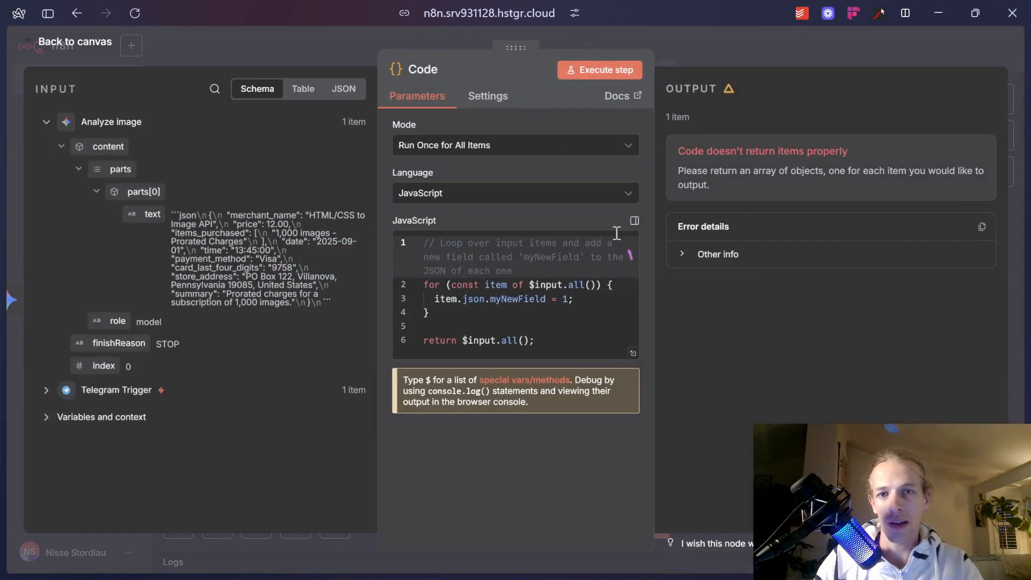
left_click(685, 45)
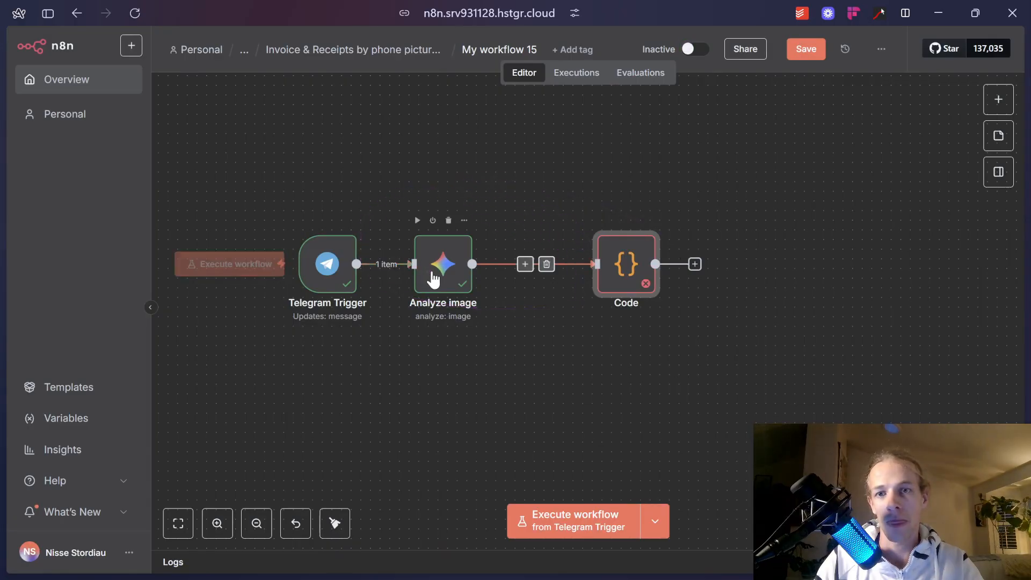
left_click_drag(433, 278, 488, 280)
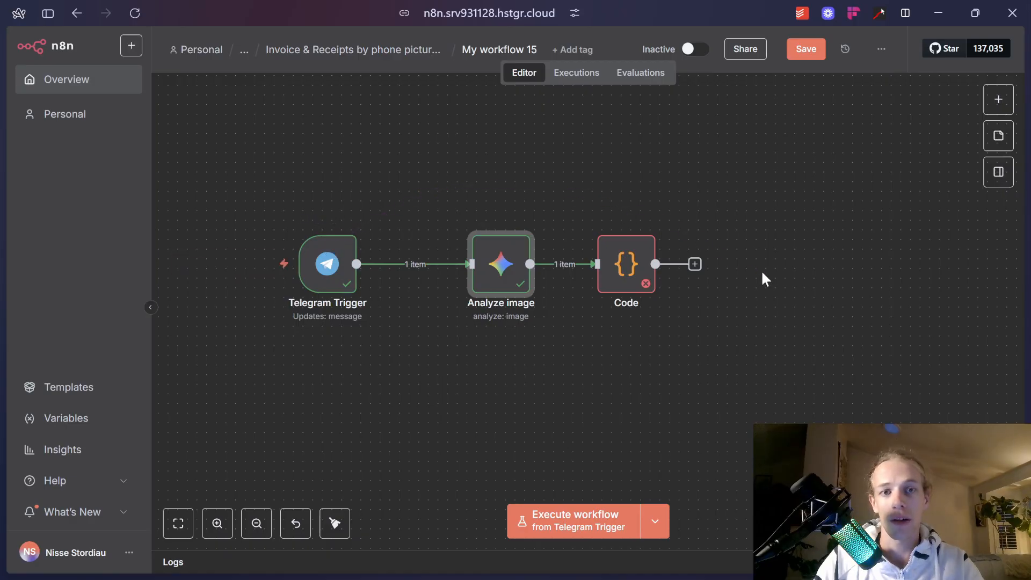
Add a Merge node after the Code node.
left_click(695, 267)
type("merge")
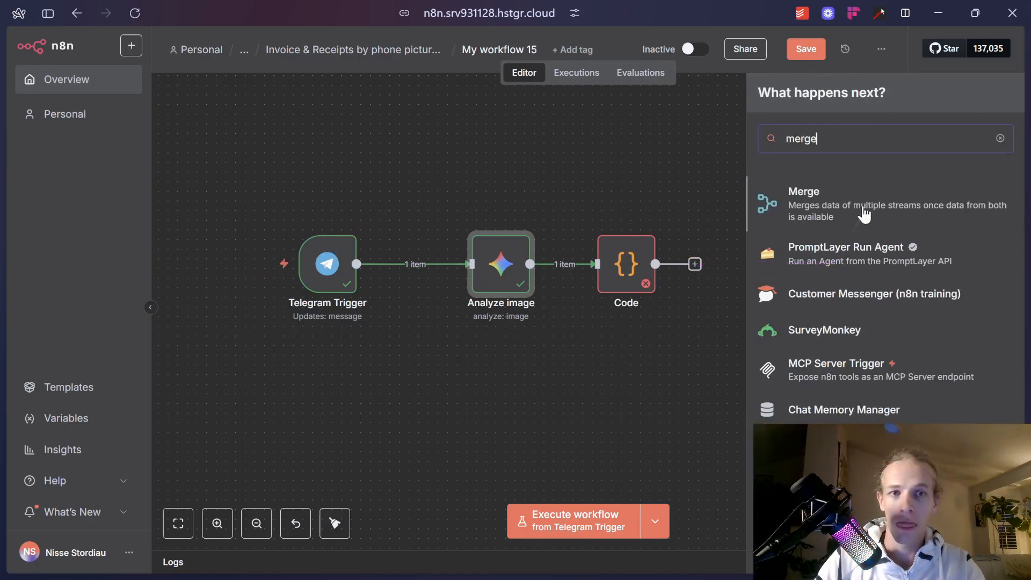
left_click(864, 213)
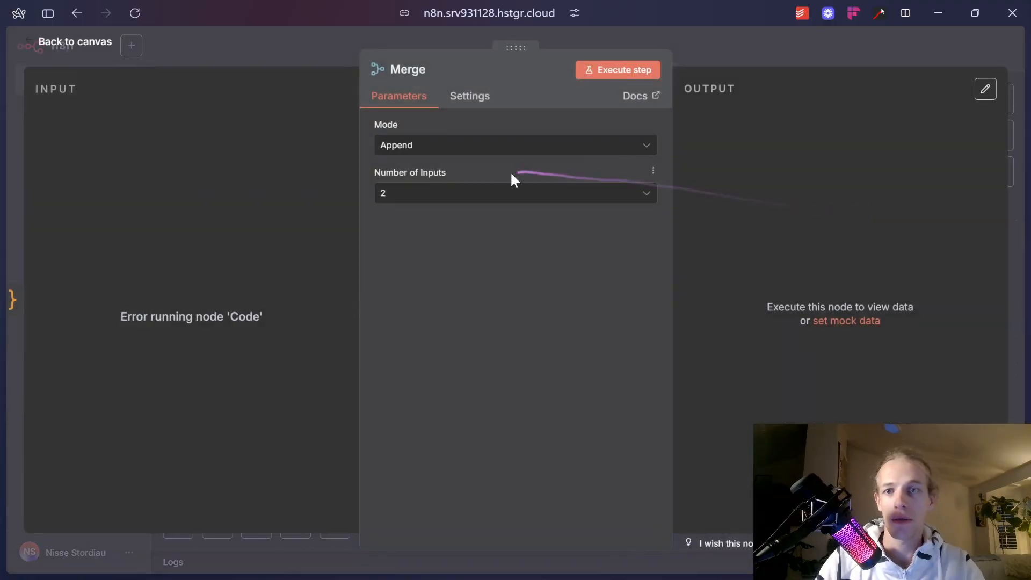
left_click(506, 143)
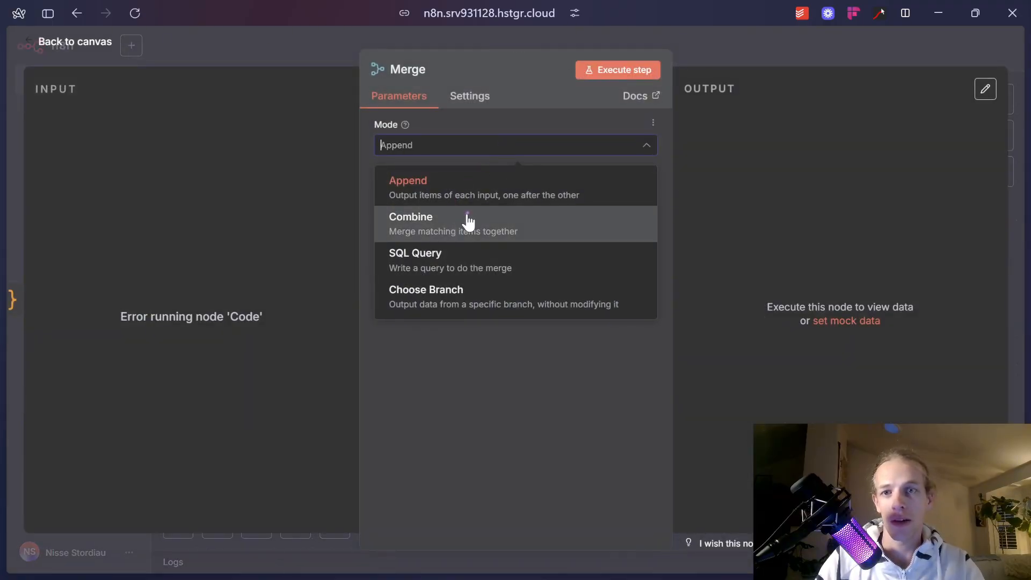
left_click(493, 184)
left_click(746, 41)
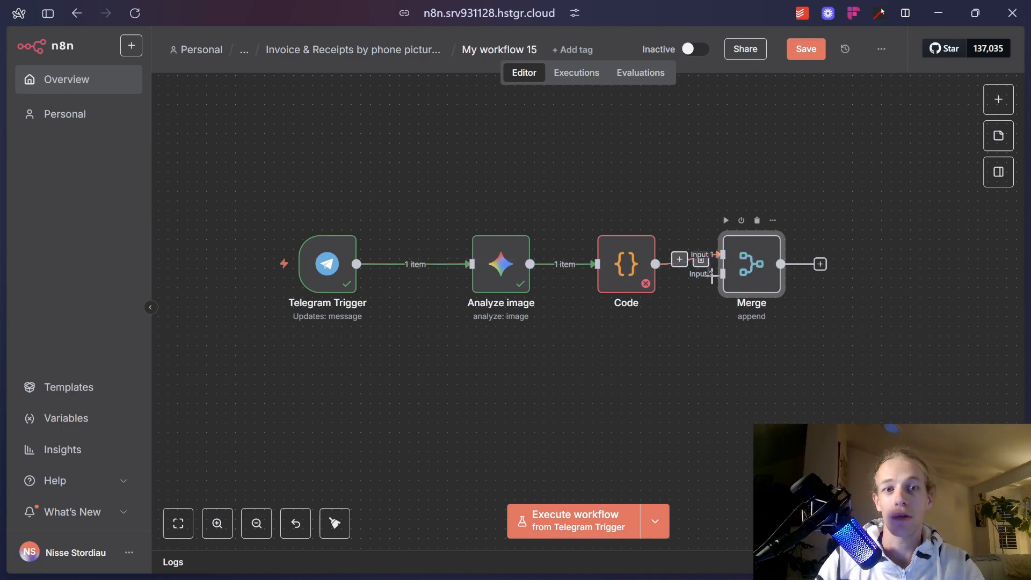
Set Merge to Combine by Position and connect Telegram Trigger to its second input.
scroll(919, 260, "right", 3)
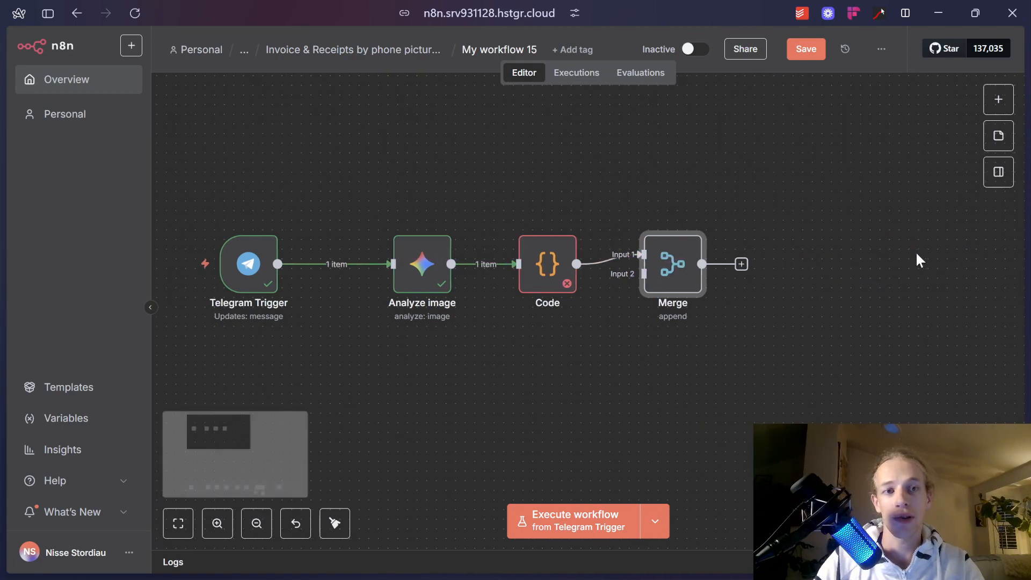
scroll(920, 261, "right", 2)
scroll(743, 269, "left", 1)
double_click(650, 274)
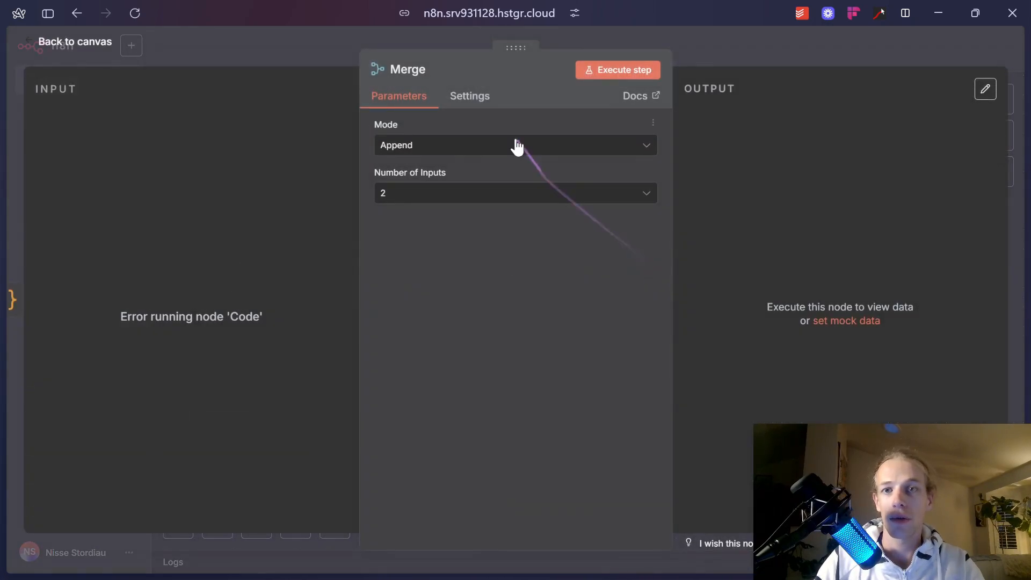
left_click(513, 145)
left_click(471, 225)
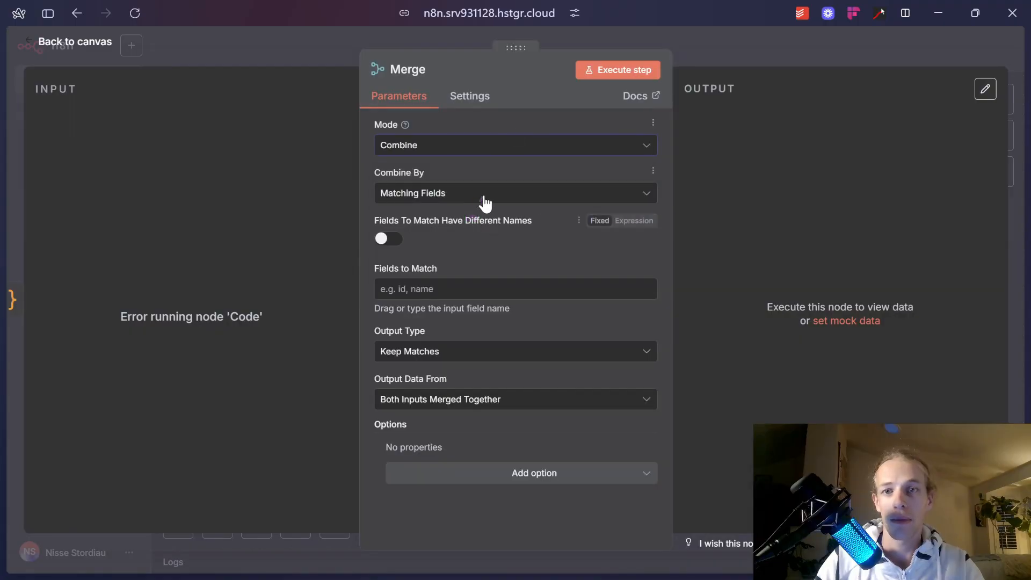
left_click(483, 197)
left_click(456, 263)
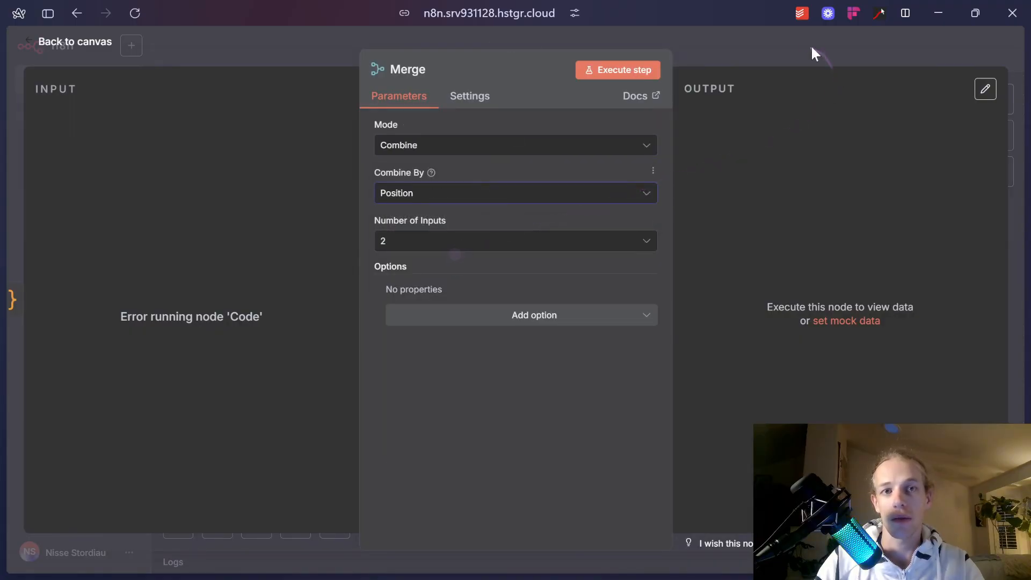
left_click(811, 45)
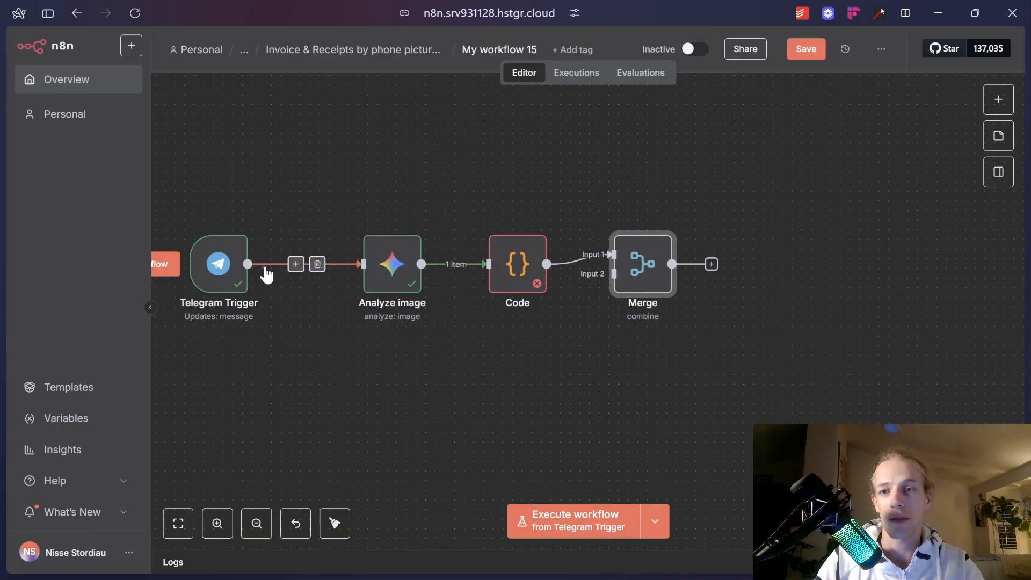
left_click_drag(248, 264, 643, 277)
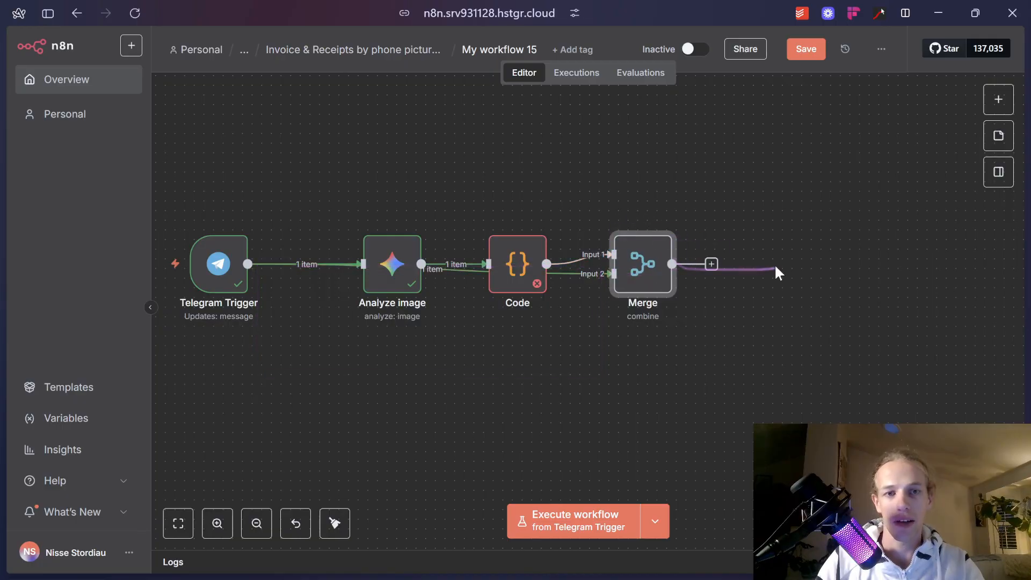
Replace the Code node's template code with Claude's receipt-parsing code.
key("alt+Tab")
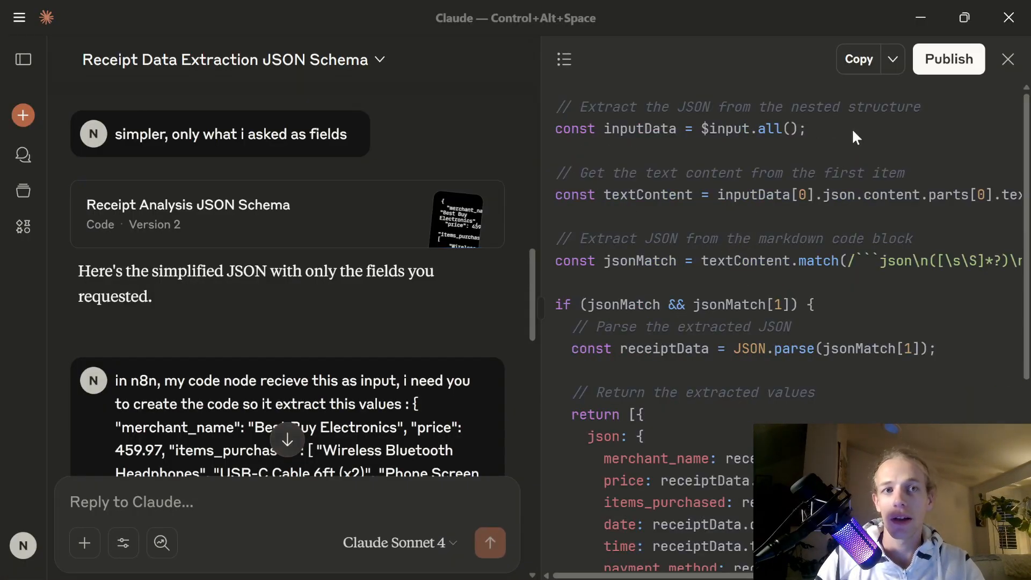
scroll(852, 134, "down", 5)
scroll(403, 301, "down", 10)
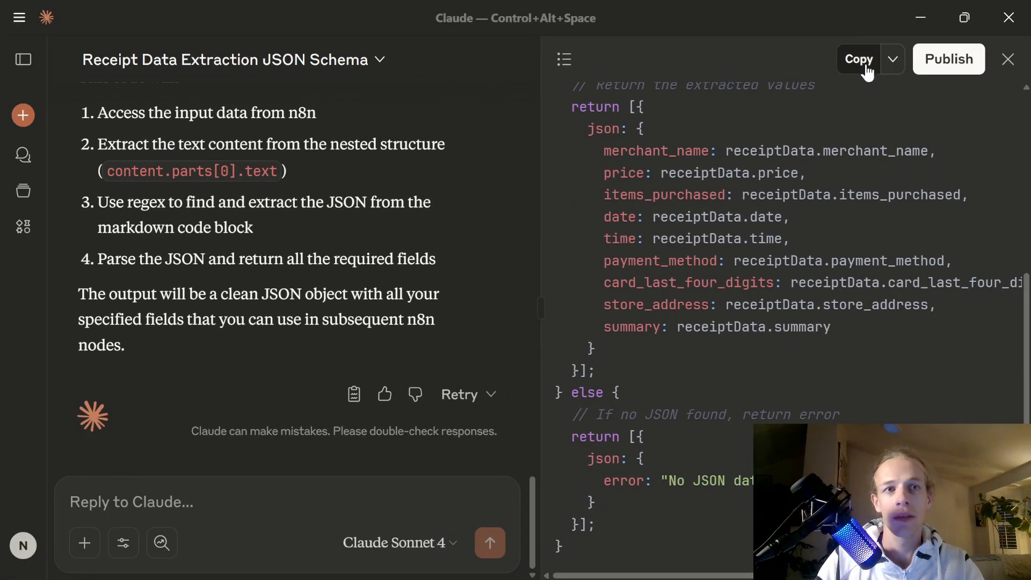
key("alt+Tab")
double_click(524, 260)
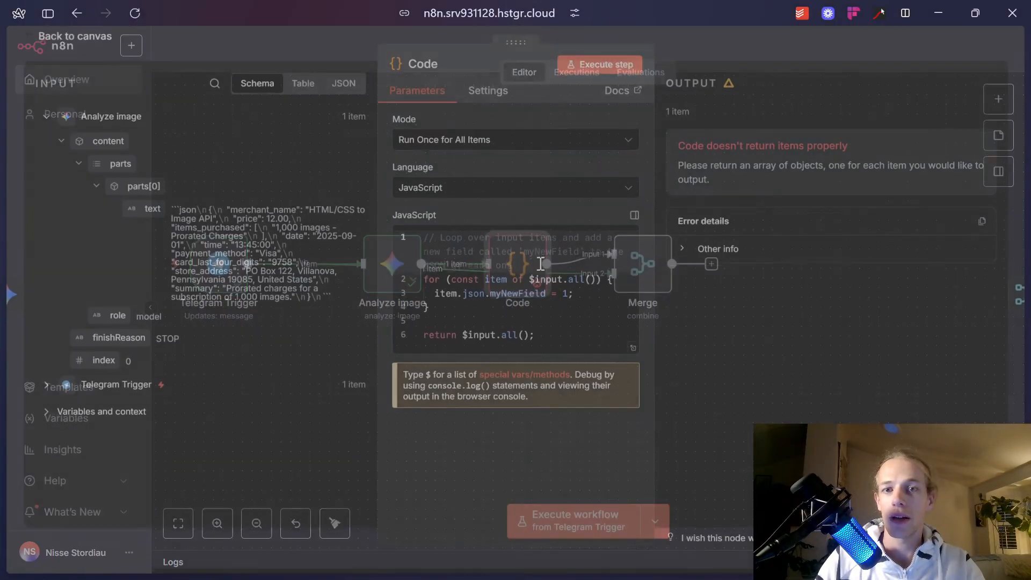
key("ctrl+a")
key("ctrl+v")
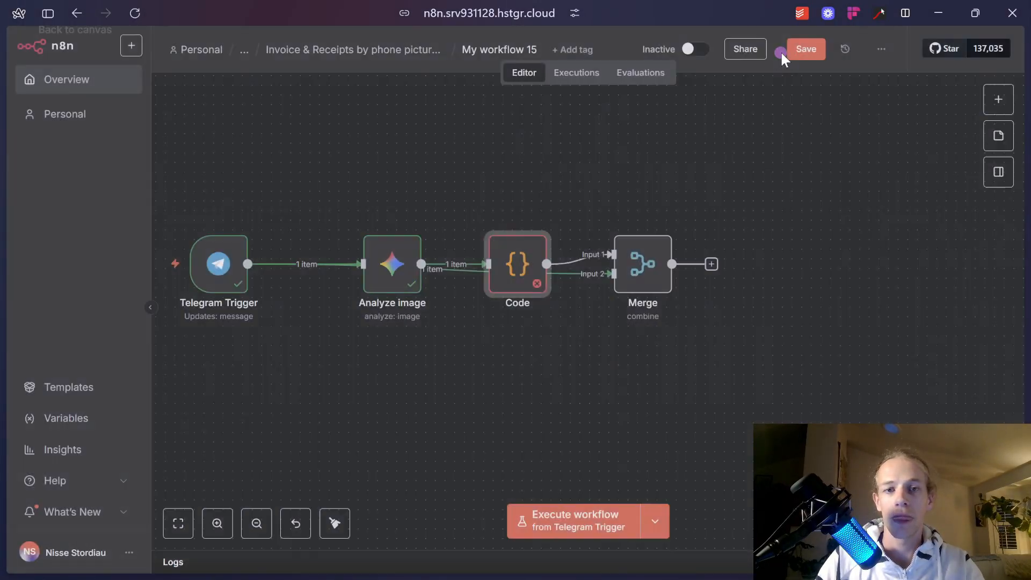
Close the Code editor and execute the workflow from Telegram Trigger to await a message.
left_click(781, 51)
mouse_move(655, 283)
left_mouse_down()
mouse_move(697, 279)
mouse_move(683, 299)
mouse_move(653, 281)
left_mouse_up()
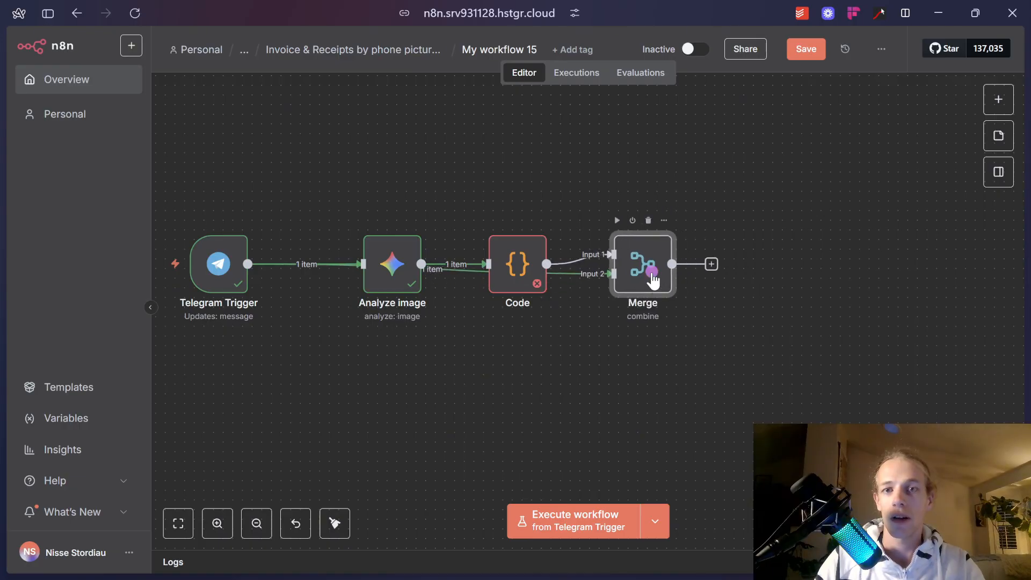
right_click(652, 276)
right_click(520, 262)
left_click(582, 189)
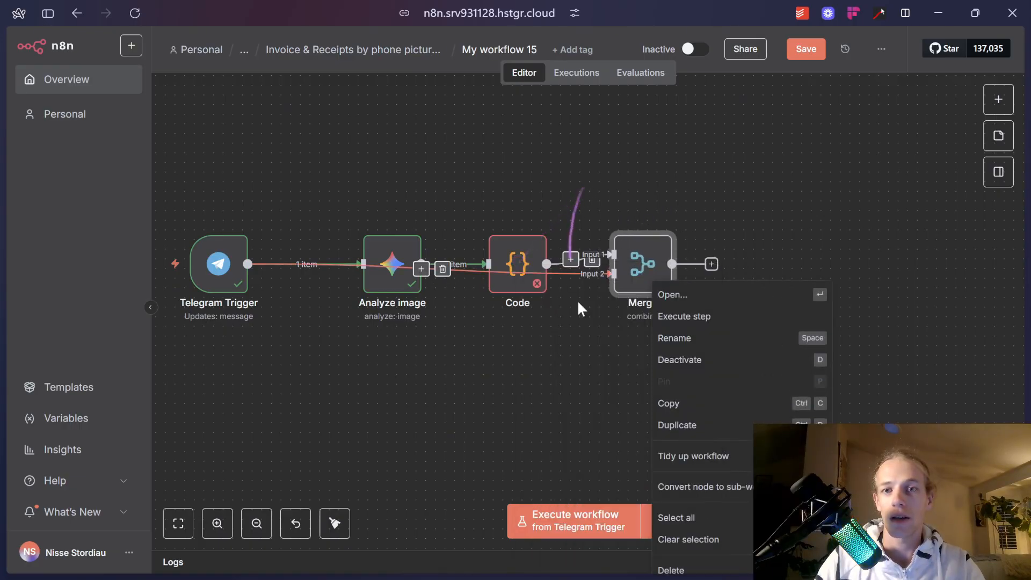
left_click(405, 277)
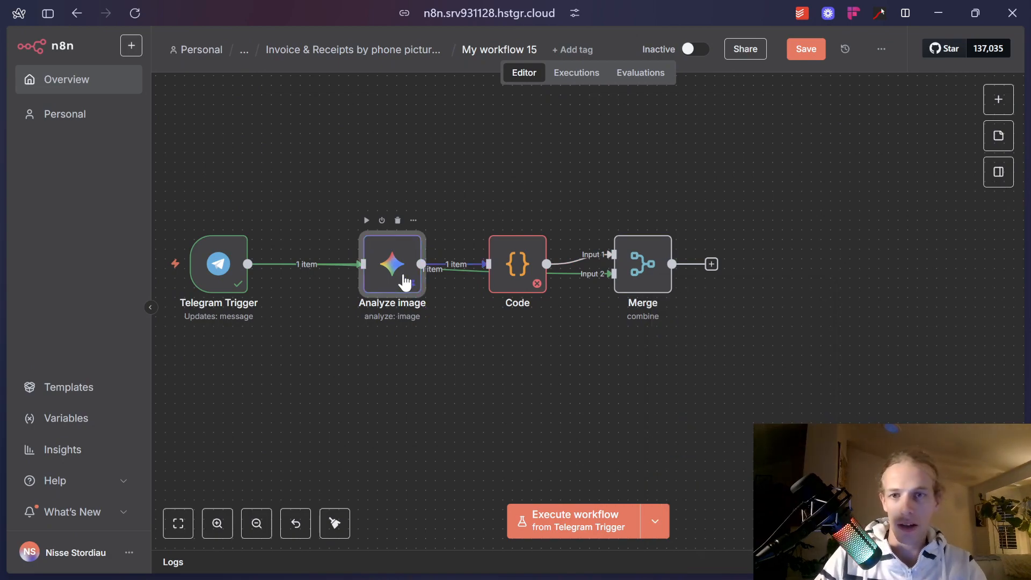
left_click(564, 522)
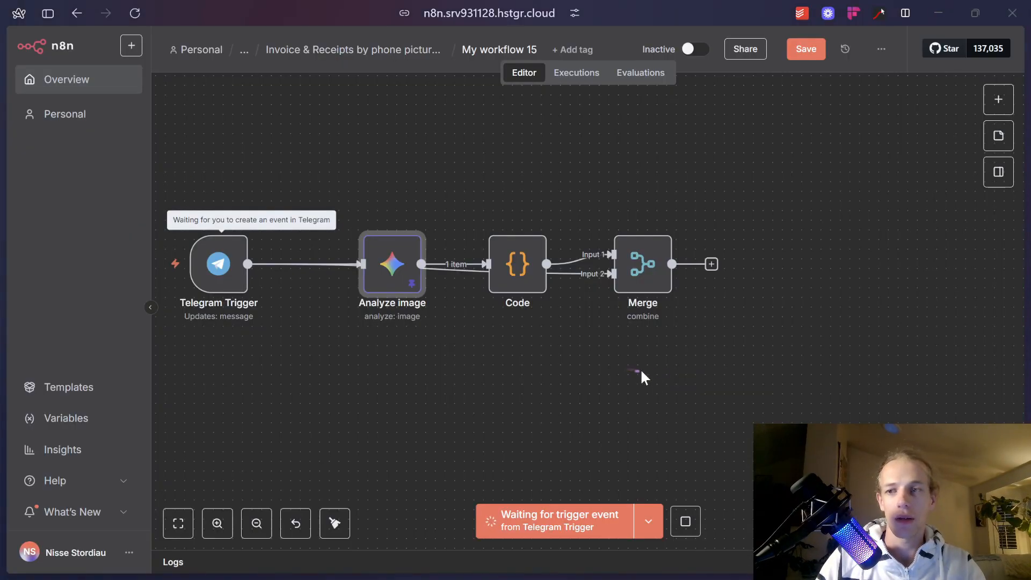
key("alt+Tab")
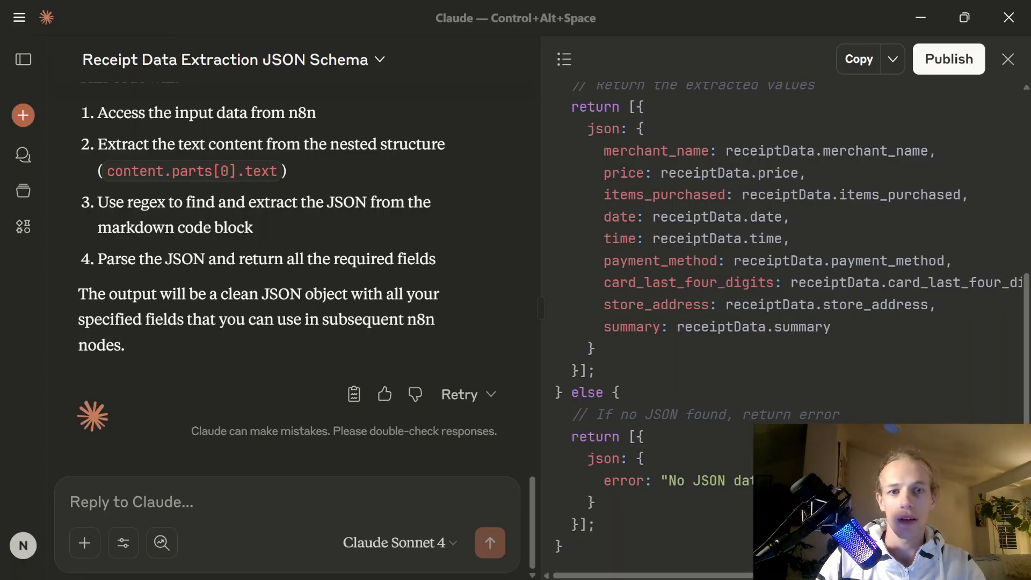
Find invoice_2090400 (3).pdf by searching 'inv' and send it to the youtube_demo bot.
key("alt+Tab")
key("alt+Tab")
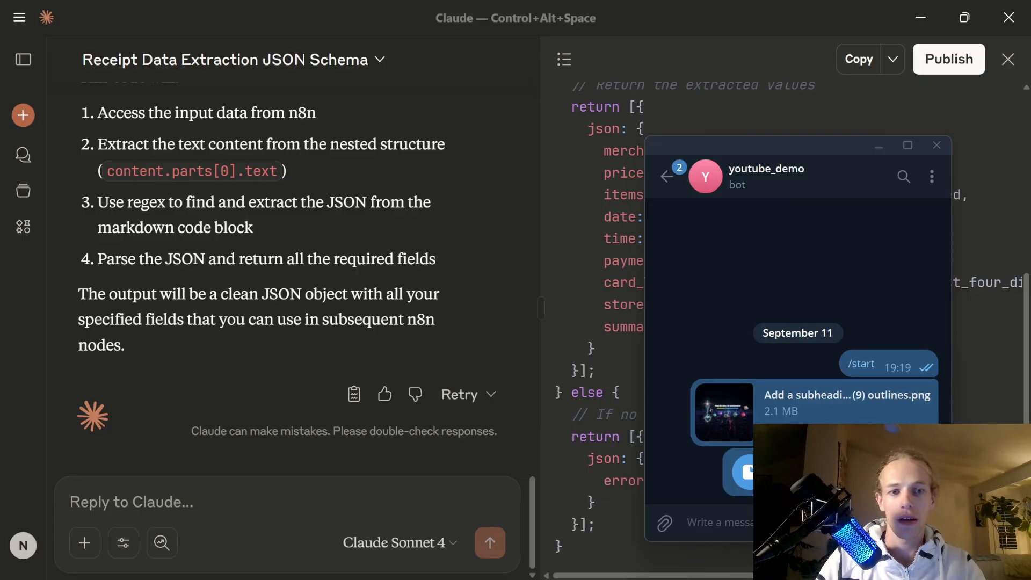
left_click(667, 525)
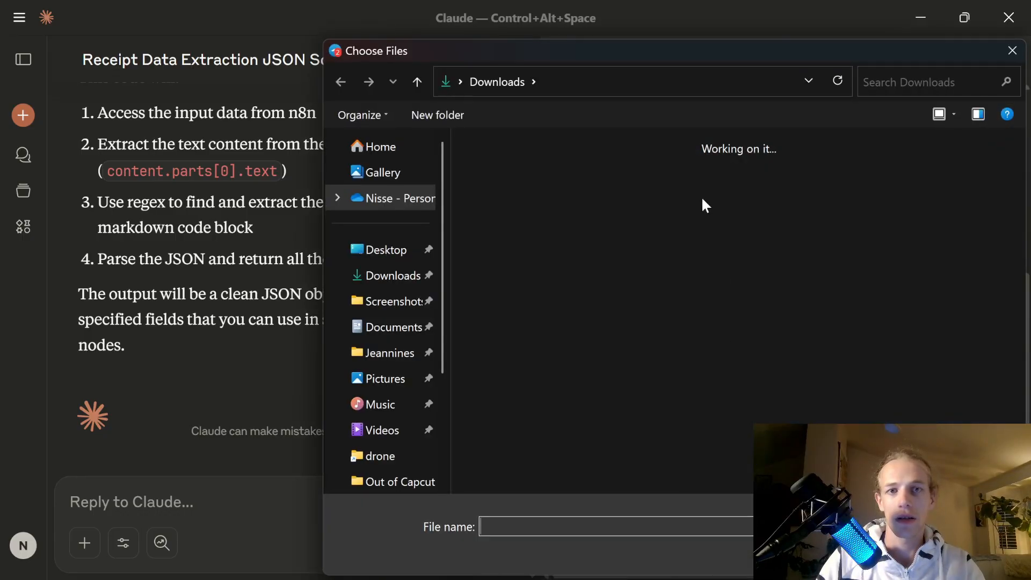
left_click(897, 74)
type("invoice")
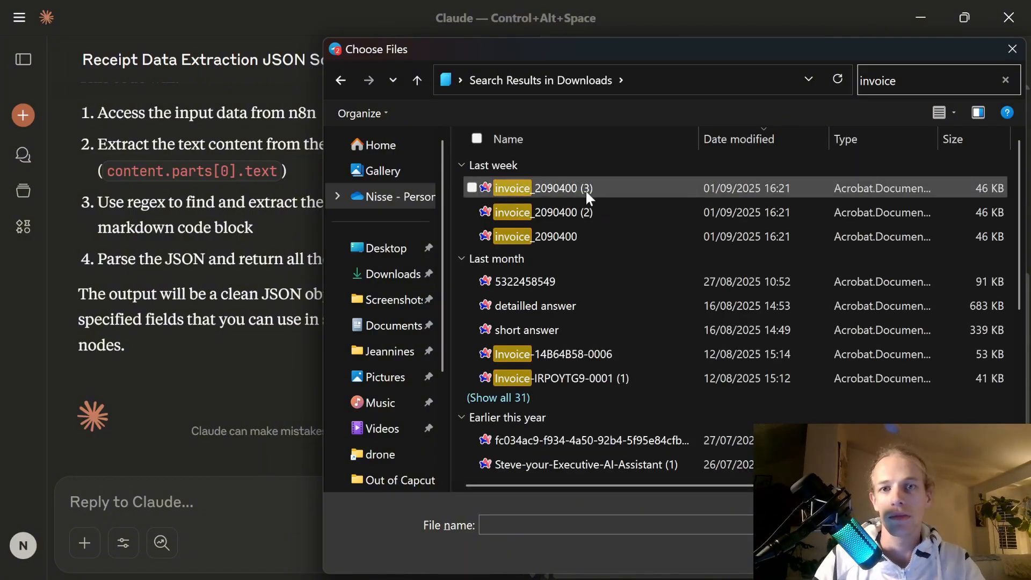
left_click(585, 189)
key("Return")
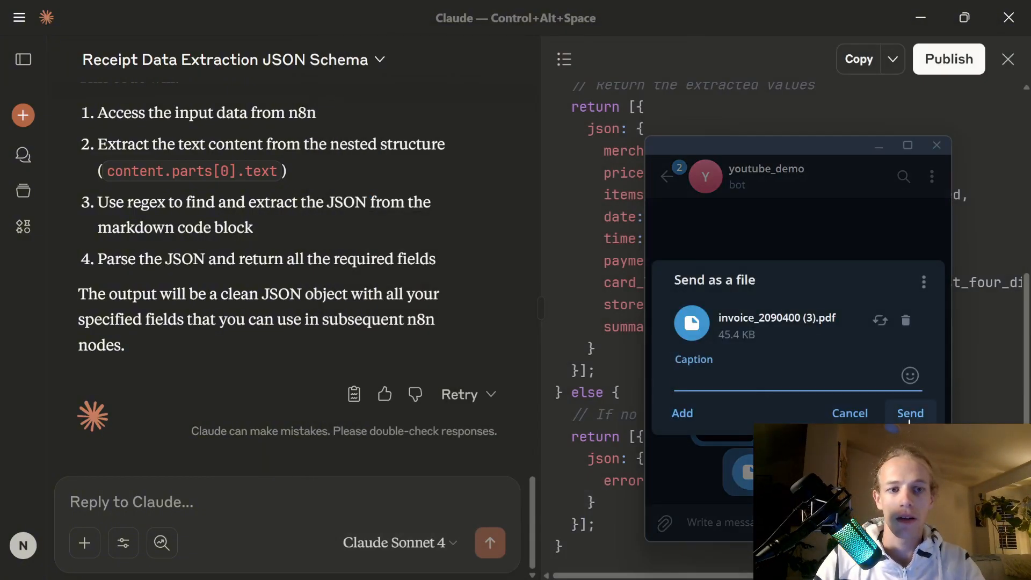
left_click(910, 413)
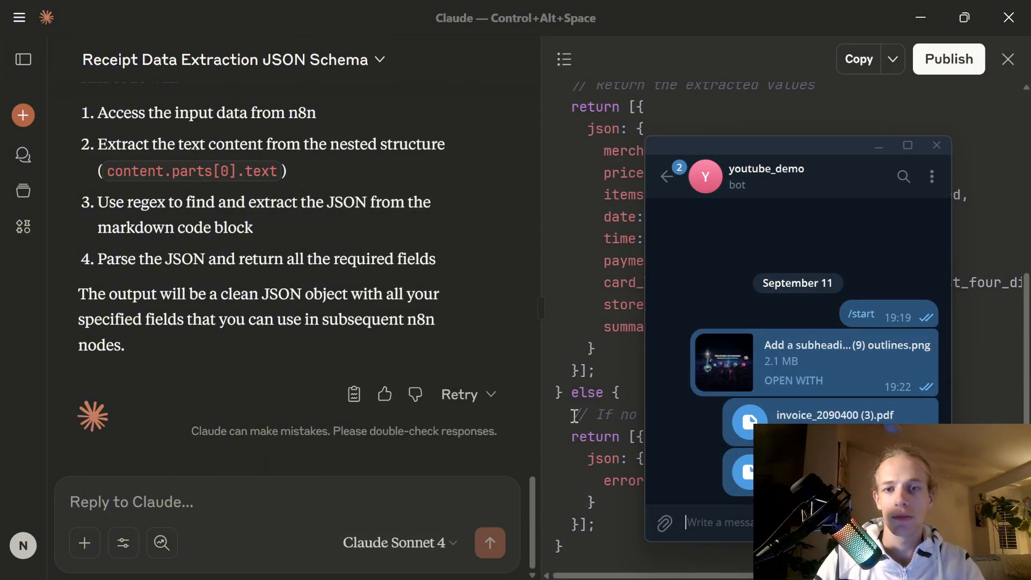
key("alt+Tab")
key("alt+Tab")
key("alt+Tab")
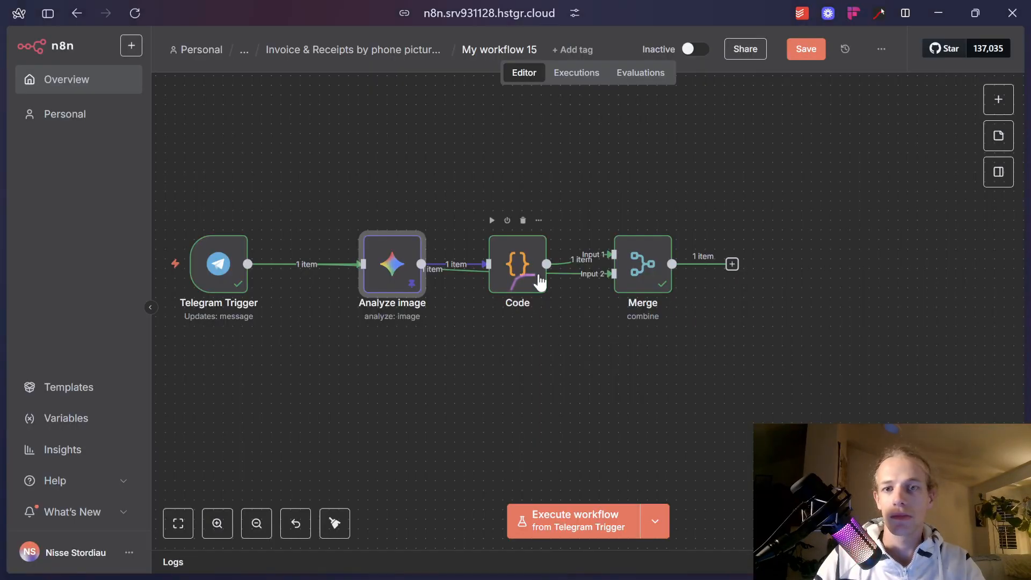
double_click(520, 265)
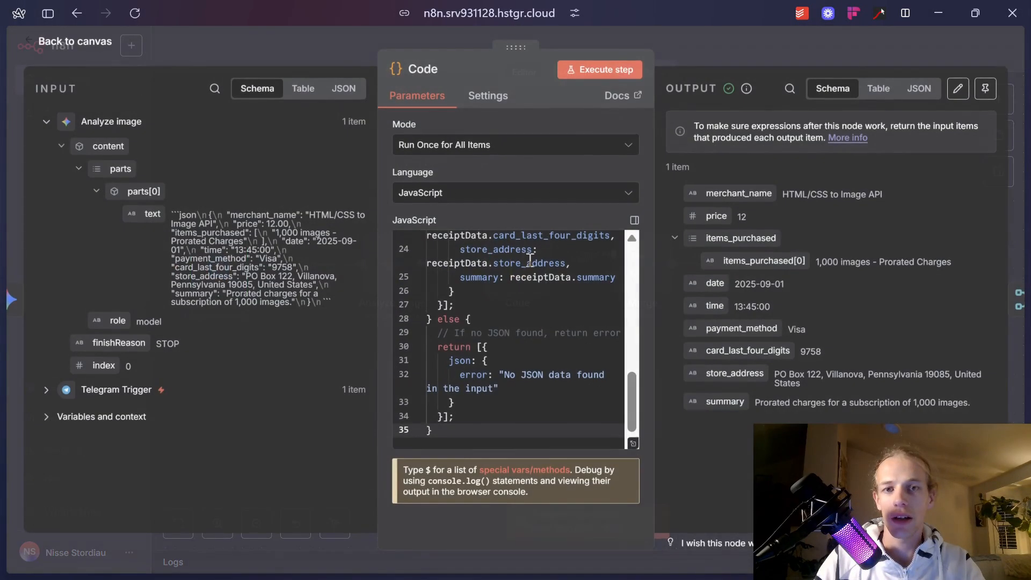
scroll(945, 272, "up", 5)
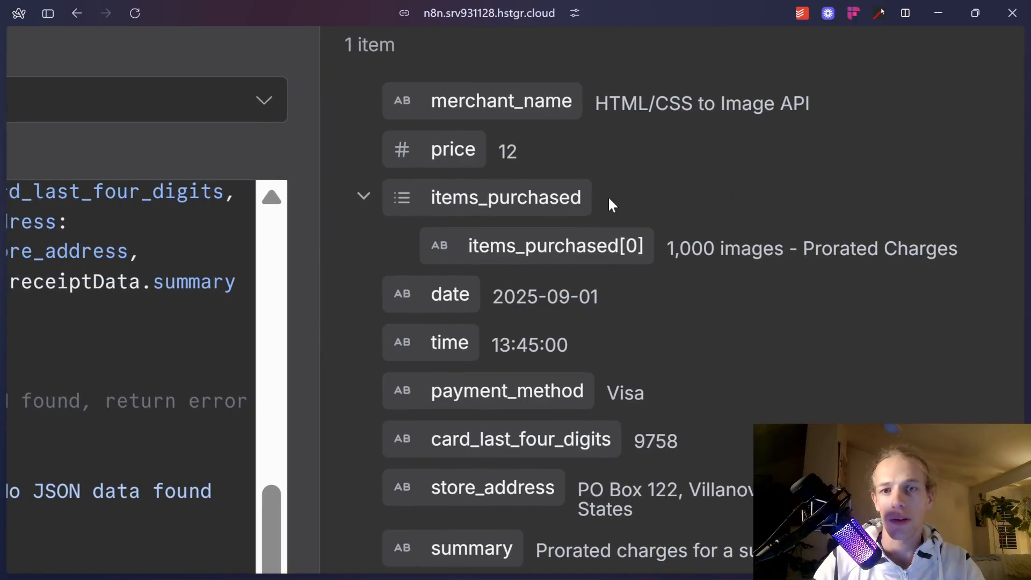
scroll(611, 195, "down", 2)
left_click_drag(704, 152, 968, 166)
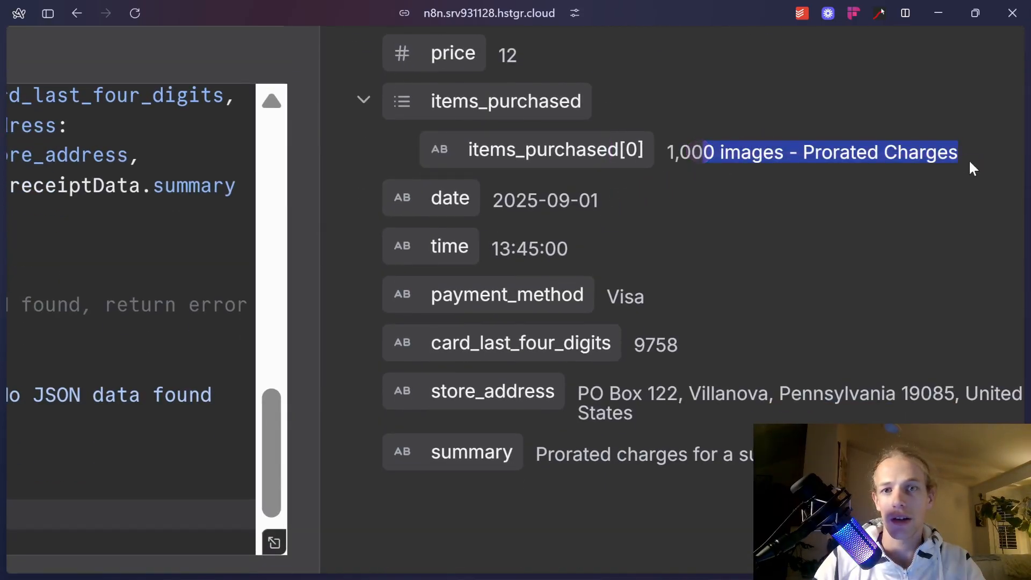
left_click(517, 200)
left_click_drag(679, 153, 994, 161)
scroll(816, 194, "down", 1)
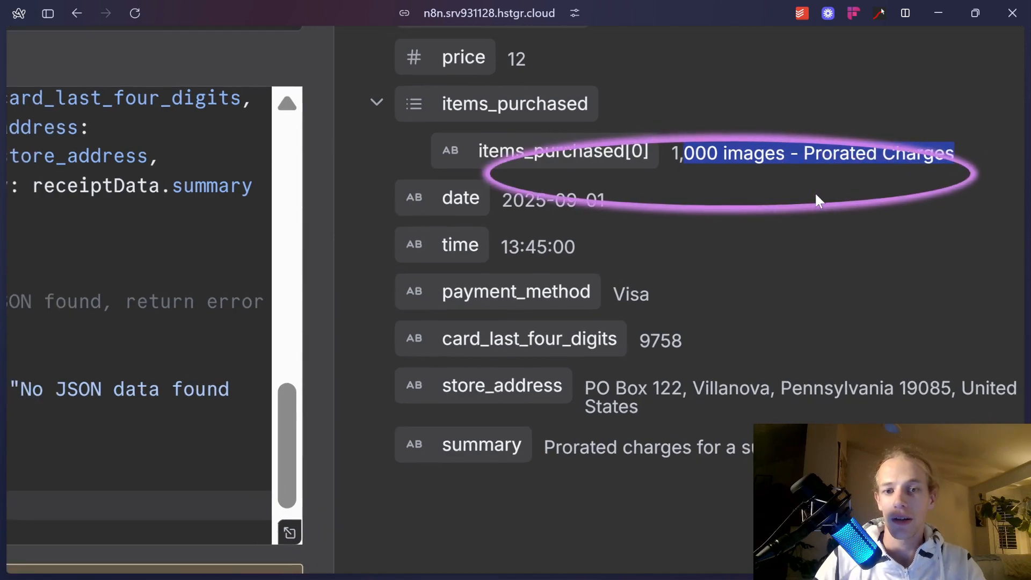
scroll(814, 191, "down", 3)
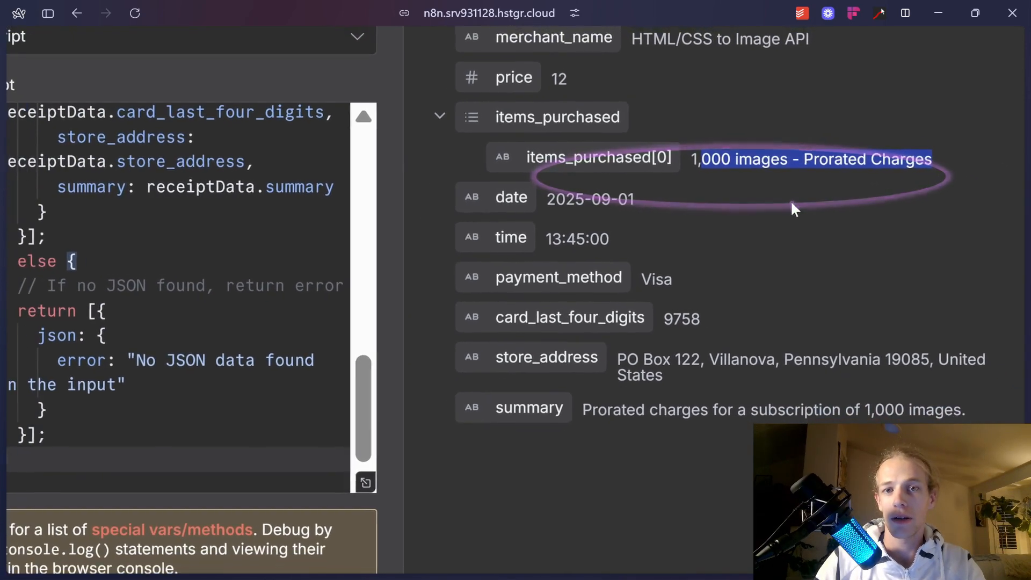
scroll(684, 310, "down", 5)
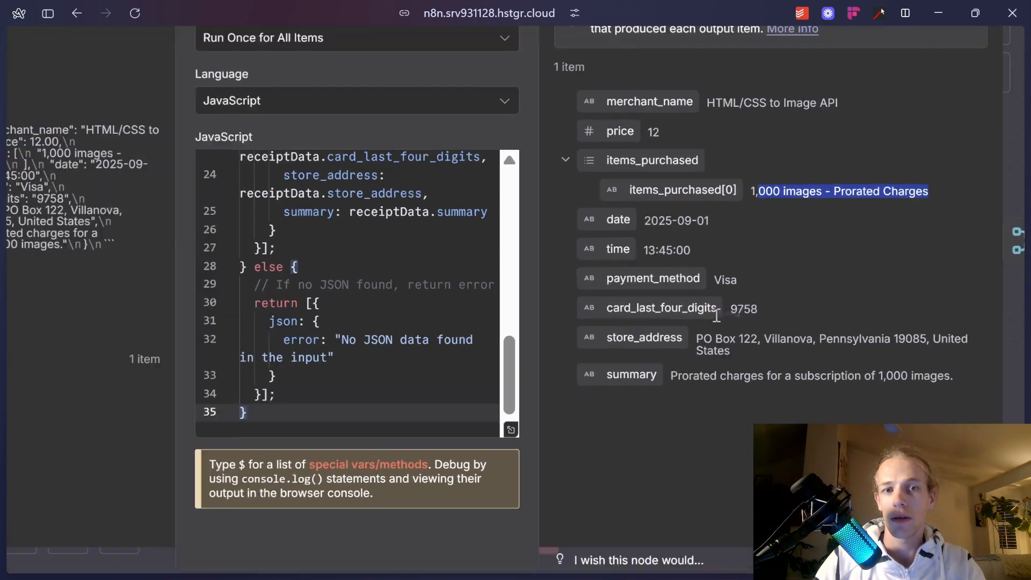
scroll(484, 365, "up", 10)
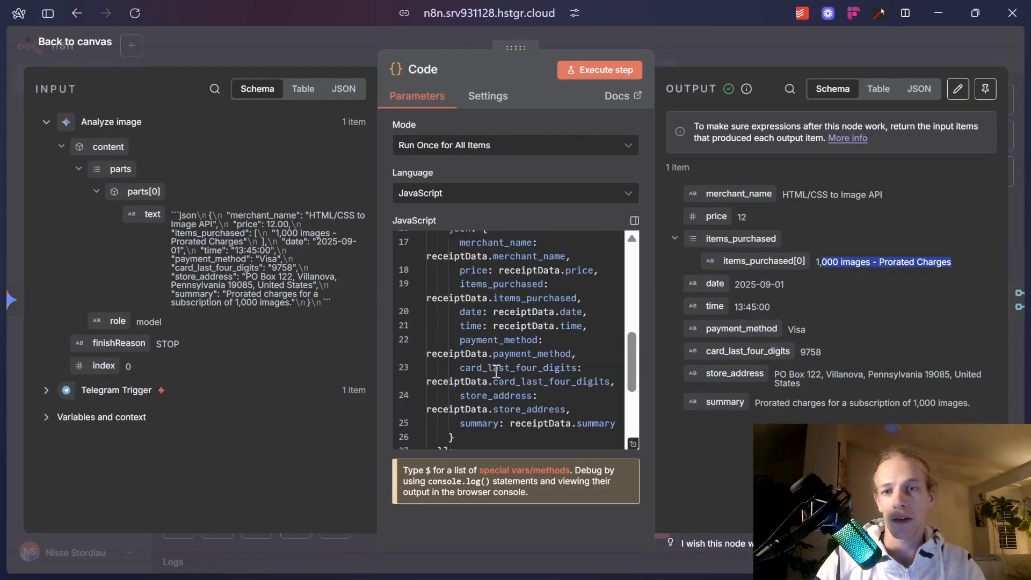
left_click(692, 61)
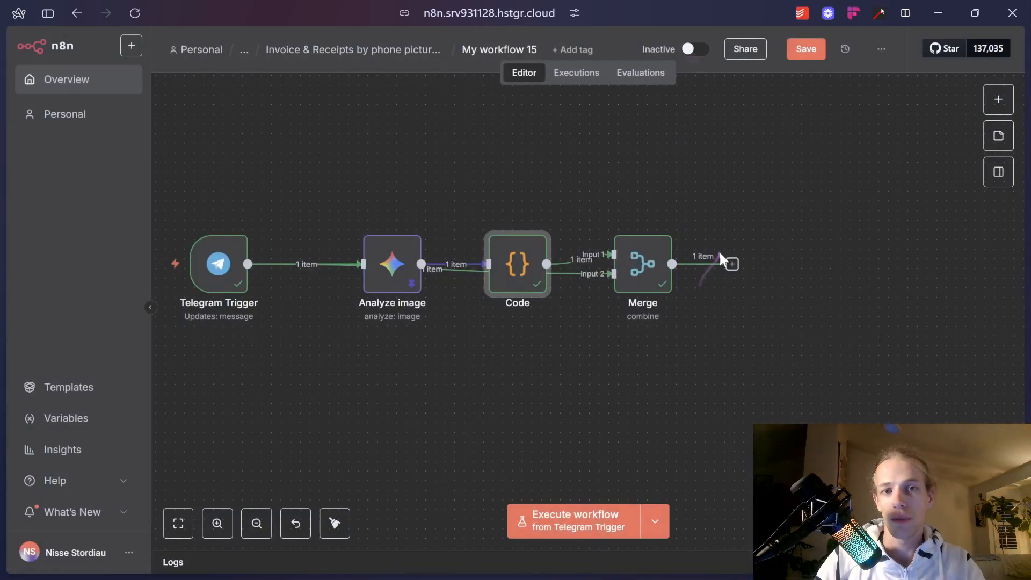
Add a Google Drive Upload file node after Merge.
left_click(734, 263)
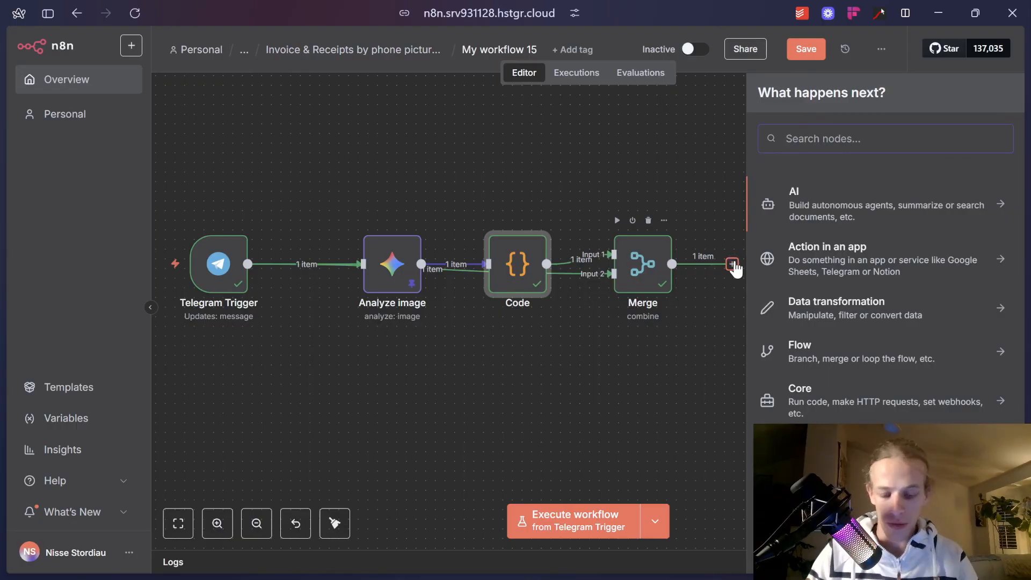
type("upload")
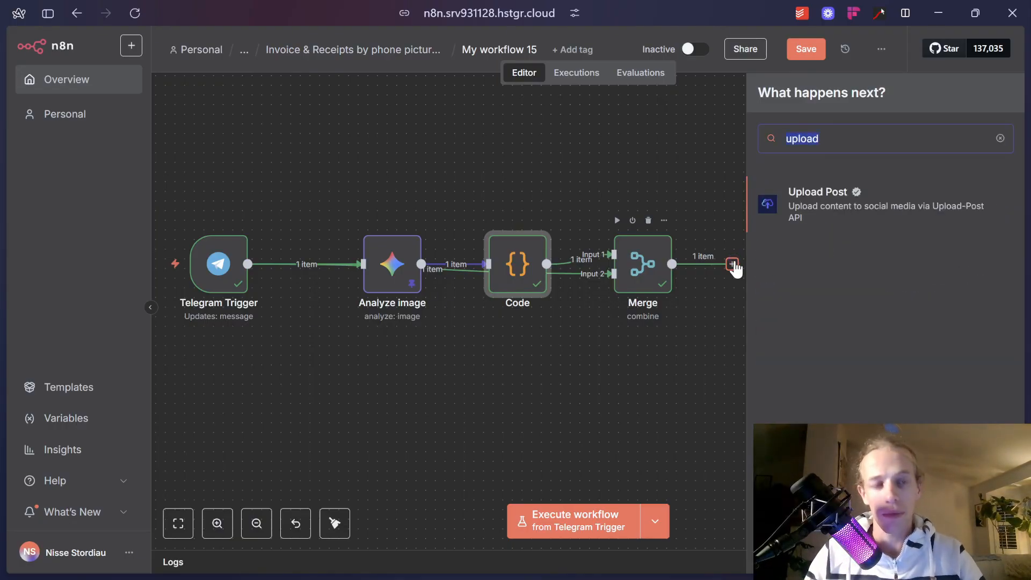
type("rive")
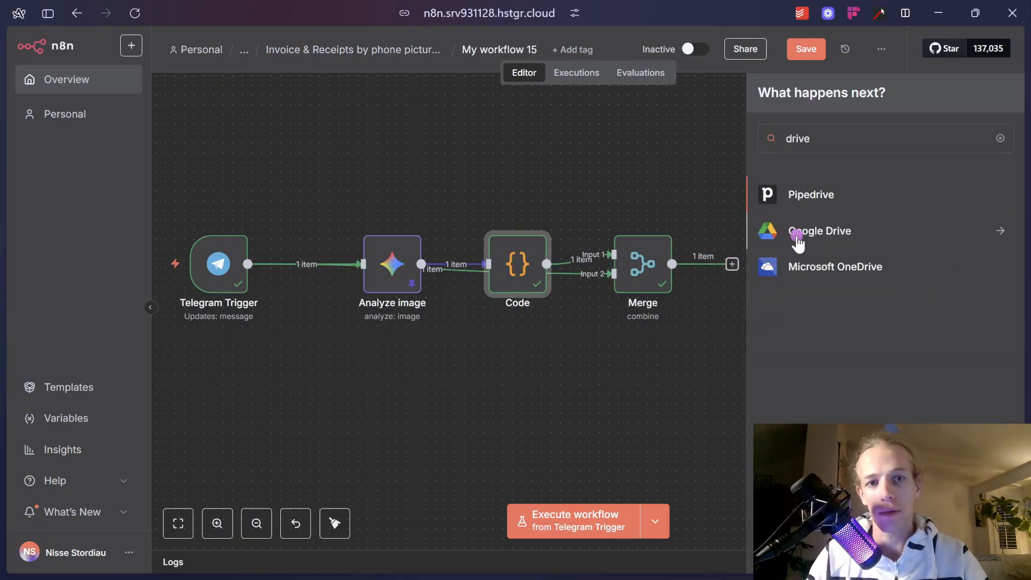
left_click(795, 232)
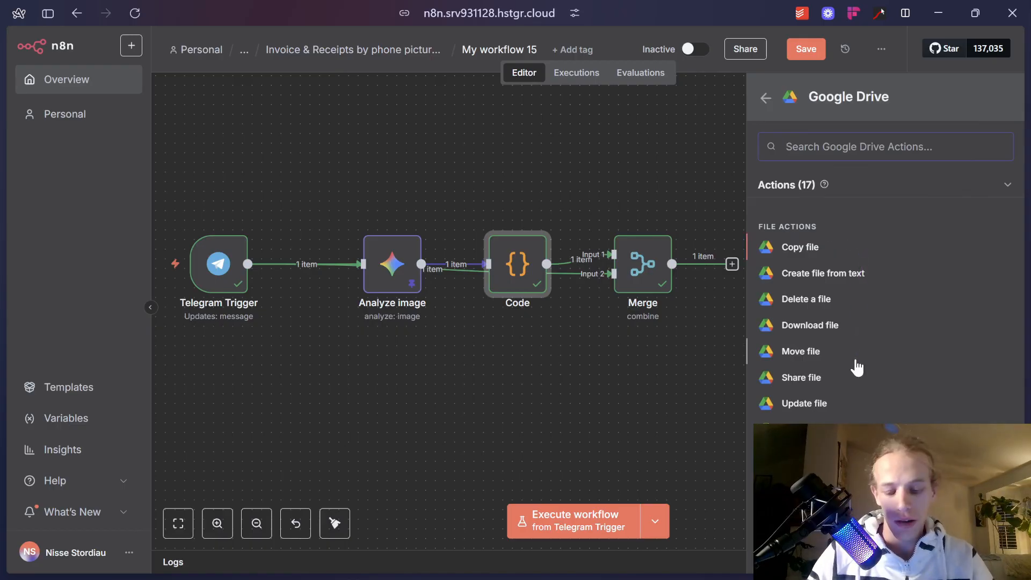
type("uploa")
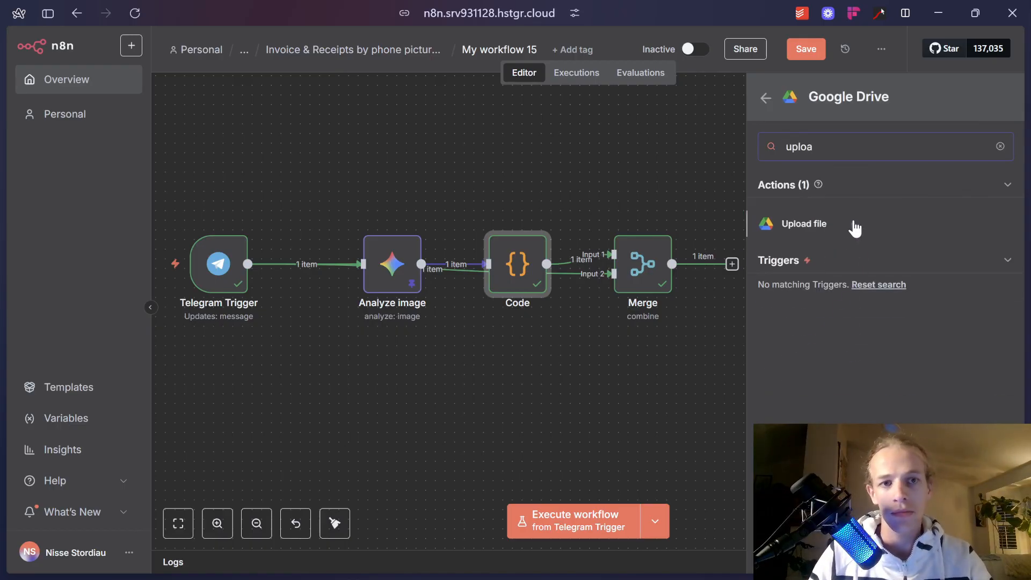
left_click(854, 223)
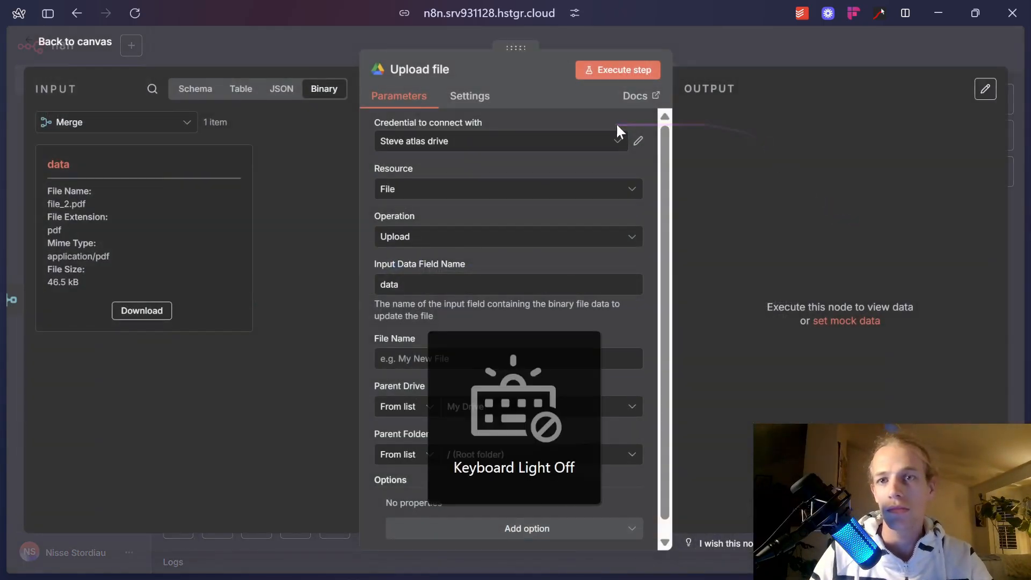
Select the Google Drive account credential for the Upload file node.
left_click(487, 144)
left_click(494, 212)
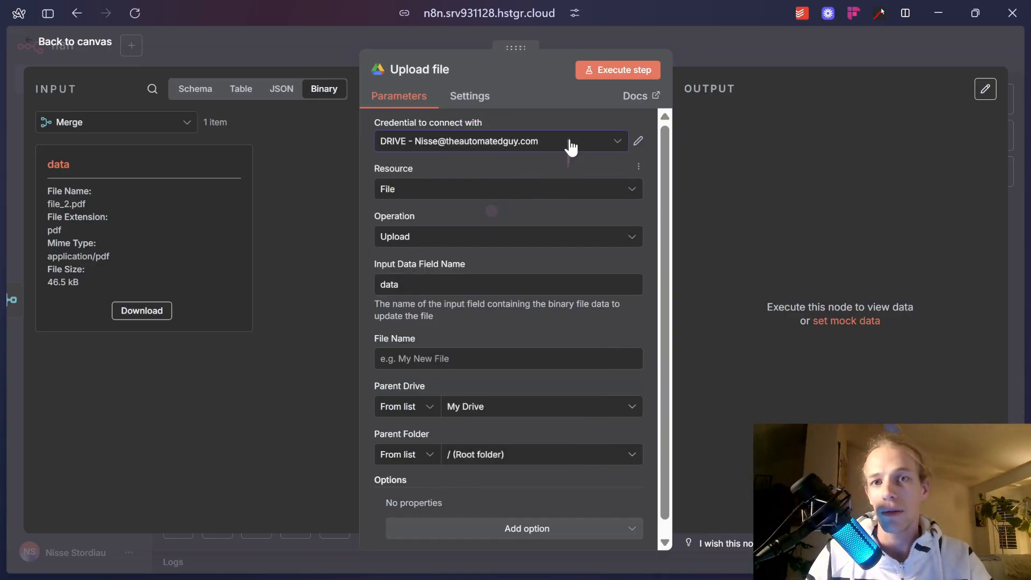
left_click(569, 141)
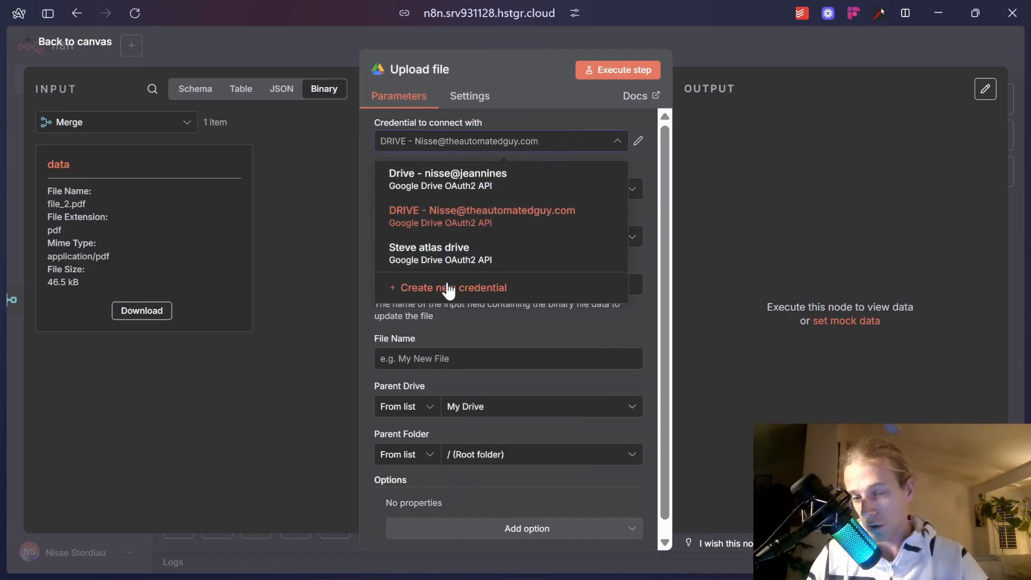
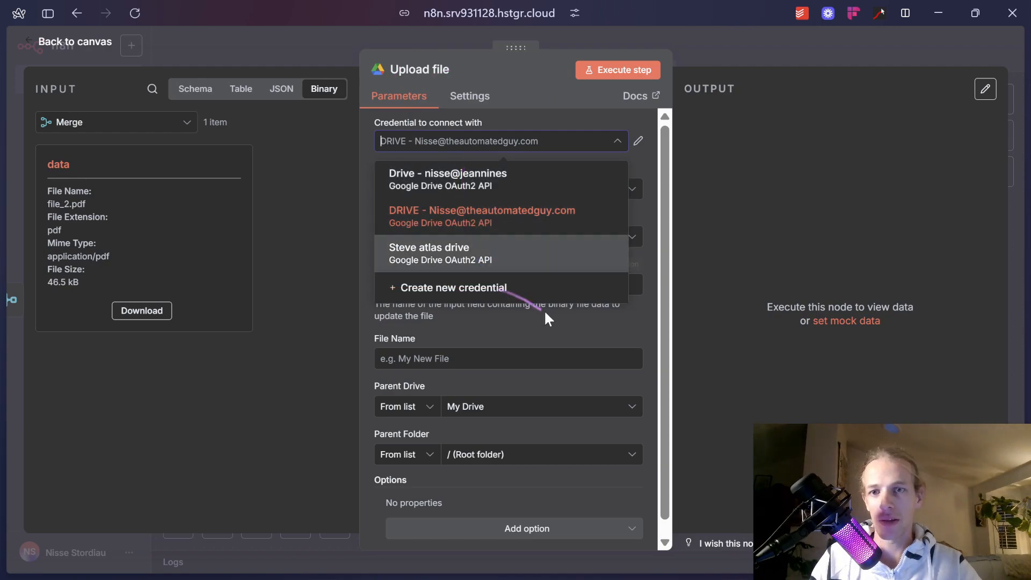
Start a new Google Drive OAuth2 credential from the Upload file node's Credential list.
left_click(547, 330)
left_click(529, 140)
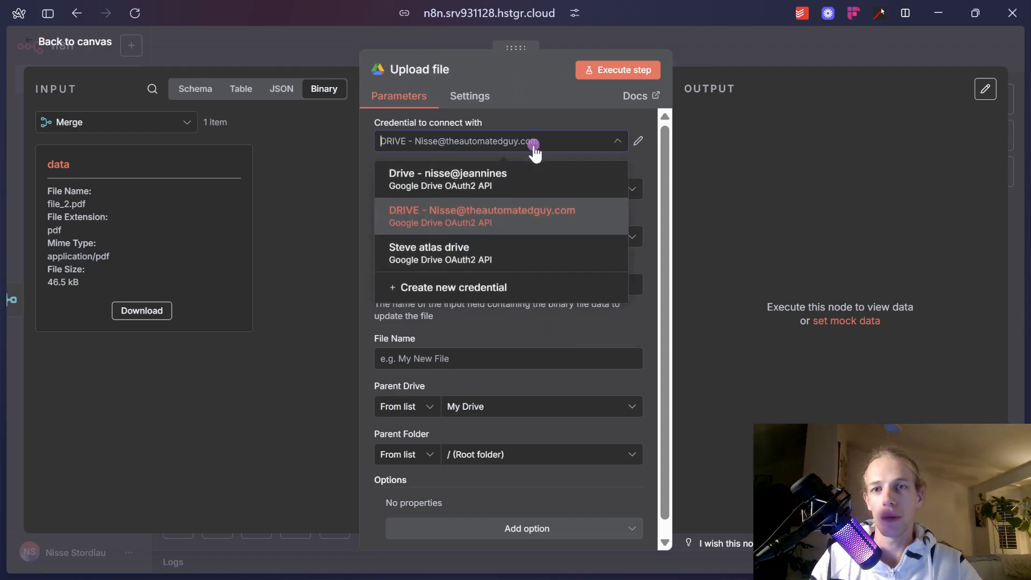
left_click(513, 286)
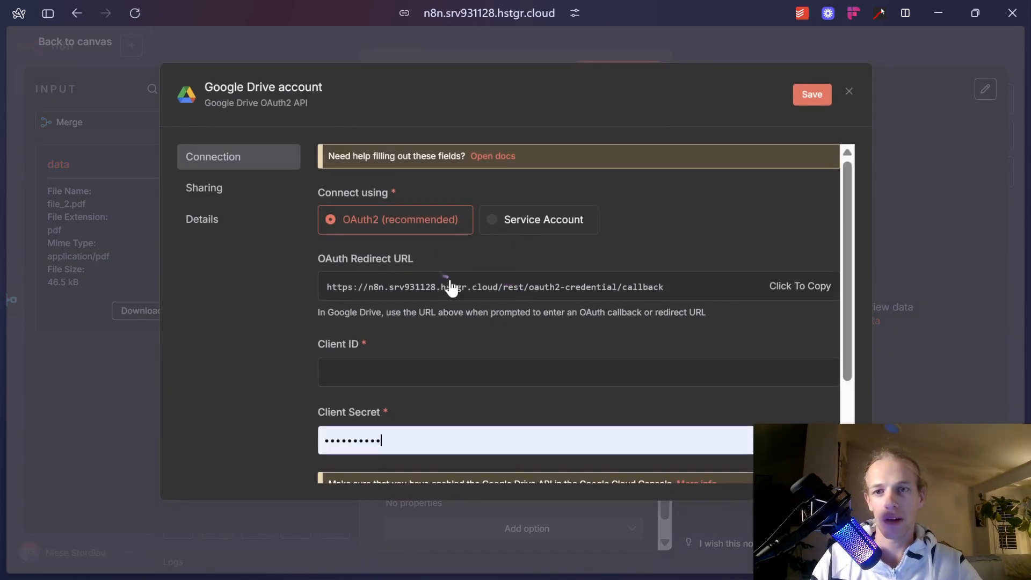
Go to the Google Cloud Console tab, dismiss the API key notice and open the console search.
mouse_move(6, 308)
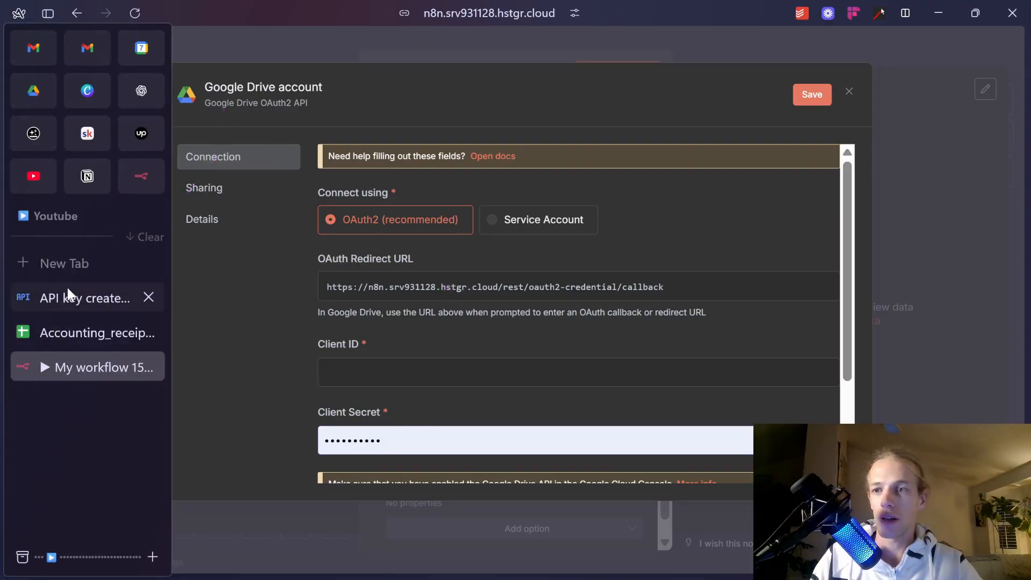
left_click(70, 306)
left_click(472, 127)
left_click(432, 42)
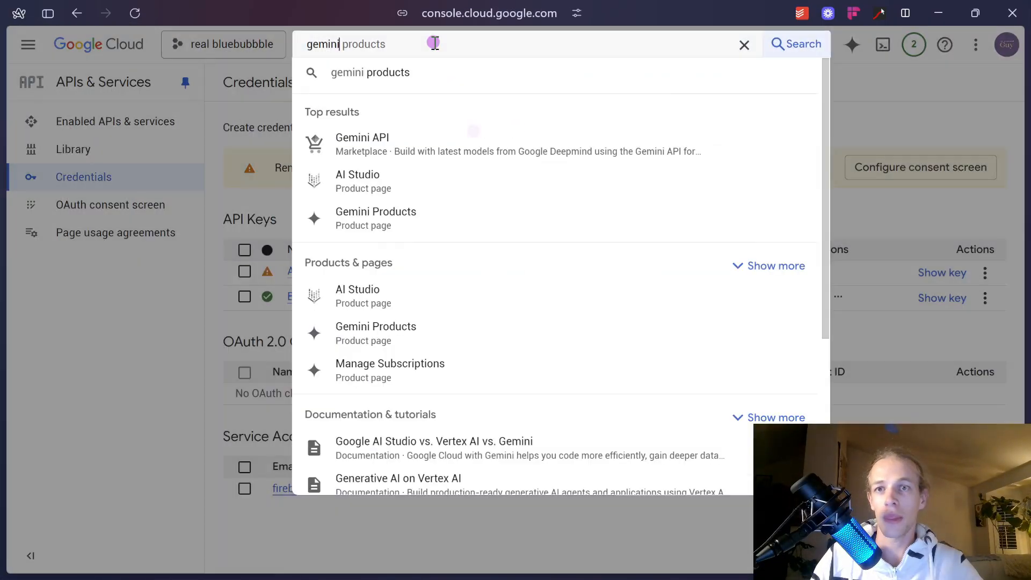
Search 'drive' in Google Cloud Console and enable the Google Drive API.
double_click(434, 43)
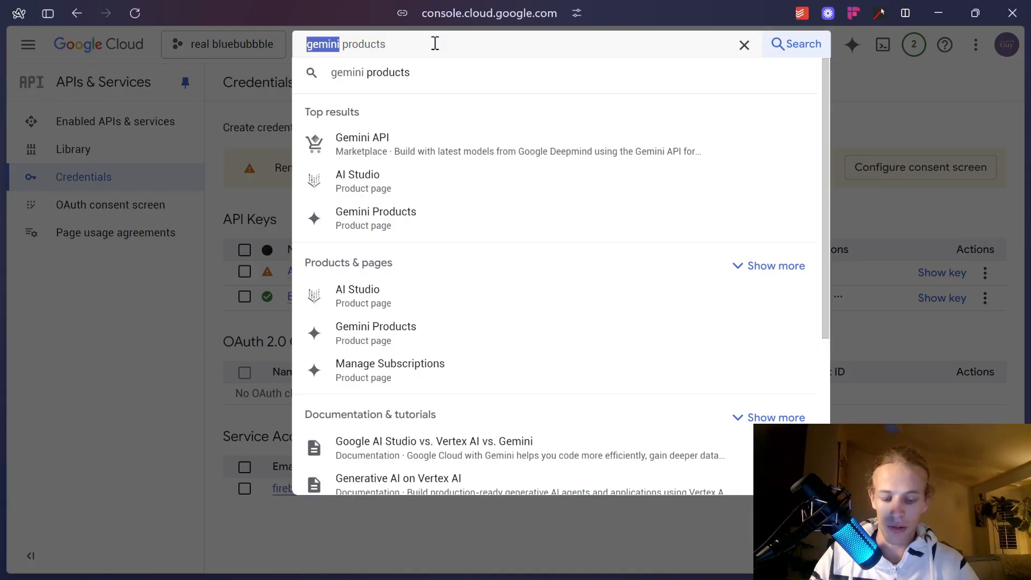
type("drive")
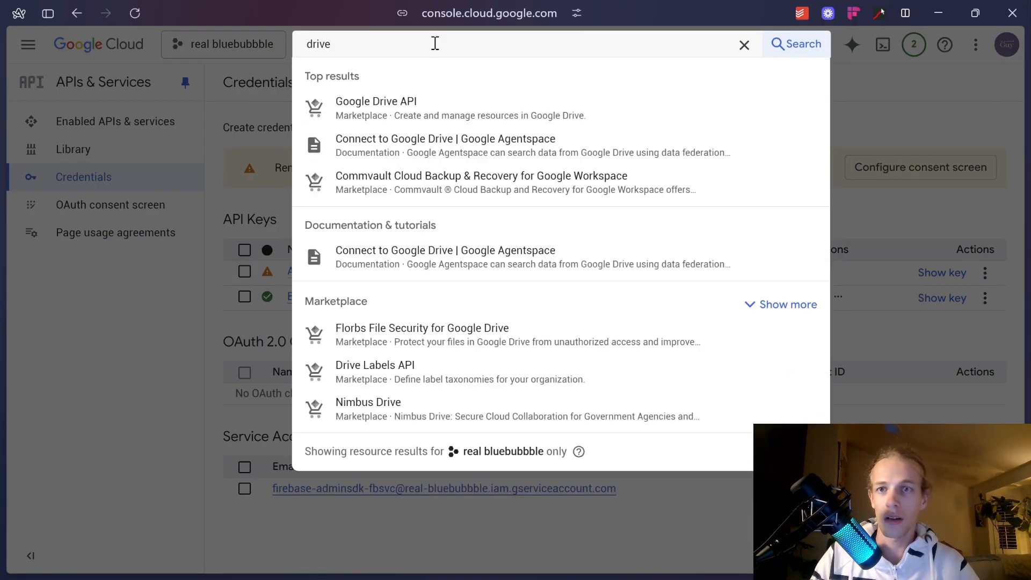
left_click(442, 112)
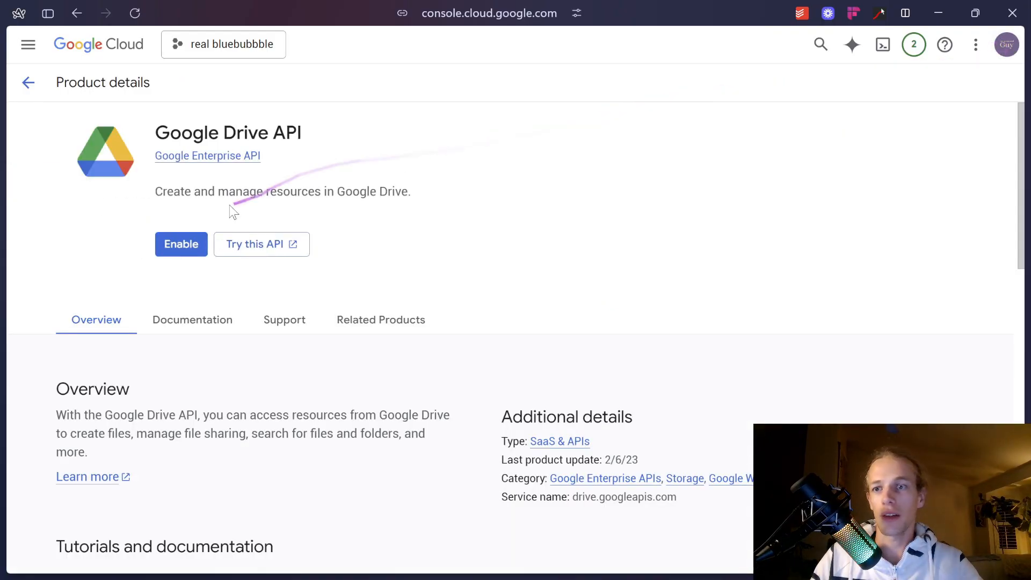
left_click(188, 242)
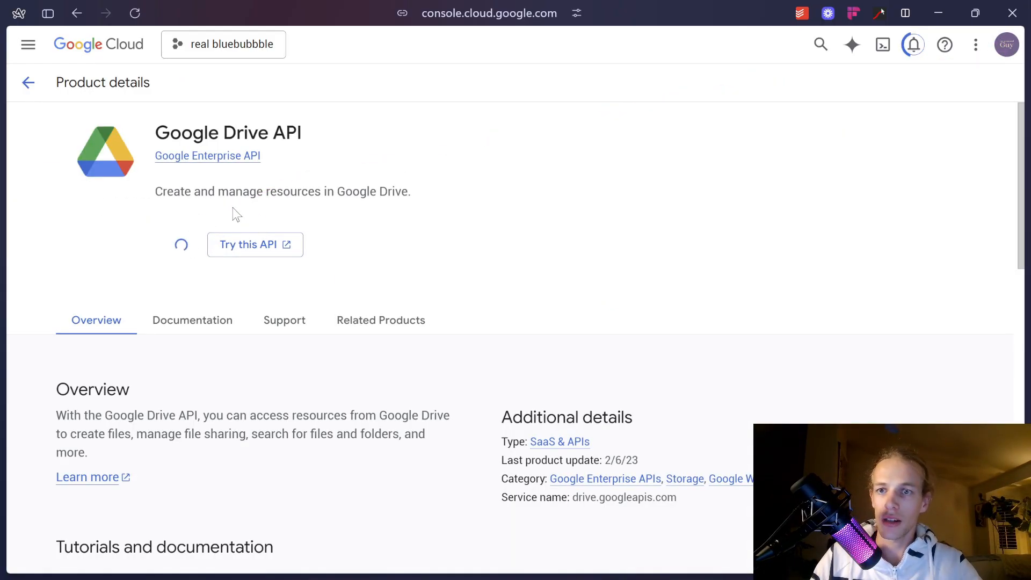
Start creating an OAuth client ID under Credentials and begin configuring the consent screen.
mouse_move(2, 160)
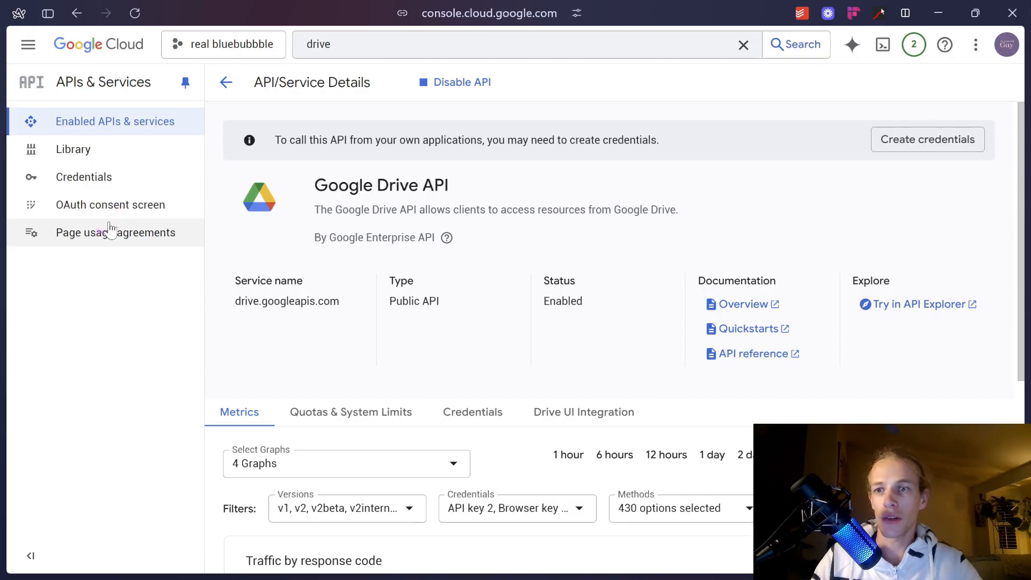
left_click(107, 177)
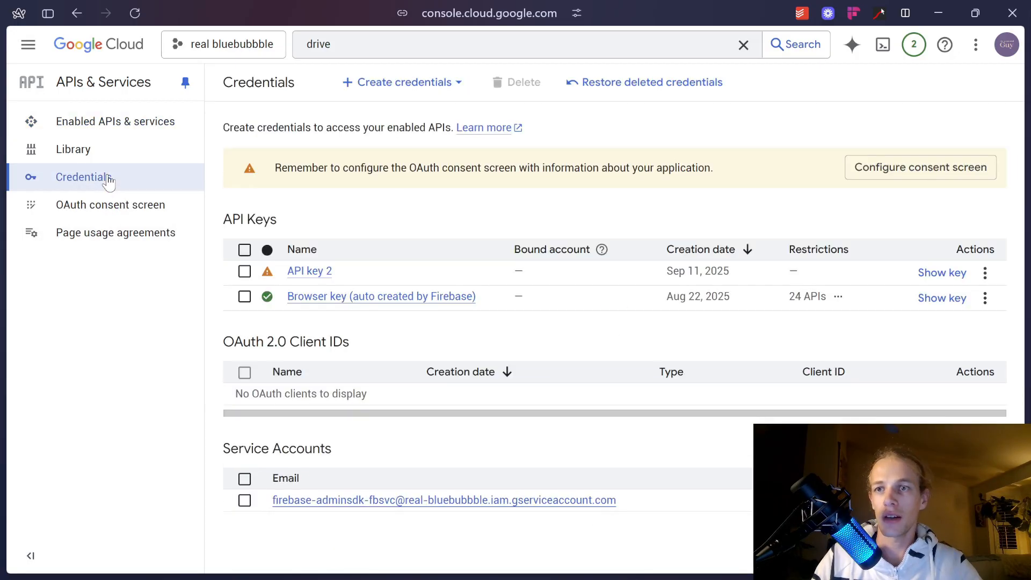
left_click(382, 84)
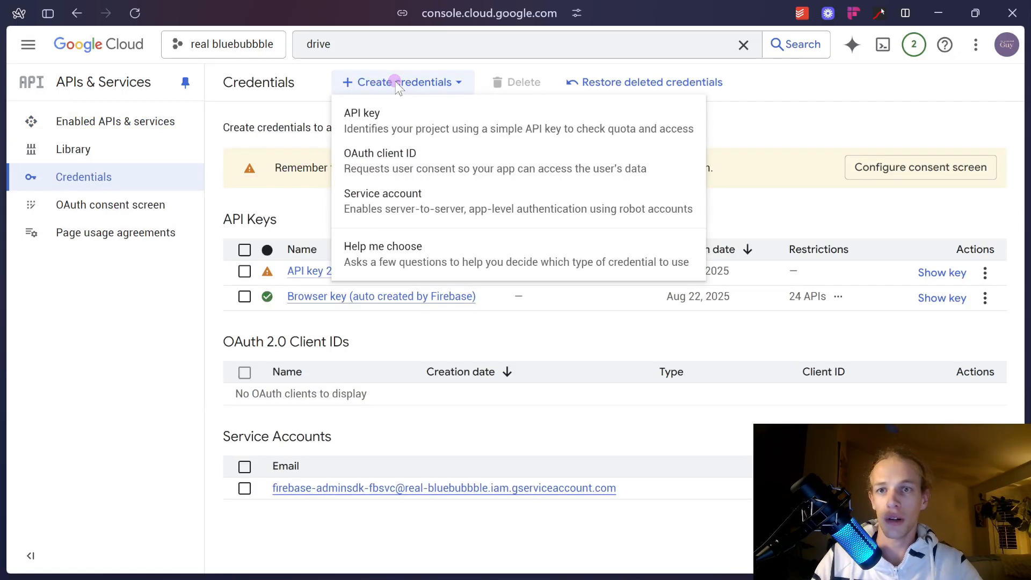
left_click(404, 156)
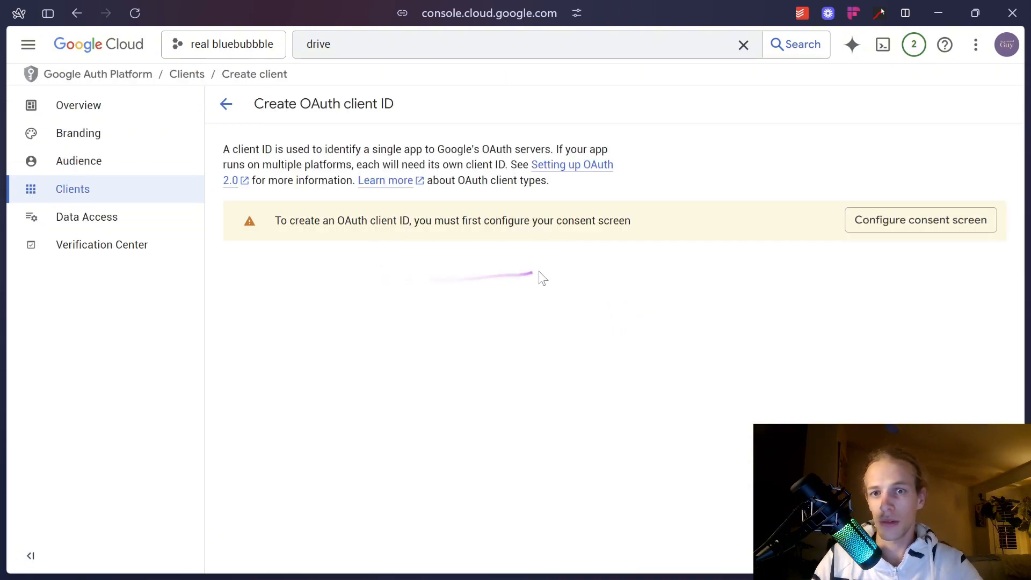
left_click(903, 228)
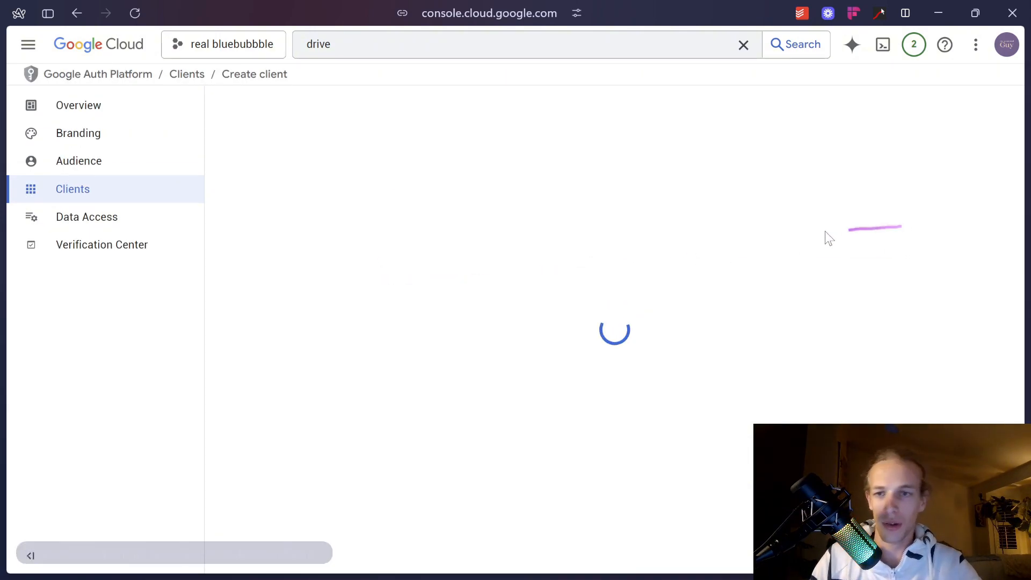
Start the consent configuration with app name 'dfghjkl;' and the account email as support contact.
left_click(605, 463)
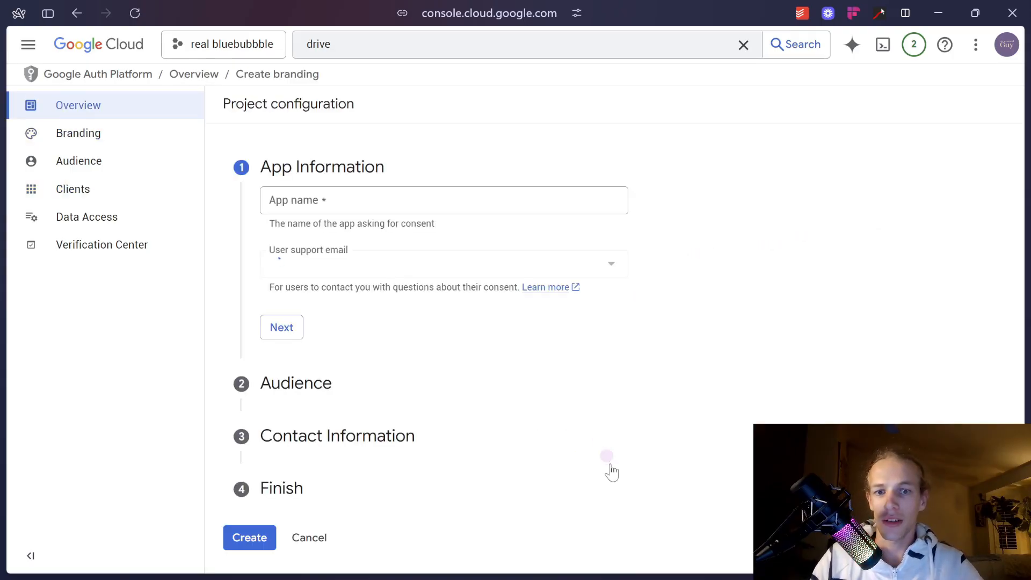
left_click(350, 204)
type("dfghjkl")
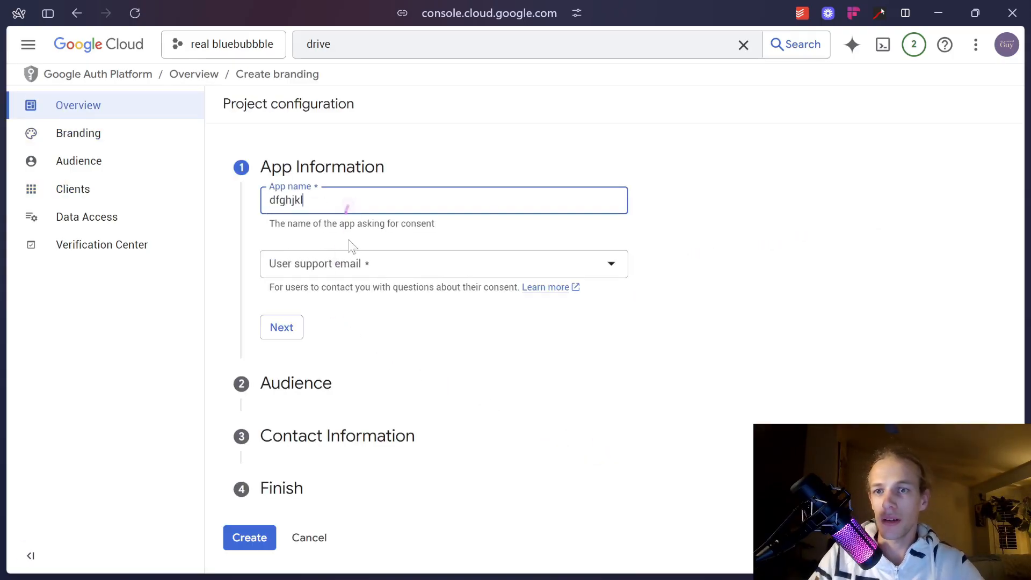
type(";")
left_click(357, 260)
left_click(379, 274)
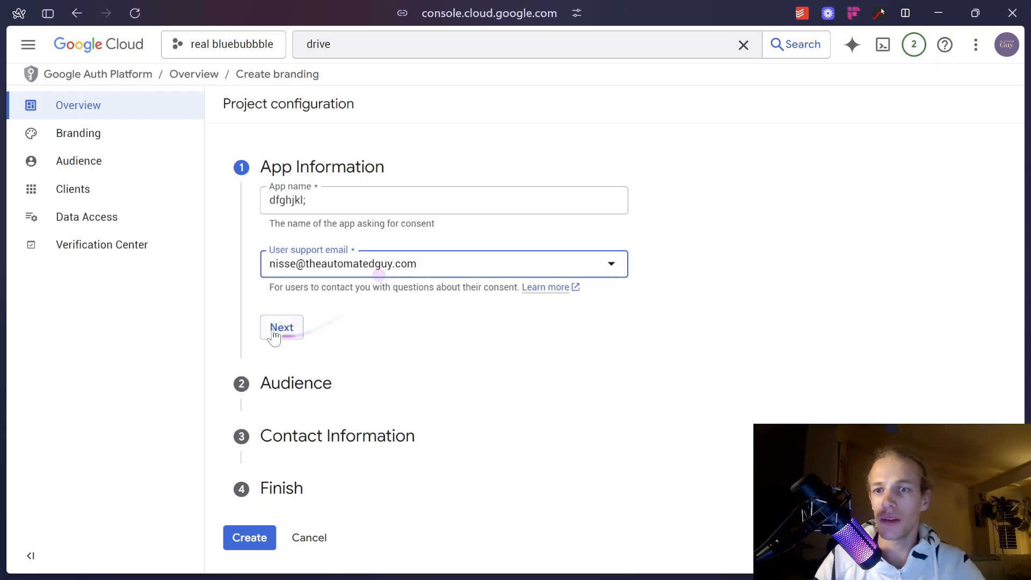
left_click(273, 328)
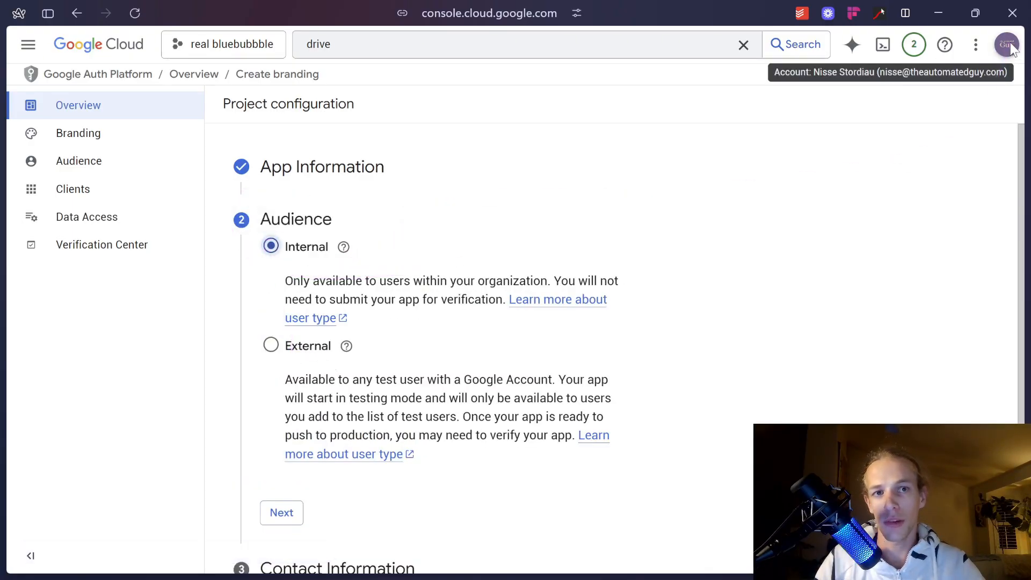
Choose the Internal audience, fix the contact email, accept the data policy and create the configuration.
scroll(349, 244, "down", 2)
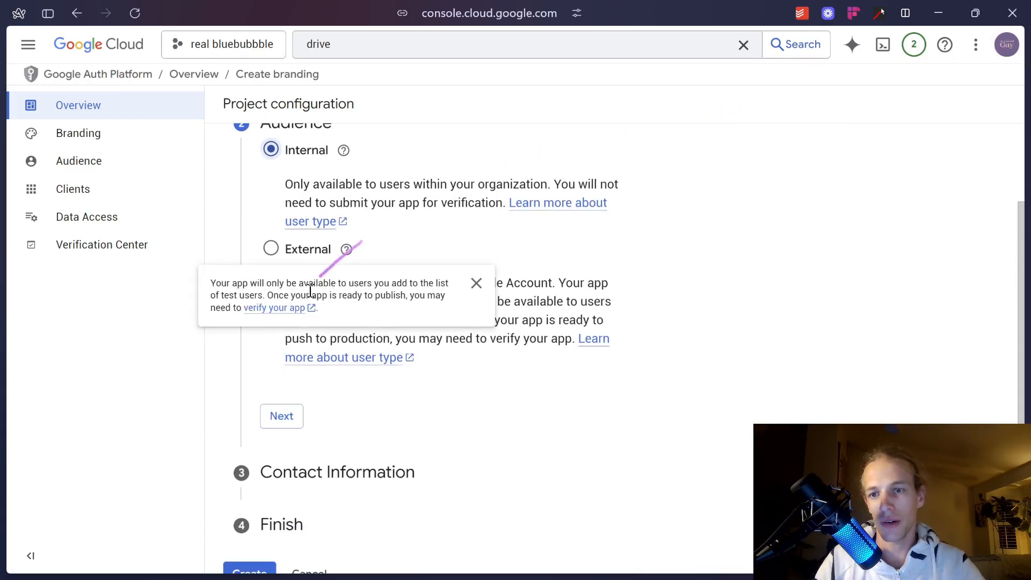
left_click(281, 415)
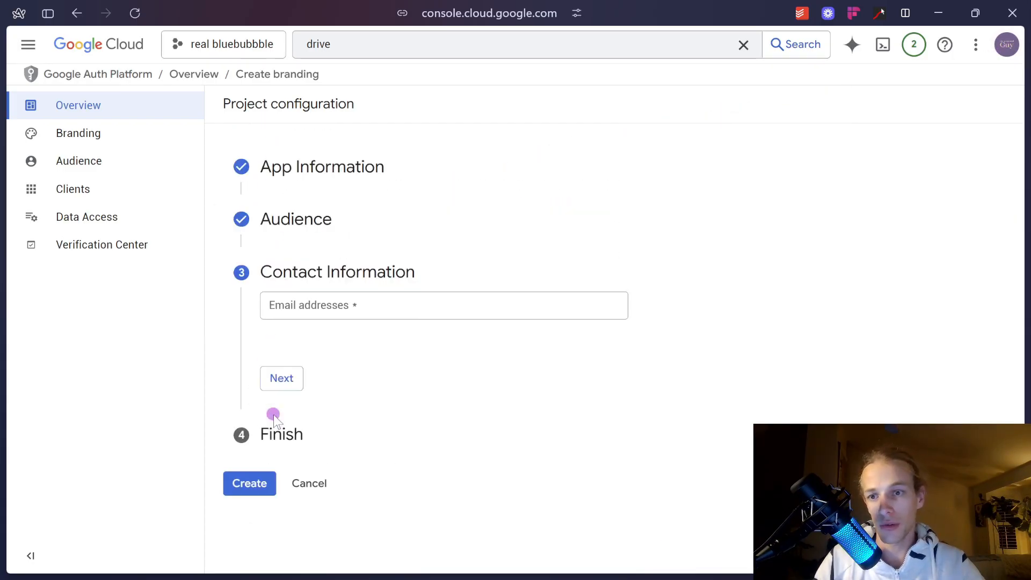
left_click(311, 314)
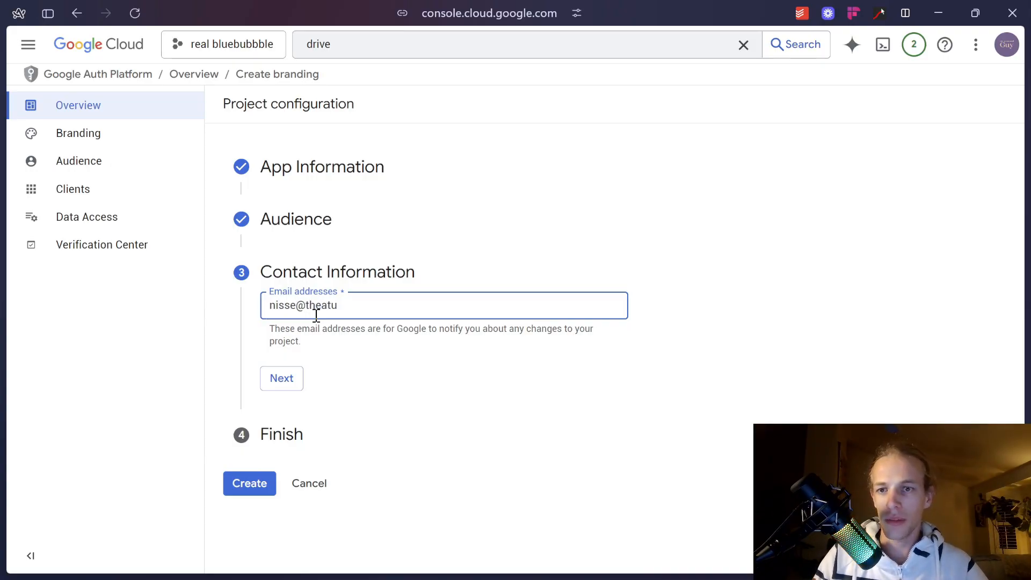
left_click_drag(310, 311, 428, 331)
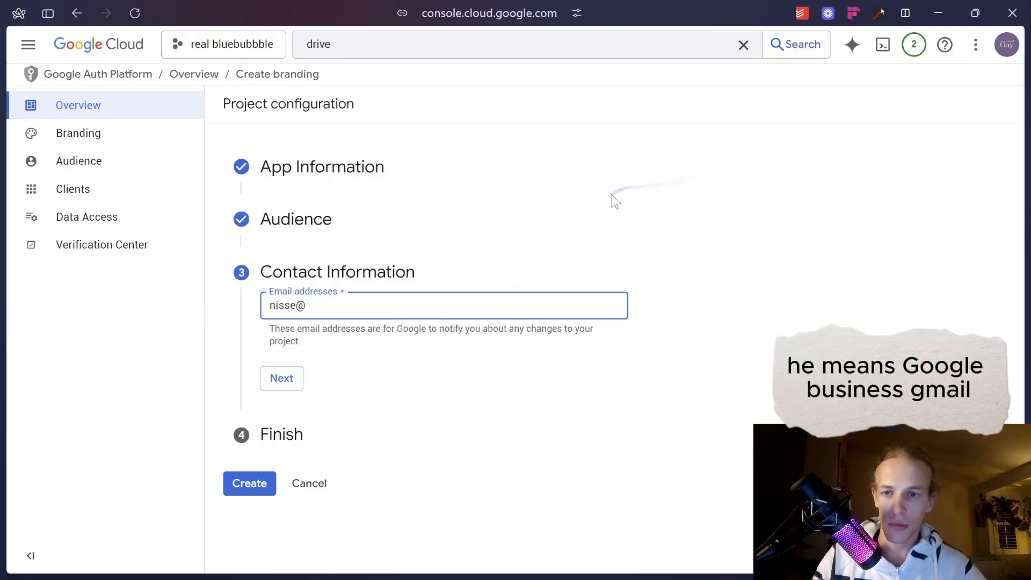
type("theautomatedguy.com")
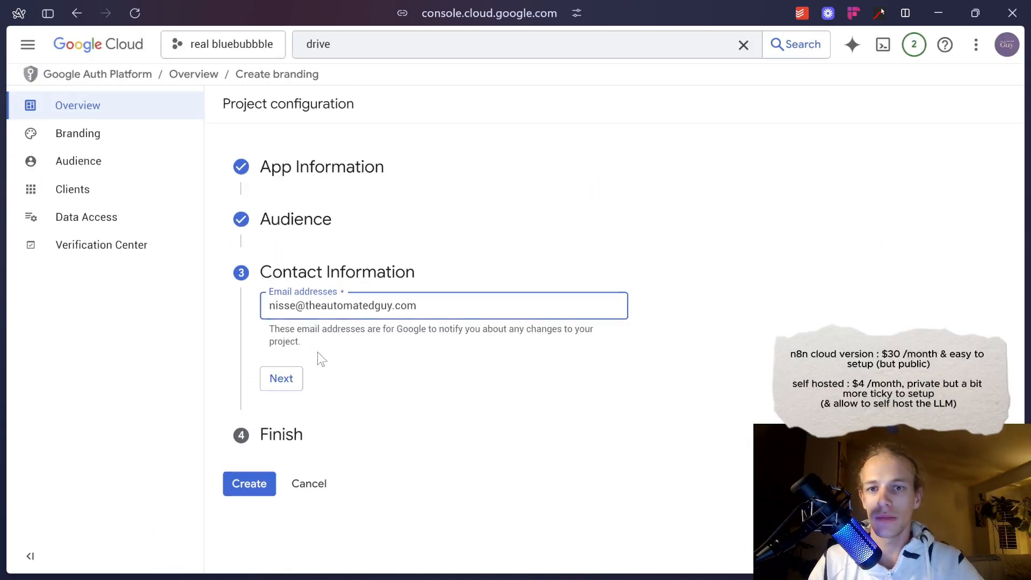
left_click(265, 480)
left_click(270, 350)
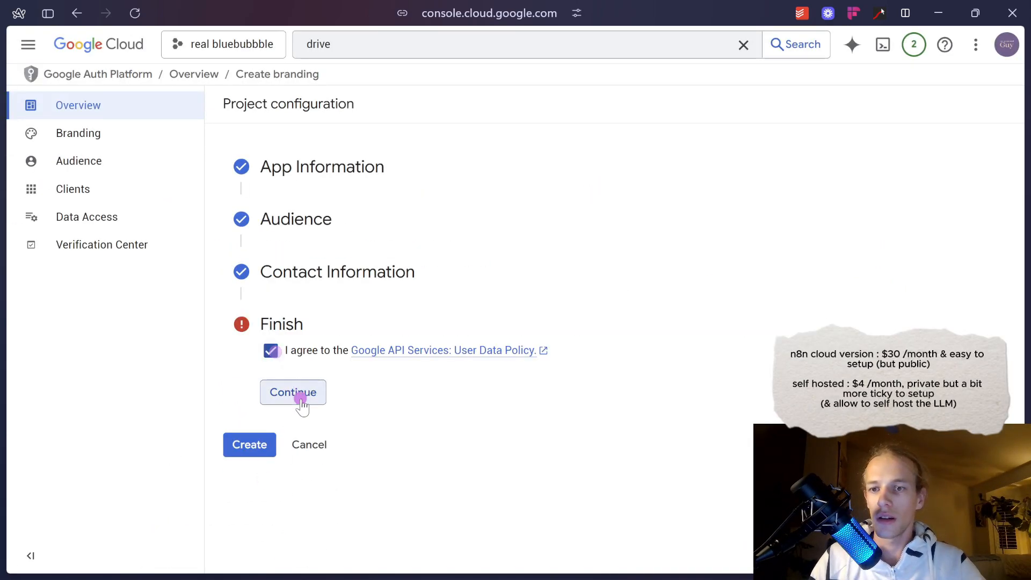
left_click(294, 394)
left_click(257, 374)
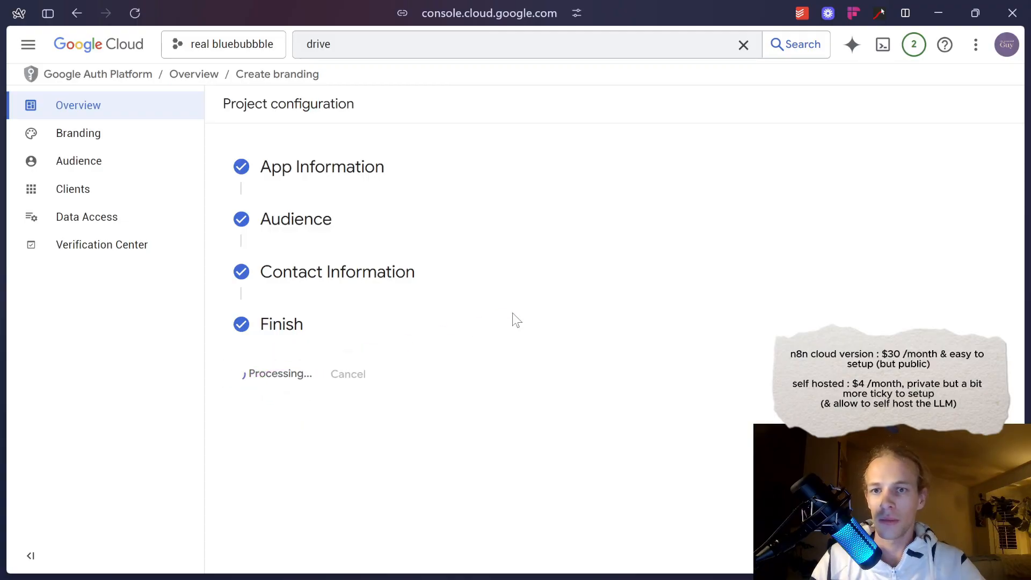
Return to the Google Drive API's credentials page and start a new OAuth client ID.
left_click(324, 47)
left_click(359, 101)
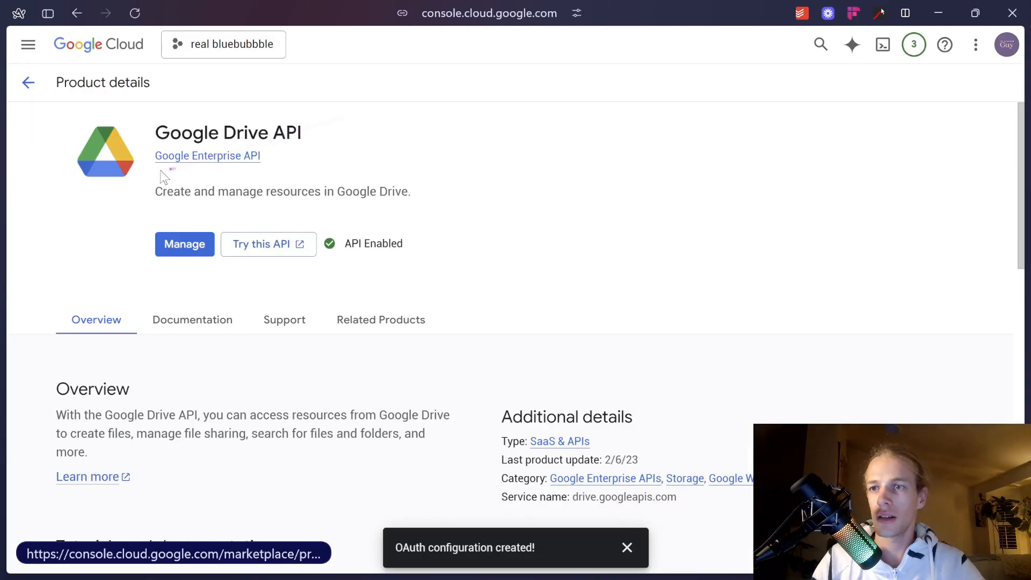
left_click(184, 242)
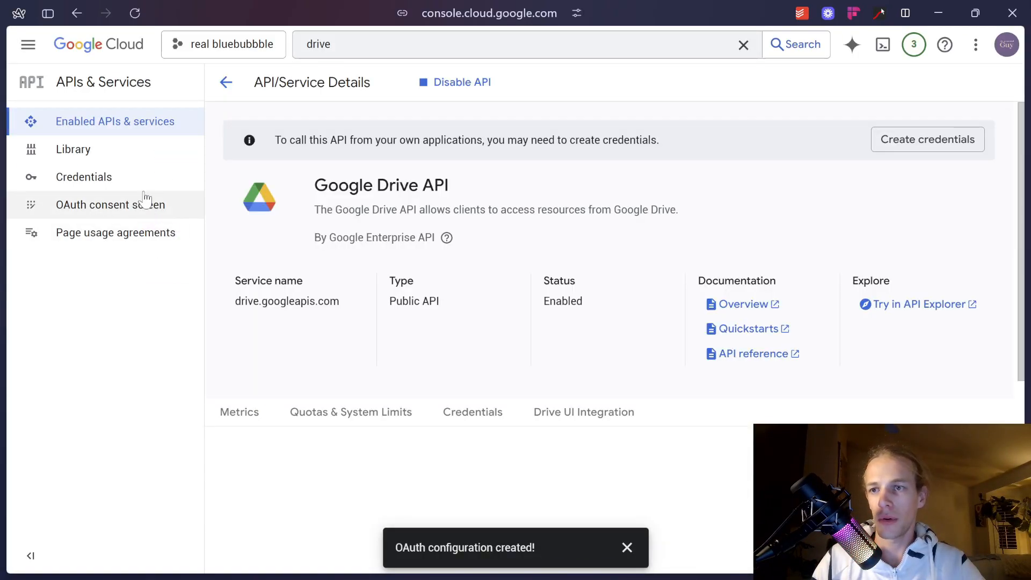
left_click(142, 185)
left_click(373, 90)
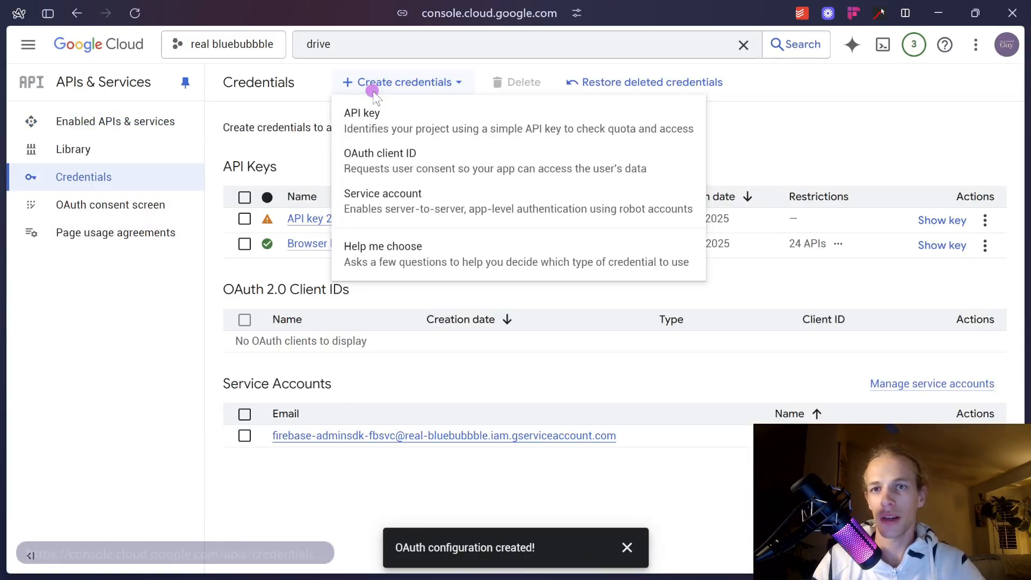
left_click(435, 167)
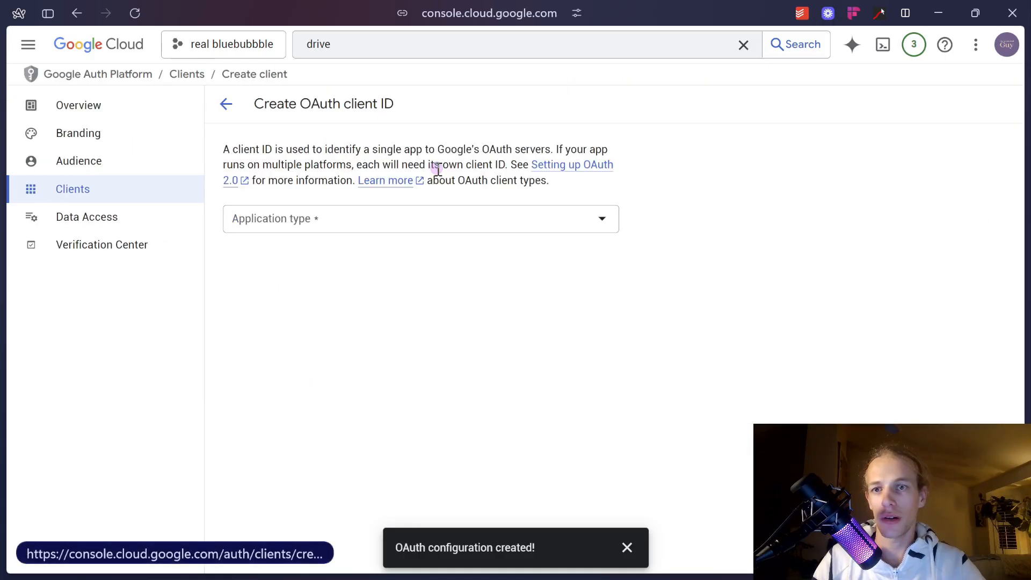
Make the client a Web application named 'n8' with an empty redirect URI entry.
left_click(399, 216)
left_click(376, 228)
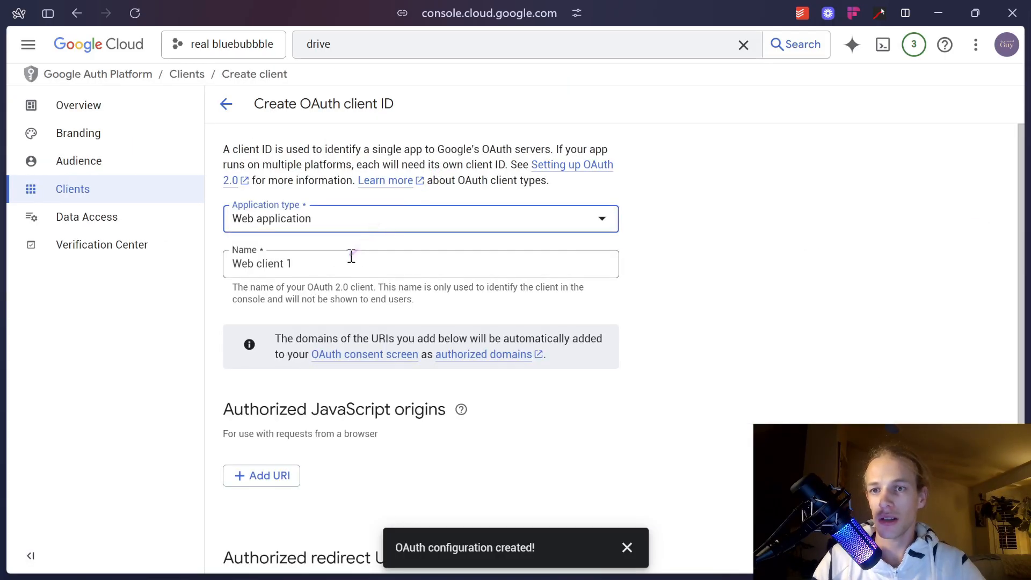
left_click_drag(352, 256, 212, 257)
type("n8n drive automatedguy")
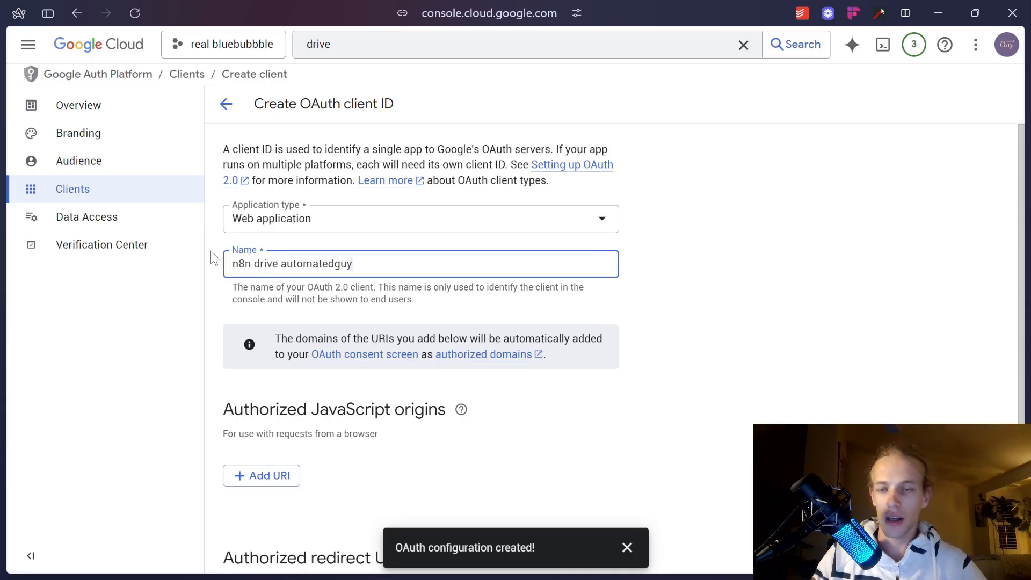
scroll(300, 288, "down", 3)
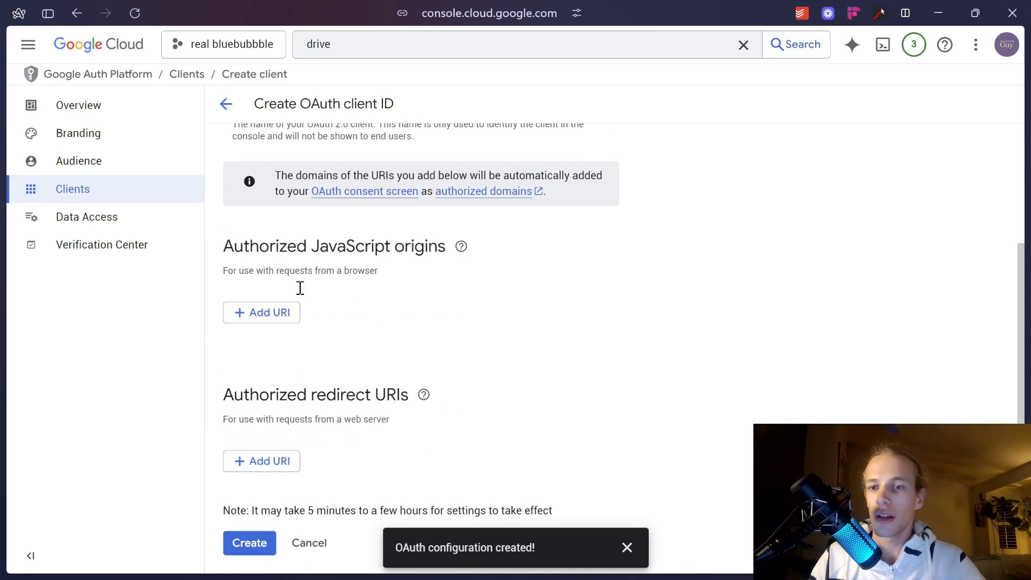
left_click(268, 460)
Paste n8n's OAuth callback URL as the authorized redirect URI.
mouse_move(61, 226)
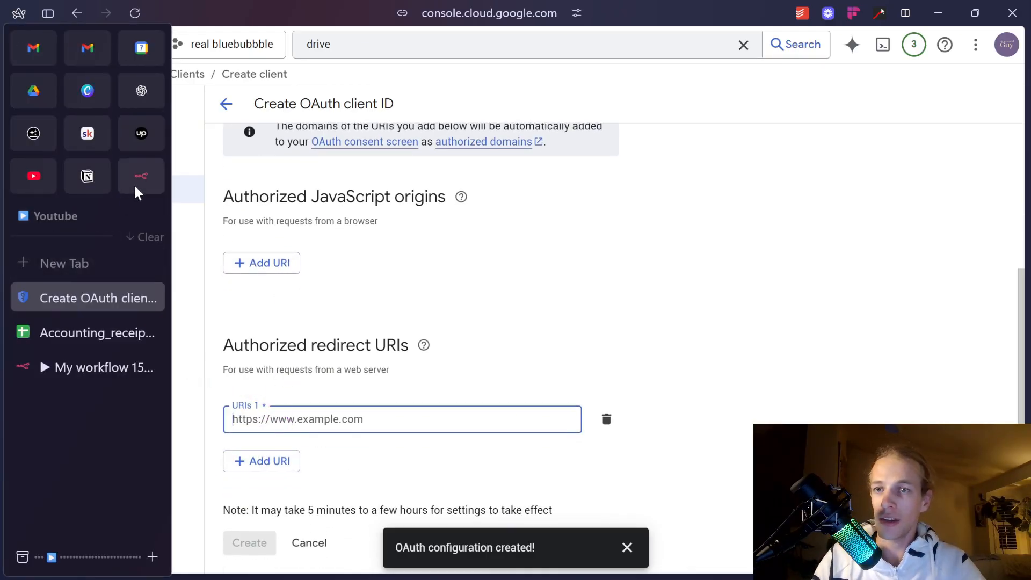
left_click(86, 366)
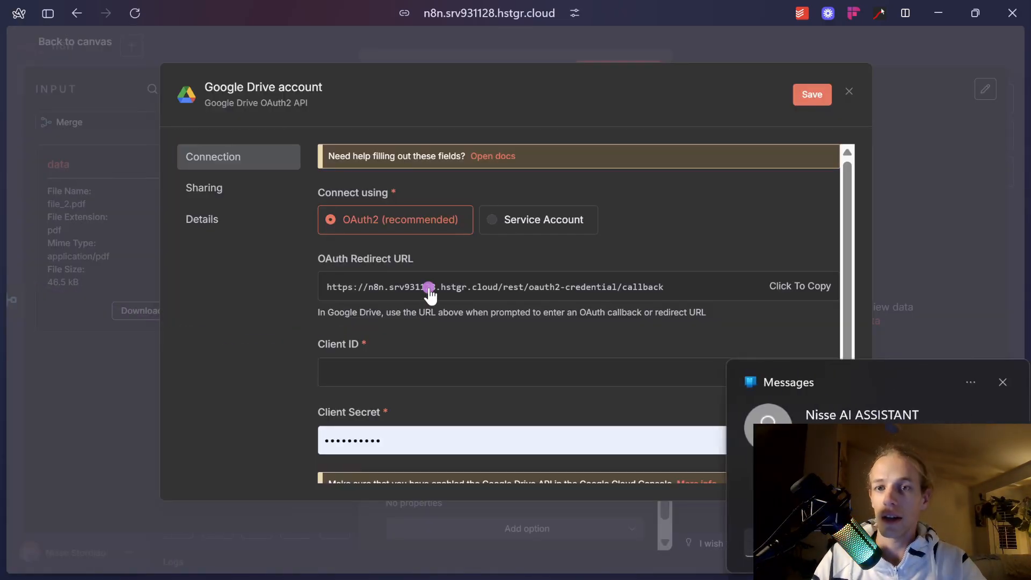
left_click(1003, 382)
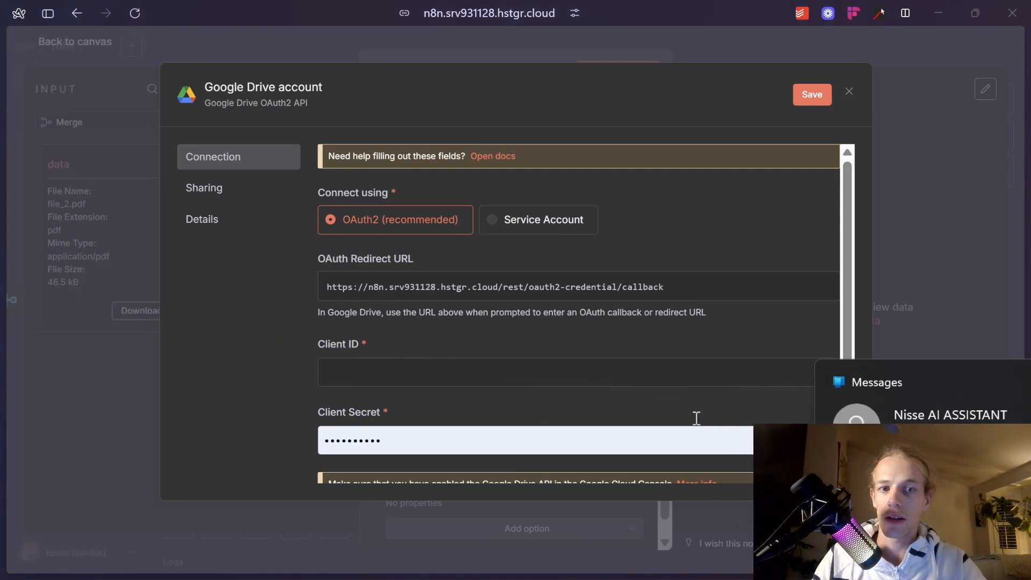
mouse_move(5, 416)
left_click(88, 298)
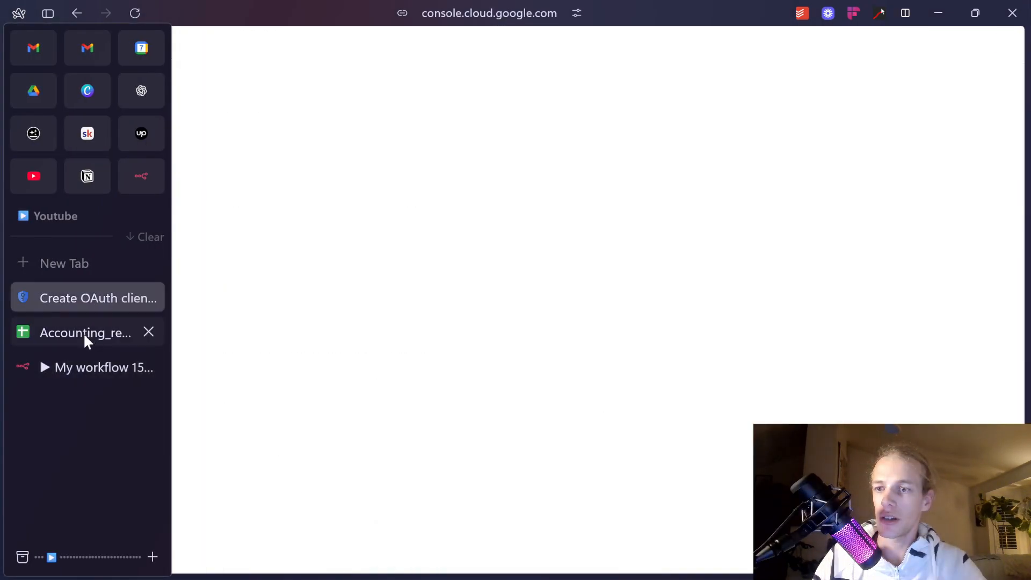
left_click(83, 333)
left_click(79, 294)
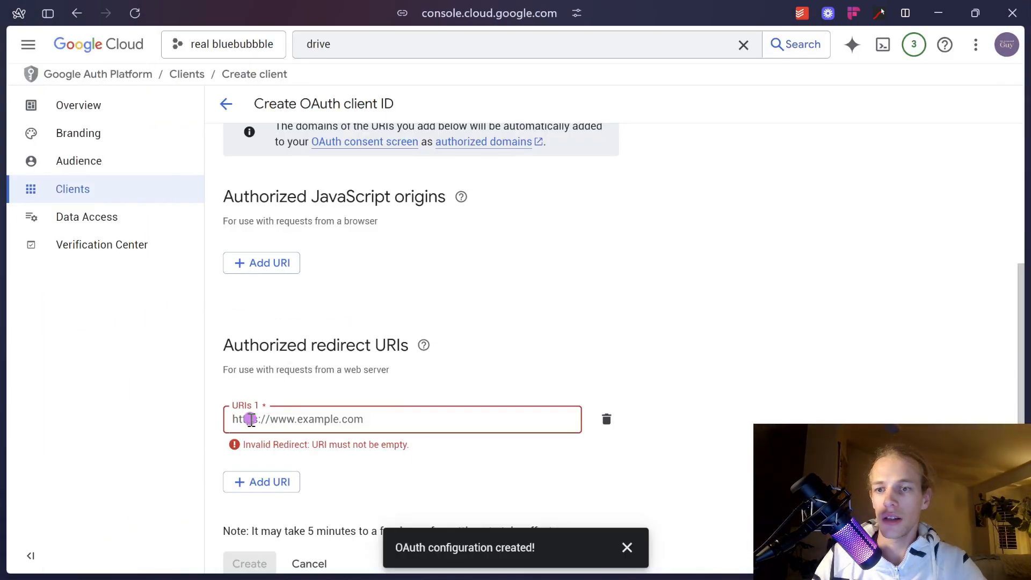
type("https://n8n.srv931128.hstgr.cloud/rest/oauth2-credential/callback")
Create the OAuth client and copy its new client ID back to n8n.
left_click(249, 543)
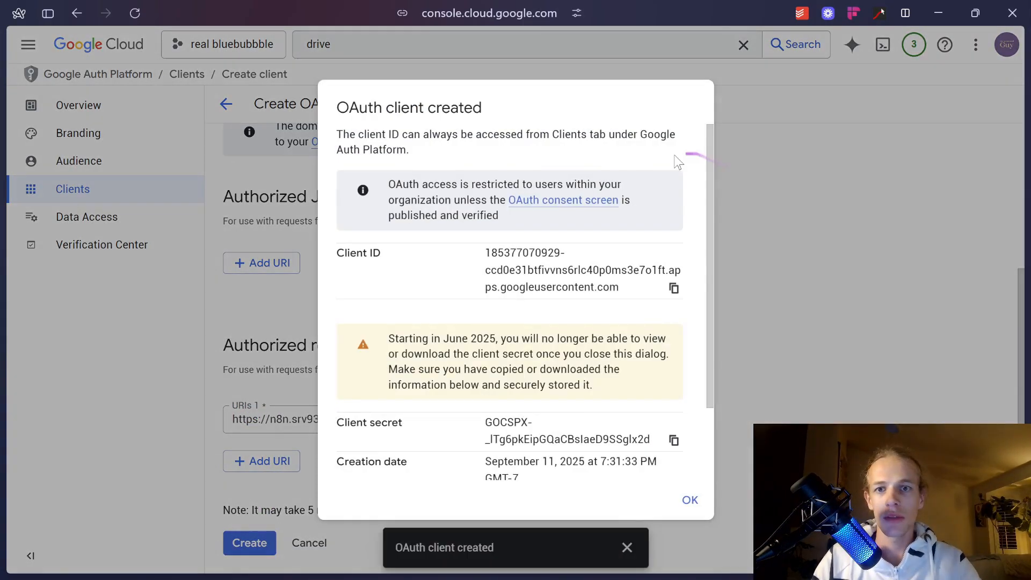
left_click(674, 289)
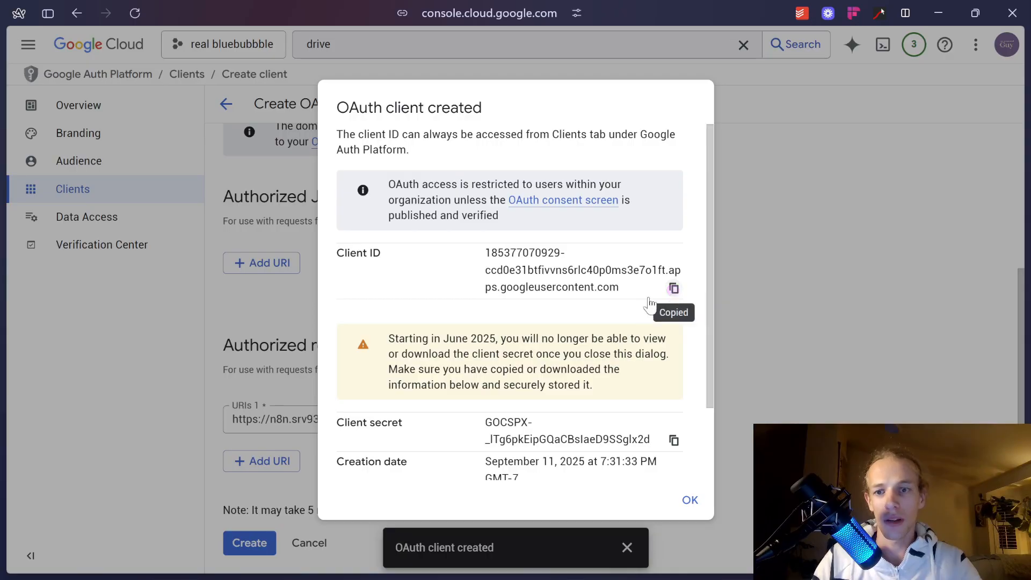
mouse_move(6, 318)
left_click(67, 368)
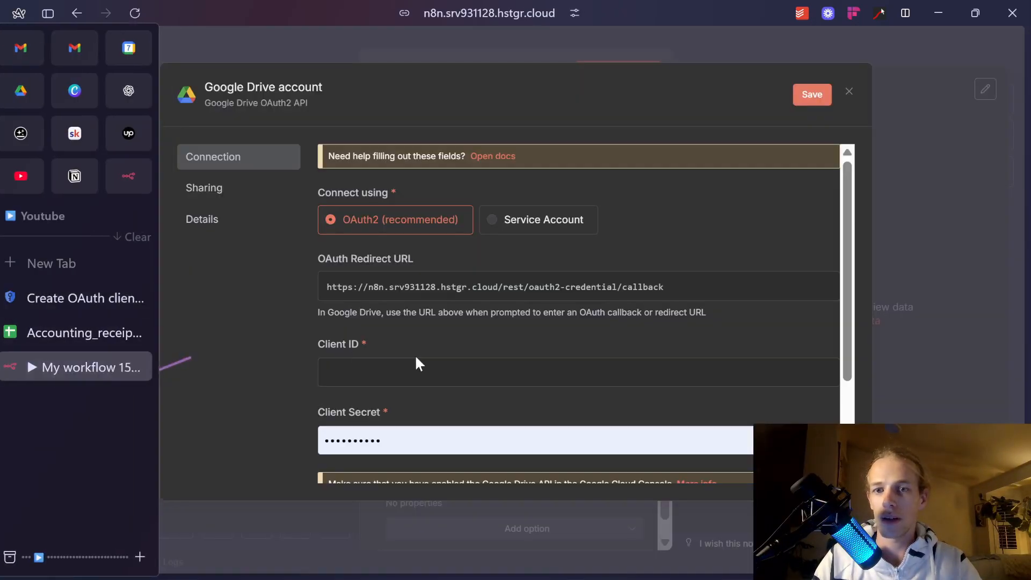
Discard the new Drive credential draft and keep the existing DRIVE credential instead.
left_click(370, 372)
key("ctrl+v")
scroll(370, 372, "down", 3)
left_click(430, 242)
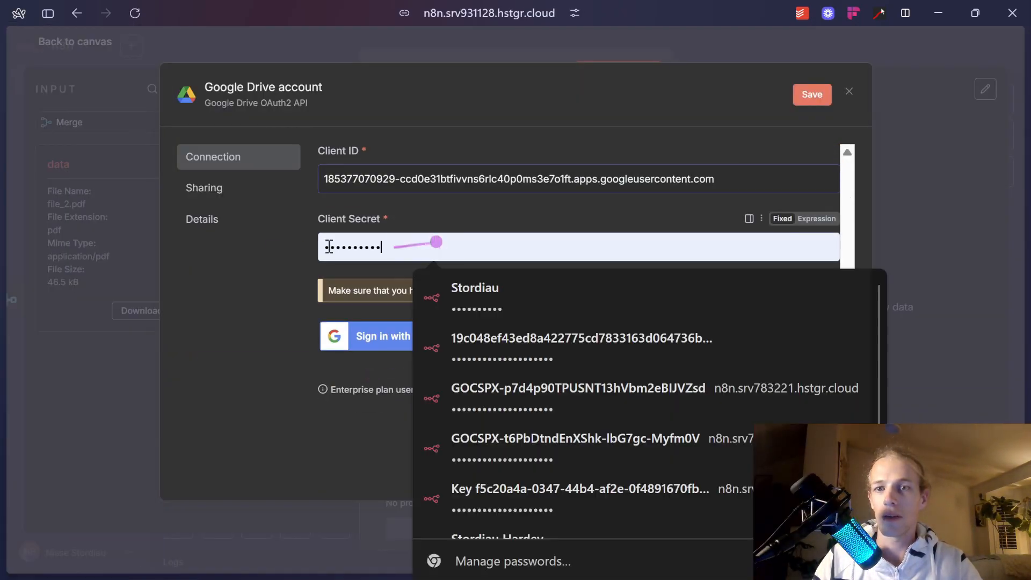
key("ctrl+a")
mouse_move(12, 282)
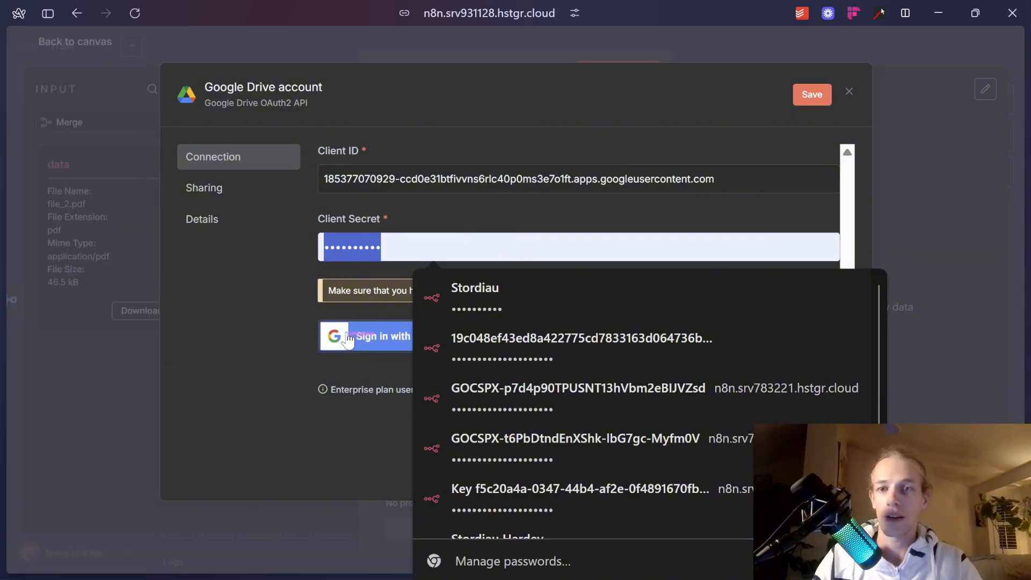
left_click(844, 91)
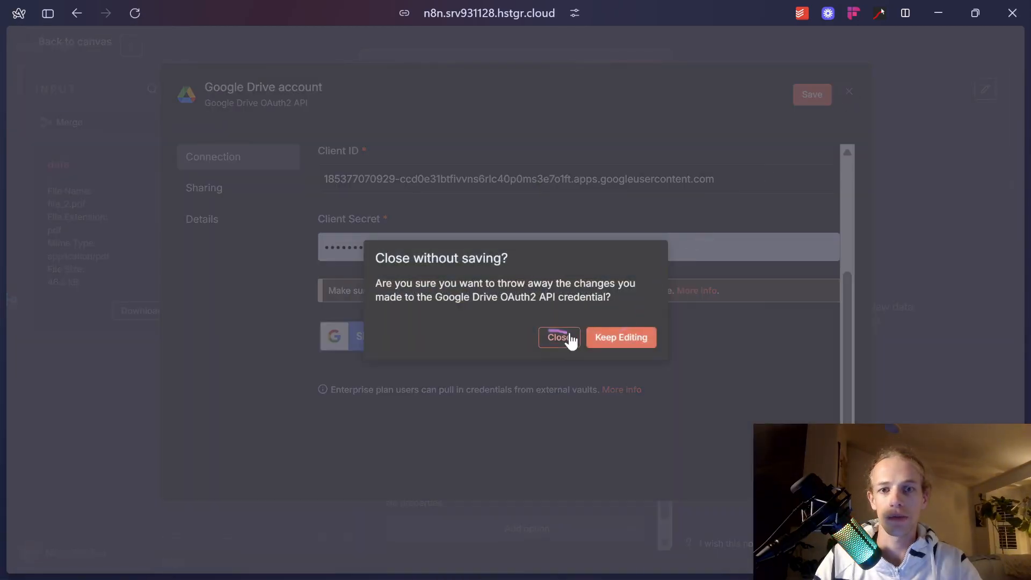
left_click(558, 337)
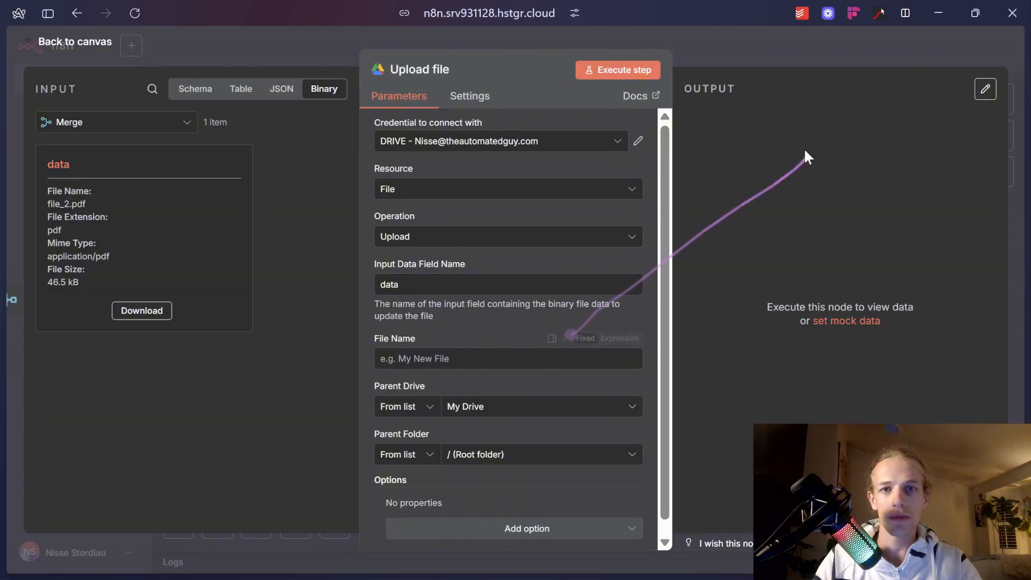
left_click(570, 144)
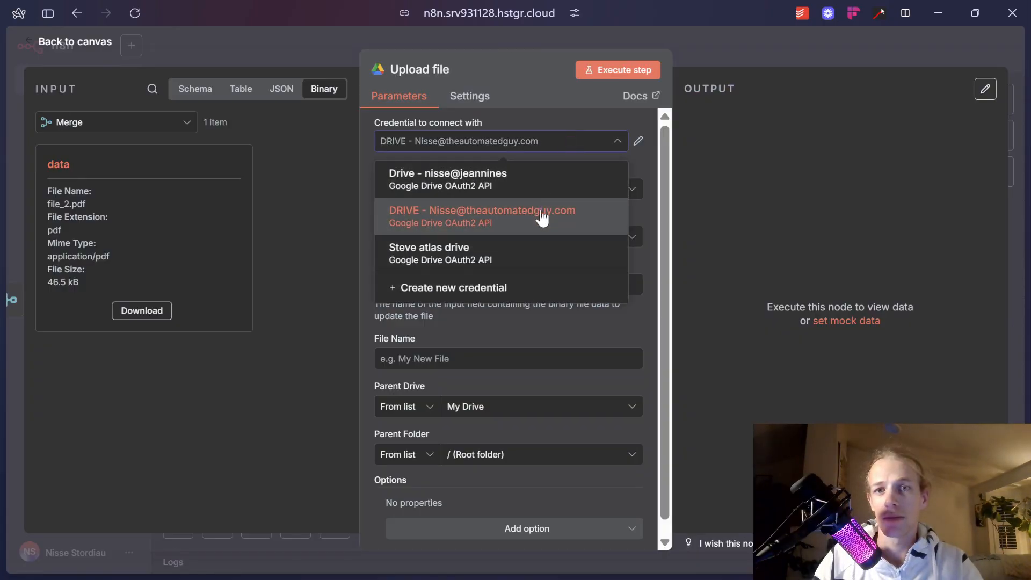
left_click(483, 212)
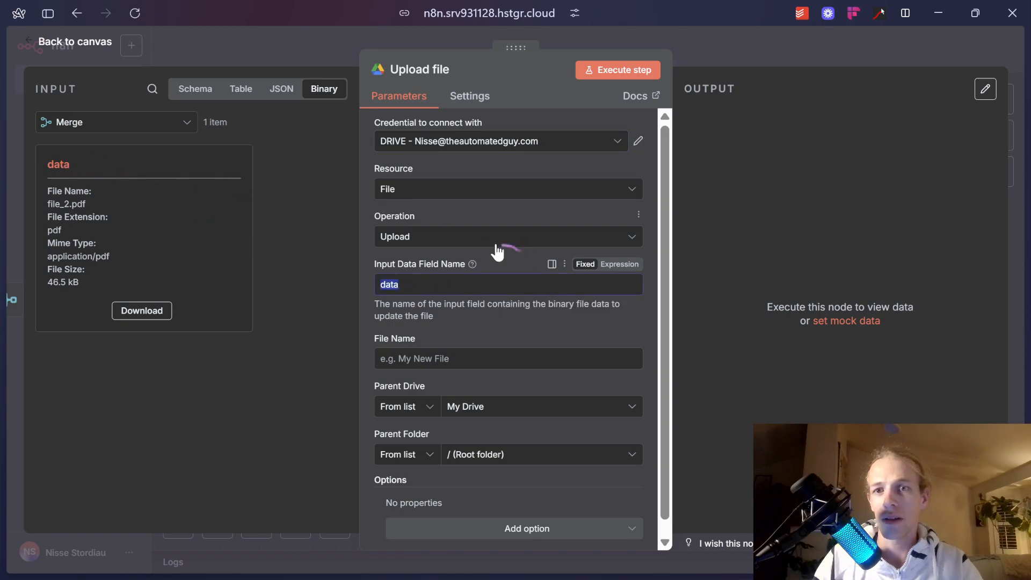
Build the File Name from receipt date, time, card_last_four_digits and items_purchased[0].
scroll(474, 280, "down", 1)
scroll(475, 280, "down", 1)
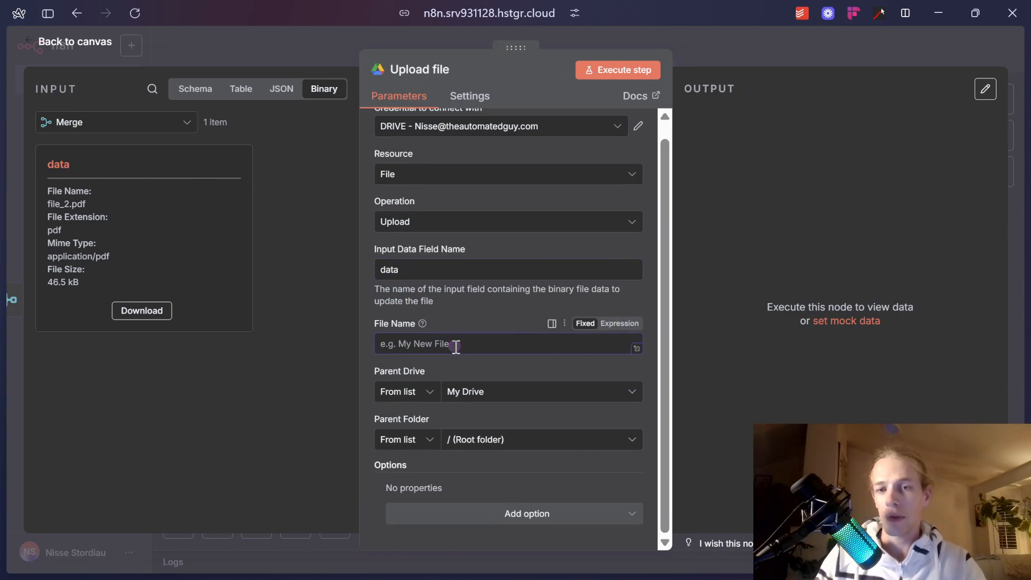
left_click(182, 94)
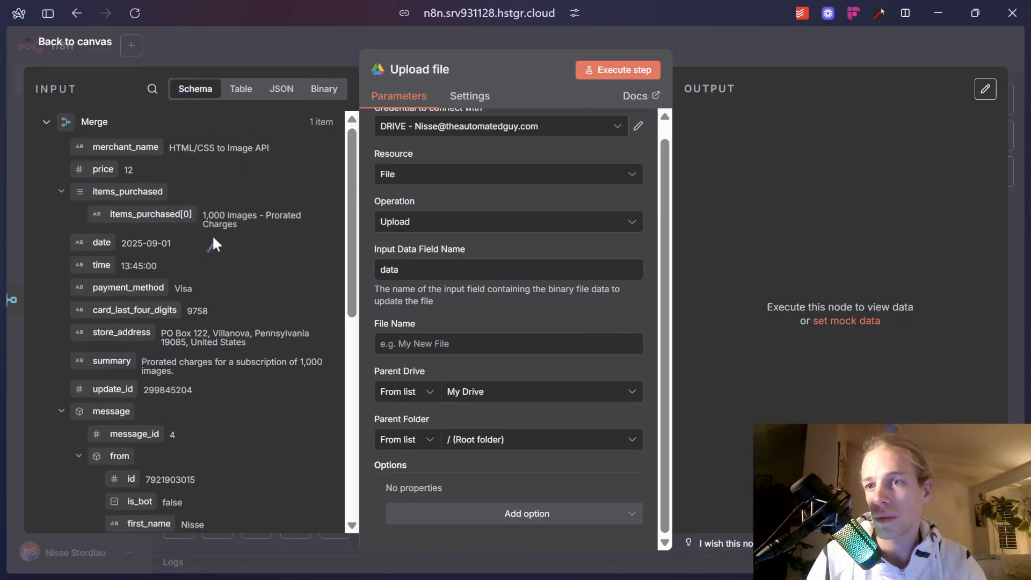
left_click(388, 344)
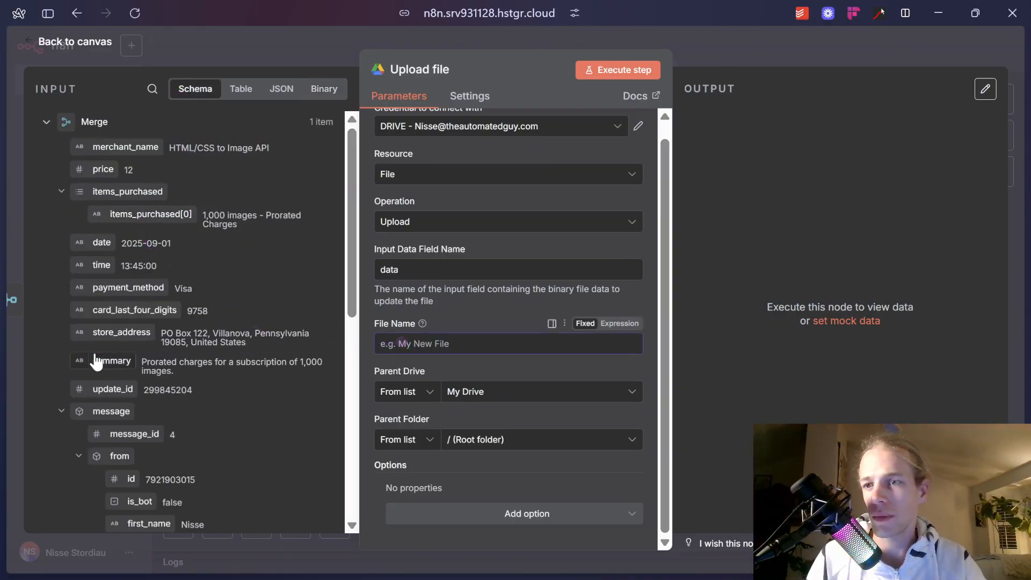
left_click(43, 124)
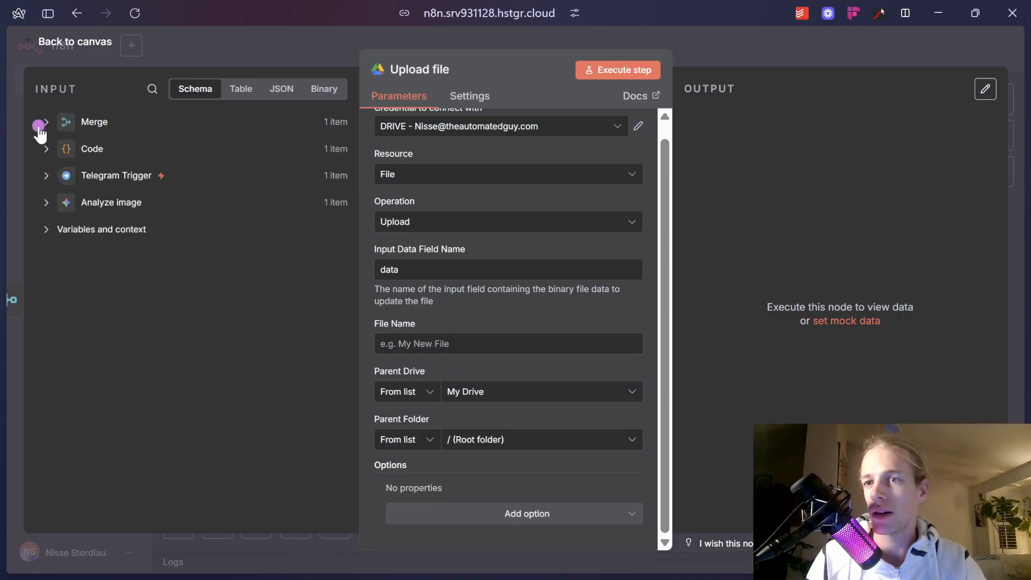
left_click(48, 149)
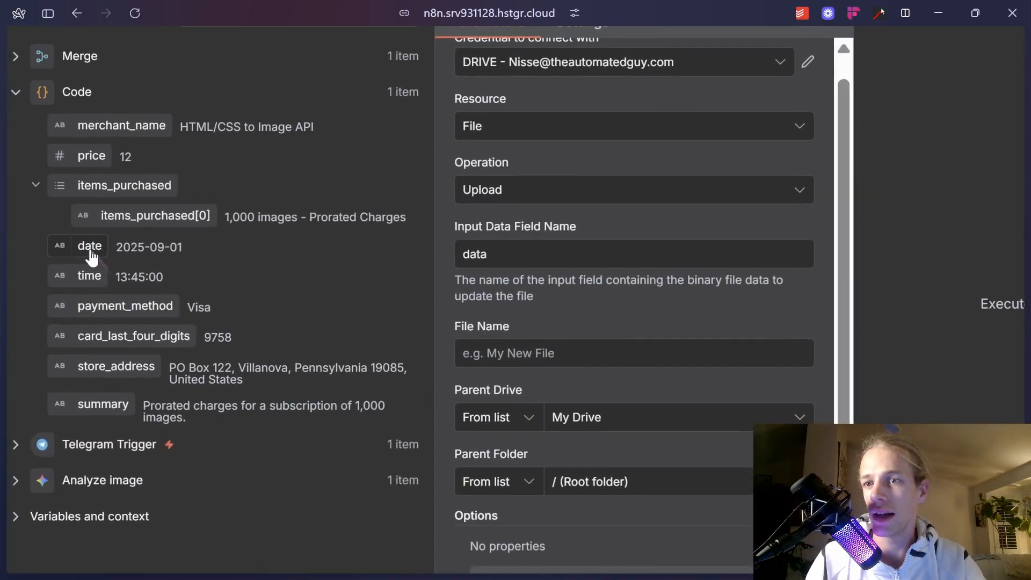
left_click_drag(92, 257, 475, 353)
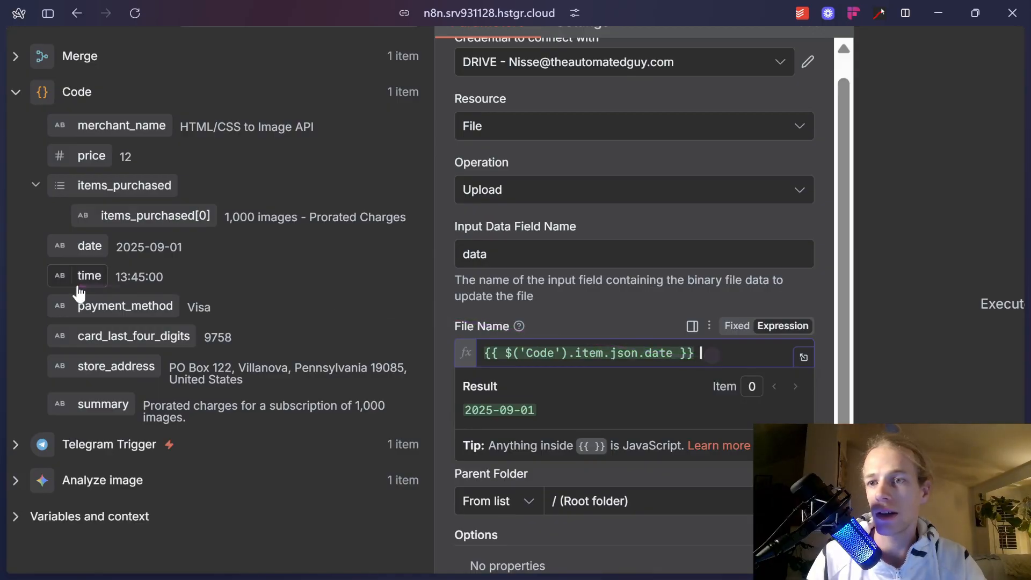
left_click_drag(80, 277, 729, 357)
left_click(713, 367)
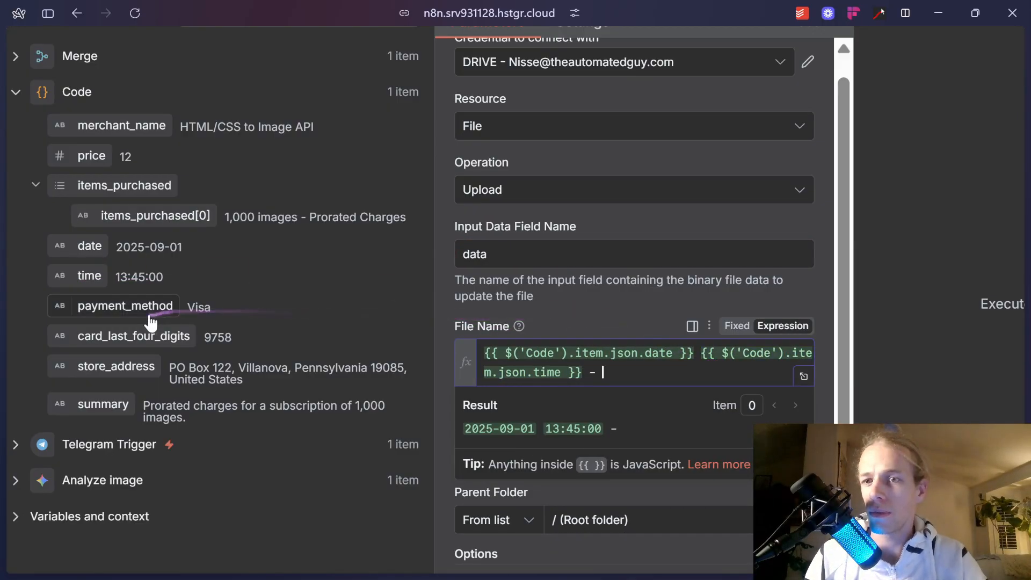
left_click_drag(159, 337, 640, 377)
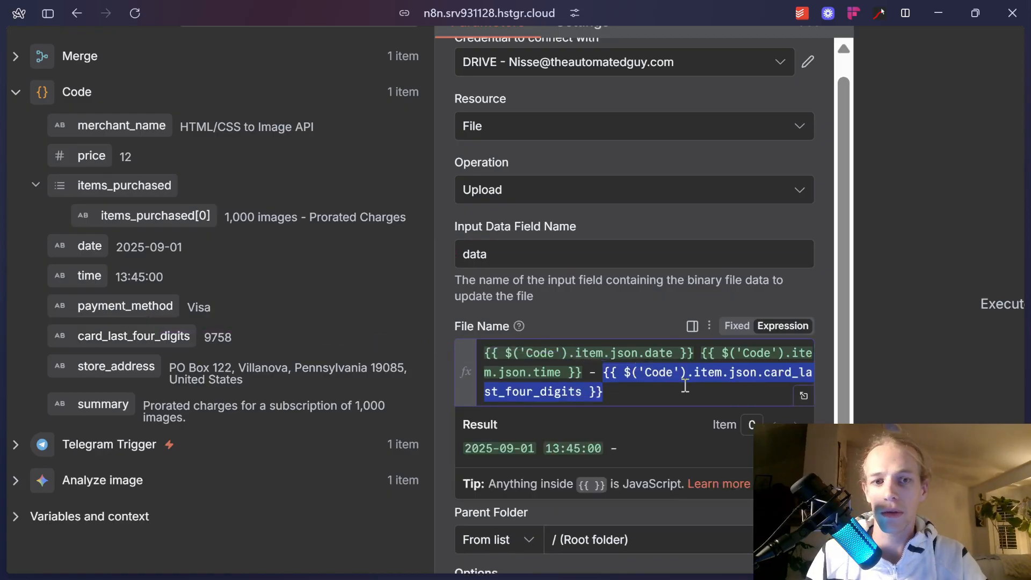
left_click(675, 390)
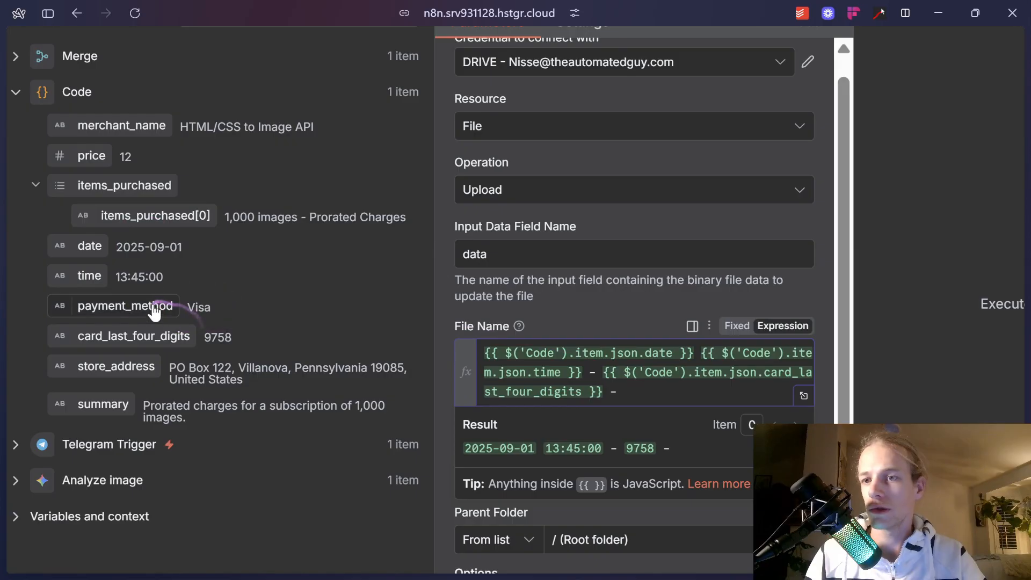
left_click_drag(143, 218, 714, 395)
left_click(618, 322)
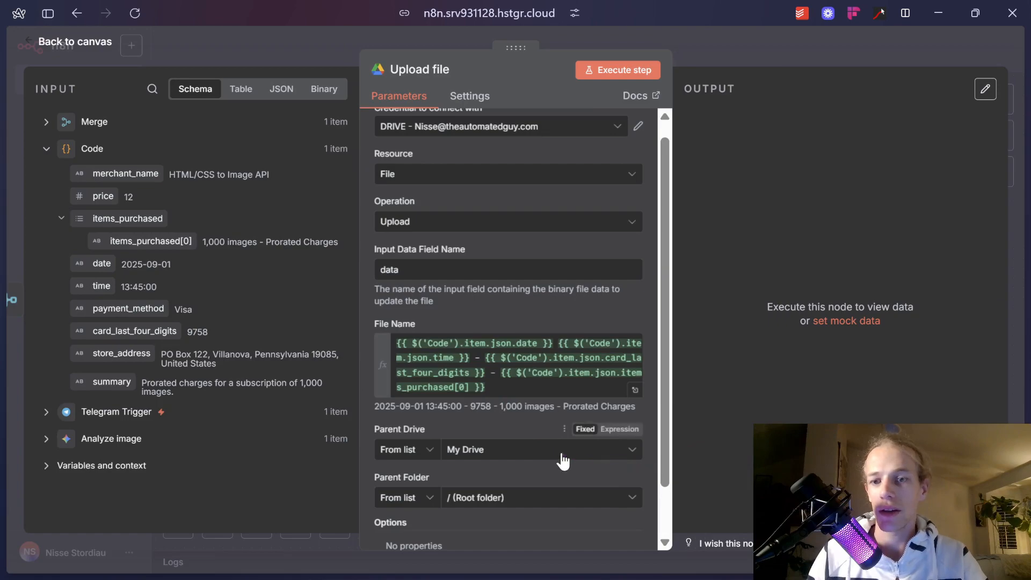
Set the upload Parent Folder to AI Agent.
scroll(513, 485, "down", 1)
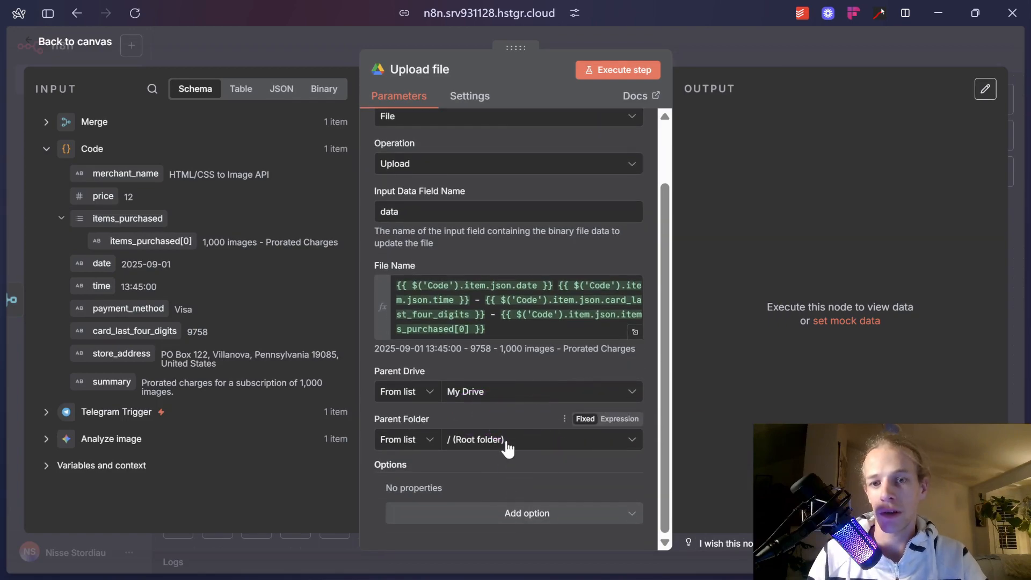
left_click(543, 447)
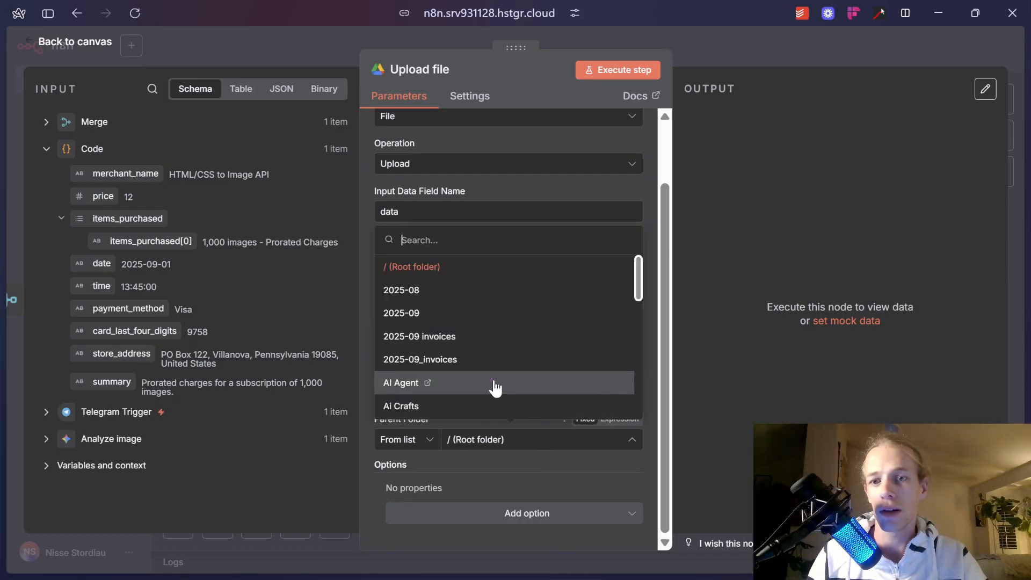
left_click(494, 385)
left_click(717, 49)
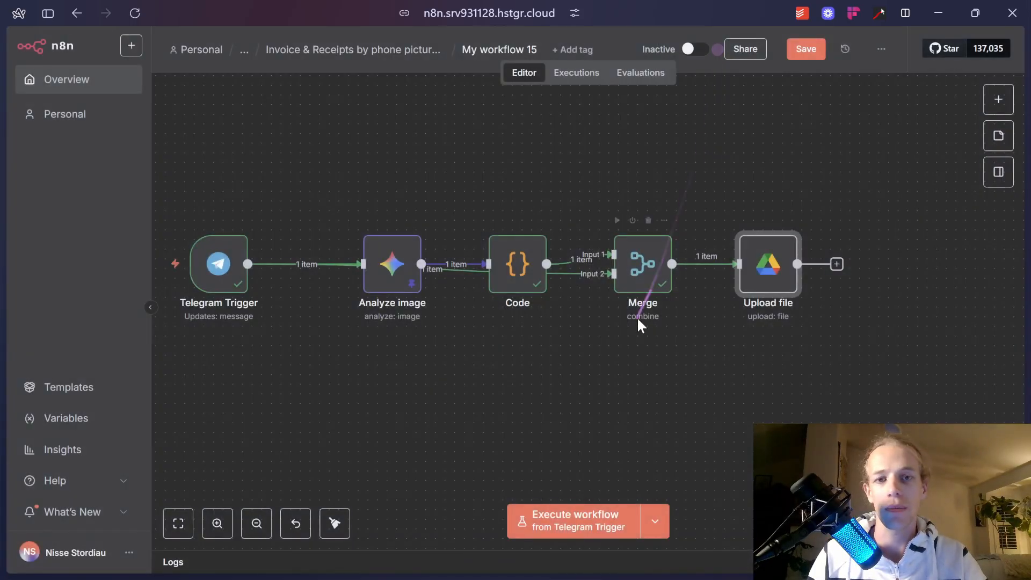
Move the Upload file node further right to make room after Merge.
left_click_drag(756, 266, 900, 274)
mouse_move(757, 267)
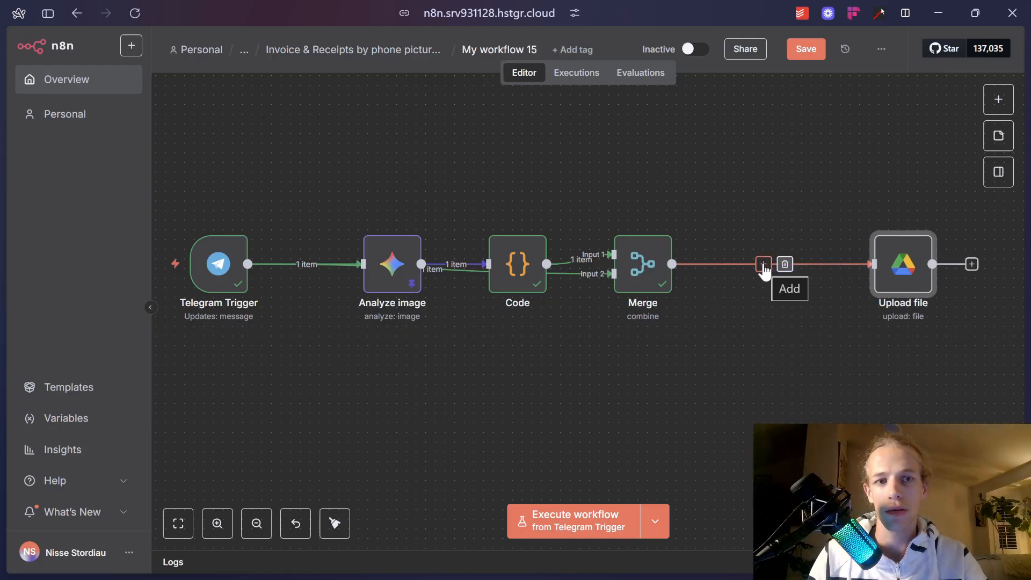
scroll(717, 287, "down", 10)
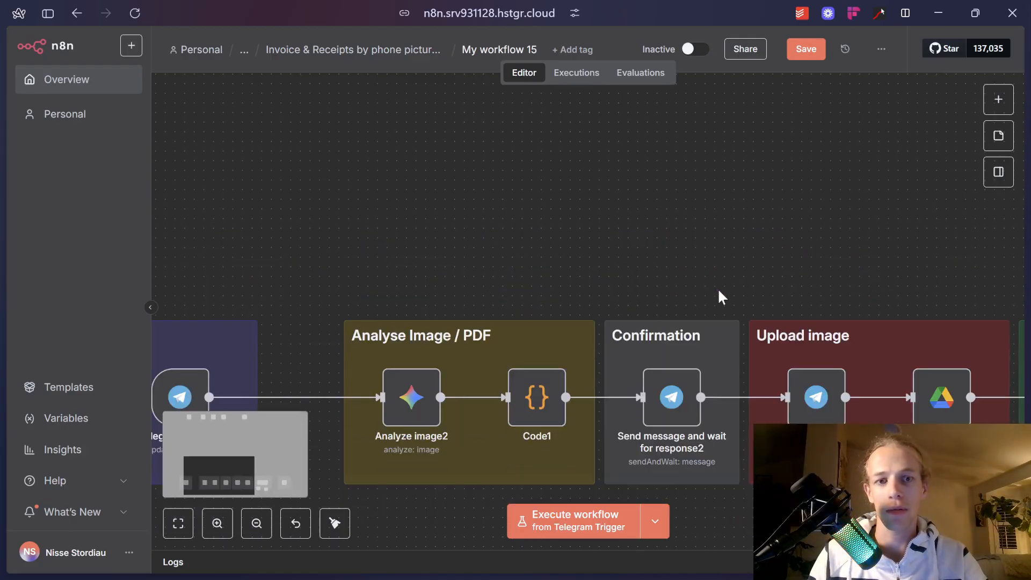
scroll(661, 317, "up", 10)
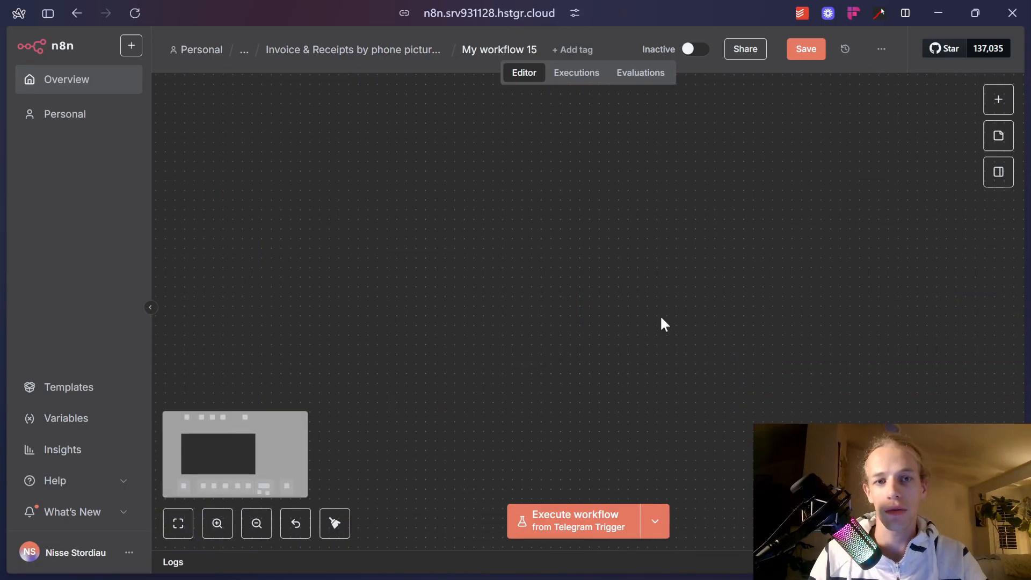
Insert a Telegram 'Send message and wait for response' node after Merge.
left_click(762, 265)
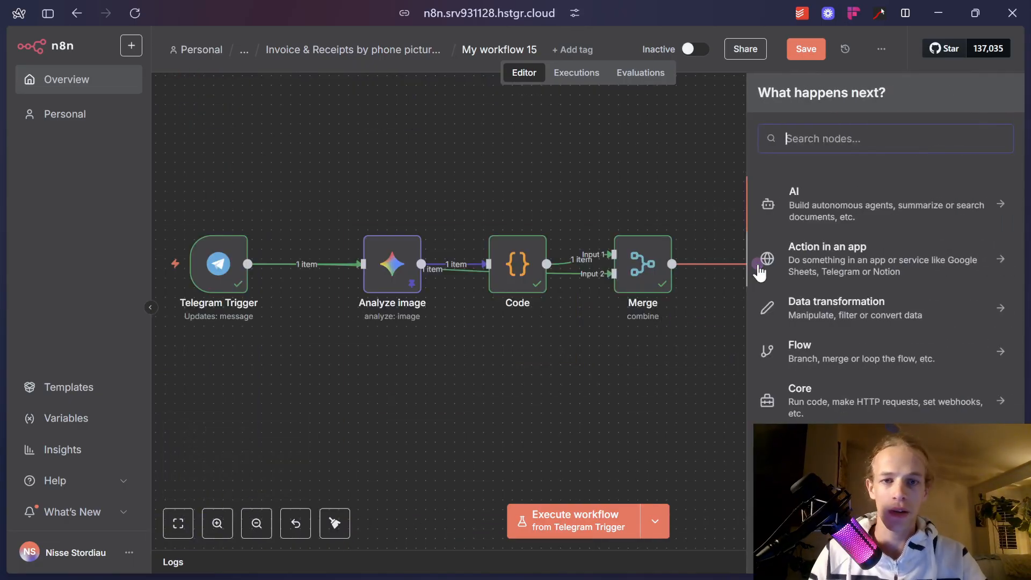
type("telegram")
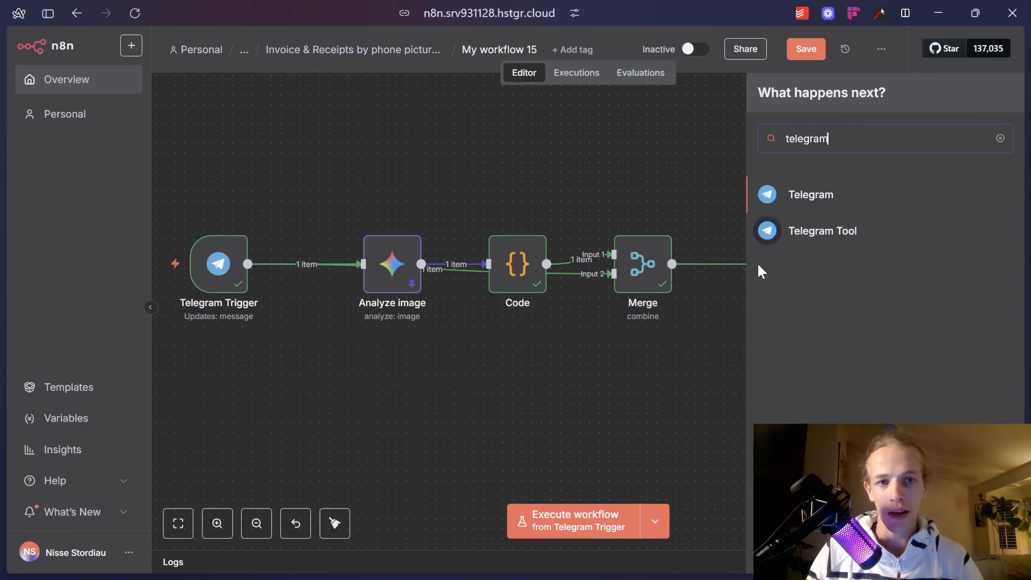
left_click(811, 195)
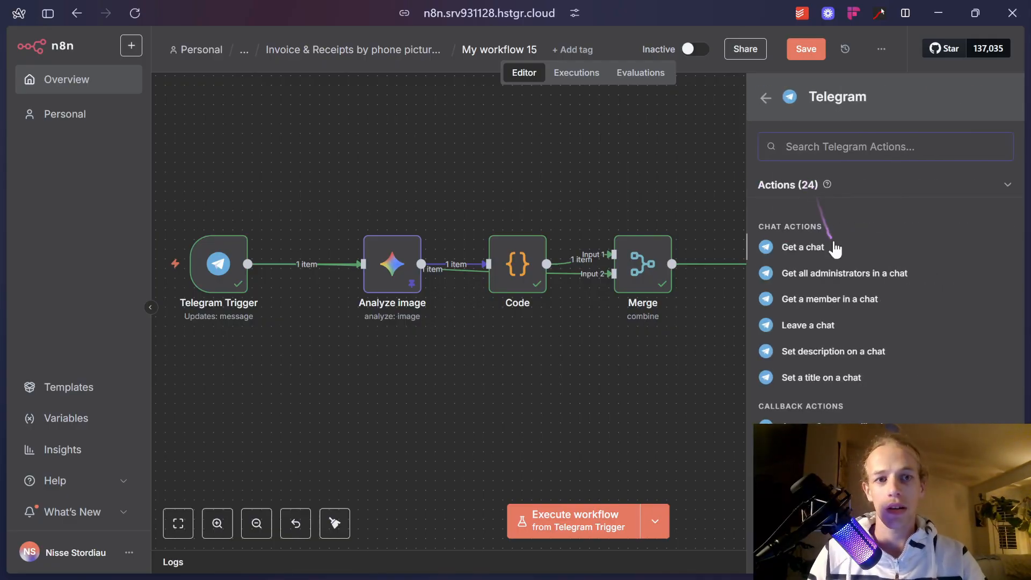
scroll(886, 301, "down", 8)
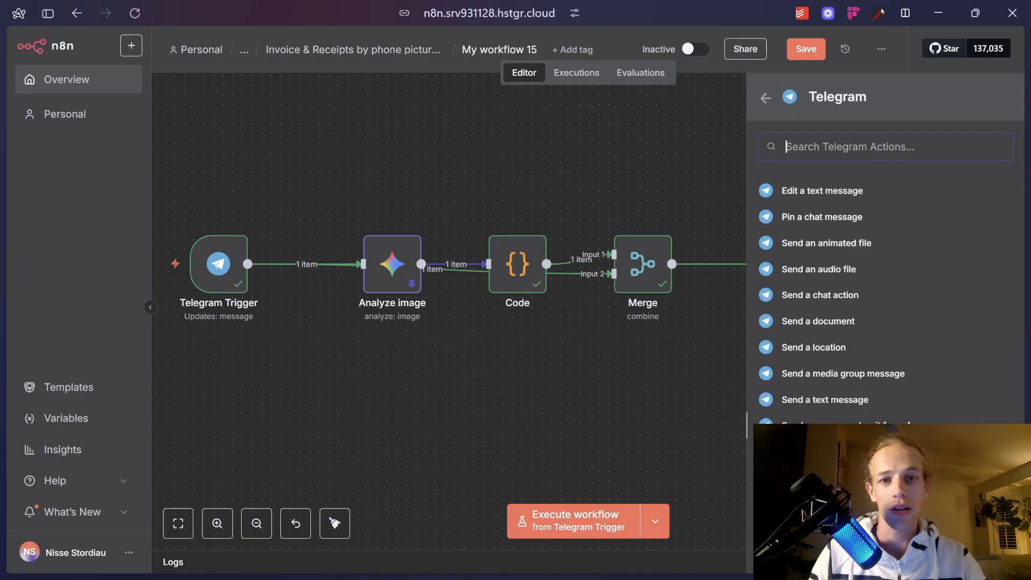
left_click(908, 424)
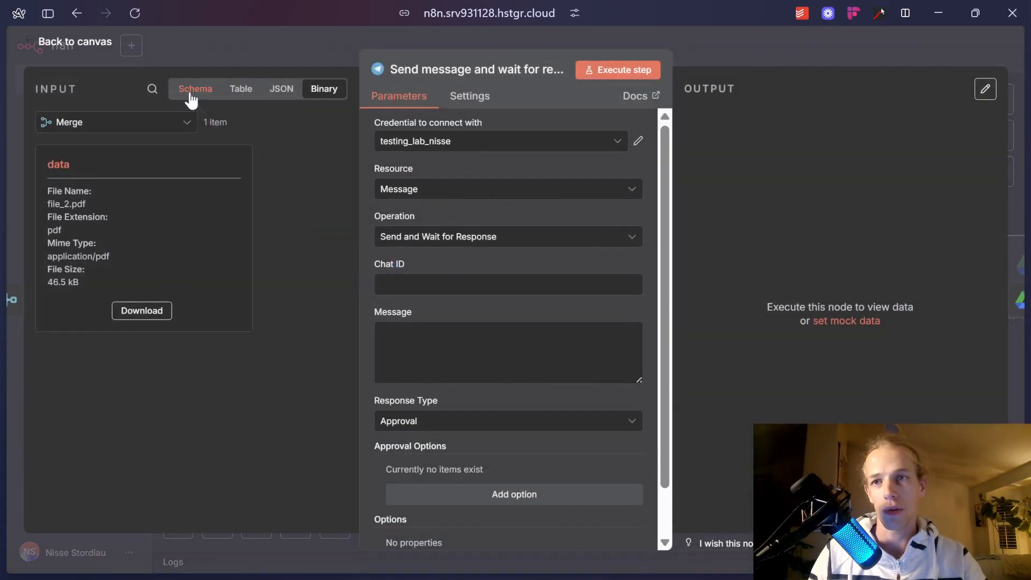
Use the 'Telegram - youtube demo' credential and map the trigger's chat.id into Chat ID.
left_click(192, 95)
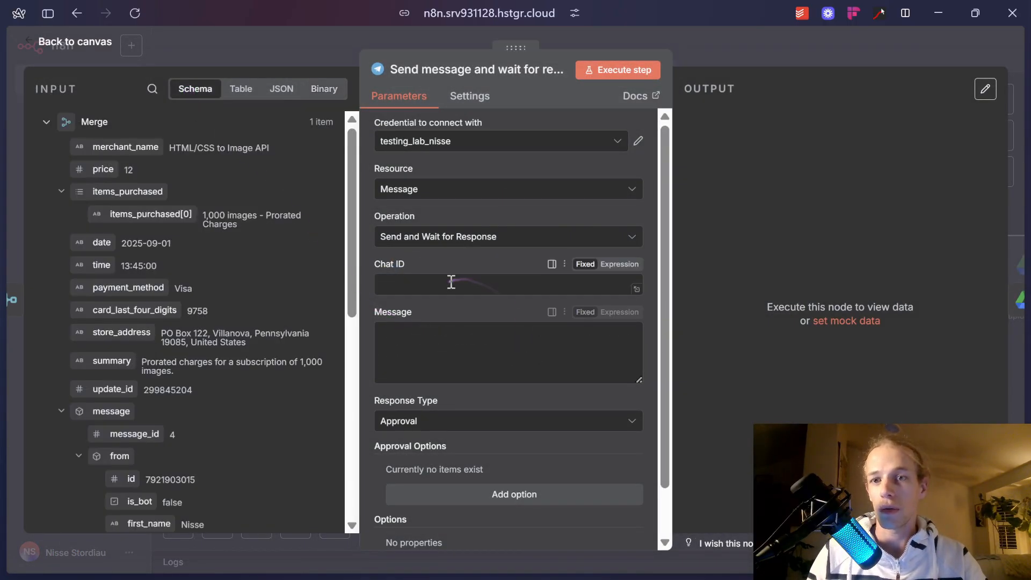
left_click(472, 139)
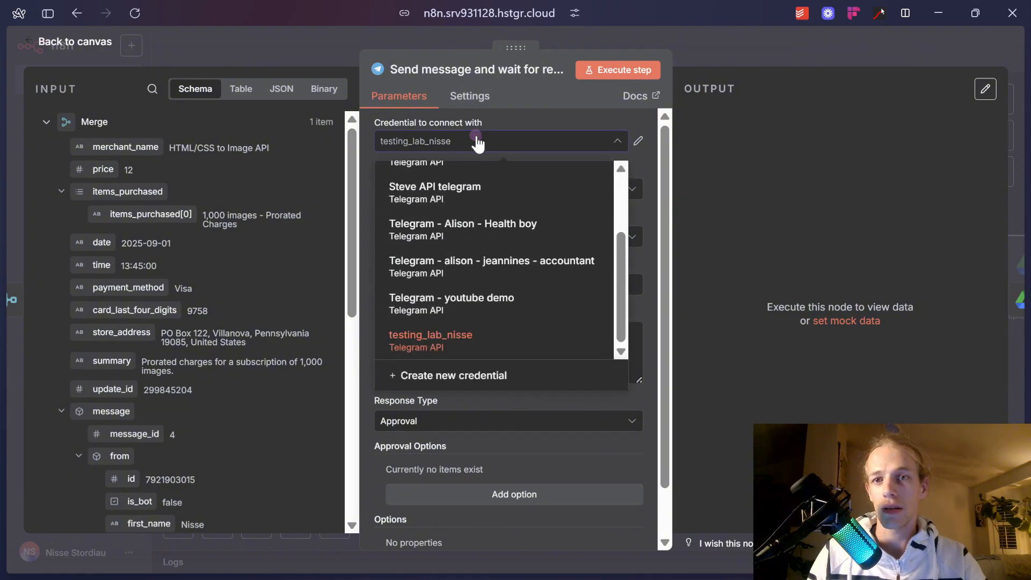
left_click(526, 318)
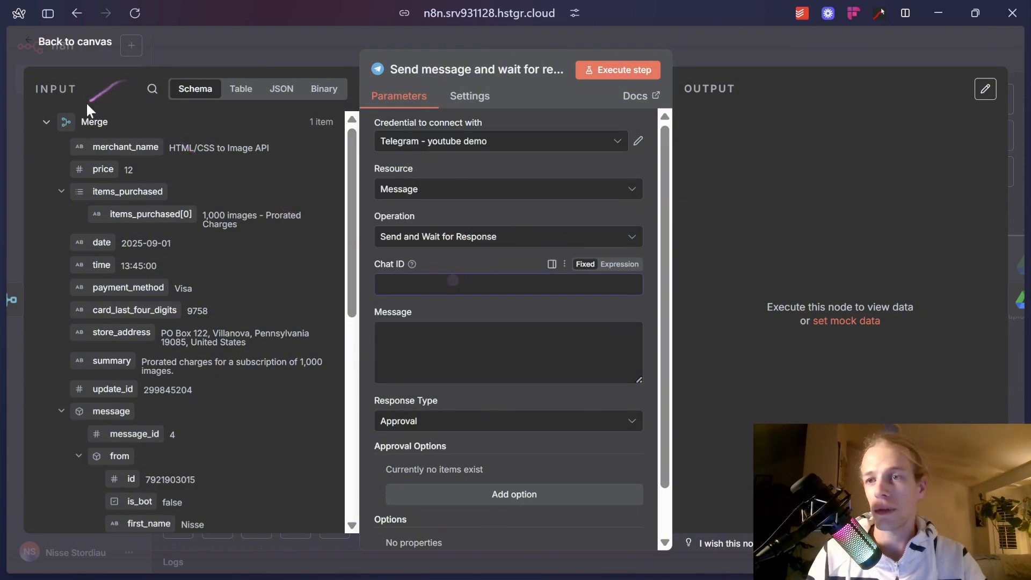
left_click(46, 122)
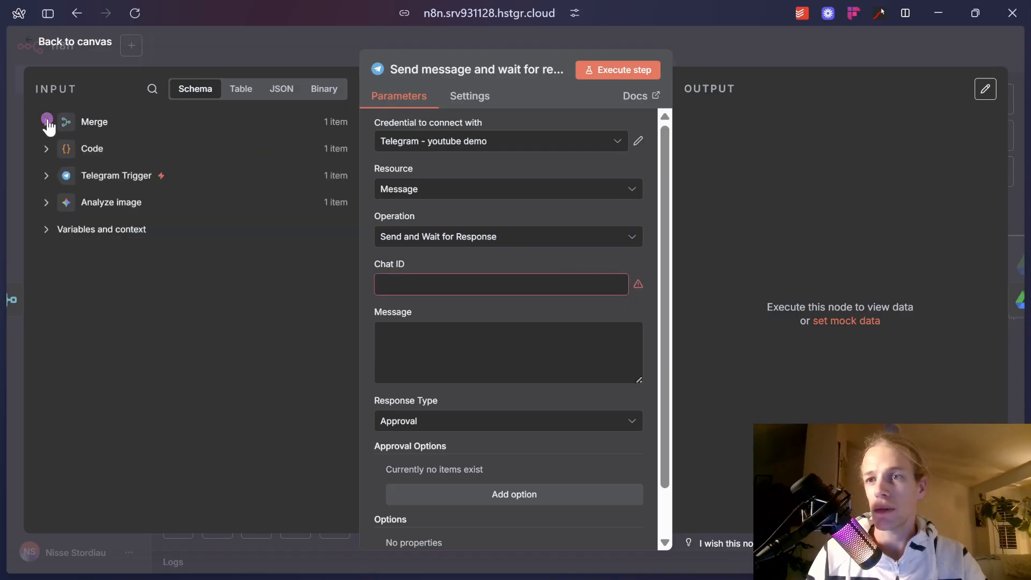
left_click(46, 175)
scroll(129, 267, "down", 5)
left_click_drag(130, 214, 477, 293)
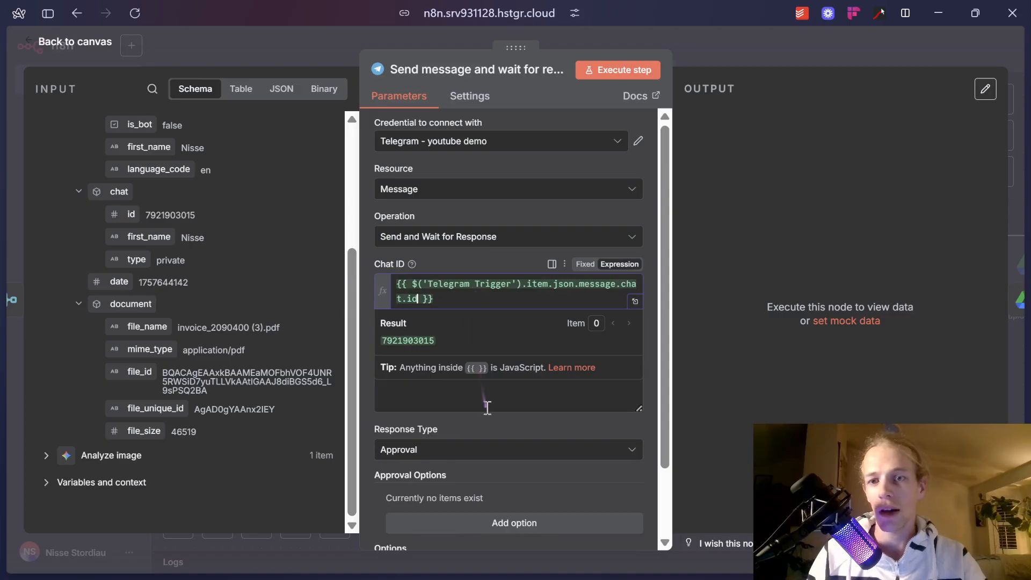
left_click(486, 407)
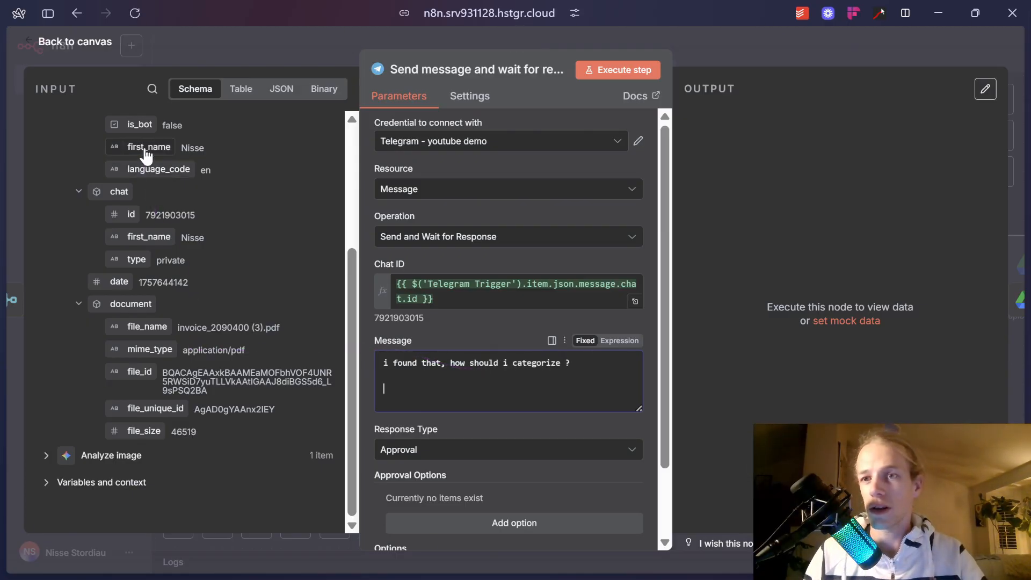
Add 'Date :' and 'Time :' lines with the Code node's receipt date and time.
scroll(161, 231, "up", 4)
left_click(50, 148)
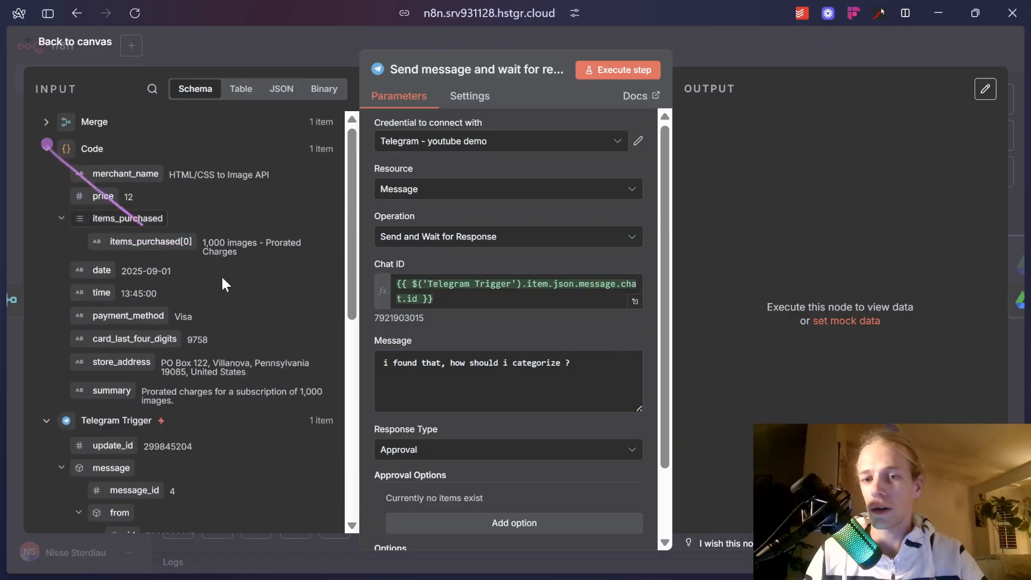
left_click_drag(102, 276, 397, 388)
type("Date :")
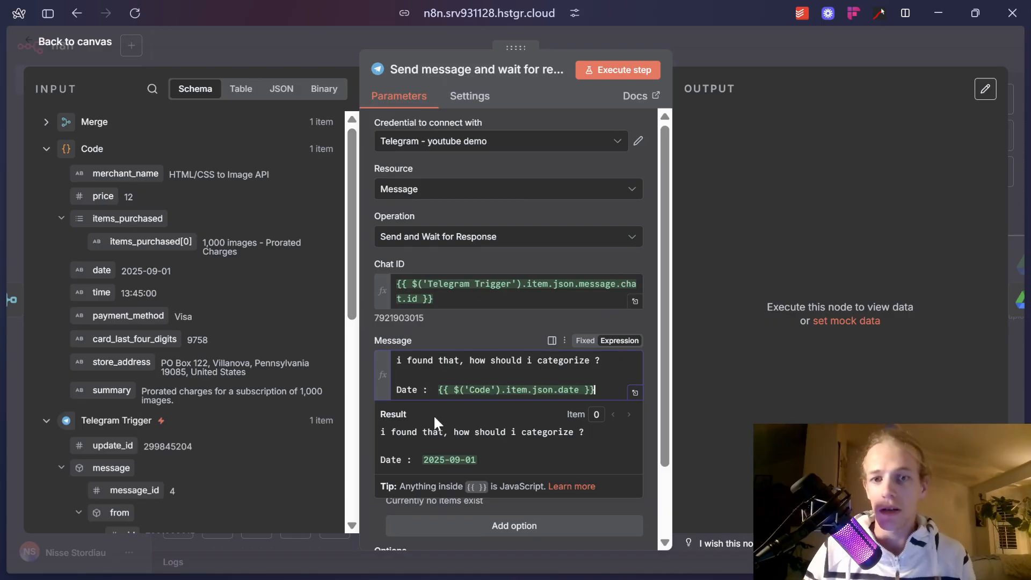
left_click_drag(102, 292, 576, 406)
type("Time :")
key("ctrl+a")
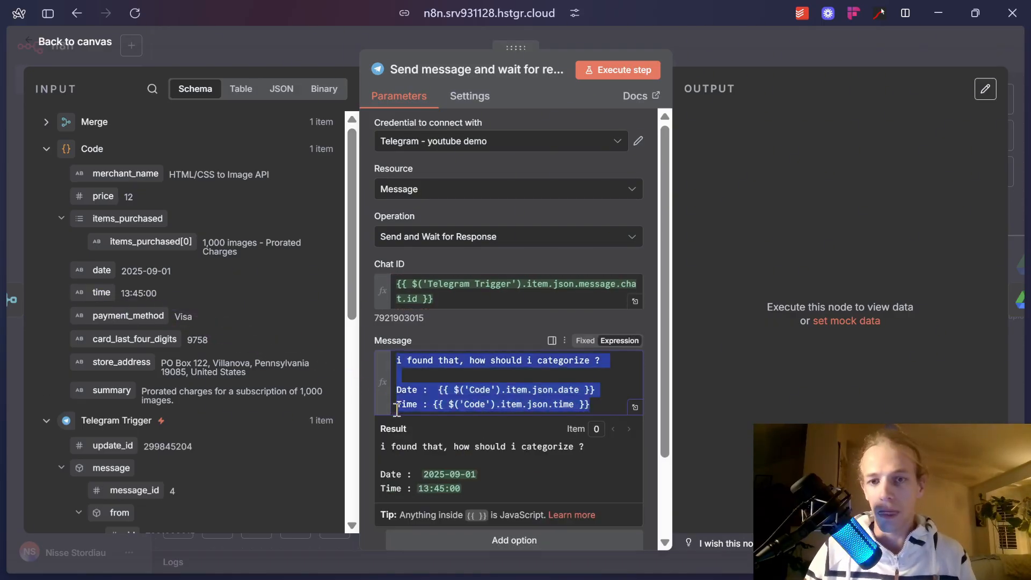
key("Right")
key("Return")
left_click(635, 422)
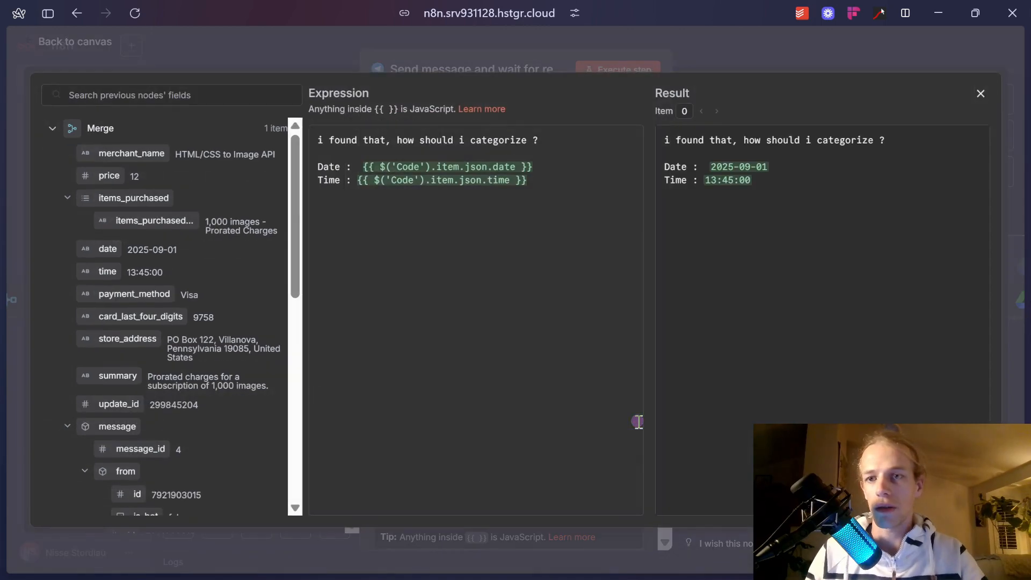
Add payment method, card last four digits and store address lines to the message.
key("ctrl+plus")
key("ctrl+plus")
scroll(173, 342, "up", 2)
scroll(177, 316, "down", 1)
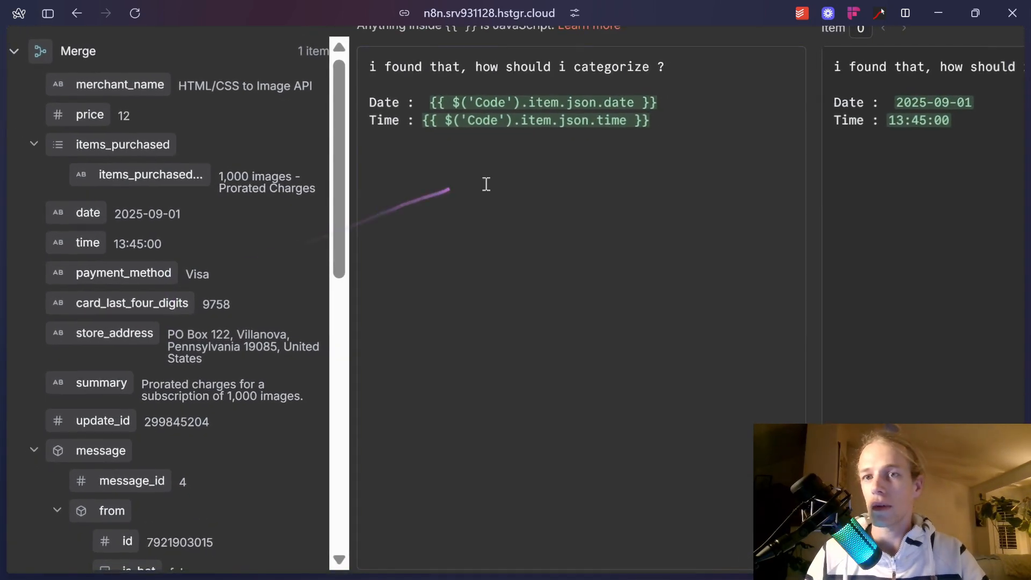
left_click(485, 183)
type("PAyment method :")
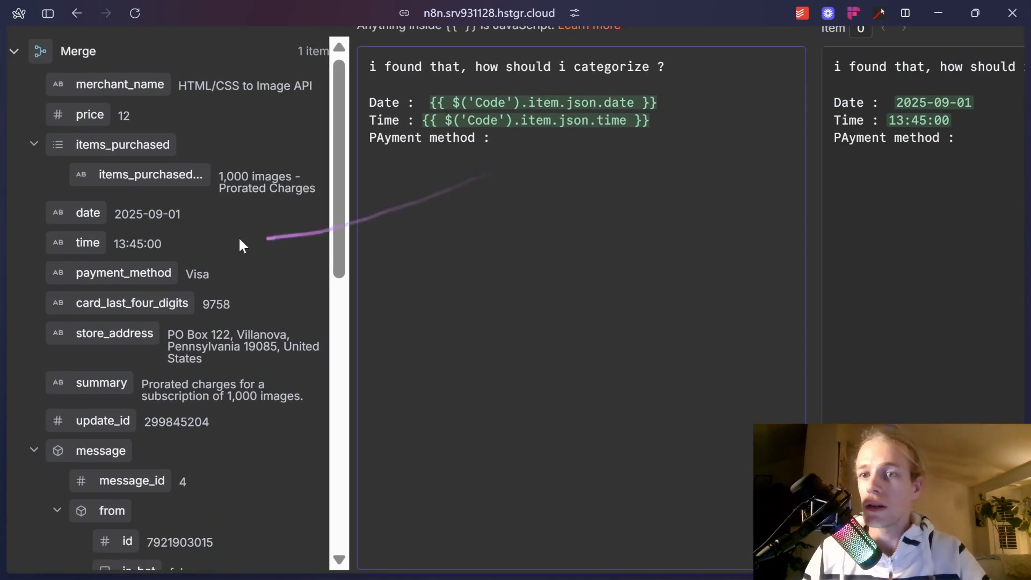
left_click_drag(124, 273, 727, 206)
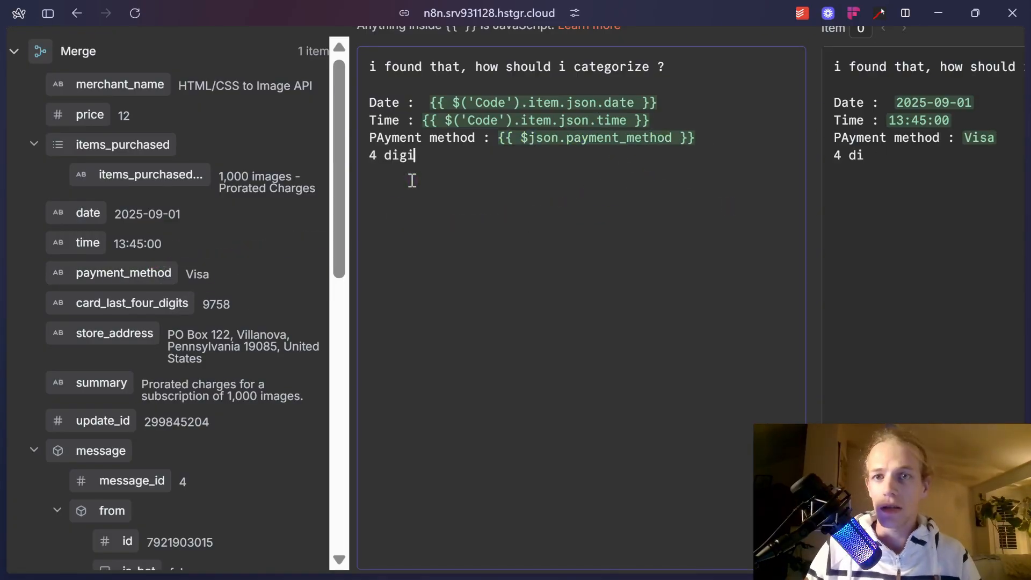
left_click_drag(98, 299, 478, 175)
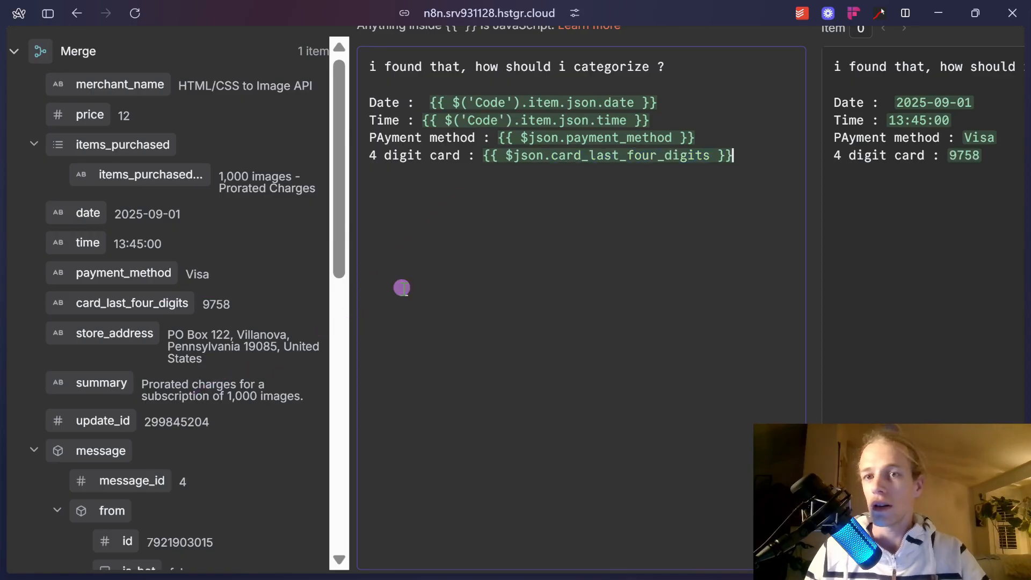
key("Return")
type("store adress :")
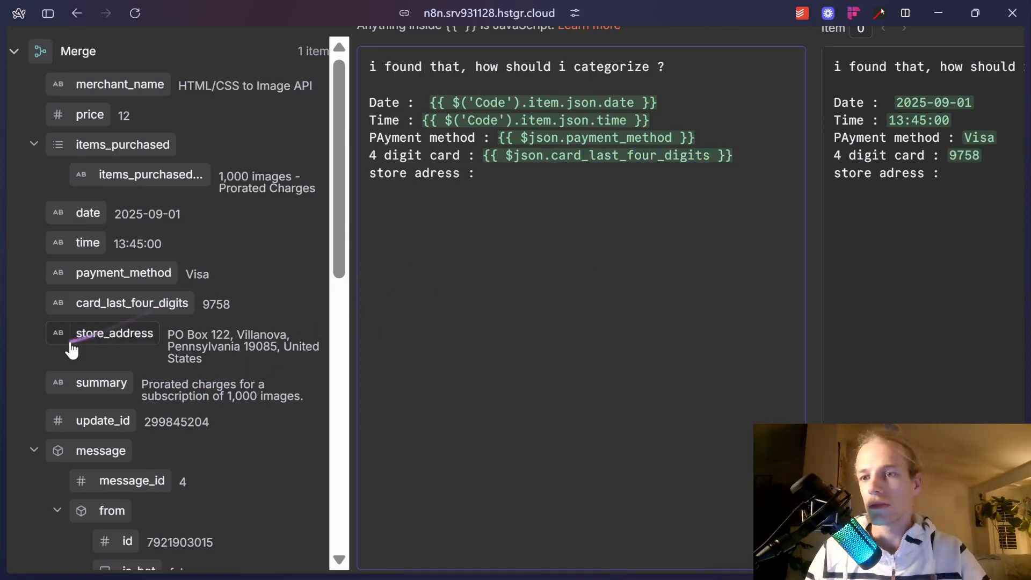
left_click_drag(73, 339, 486, 177)
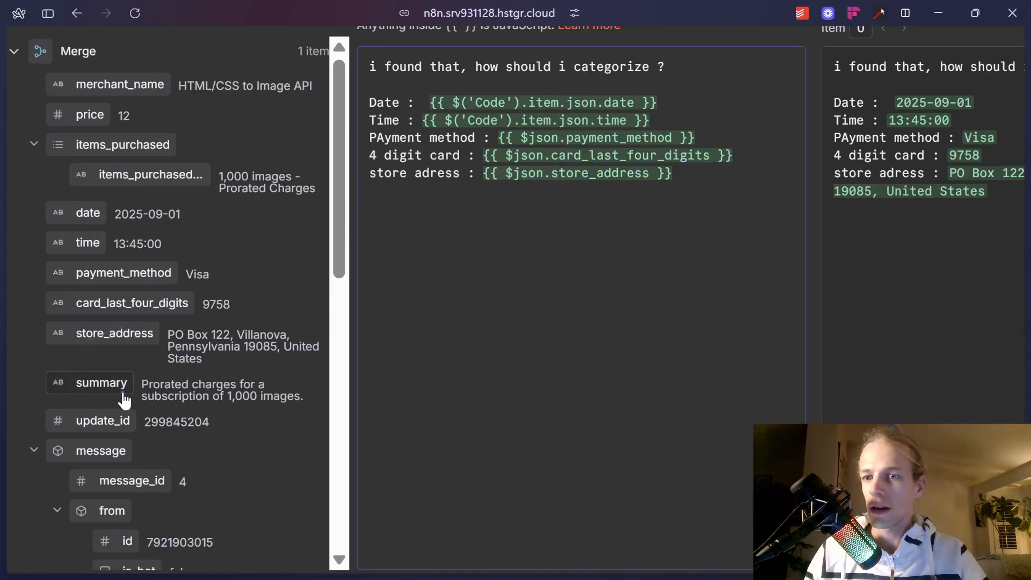
Add the first purchased item and summary, and mark the Date label with **.
left_click_drag(161, 183, 376, 190)
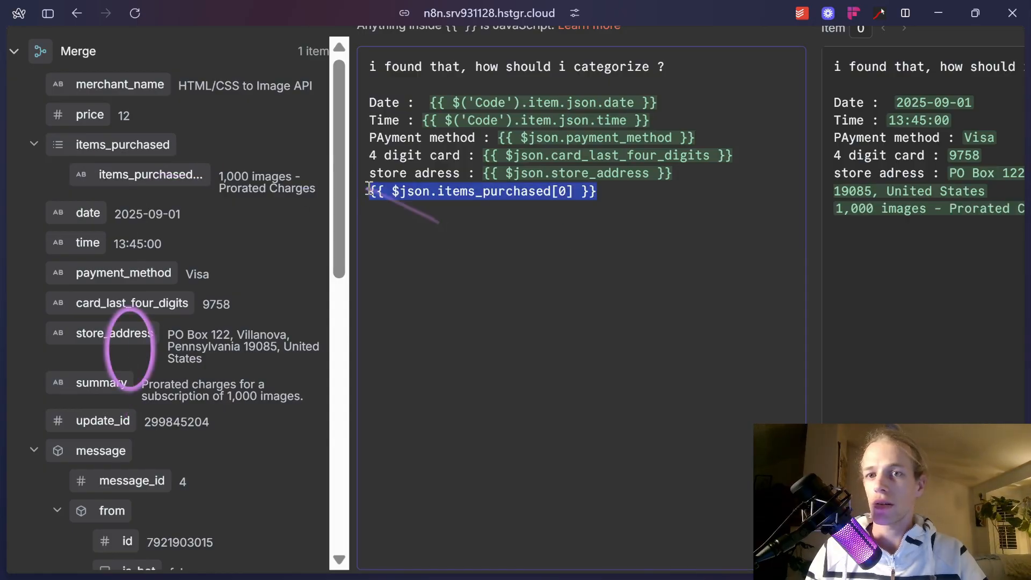
key("Left")
key("Return")
type("P")
type("items : ")
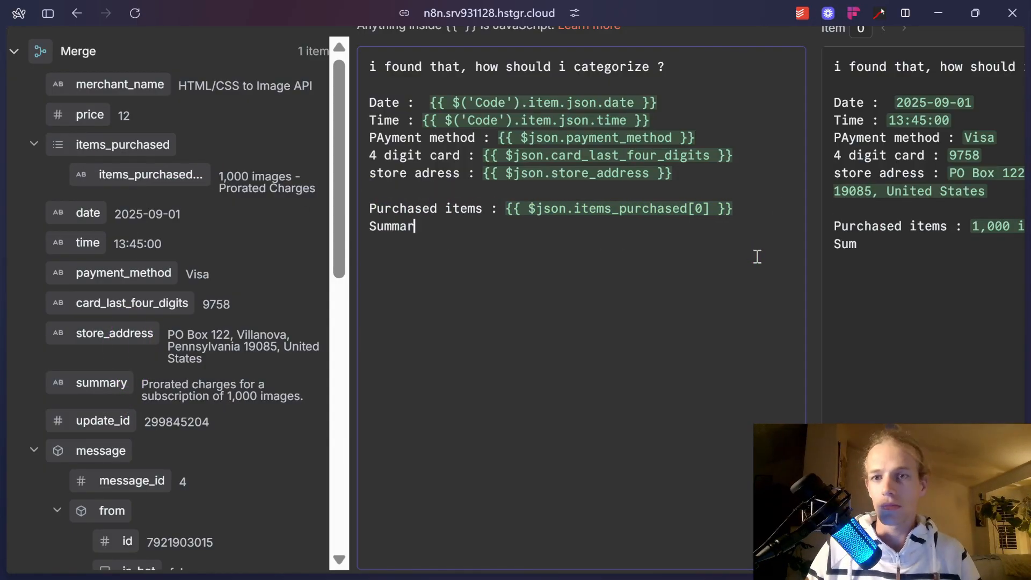
type("ry :")
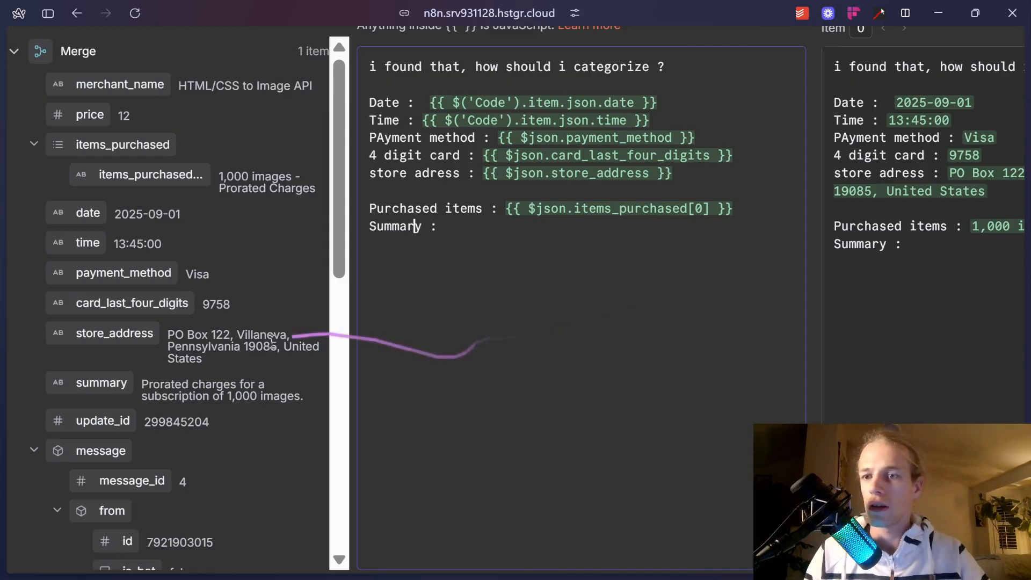
left_click_drag(102, 382, 567, 260)
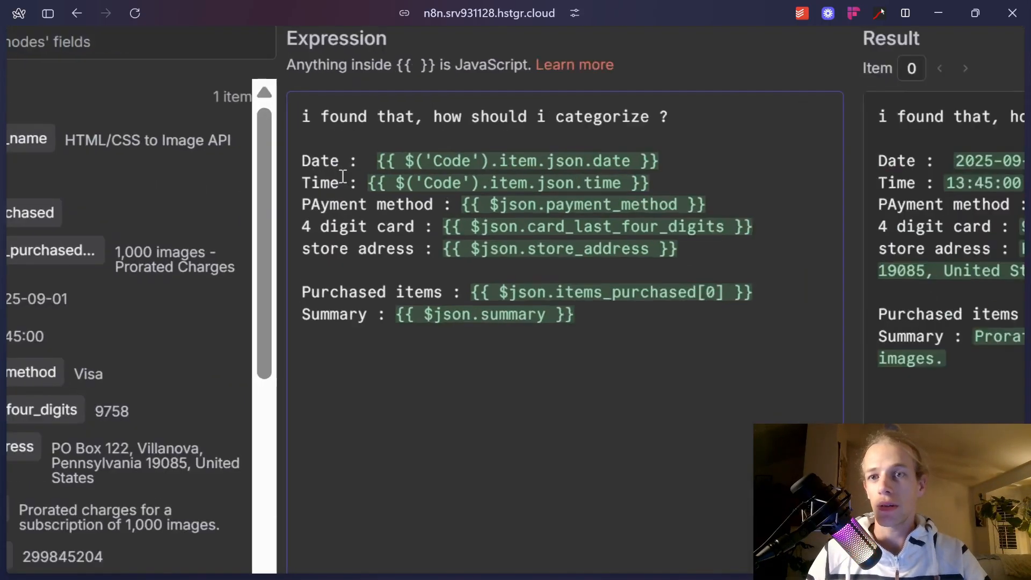
left_click(358, 161)
type("*")
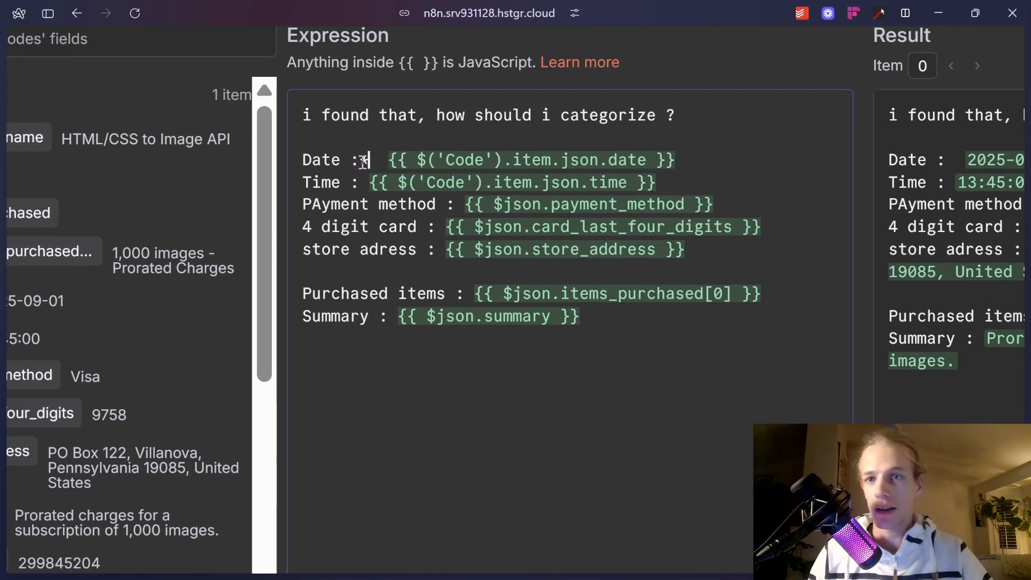
type("*")
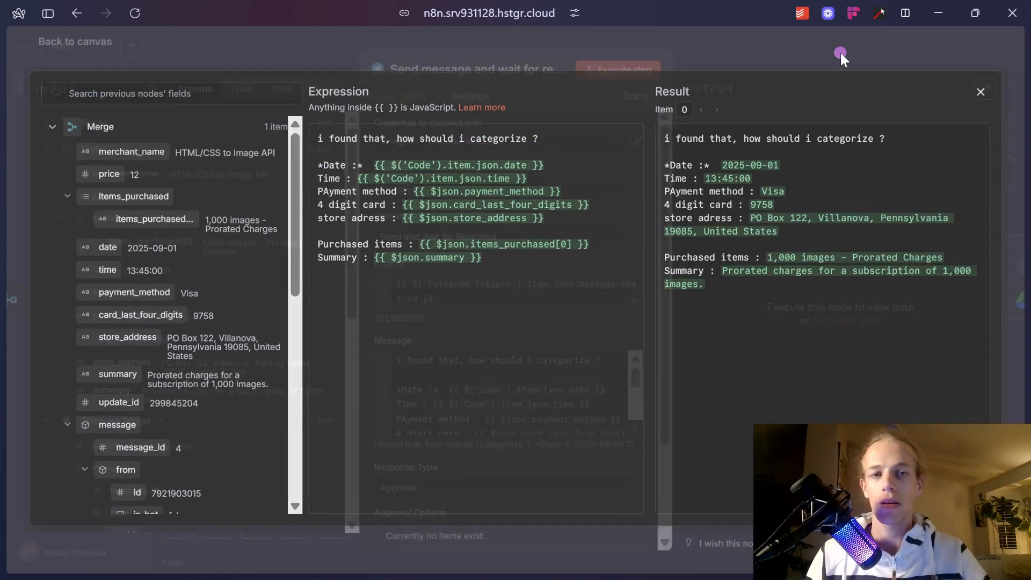
left_click(840, 51)
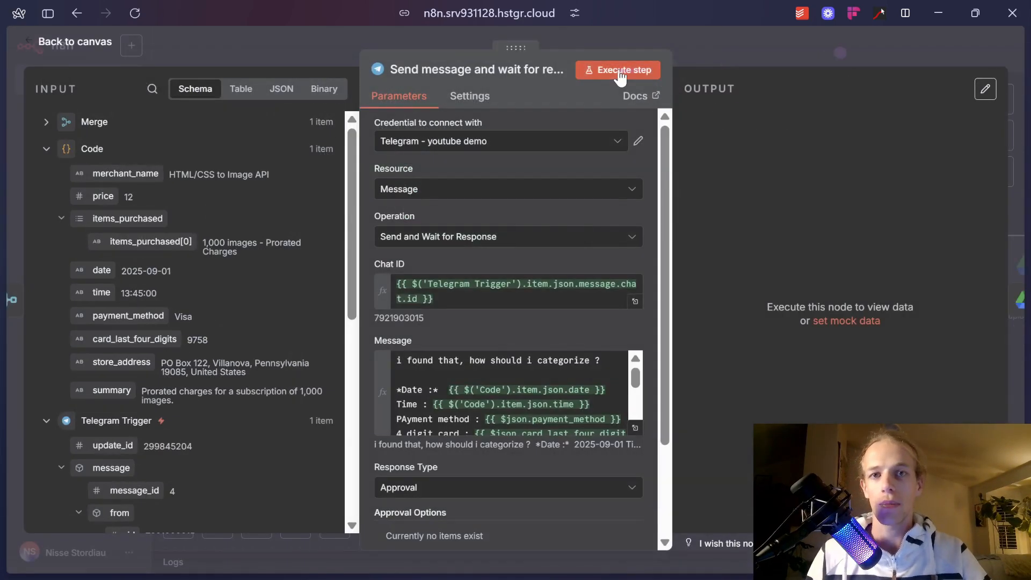
Test-run the Telegram step and check the sent message in Telegram.
left_click(619, 70)
key("alt+Tab")
key("alt+Tab")
key("alt+Tab")
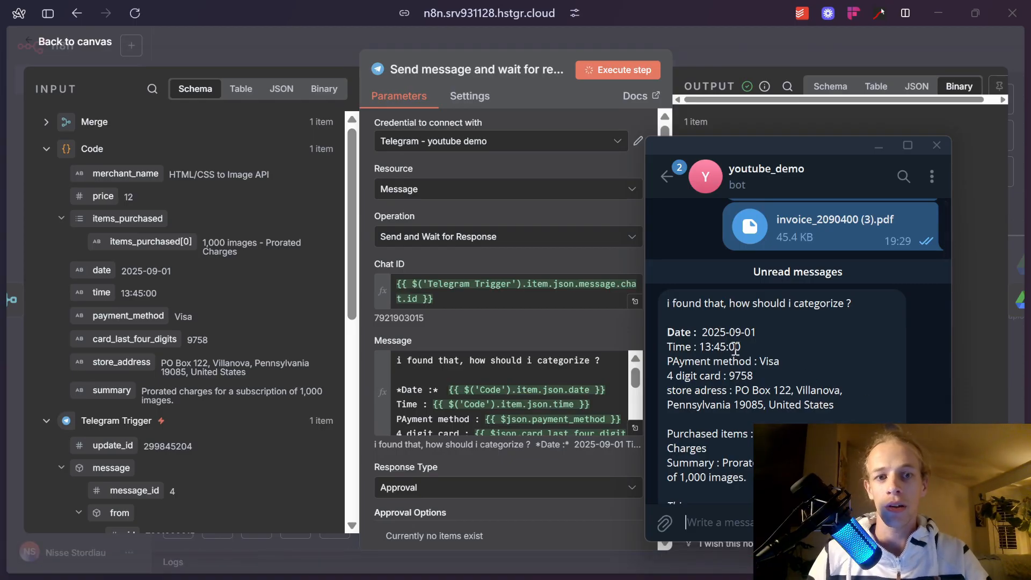
scroll(747, 356, "down", 1)
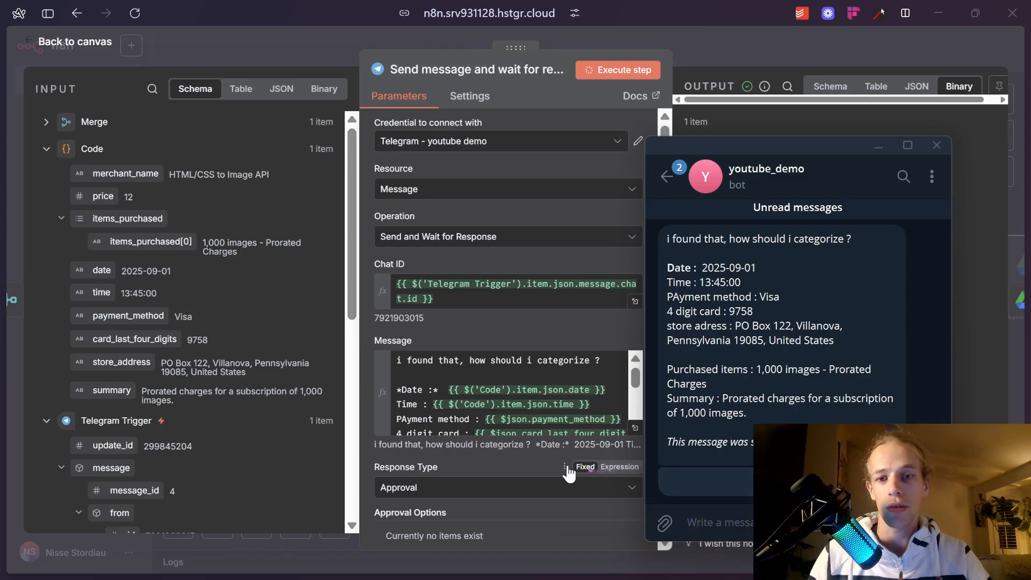
Add the Append n8n Attribution option to the Telegram step and switch it off.
left_click(533, 464)
scroll(530, 466, "down", 3)
left_click(509, 502)
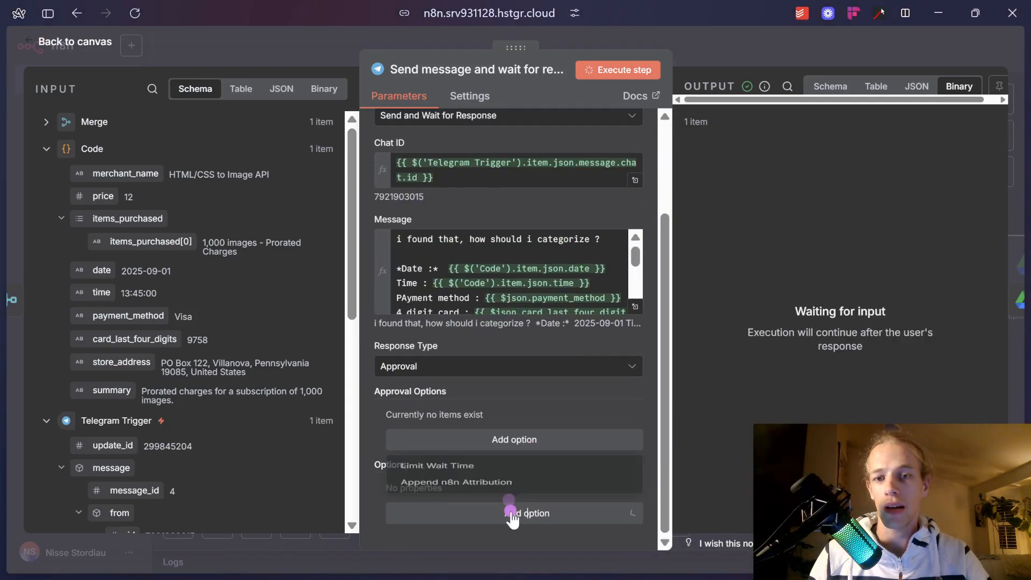
left_click(508, 476)
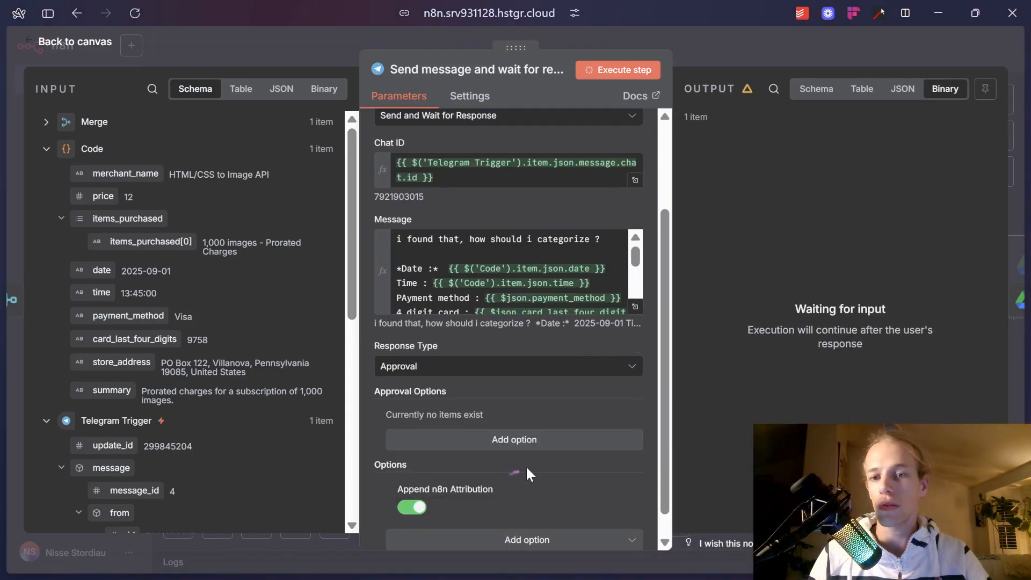
left_click(474, 462)
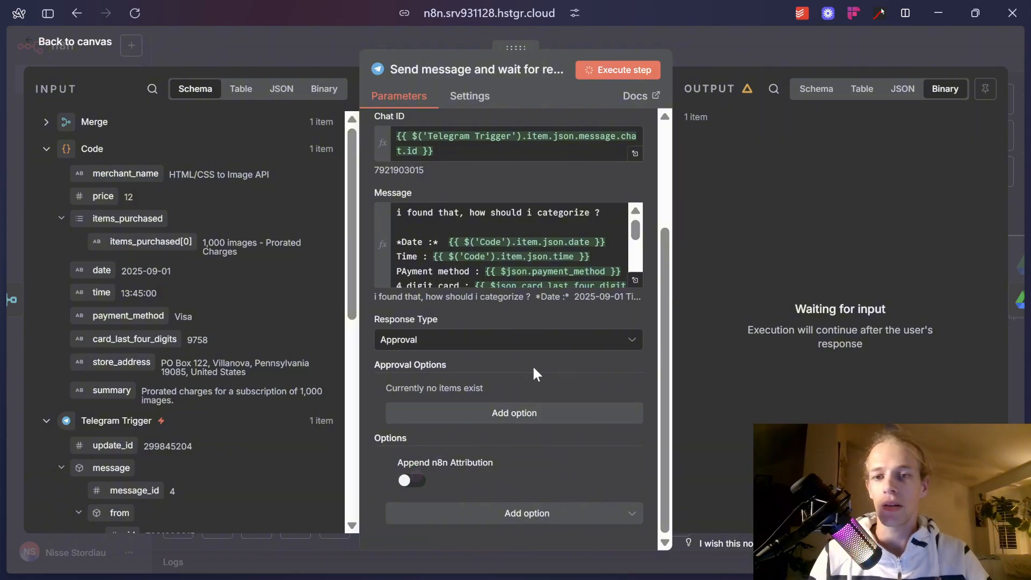
Approve the test message through its Telegram link so the step returns approved: true, then return to the workflow editor.
key("alt+Tab")
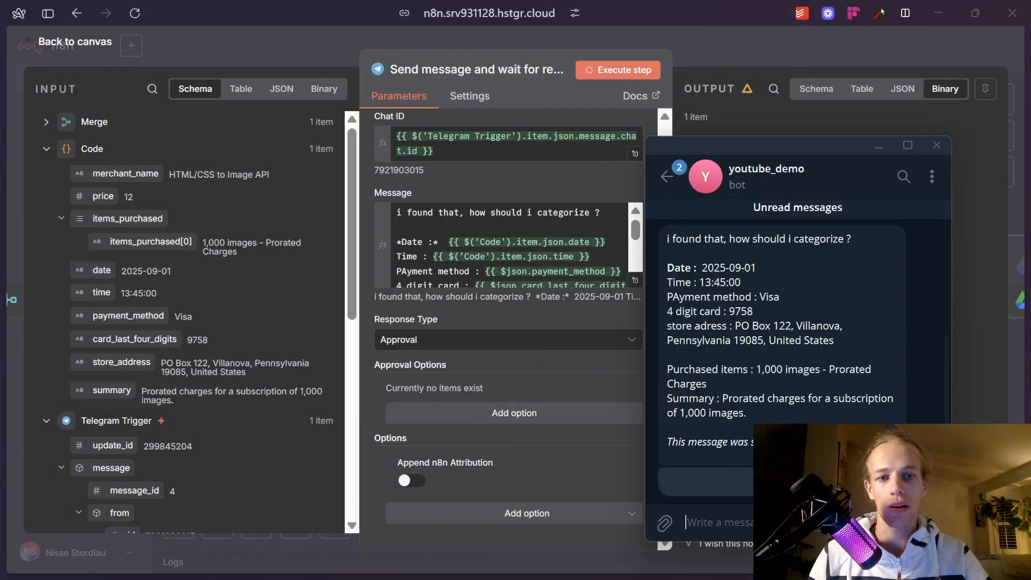
left_click(782, 481)
key("Escape")
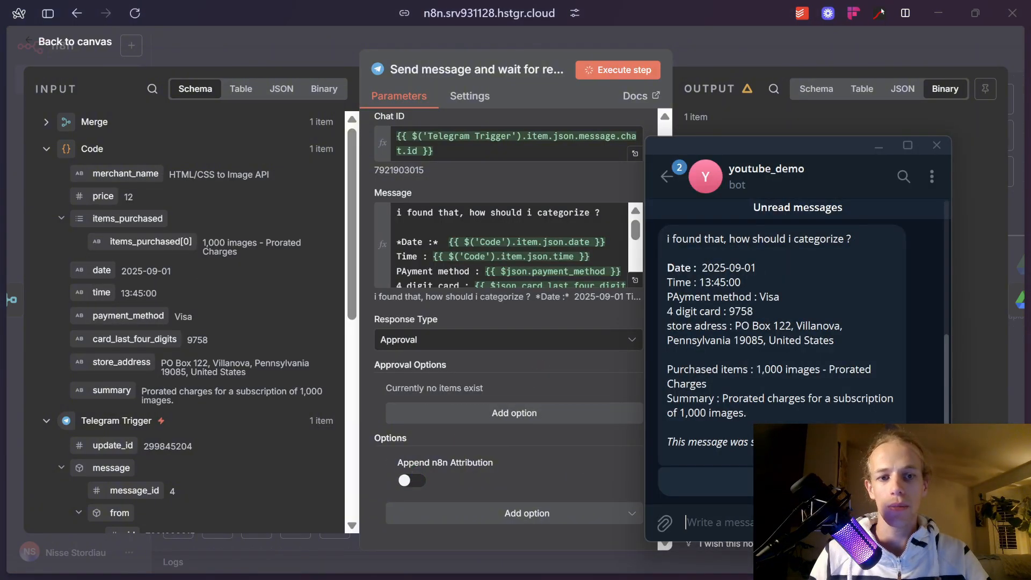
left_click(665, 473)
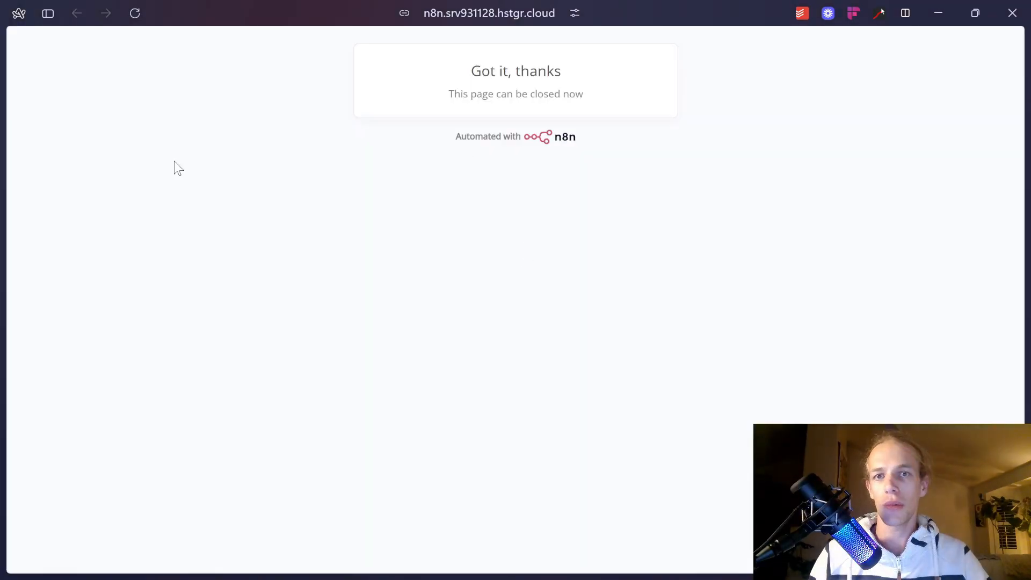
mouse_move(37, 299)
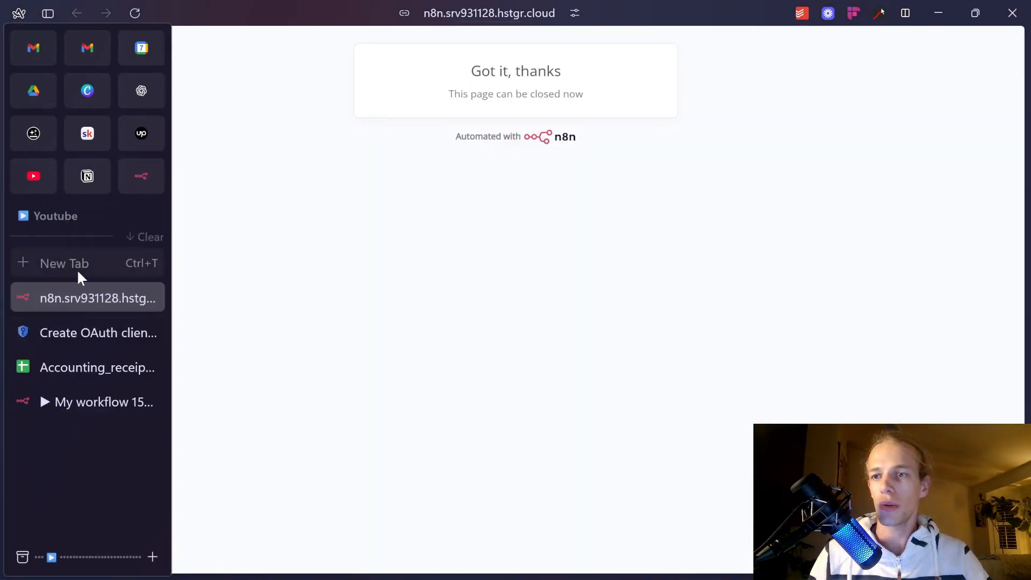
left_click(62, 394)
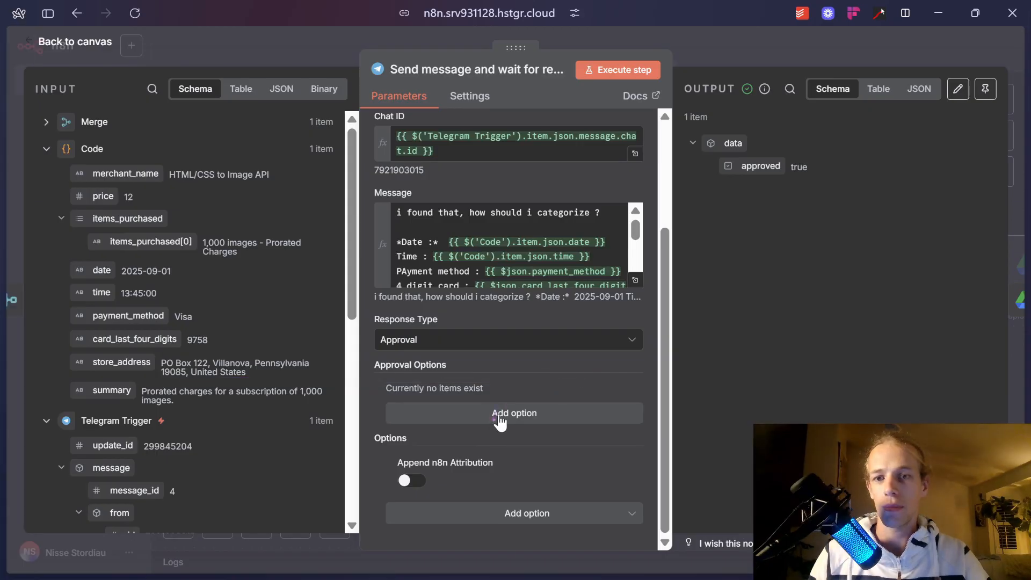
left_click(477, 341)
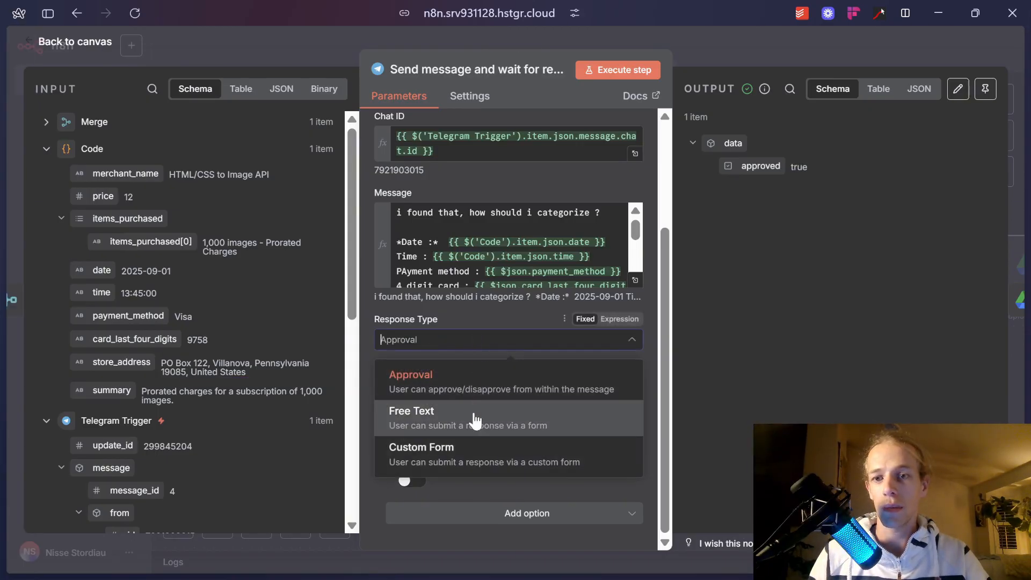
Switch the Telegram step's Response Type to Free Text, test it, and open the reply link.
left_click(473, 419)
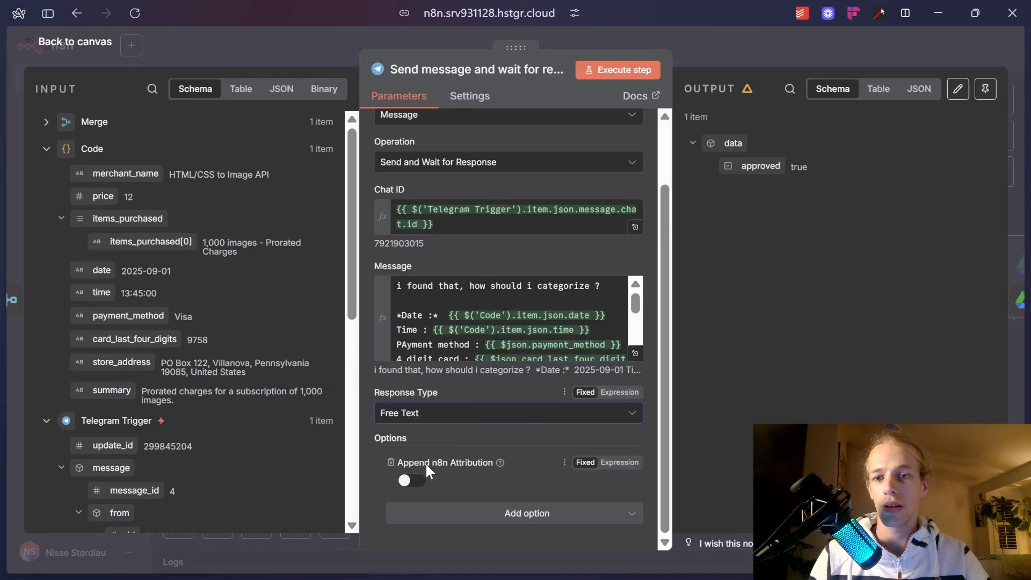
left_click(619, 69)
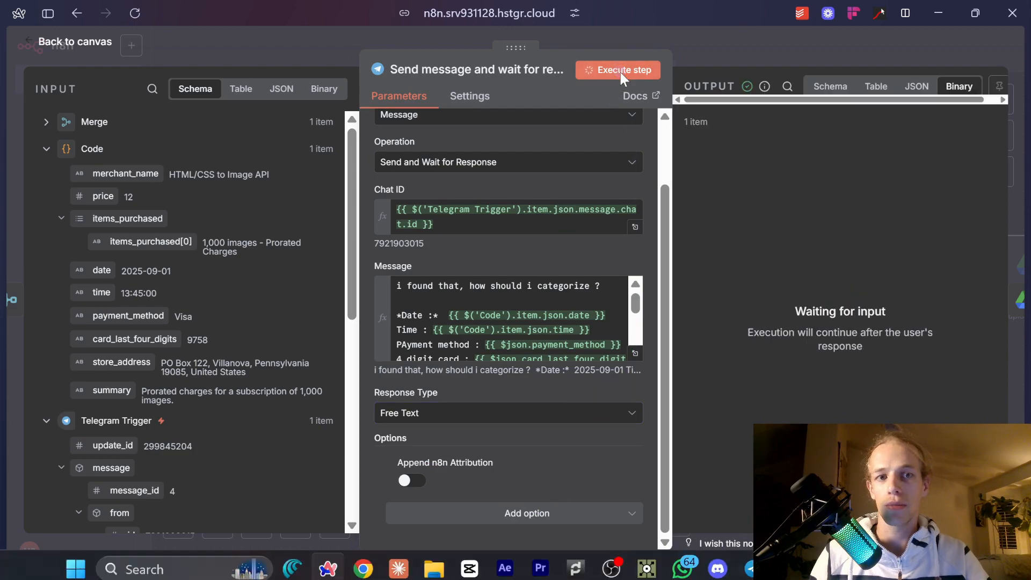
left_click(752, 561)
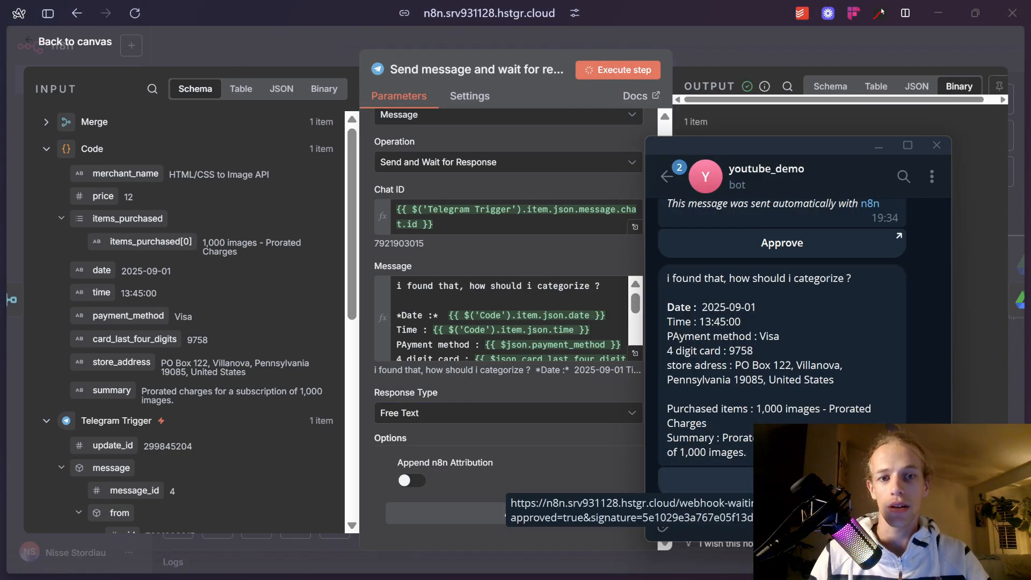
left_click(782, 243)
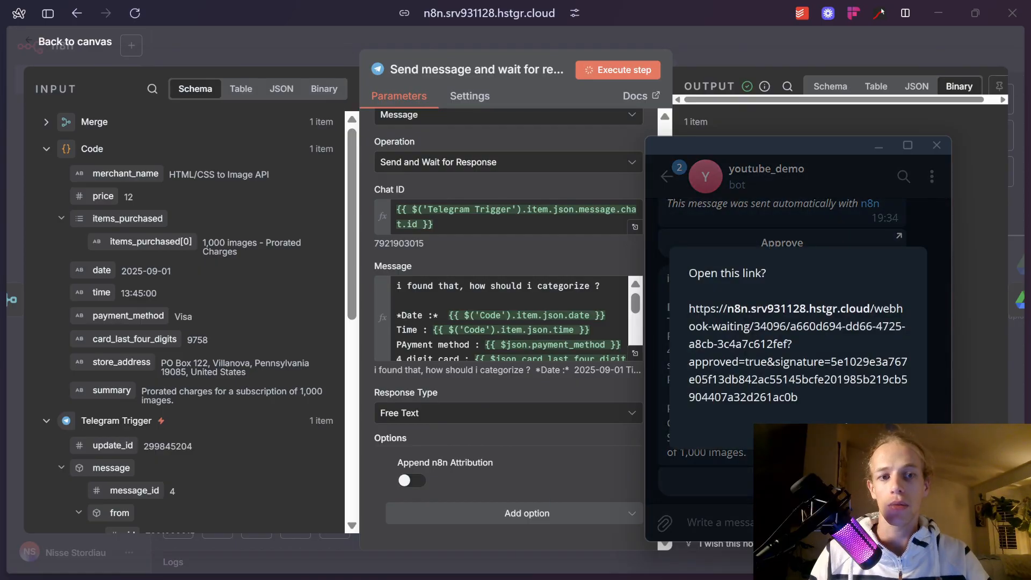
left_click(887, 429)
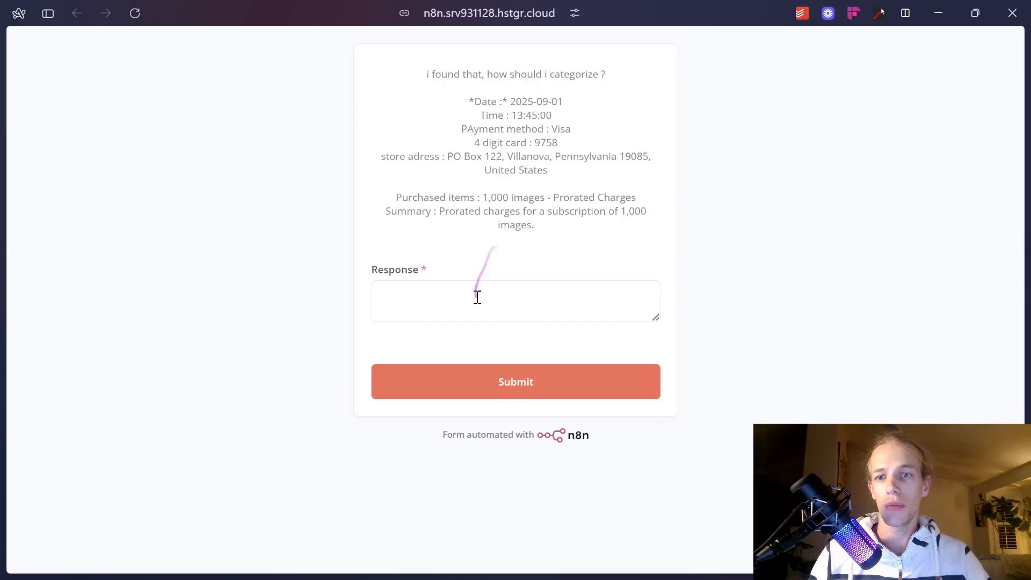
Submit the reply 'youtube expense' in the response form and return to the canvas.
left_click(477, 299)
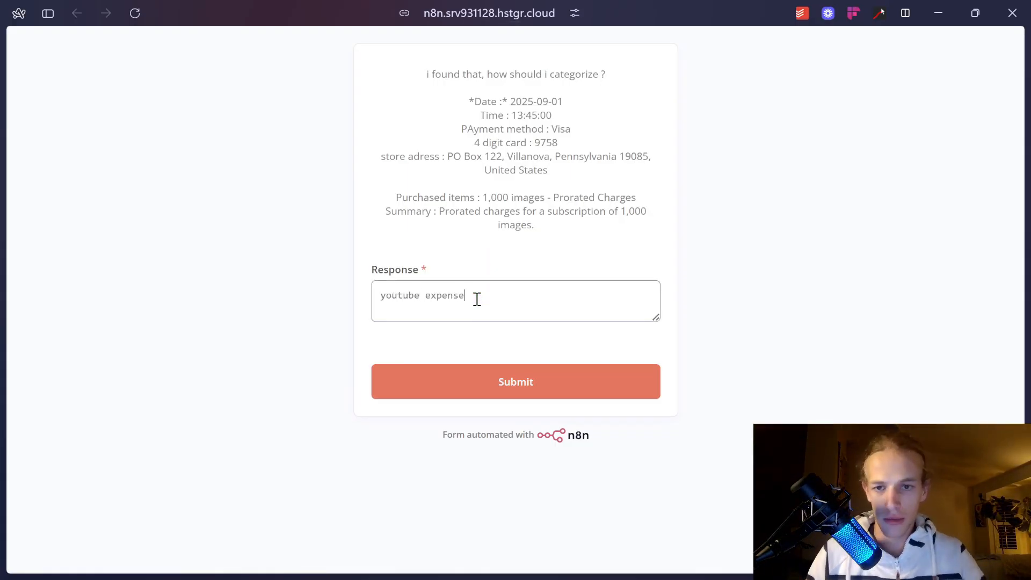
left_click(560, 385)
mouse_move(48, 220)
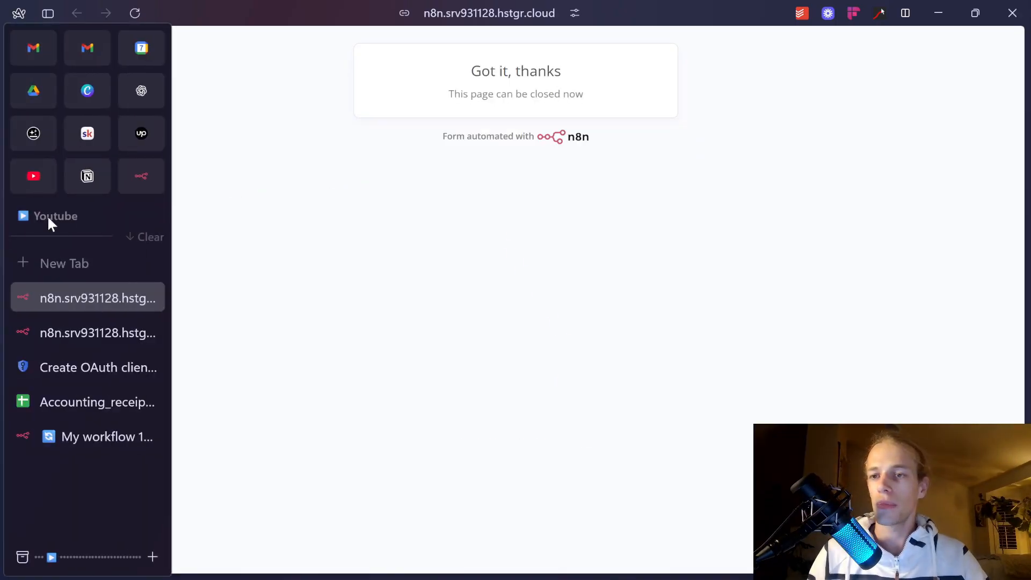
left_click(148, 297)
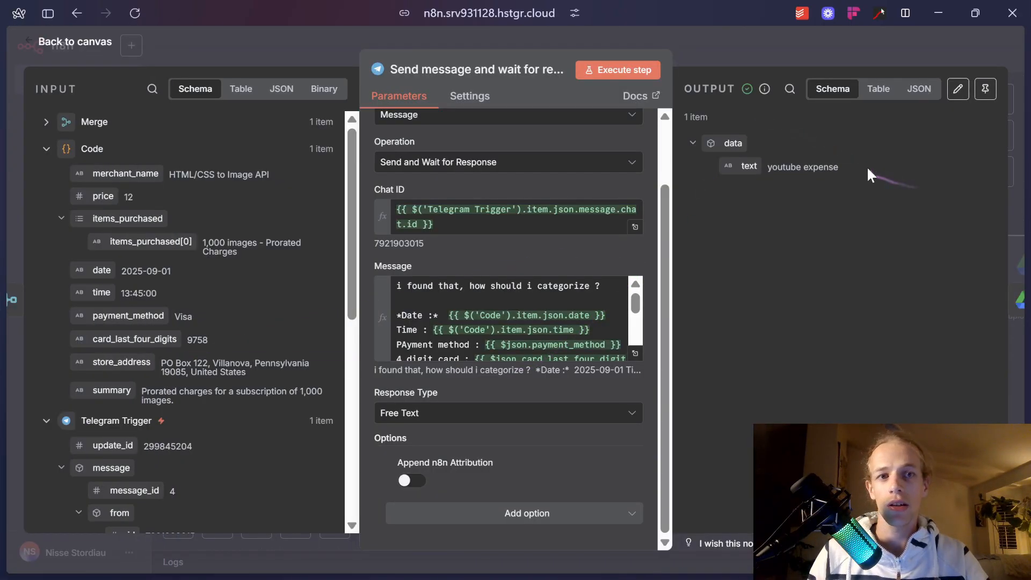
left_click(788, 43)
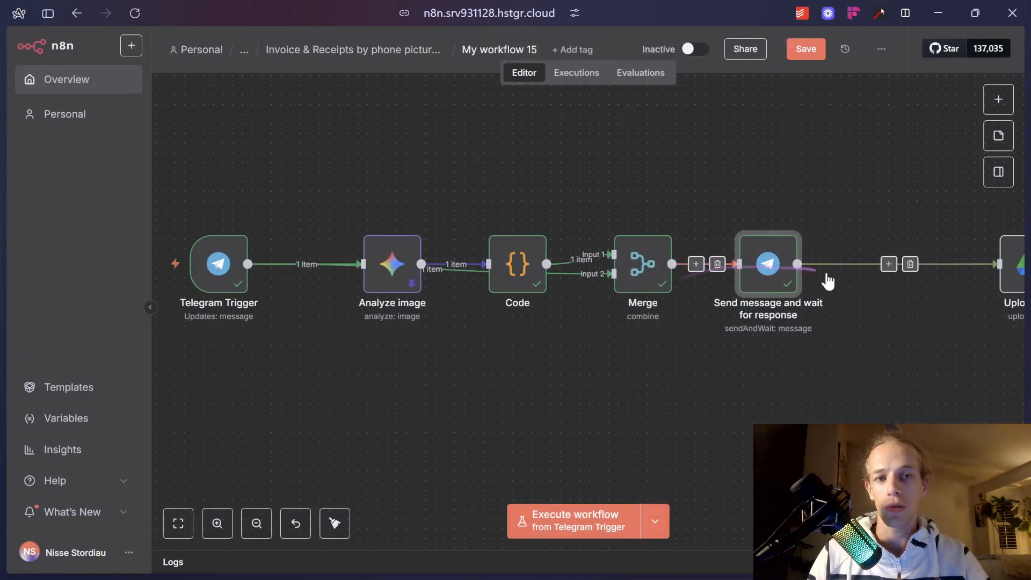
scroll(823, 281, "right", 5)
Append the Telegram reply text to Upload file's File Name and test it; it fails for missing binary data.
double_click(663, 265)
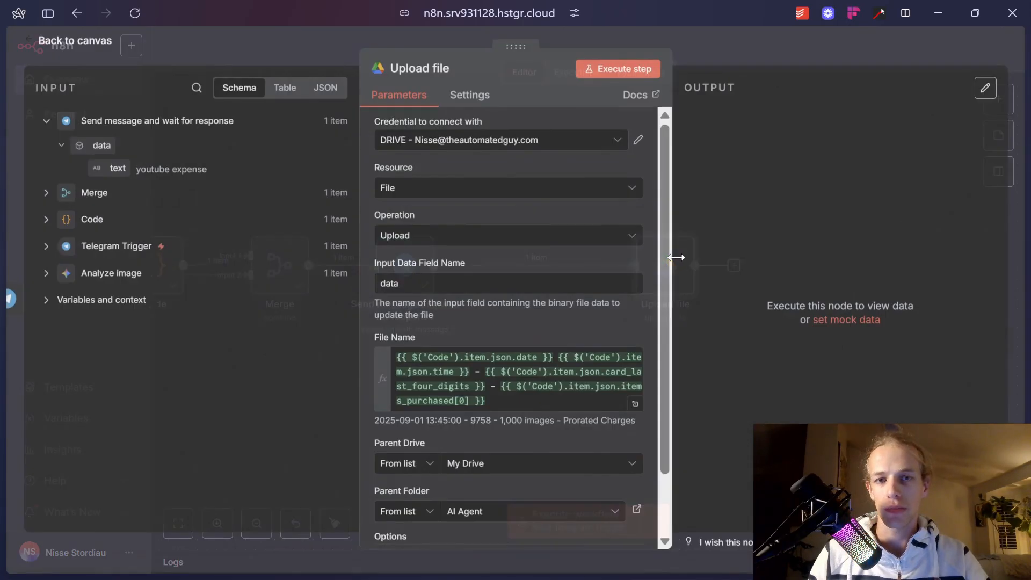
left_click(517, 402)
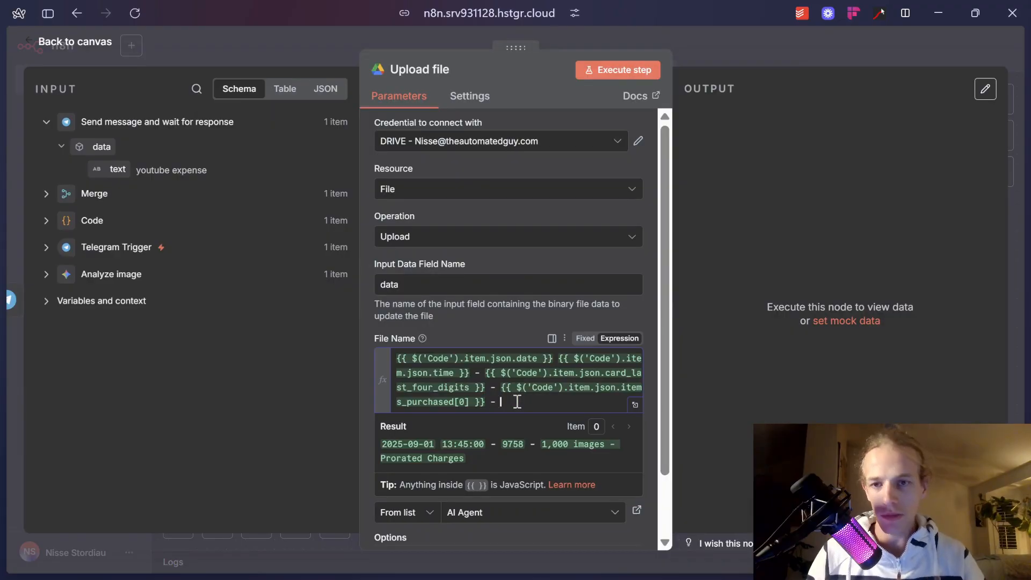
left_click_drag(118, 170, 529, 417)
left_click(624, 69)
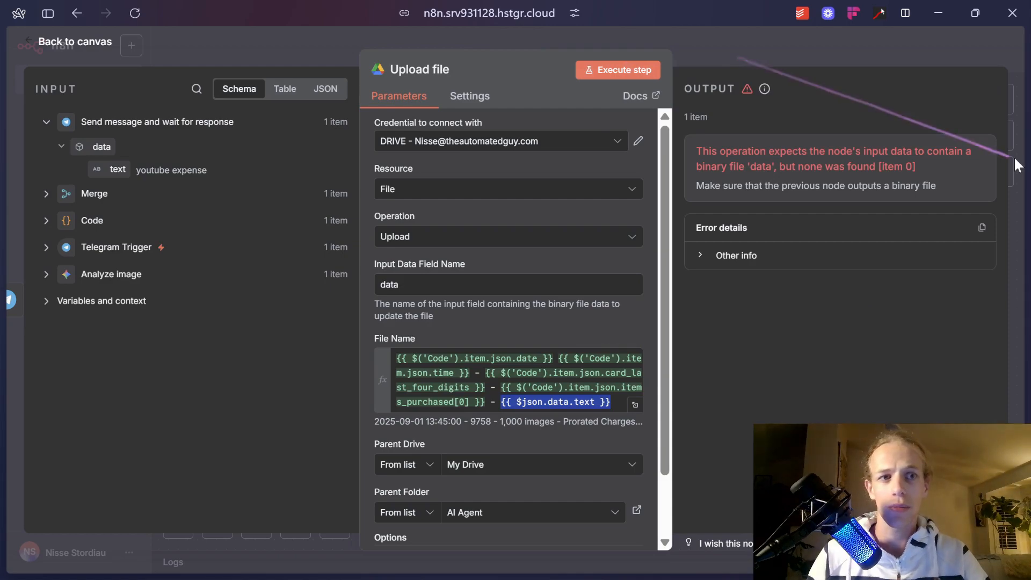
scroll(1012, 156, "up", 5)
scroll(974, 153, "down", 5)
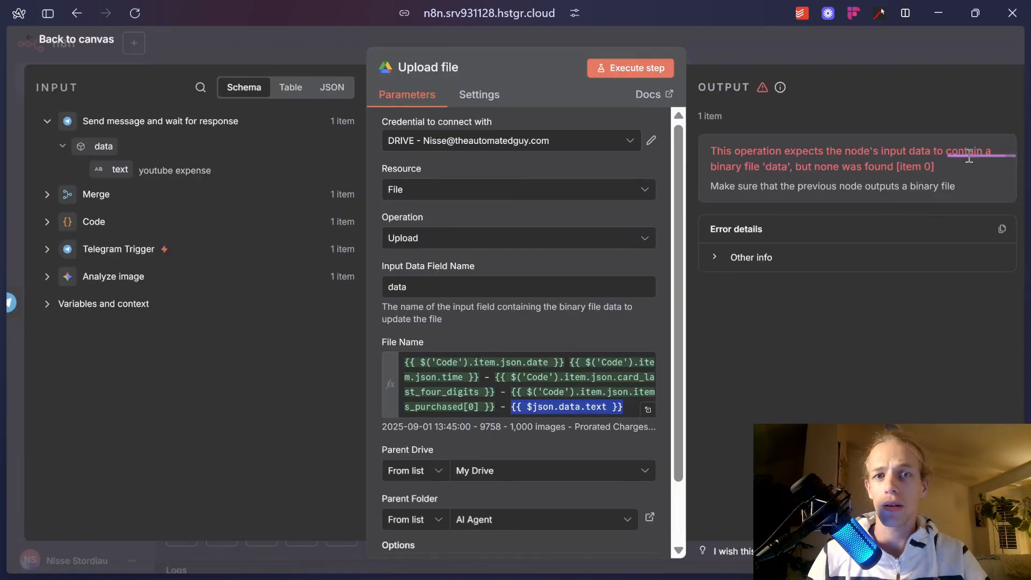
left_click(792, 53)
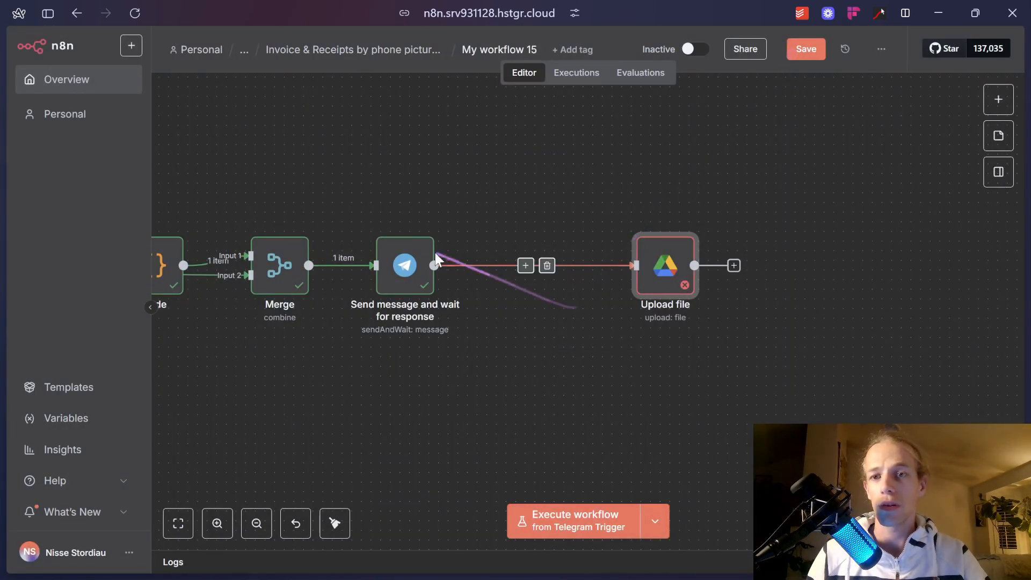
Rearrange the Send message, Merge and Analyze image nodes on the canvas.
left_click_drag(399, 278, 505, 268)
scroll(346, 295, "left", 10)
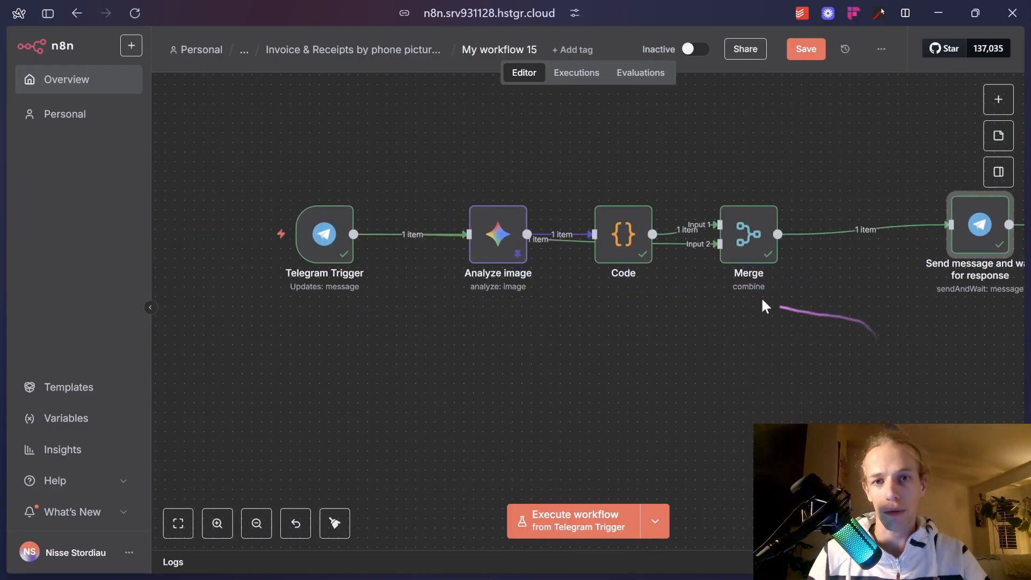
left_click_drag(749, 253, 671, 397)
left_click_drag(488, 214, 513, 199)
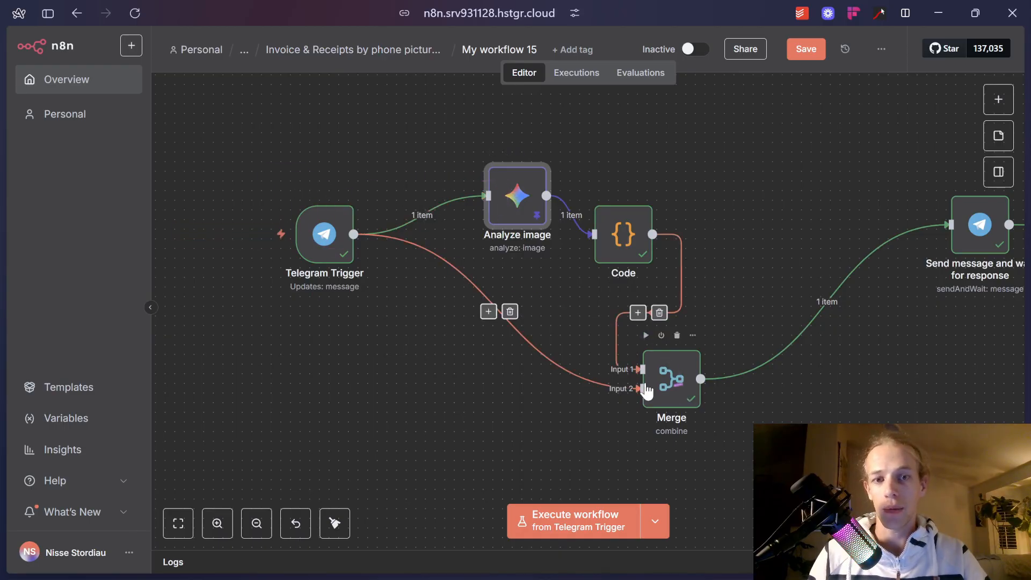
left_click_drag(682, 377, 774, 257)
scroll(817, 364, "right", 8)
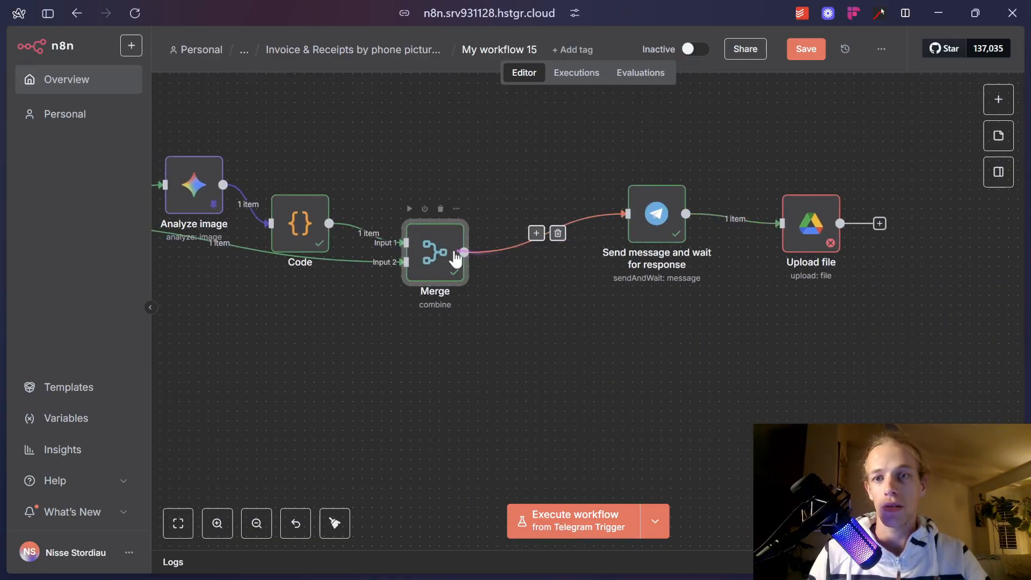
left_click_drag(453, 253, 549, 291)
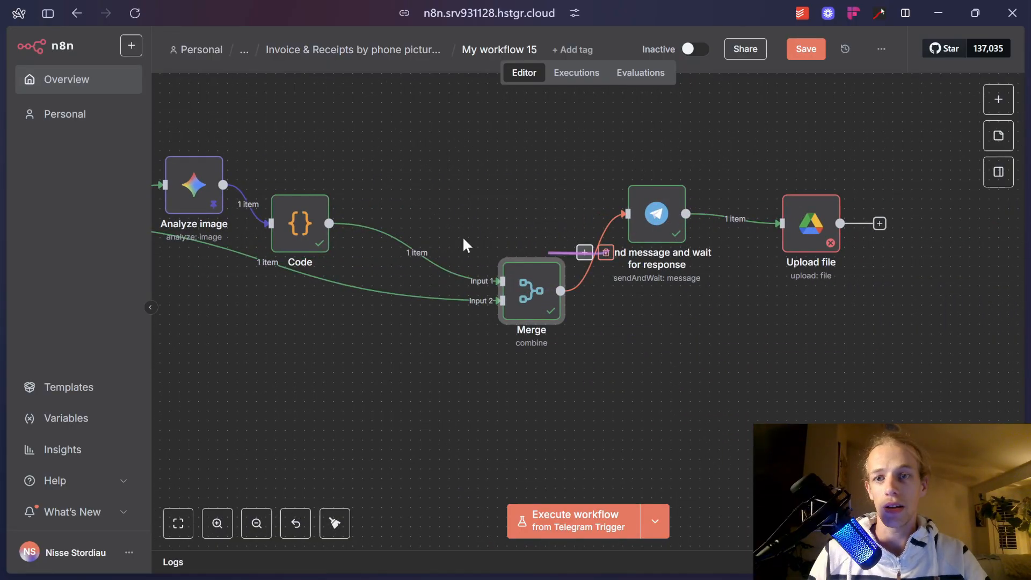
Rewire Code → Telegram wait step → Merge Input 1 → Upload file, deleting the old links.
left_click(427, 252)
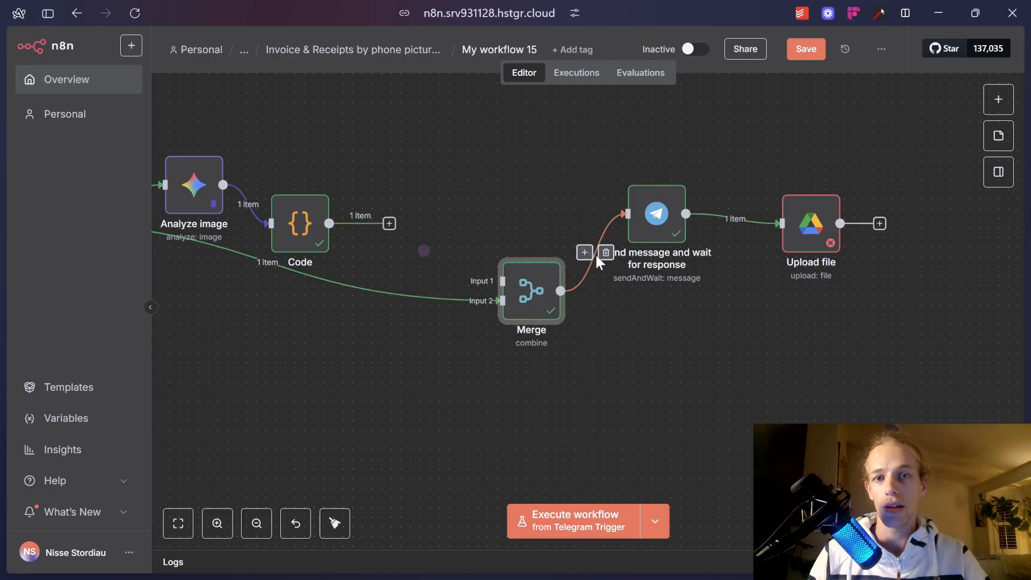
left_click(602, 253)
left_click_drag(650, 216, 486, 207)
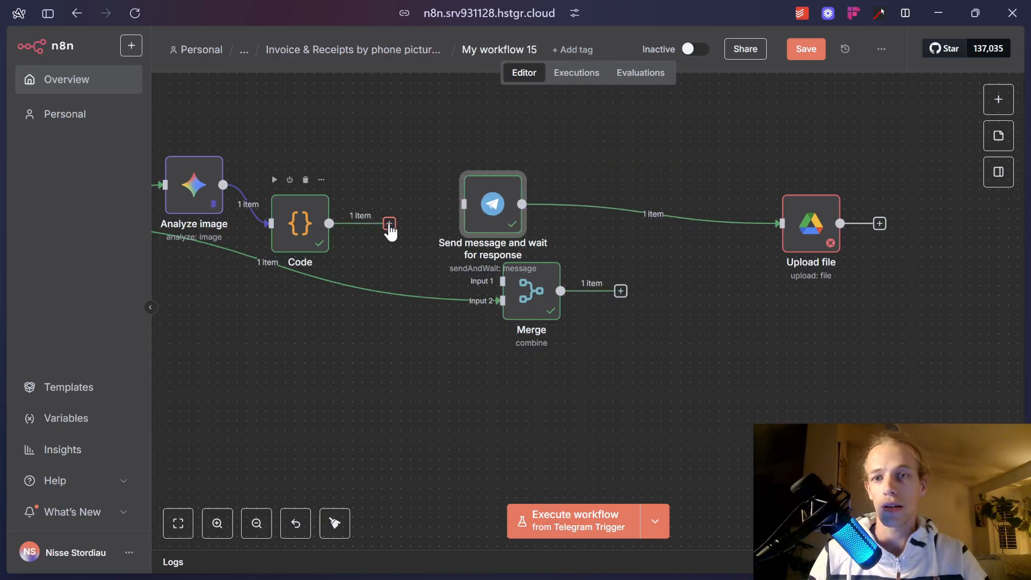
left_click_drag(387, 224, 463, 205)
left_click_drag(535, 300, 659, 319)
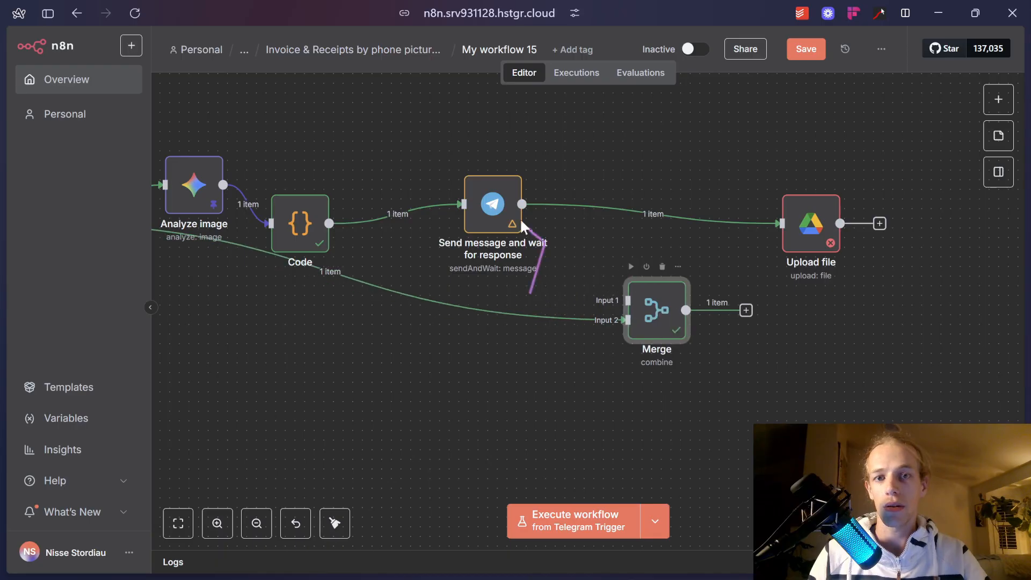
left_click_drag(523, 204, 627, 300)
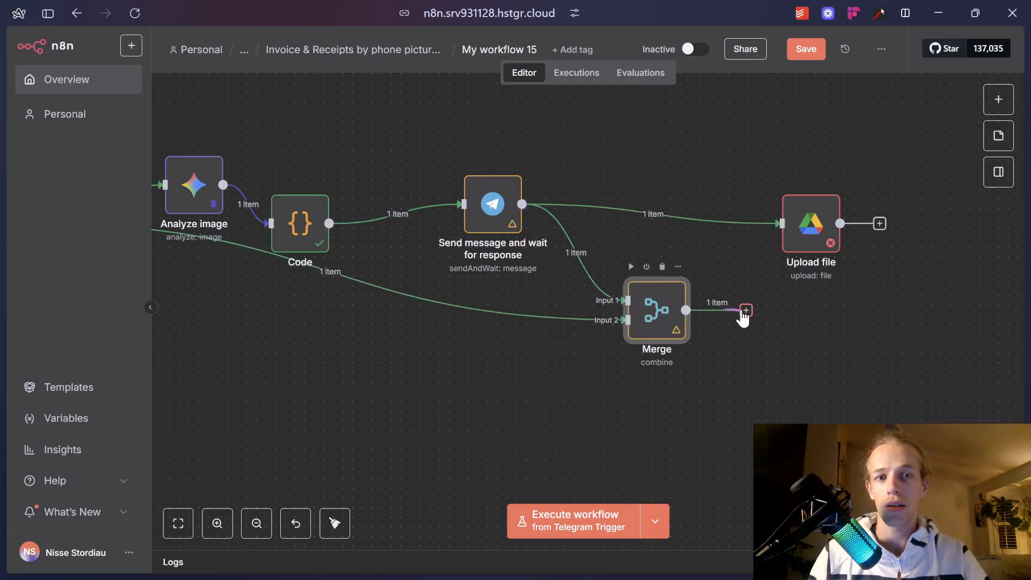
left_click_drag(744, 310, 781, 228)
left_click(664, 214)
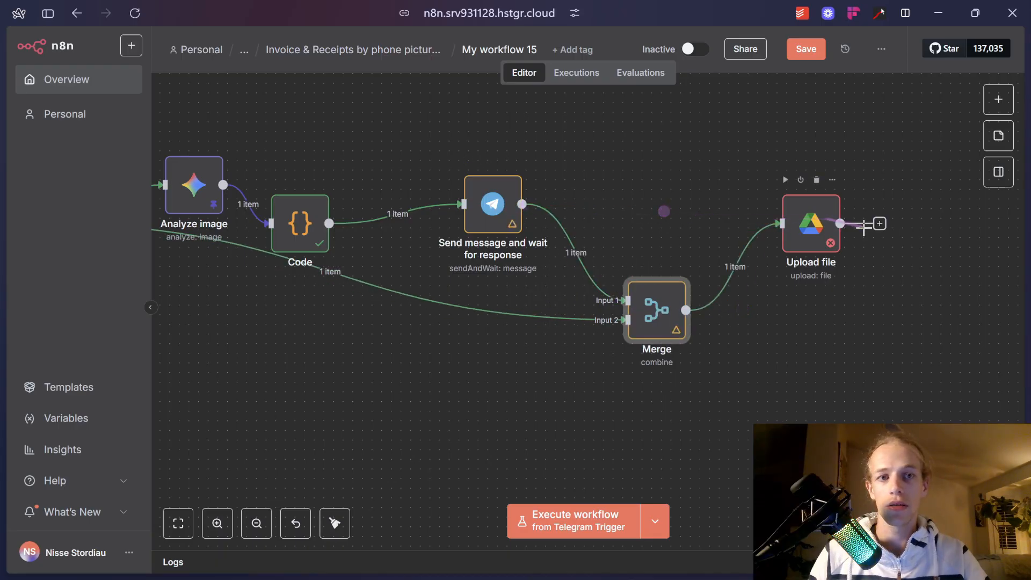
Execute the workflow up to the Upload file step.
double_click(812, 227)
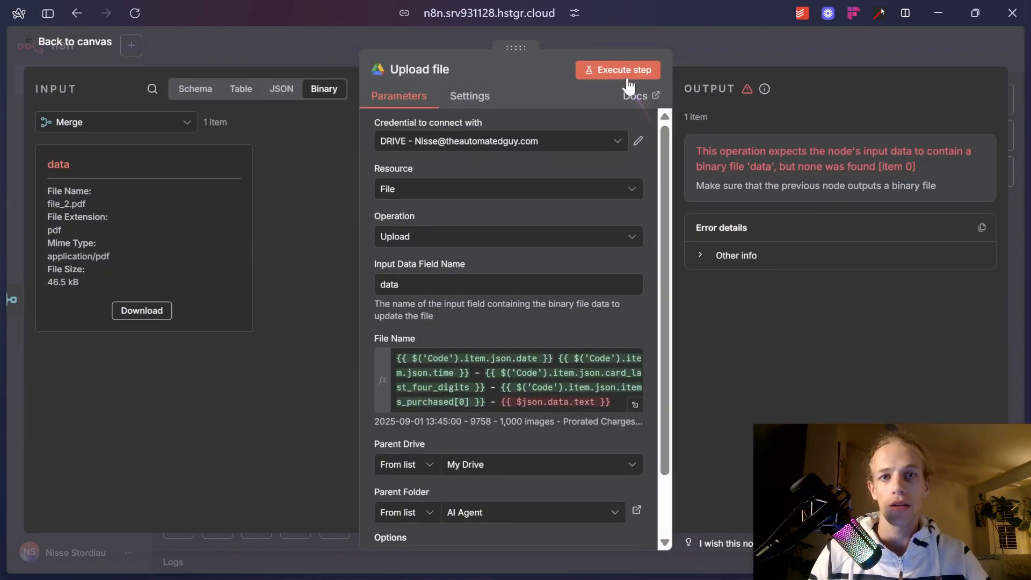
key("Escape")
scroll(423, 198, "down", 2)
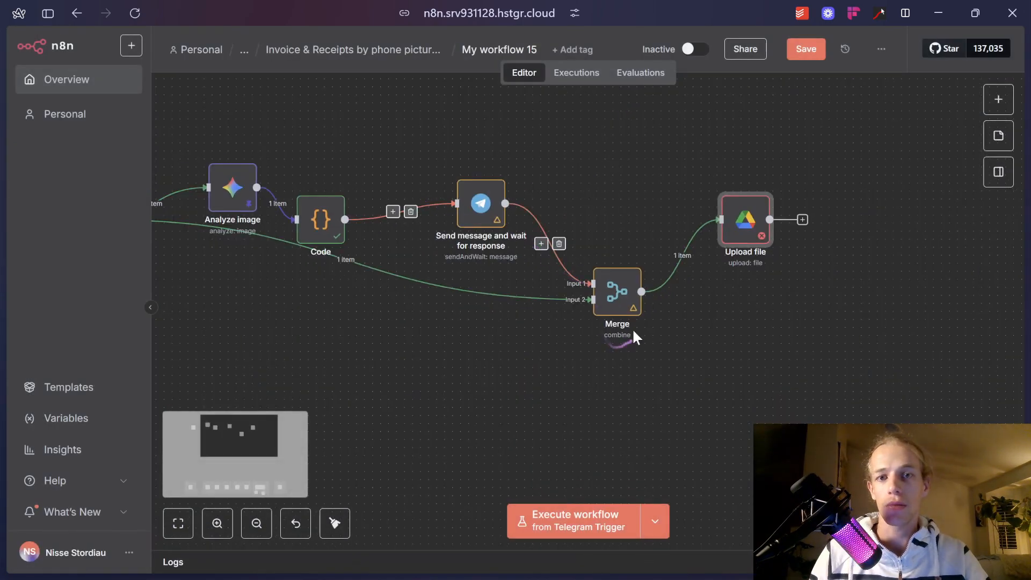
right_click(737, 229)
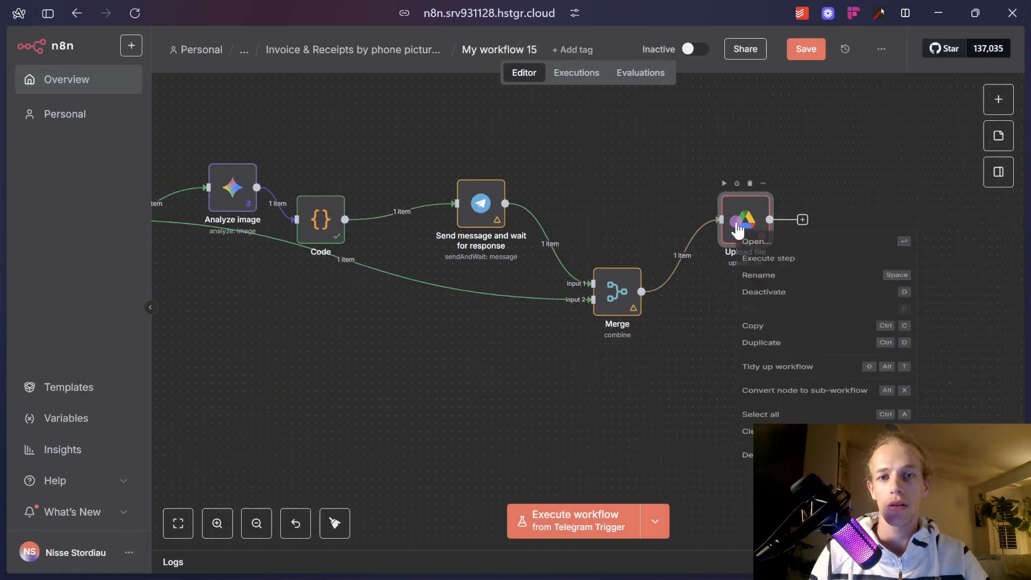
left_click(798, 269)
mouse_move(750, 242)
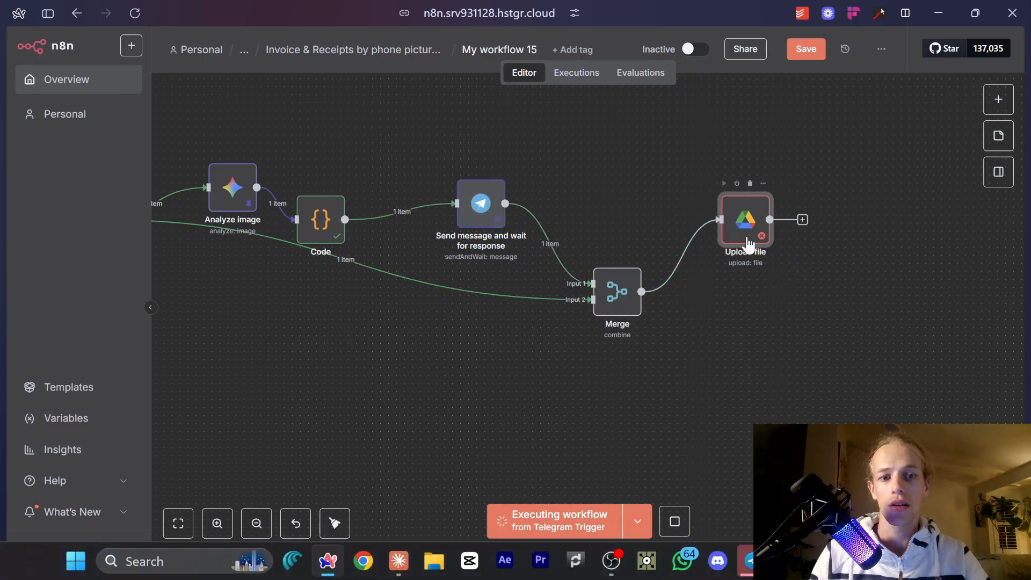
Answer the Telegram categorization form with 'REALLY ?' so Upload file completes with 1 item.
left_click(753, 561)
left_click(781, 481)
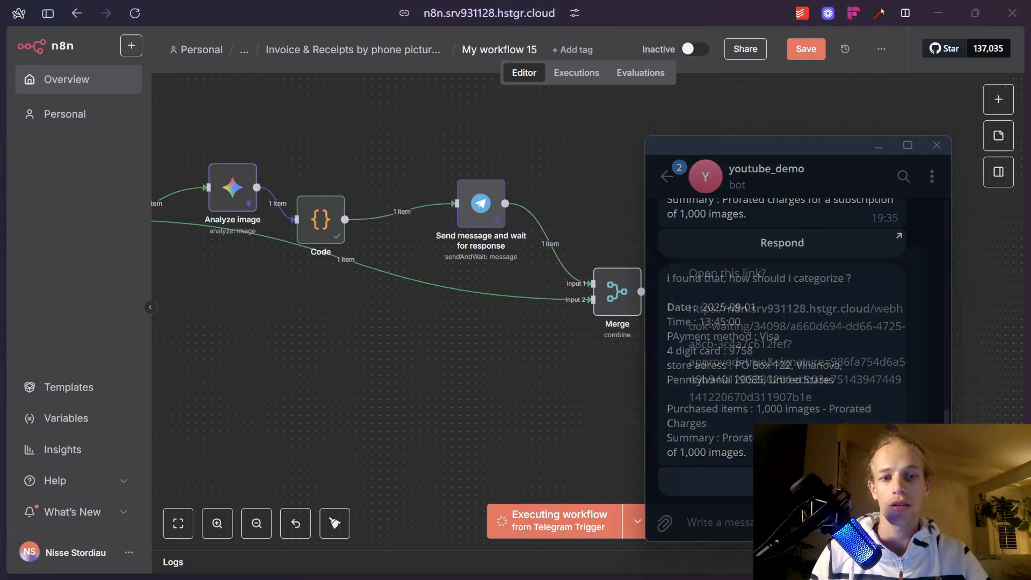
left_click(890, 428)
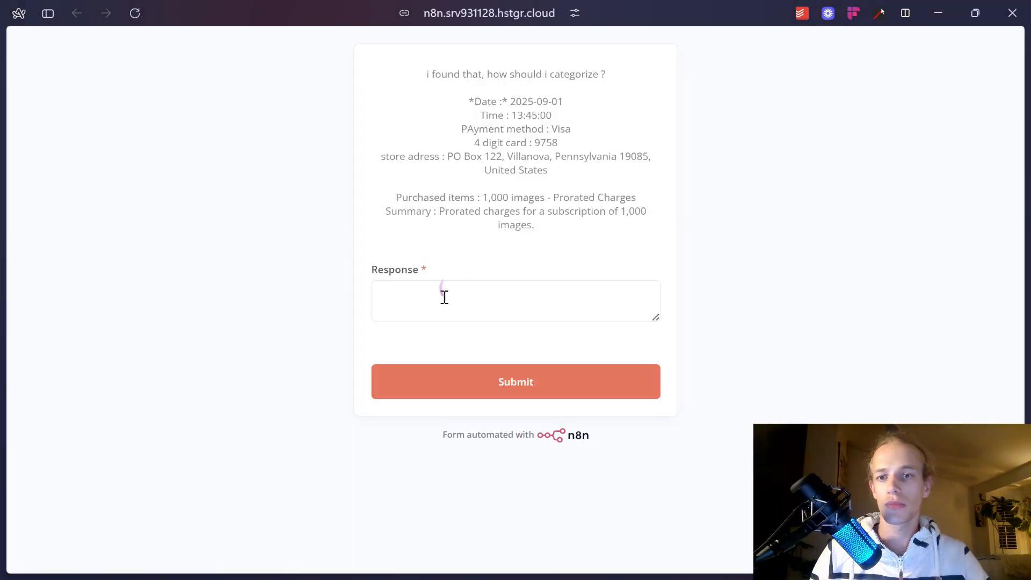
left_click(449, 306)
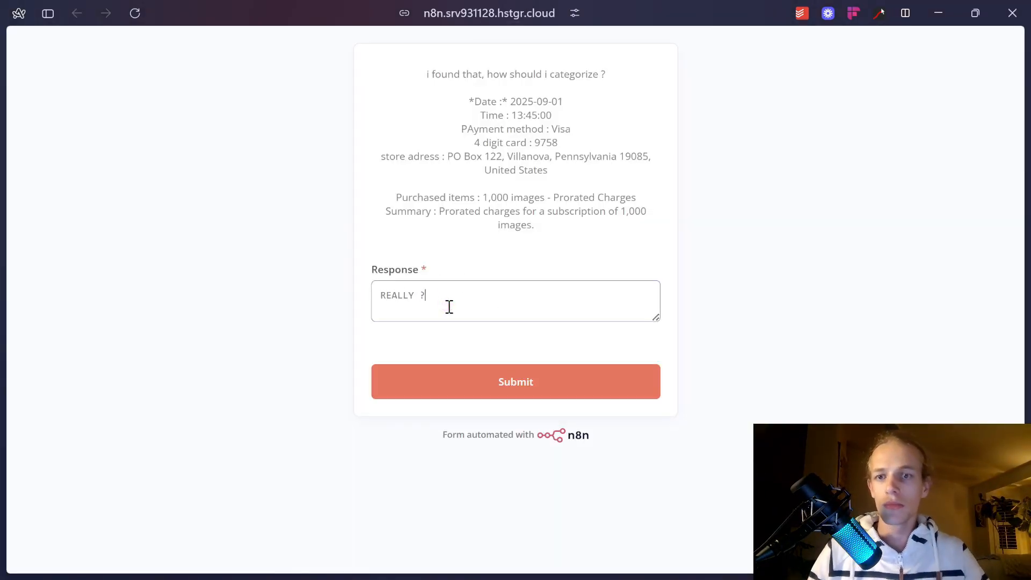
type("REALLY ?")
left_click(465, 382)
mouse_move(12, 308)
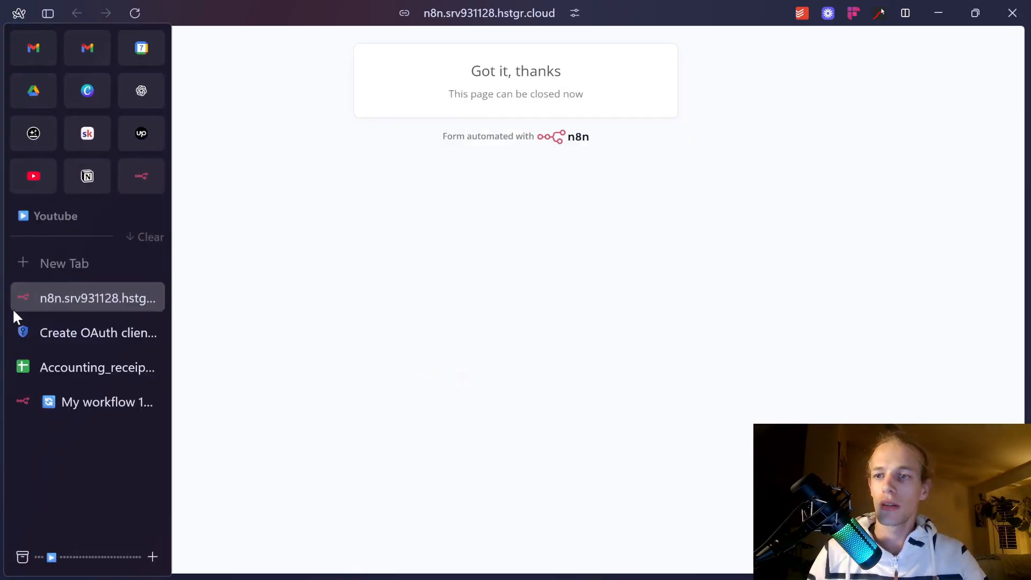
left_click(86, 400)
left_click_drag(830, 258, 600, 313)
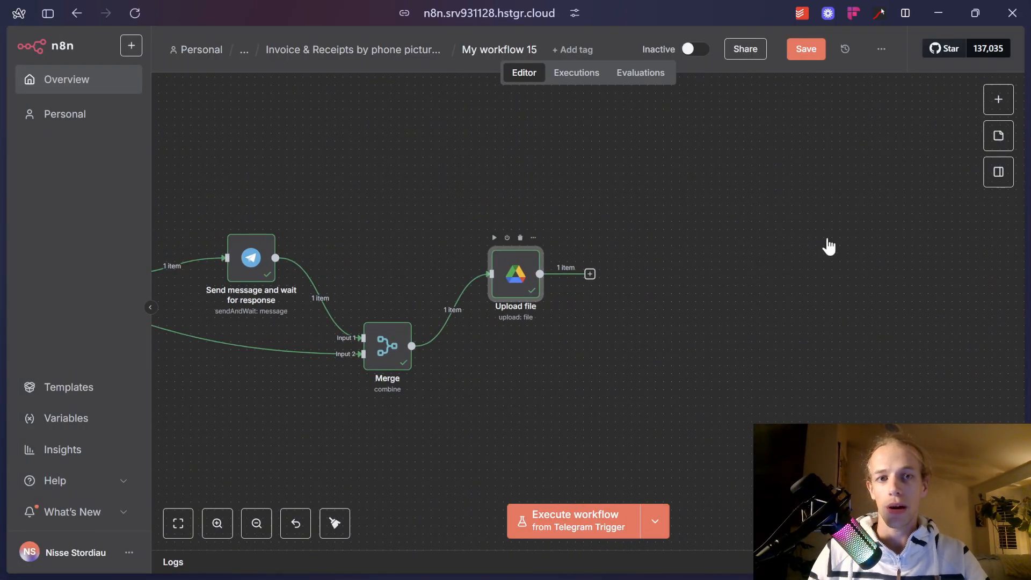
key("Escape")
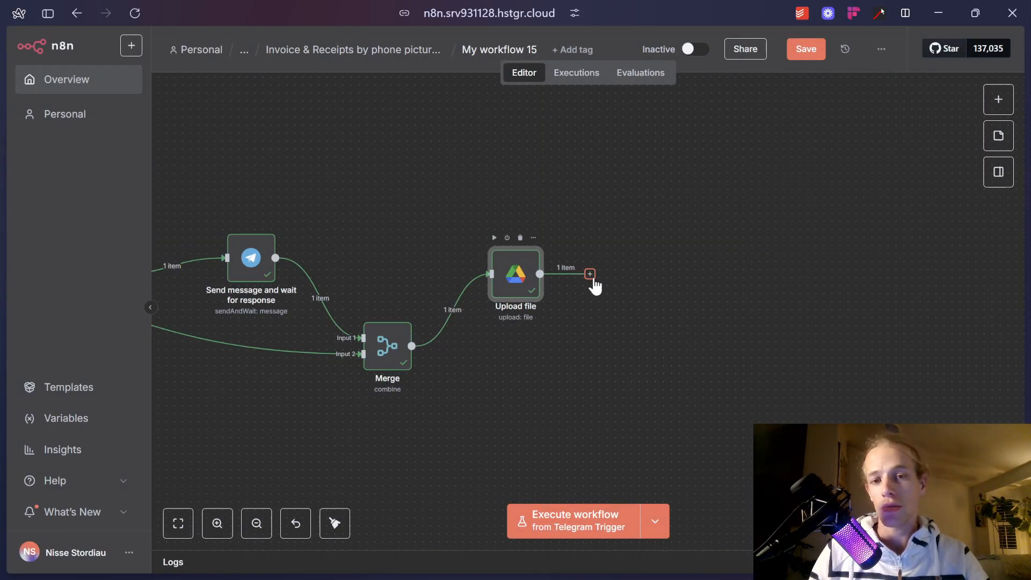
Add a Google Sheets Append row in sheet step after Upload file using the other Google Sheets credential.
left_click(593, 277)
type("sheet")
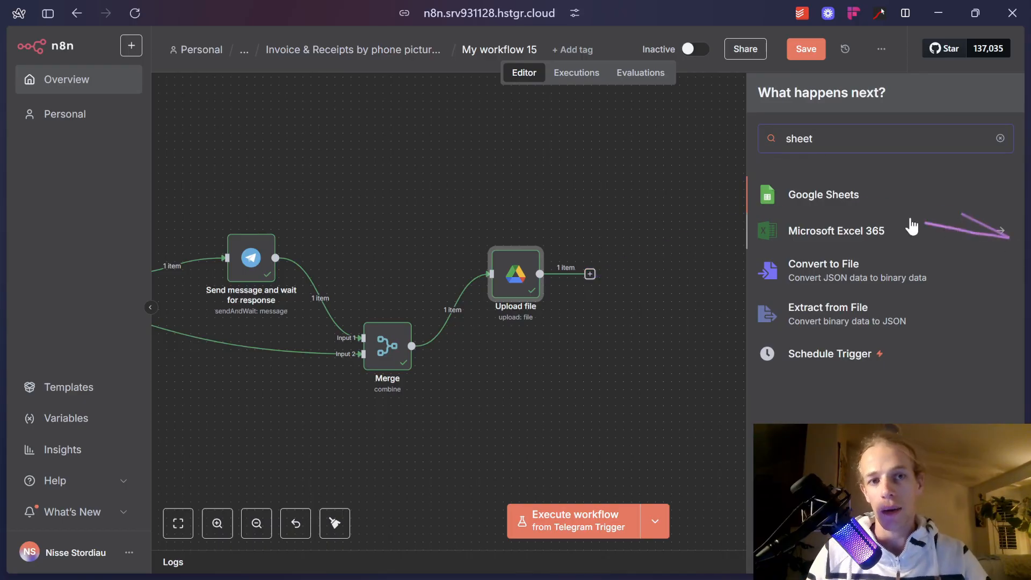
left_click(840, 195)
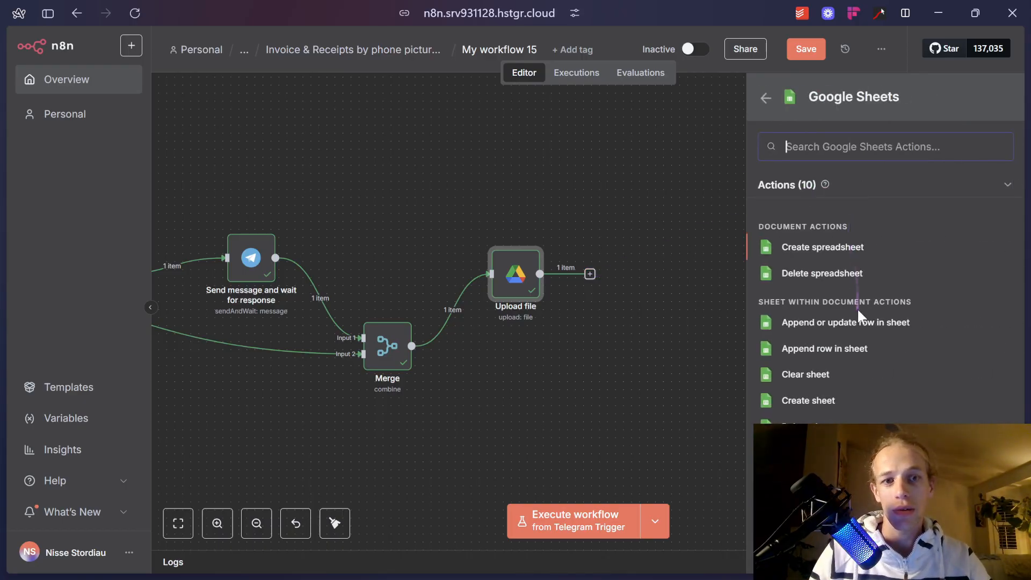
left_click(844, 346)
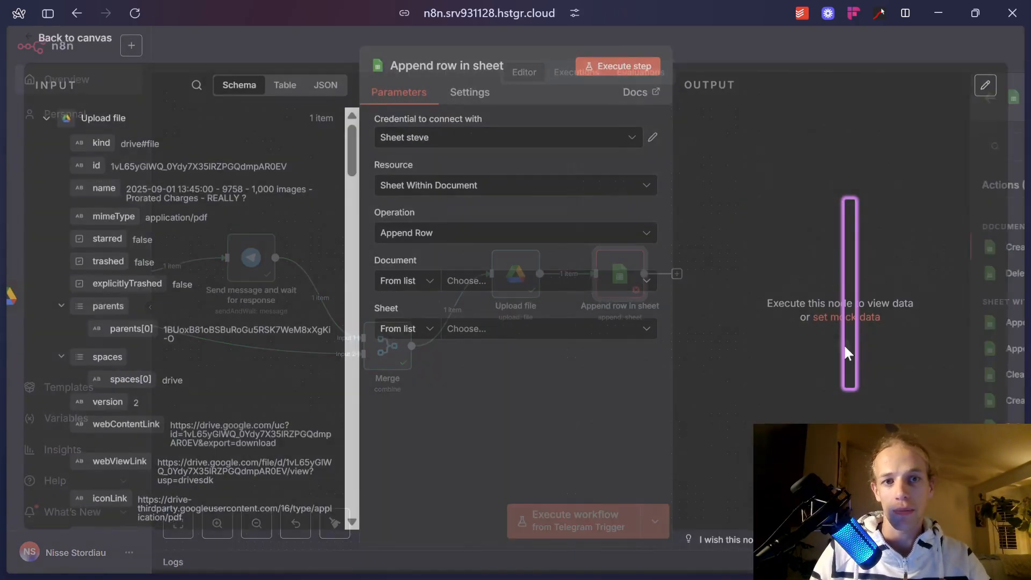
left_click(492, 141)
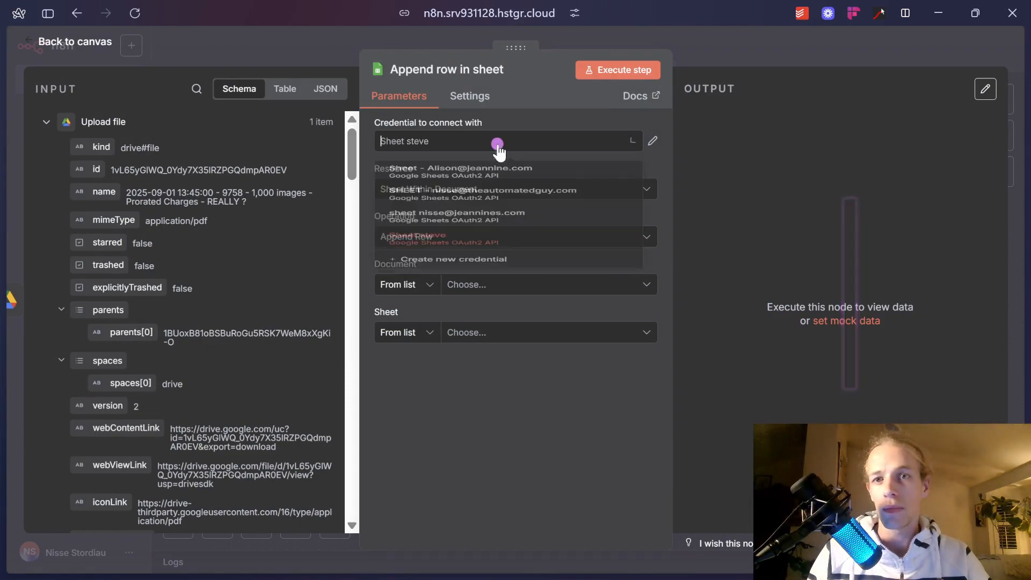
left_click(498, 212)
Search for and select the accounting receipts spreadsheet as the Document, then reposition the node.
left_click(508, 284)
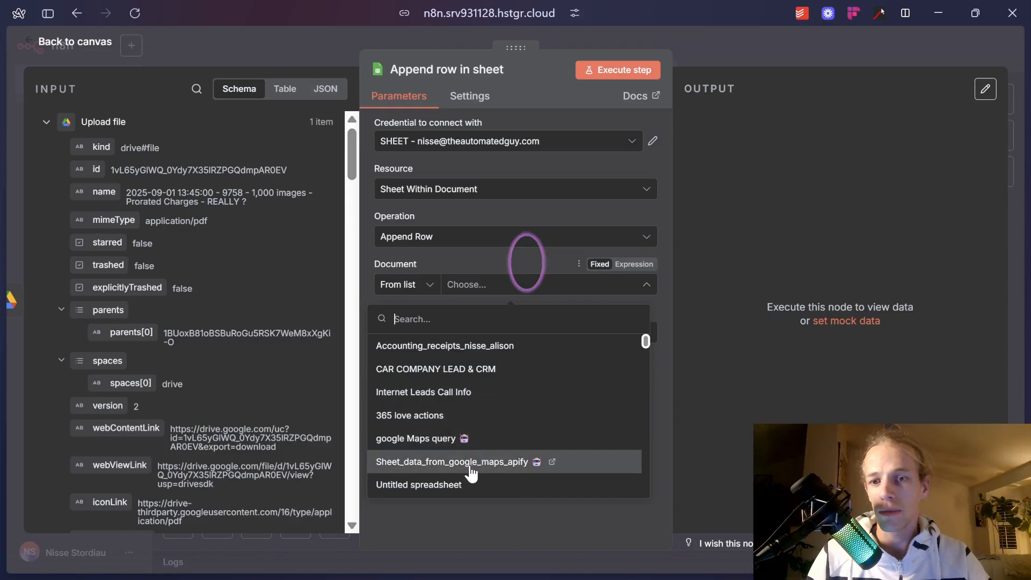
scroll(480, 478, "down", 2)
scroll(481, 472, "down", 5)
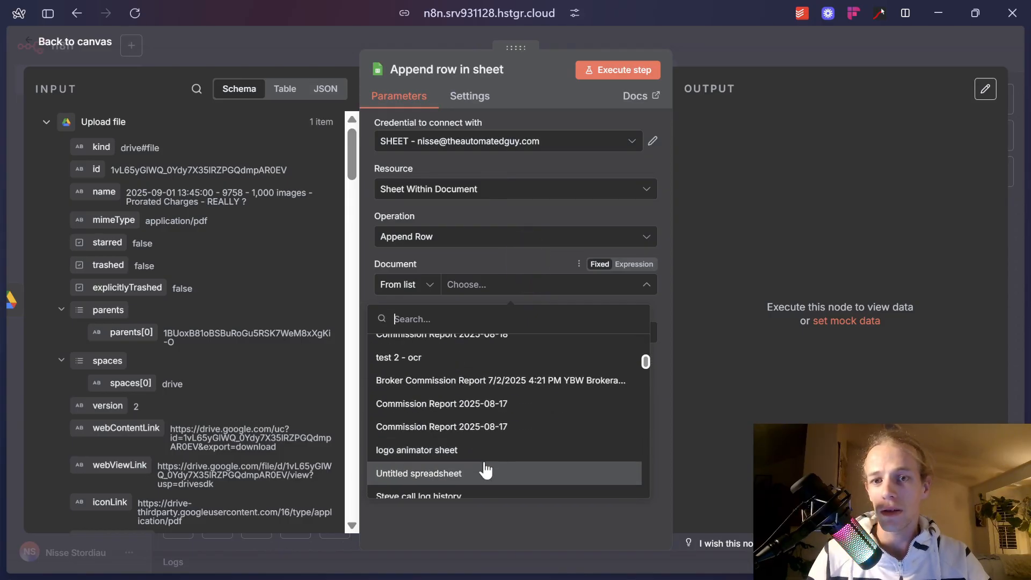
left_click(514, 322)
type("nisse")
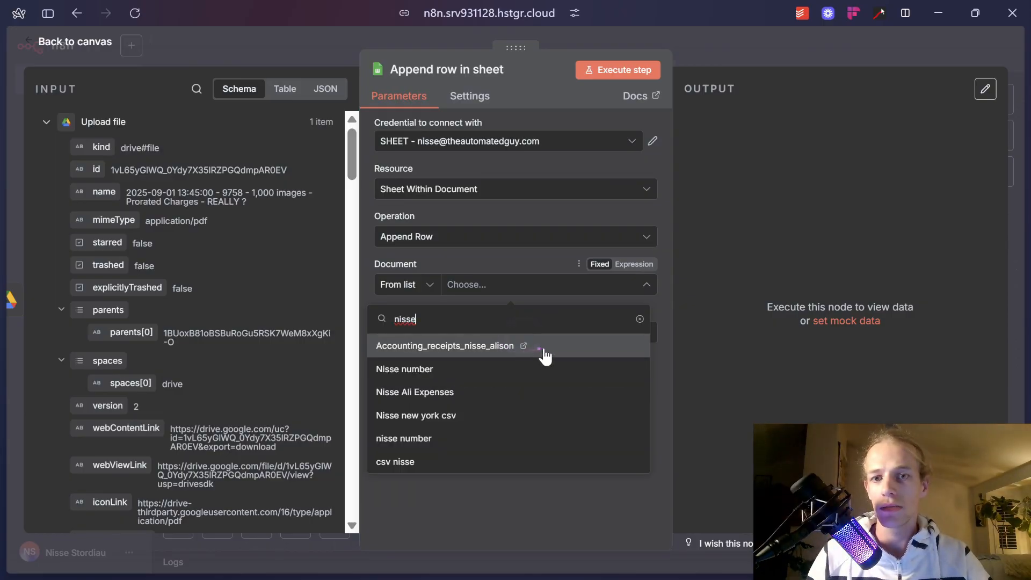
left_click(545, 356)
left_click(523, 333)
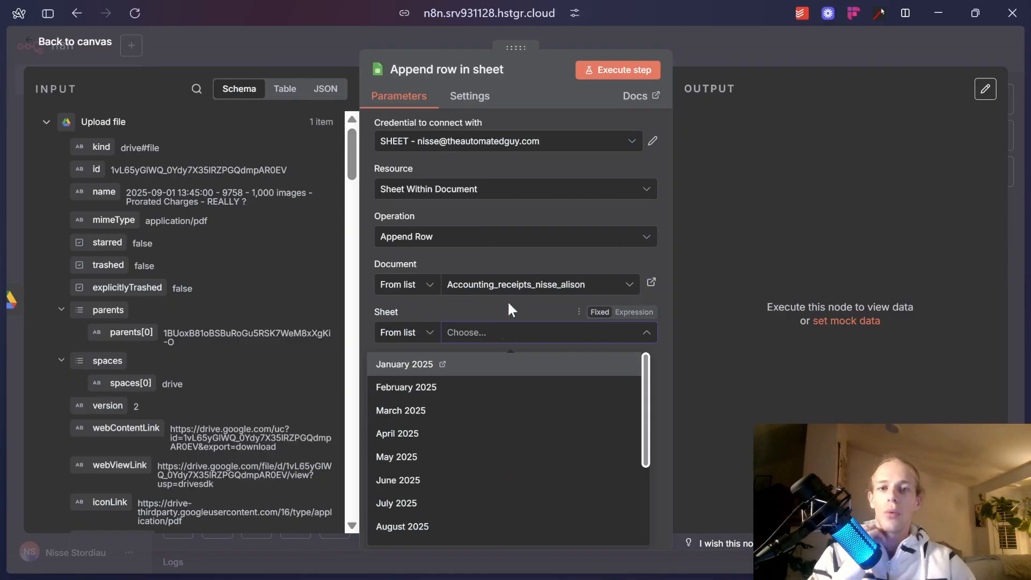
left_click(749, 60)
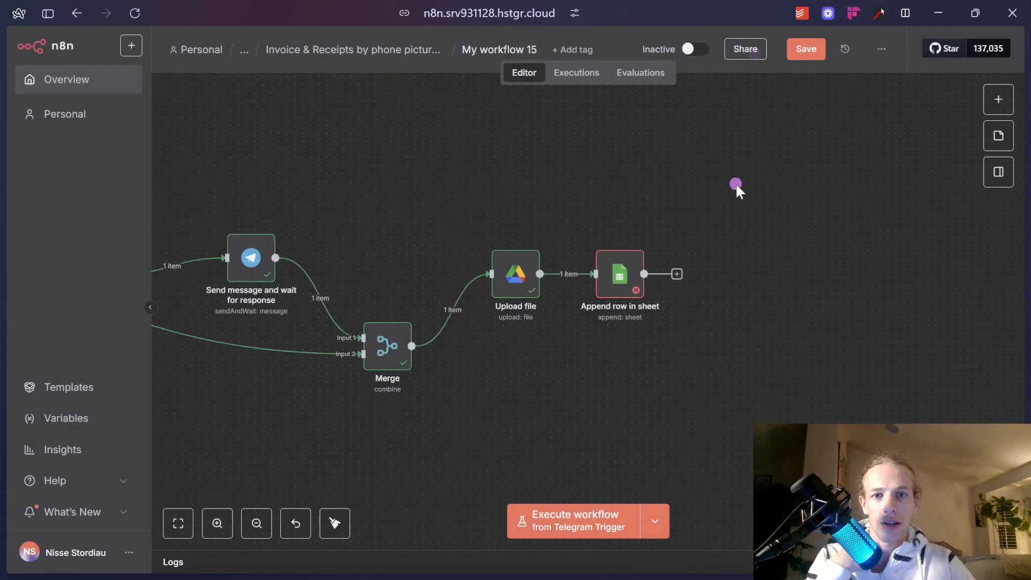
scroll(736, 186, "down", 10)
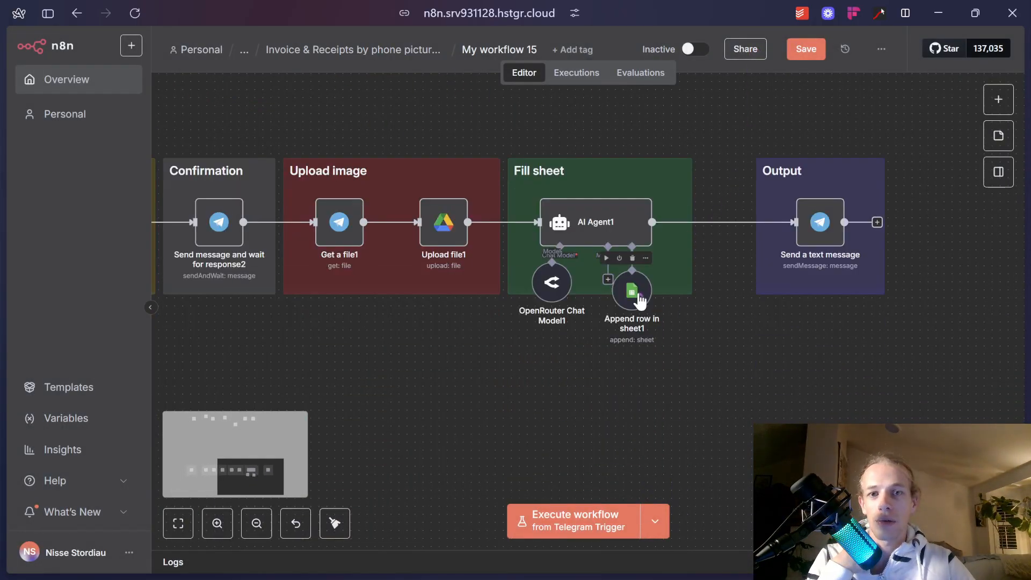
mouse_move(639, 303)
left_mouse_down()
mouse_move(627, 362)
mouse_move(644, 287)
left_mouse_up()
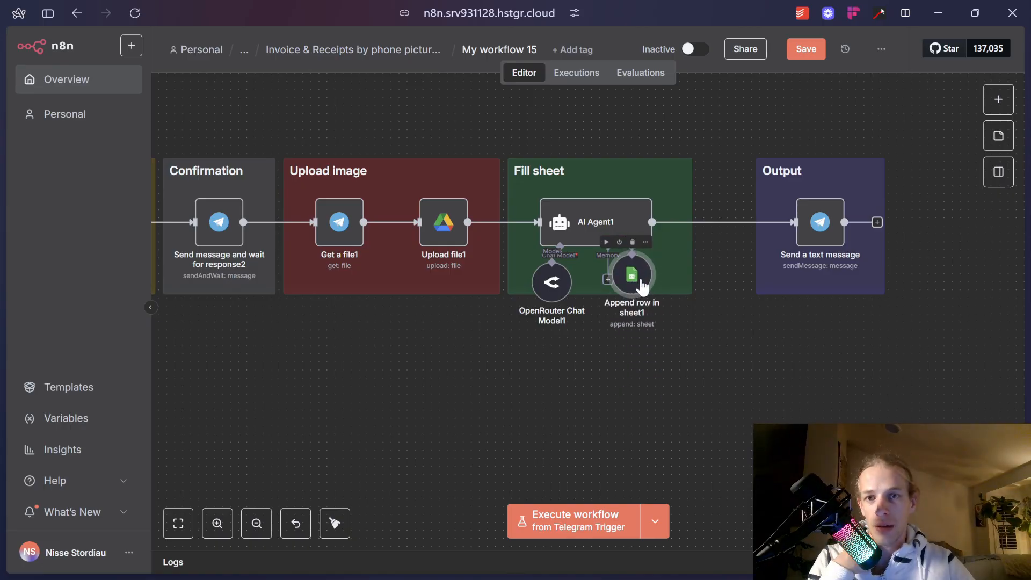
Drag the Upload file and Append row in sheet nodes right to open space after Merge.
scroll(643, 287, "up", 16)
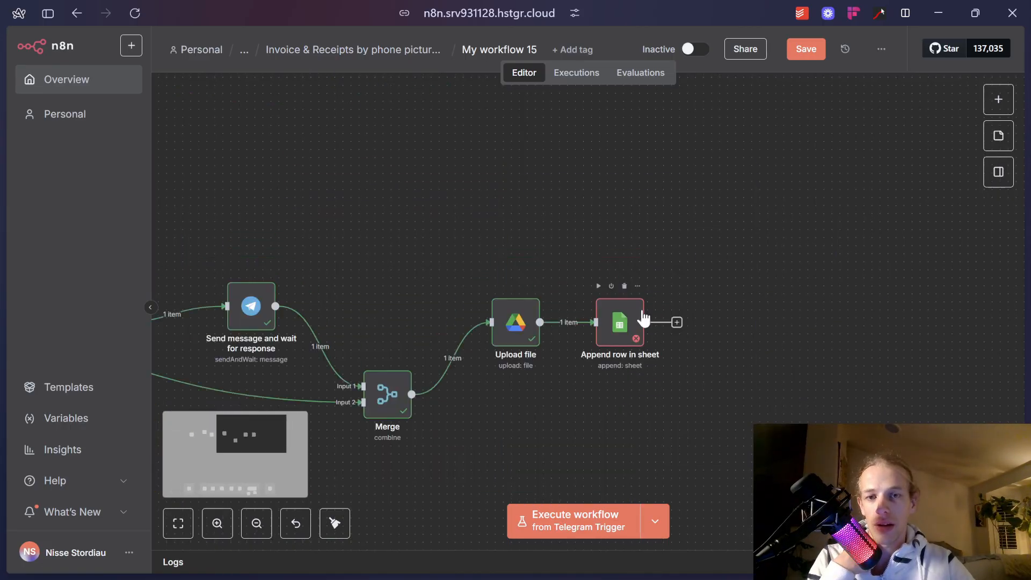
left_click_drag(627, 329, 758, 337)
left_click_drag(521, 327, 609, 327)
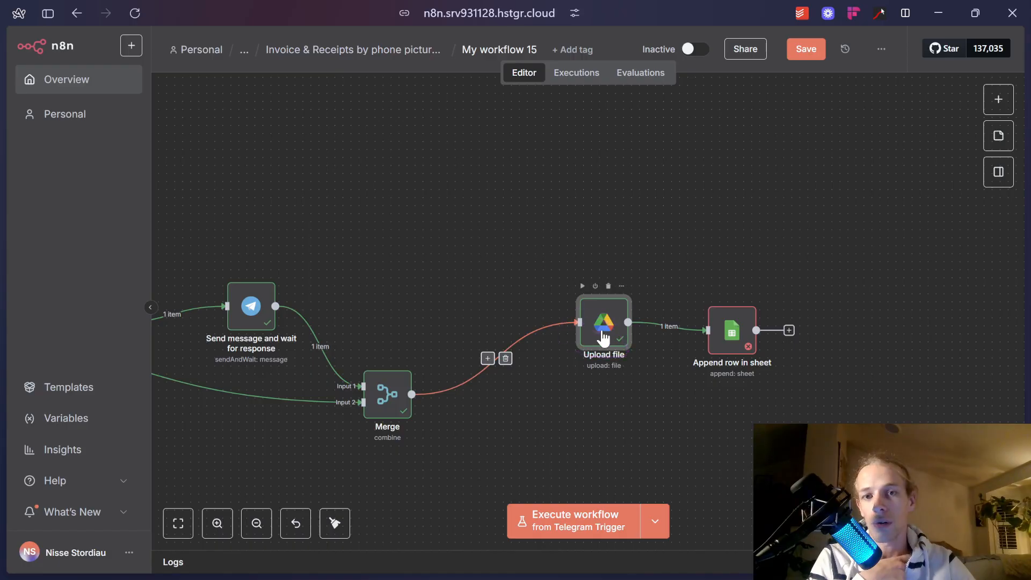
mouse_move(602, 338)
left_mouse_down()
mouse_move(565, 321)
mouse_move(583, 341)
mouse_move(593, 298)
mouse_move(575, 325)
mouse_move(552, 327)
mouse_move(592, 327)
left_mouse_up()
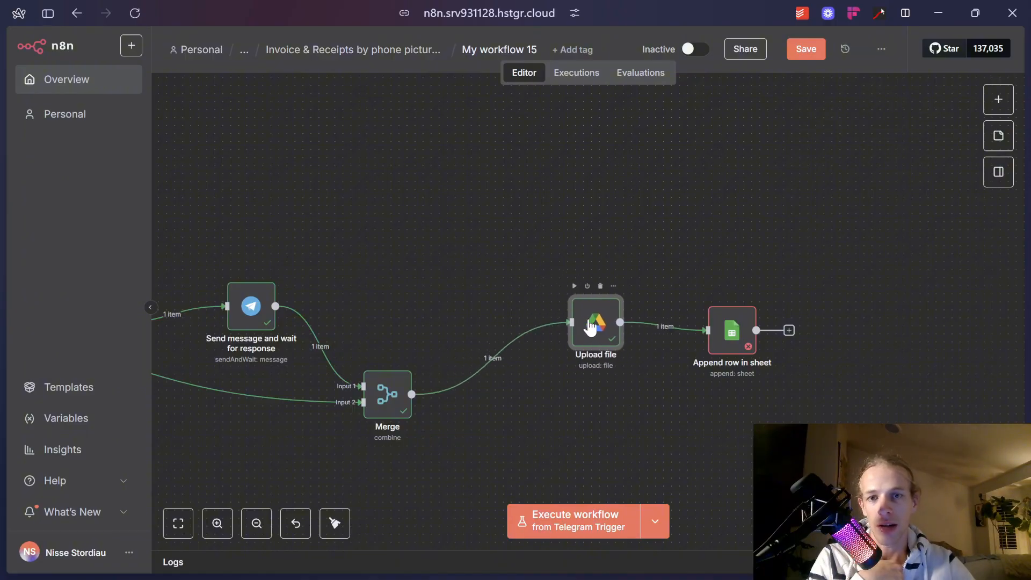
Insert a Google Drive Get shared drive step between Merge and Upload file.
left_click(484, 357)
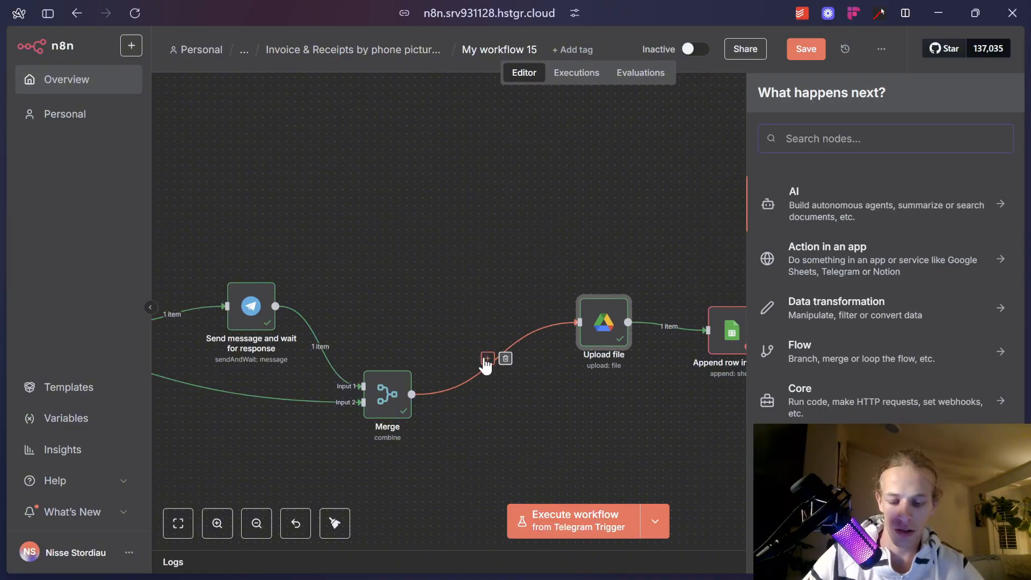
type("drive")
left_click(804, 244)
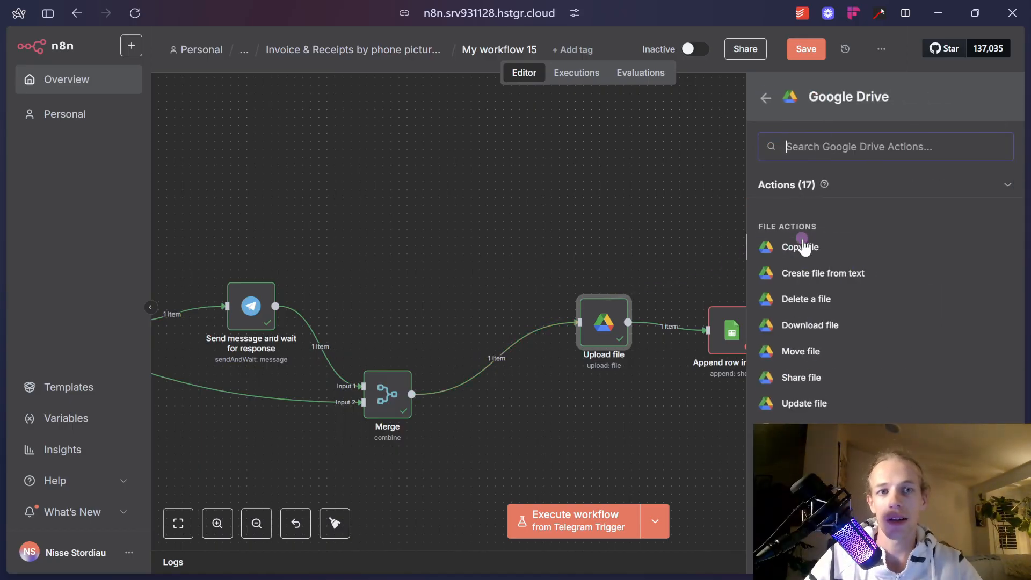
type("get")
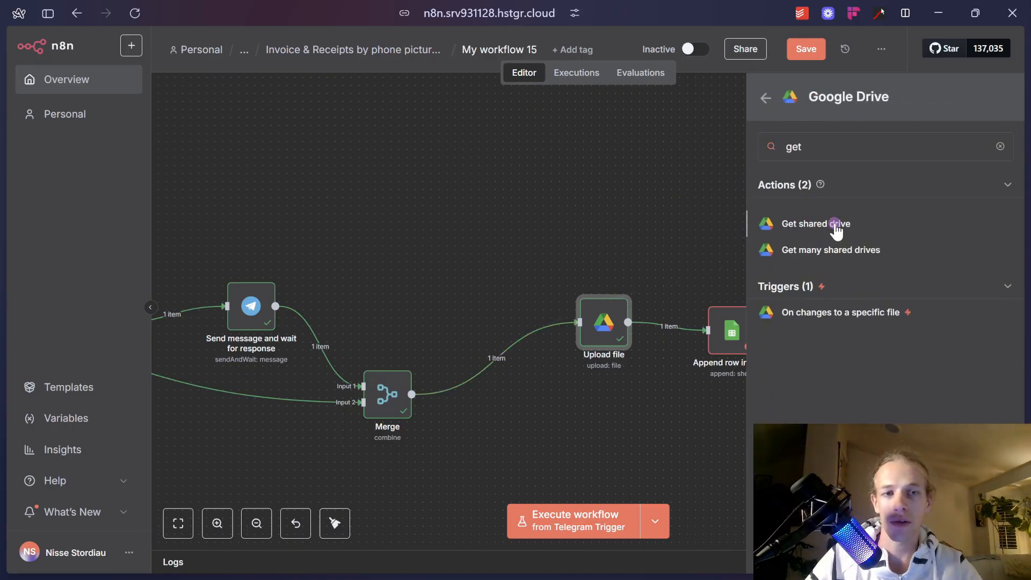
left_click(835, 224)
key("Escape")
left_click_drag(549, 395, 573, 362)
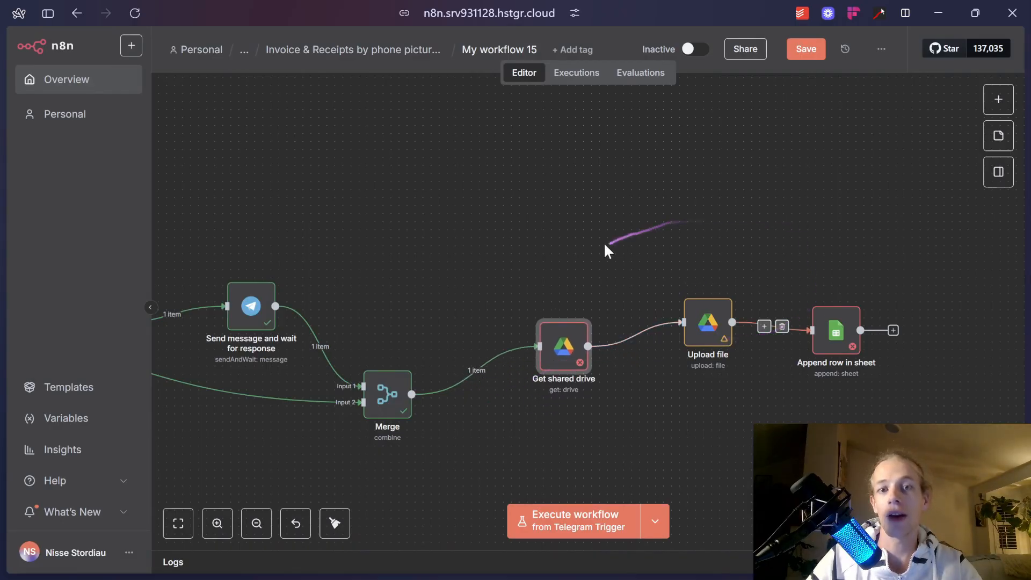
Delete the Get shared drive step so Merge connects straight to Upload file.
left_click(568, 311)
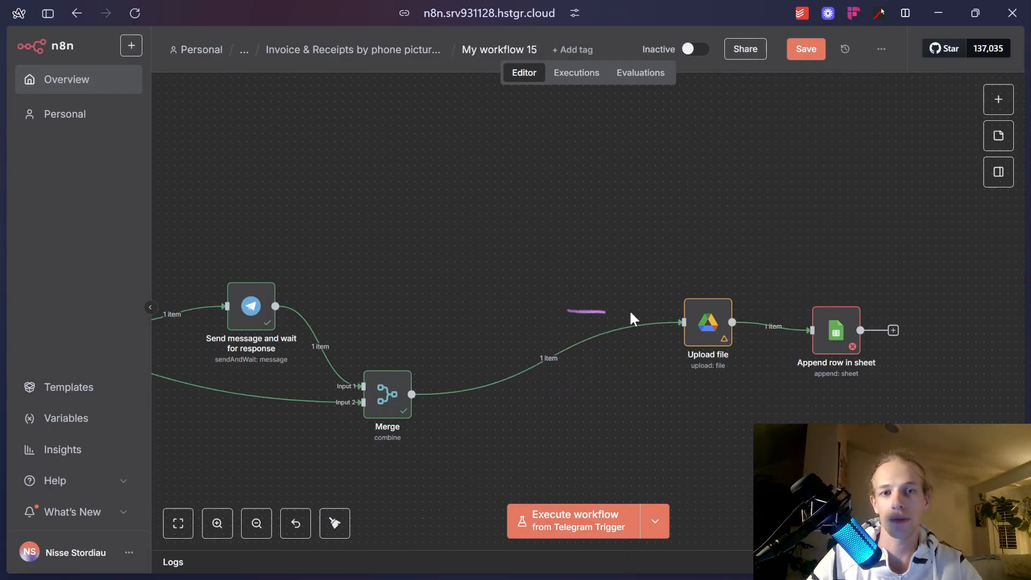
left_click_drag(708, 325, 652, 333)
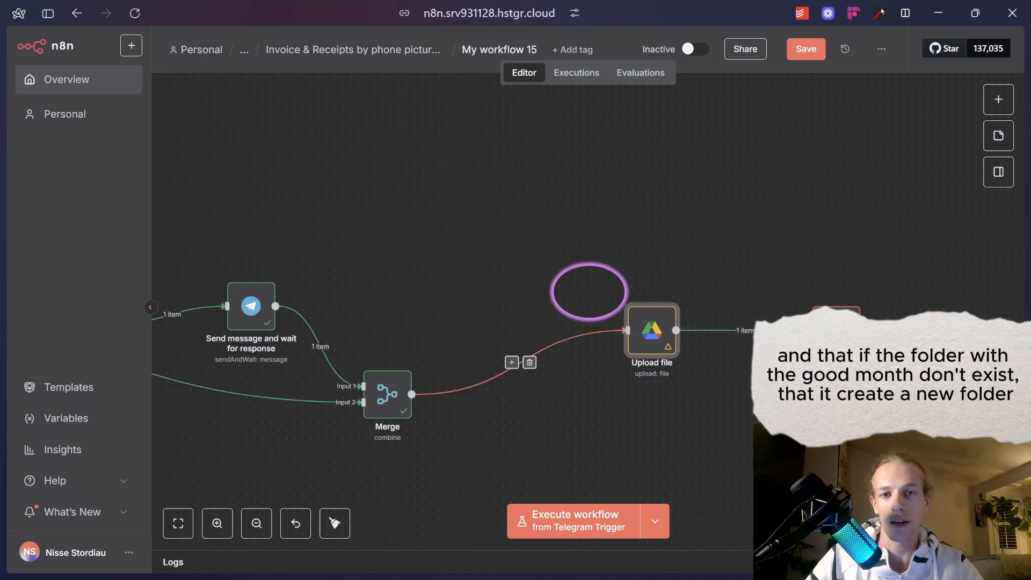
left_click_drag(835, 344, 810, 344)
Set the Append row in sheet step's Sheet to August 2025.
double_click(809, 340)
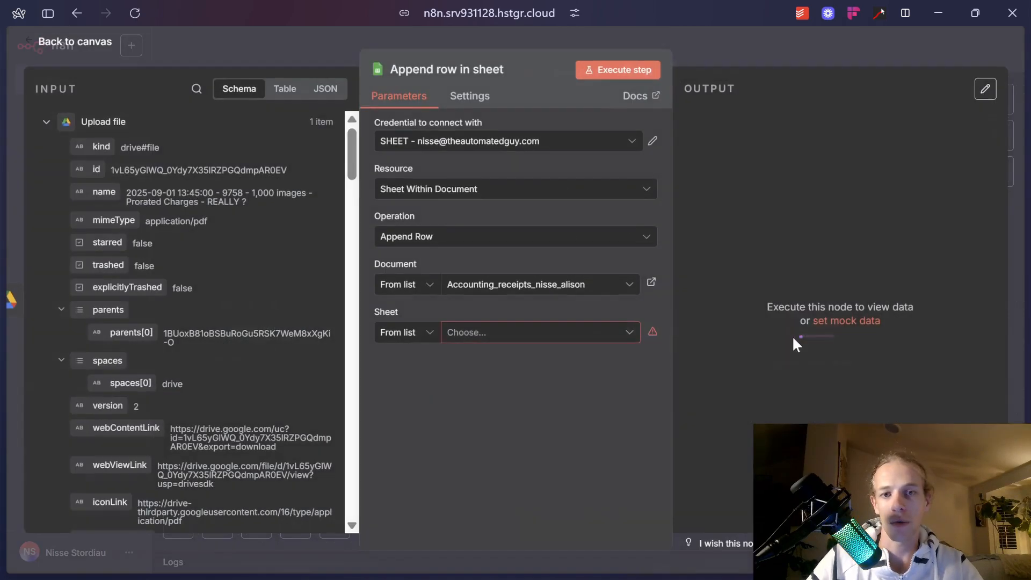
left_click(558, 332)
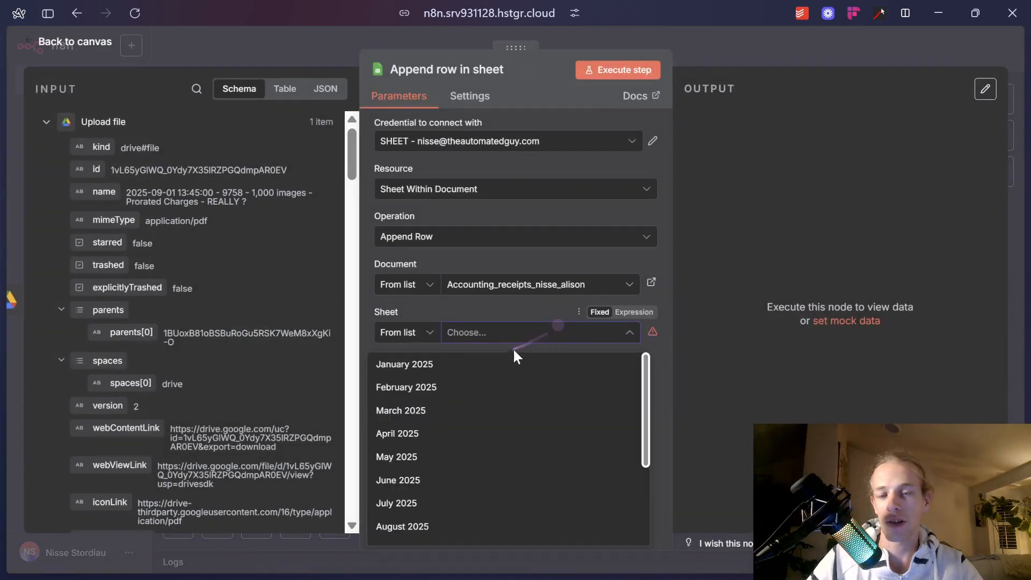
scroll(499, 465, "down", 2)
left_click(496, 429)
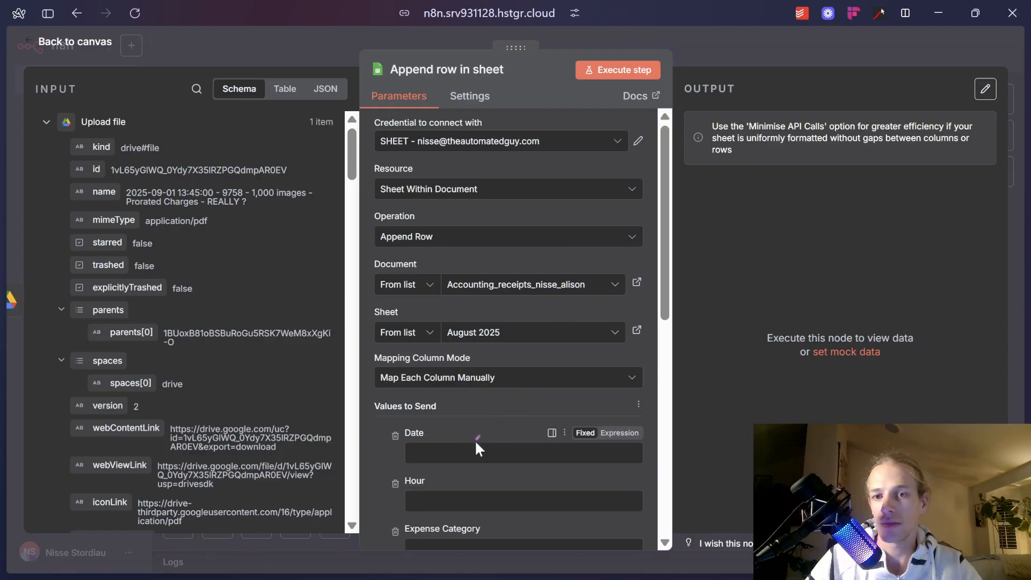
Map the Code step's price field (12) into the Price column and return to the canvas.
scroll(475, 440, "down", 4)
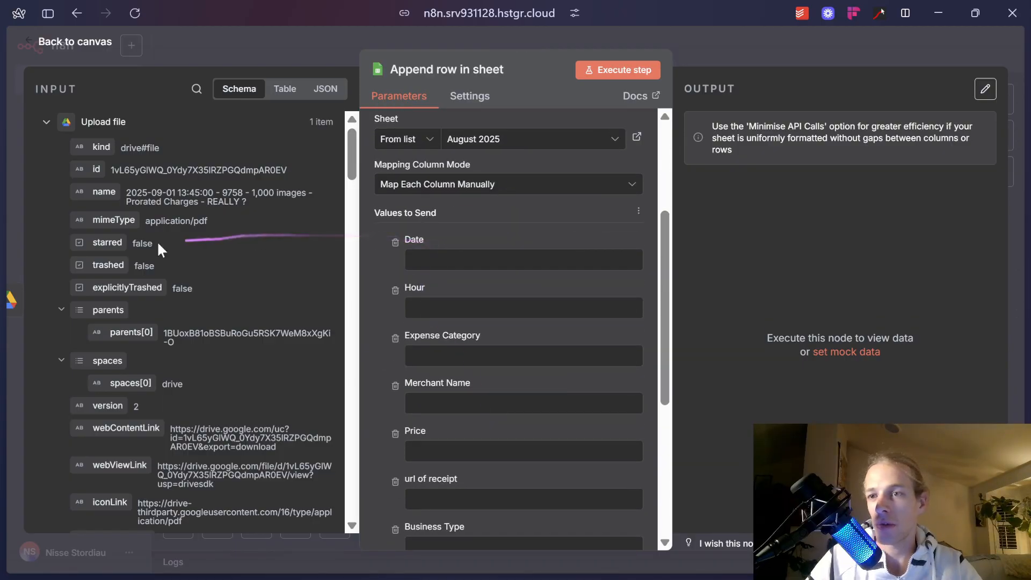
left_click(46, 122)
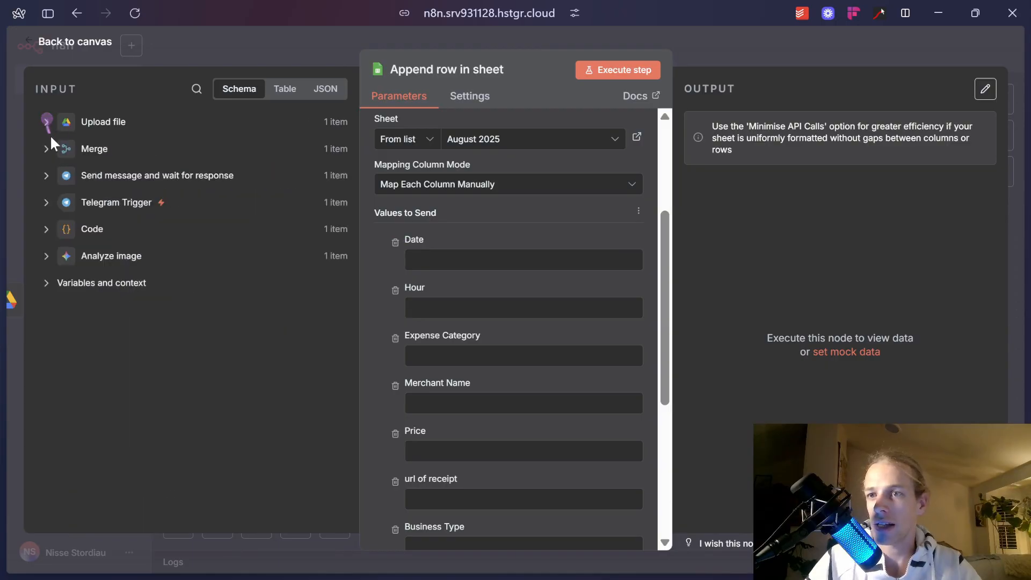
left_click(46, 229)
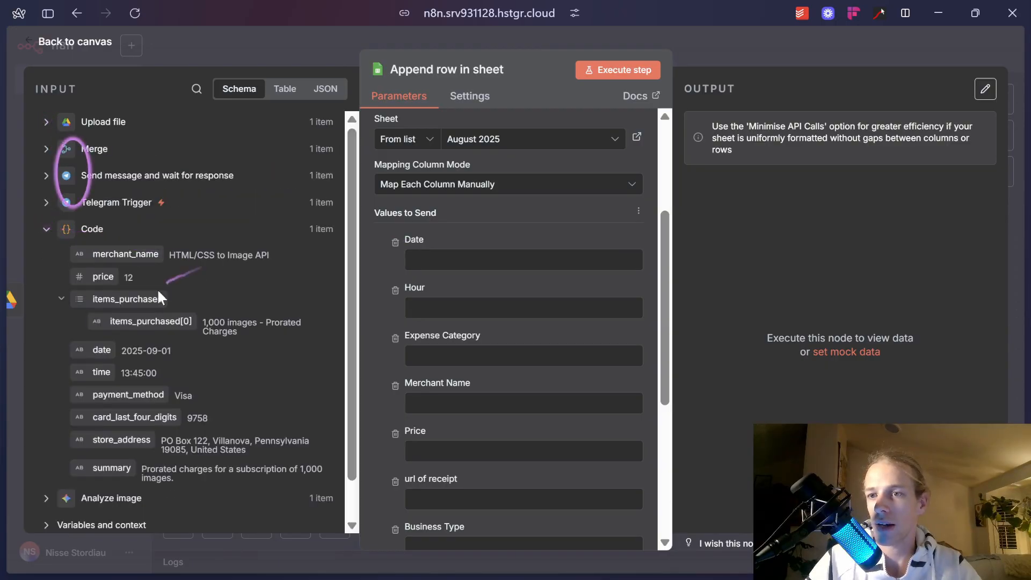
left_click_drag(105, 278, 505, 450)
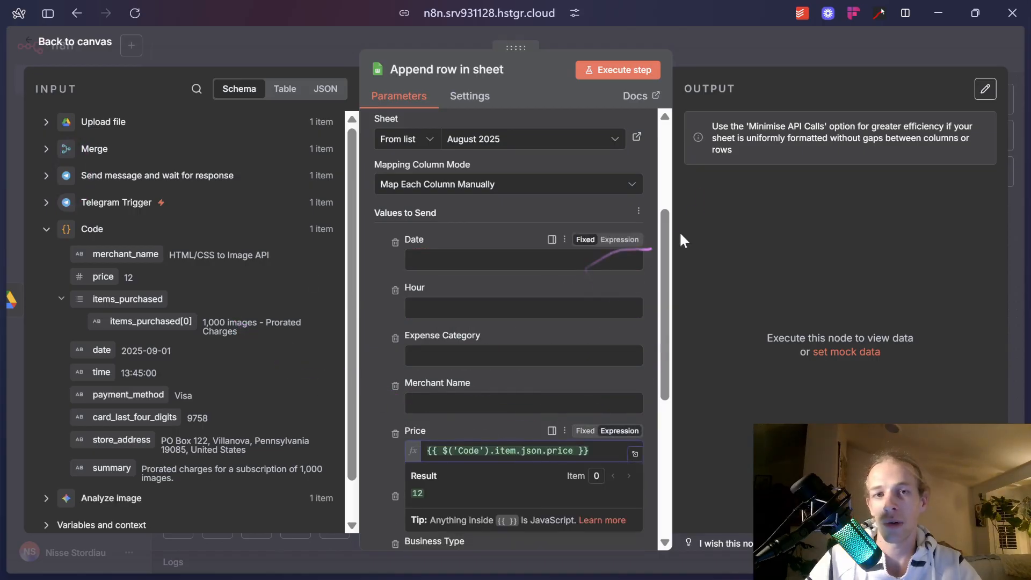
left_click(745, 52)
mouse_move(816, 320)
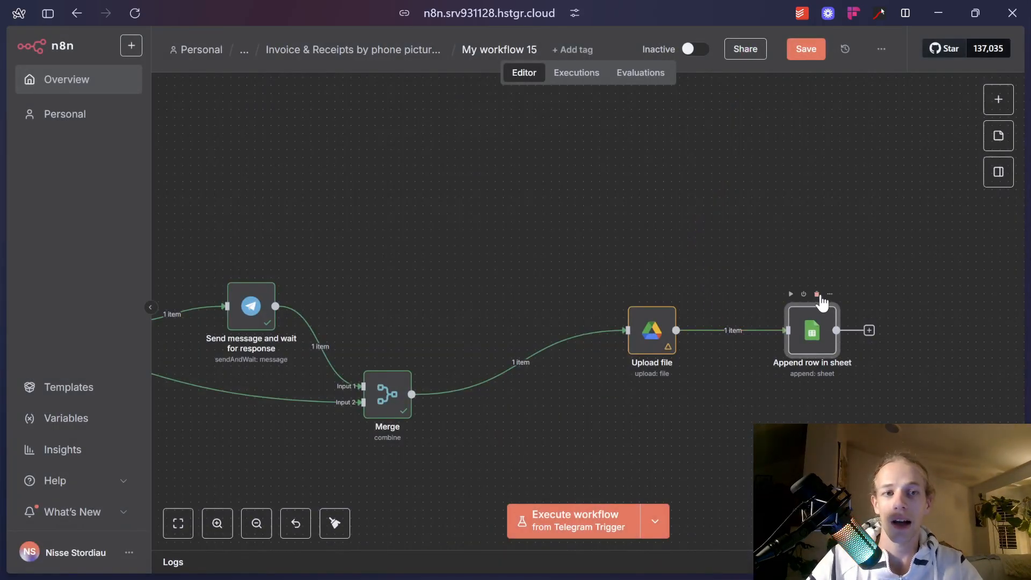
Replace Append row in sheet with an AI Agent after Upload file, prompt defined below, plus a System Message.
left_click(816, 295)
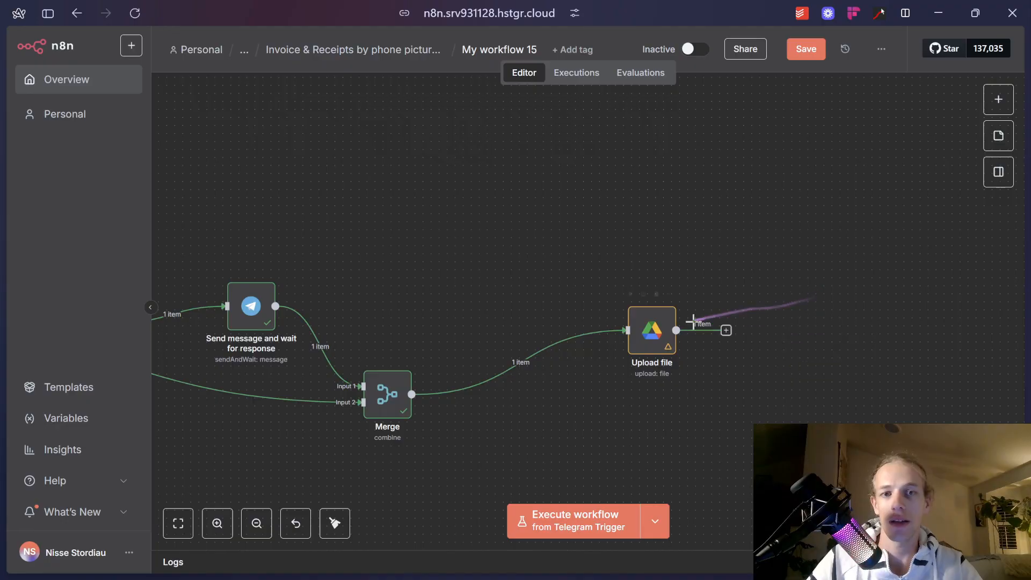
left_click(726, 331)
type("ai agent")
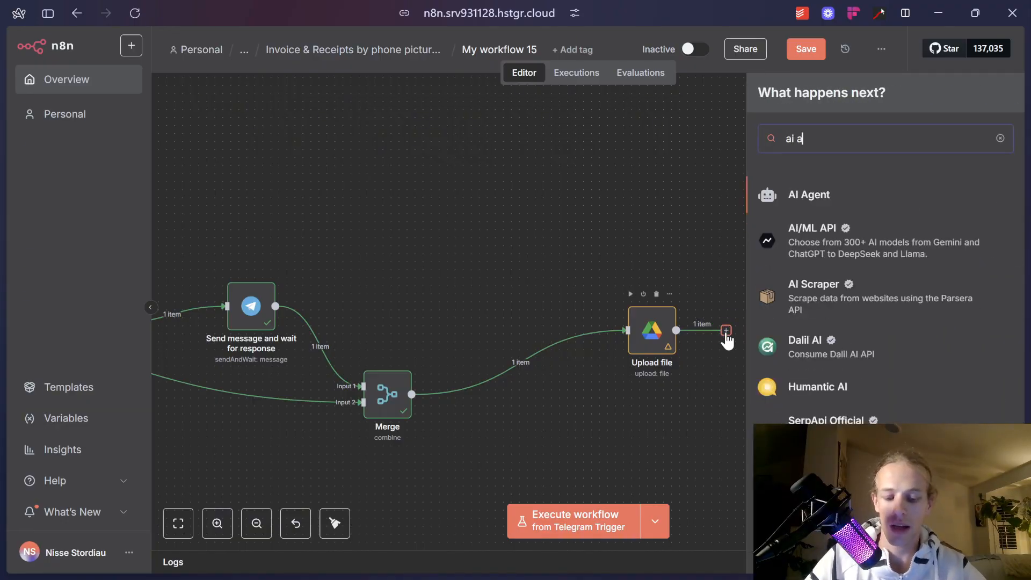
left_click(829, 197)
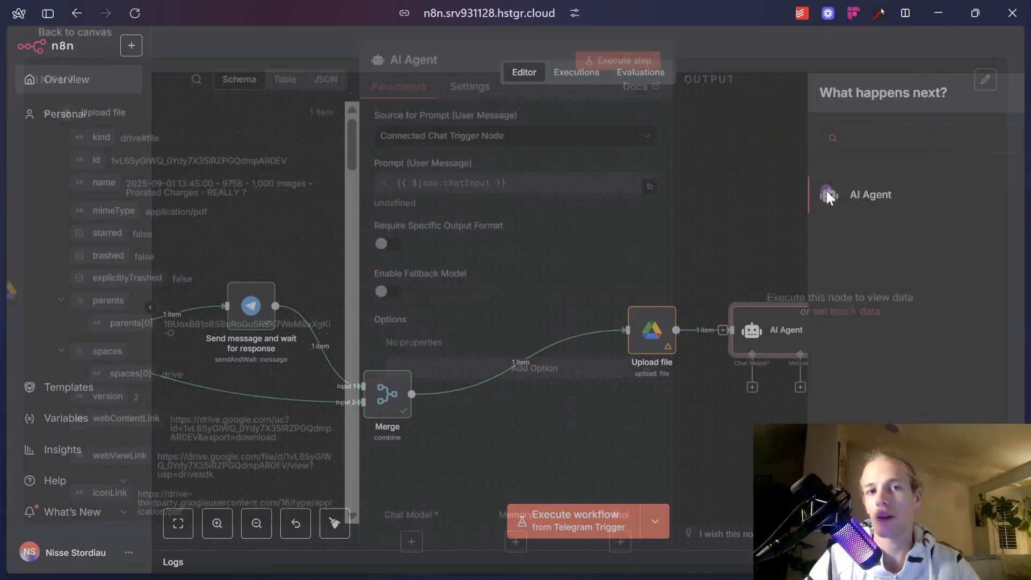
left_click(531, 151)
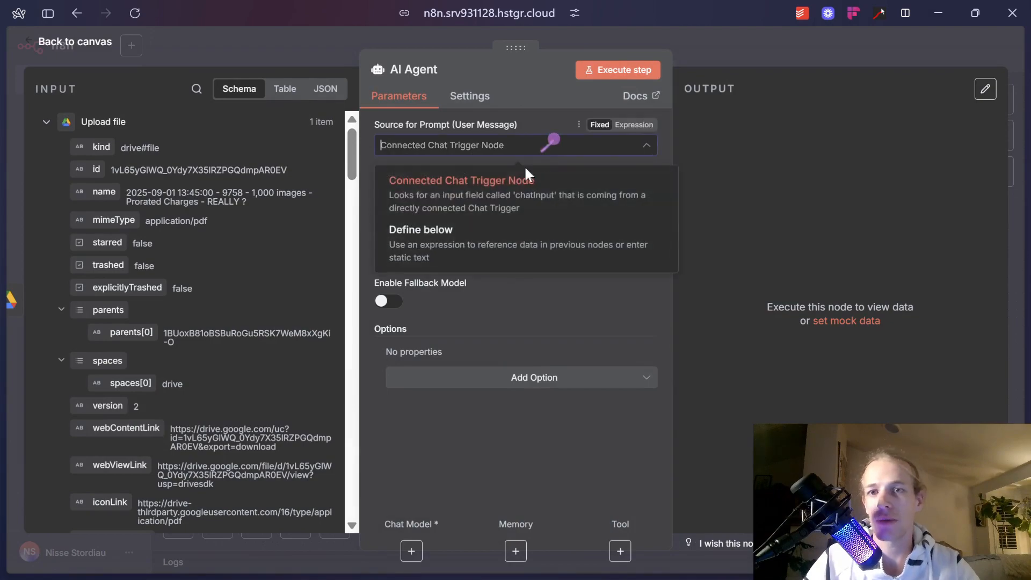
left_click(501, 230)
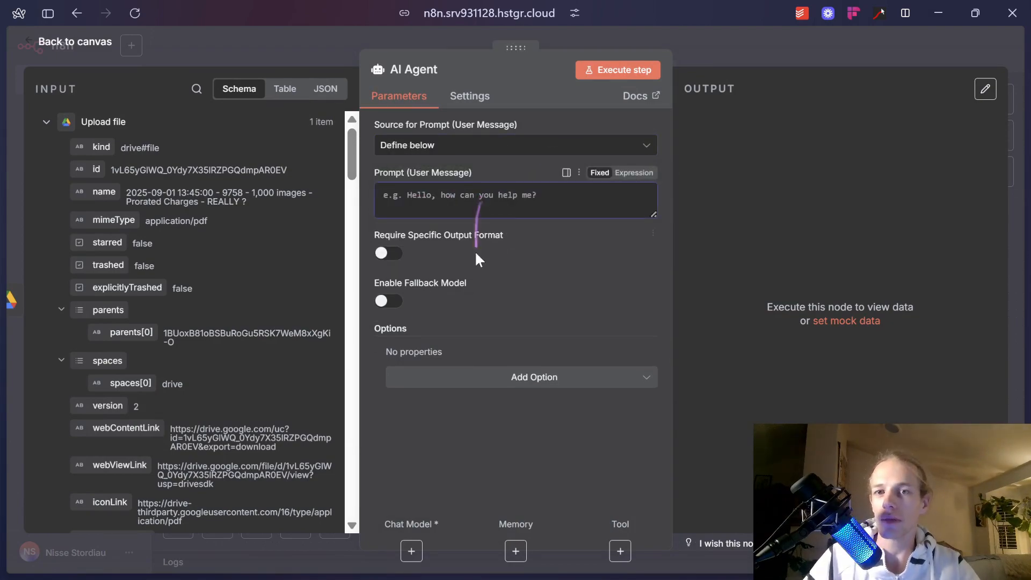
left_click(445, 377)
left_click(469, 415)
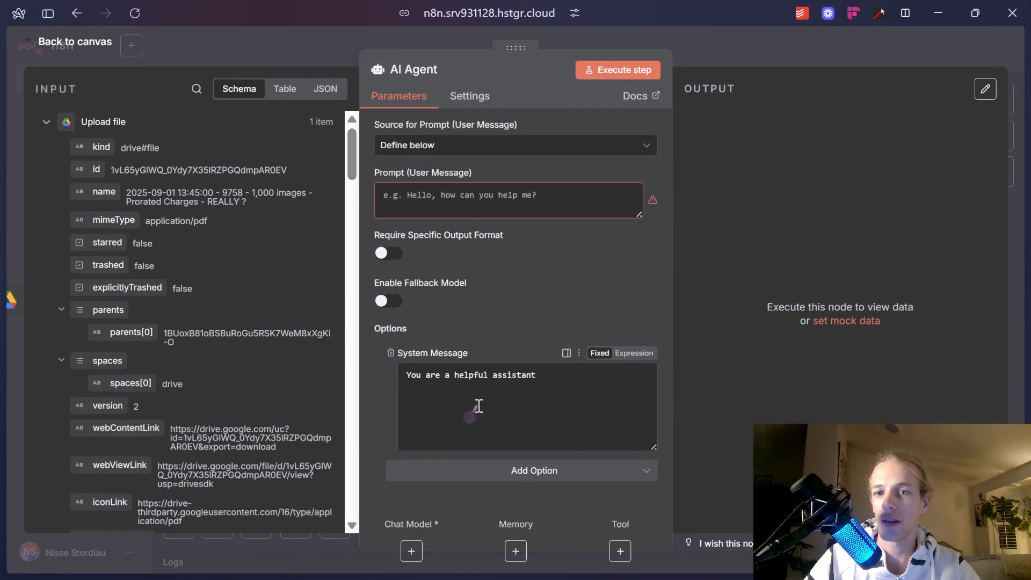
Write the system message: it sorts receipts into a Google sheet, putting received data in the accurate columns.
left_click(526, 388)
left_click_drag(526, 390, 327, 376)
triple_click(575, 393)
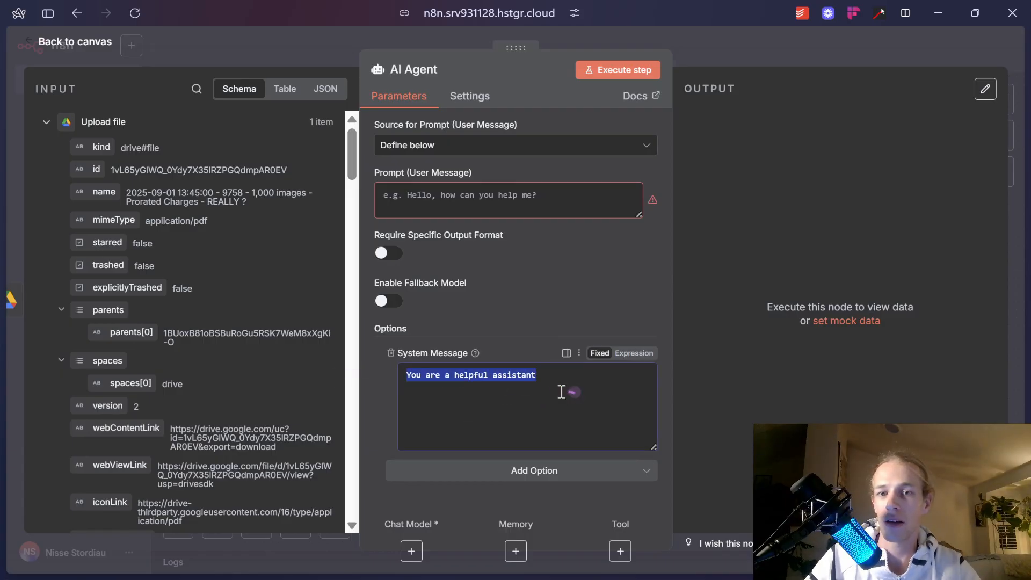
left_click(559, 387)
type("which sort rece")
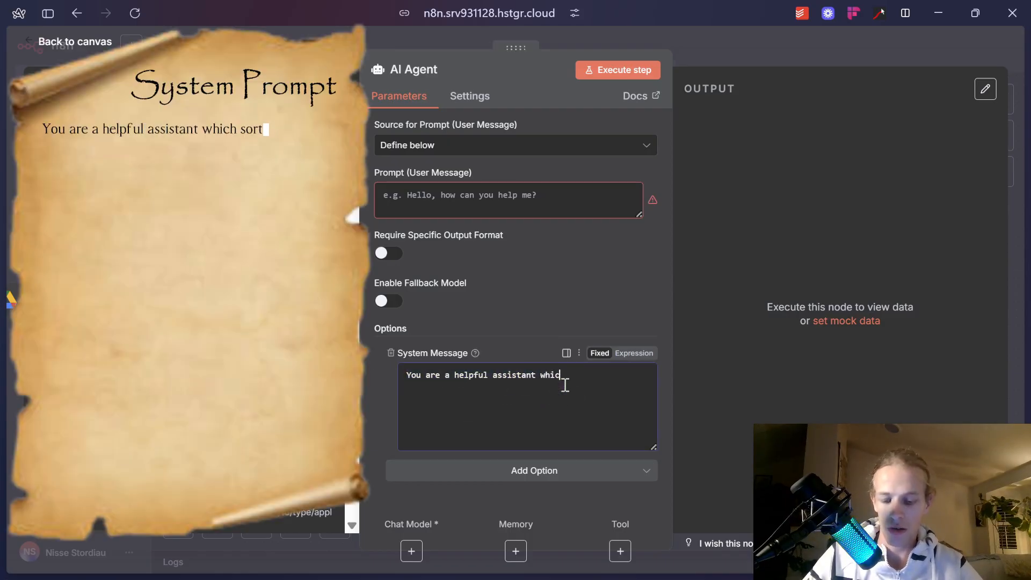
type("ipt in a google she")
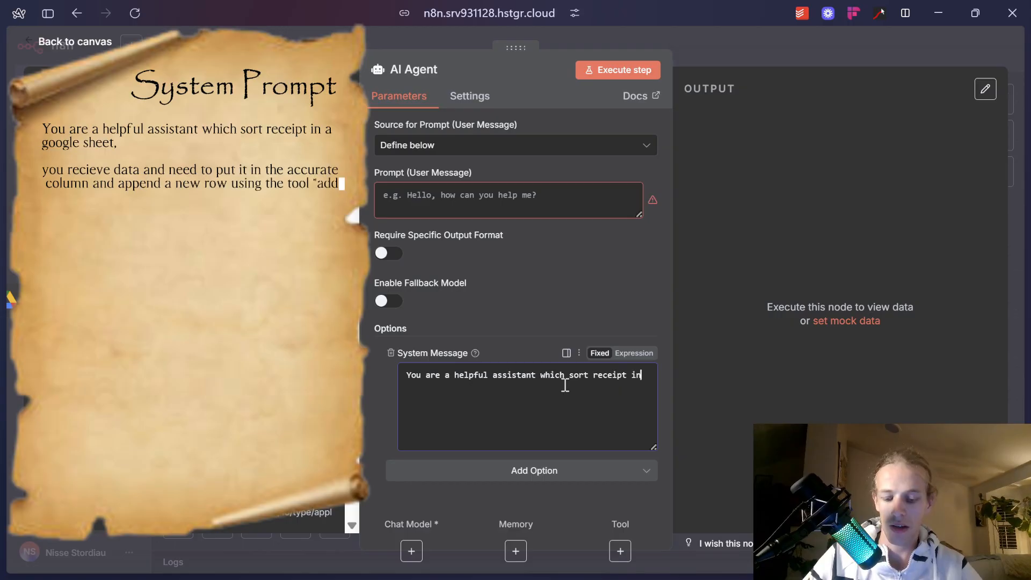
type("et,")
key("Return")
key("Return")
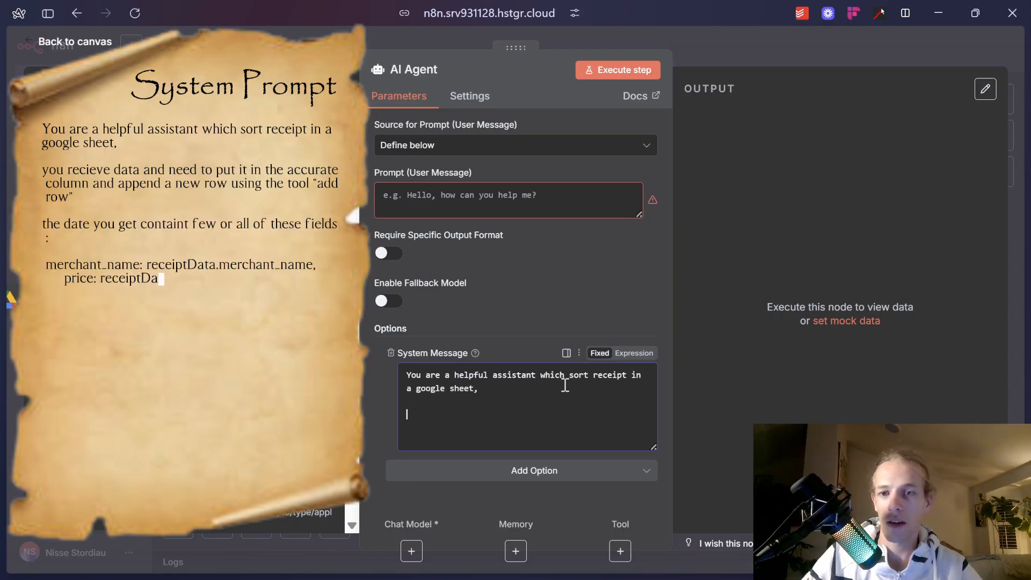
type("you recieve dat")
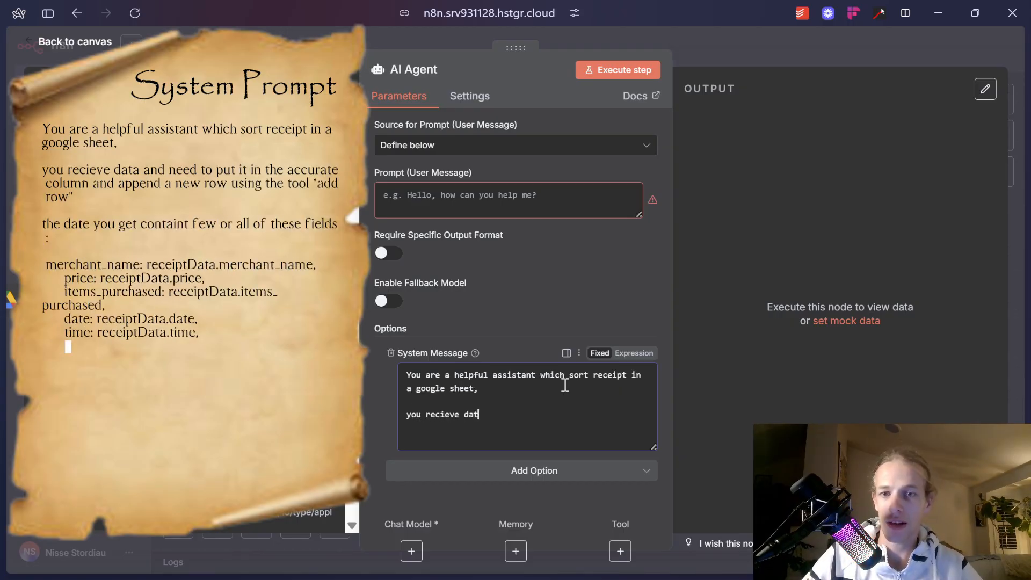
type("a")
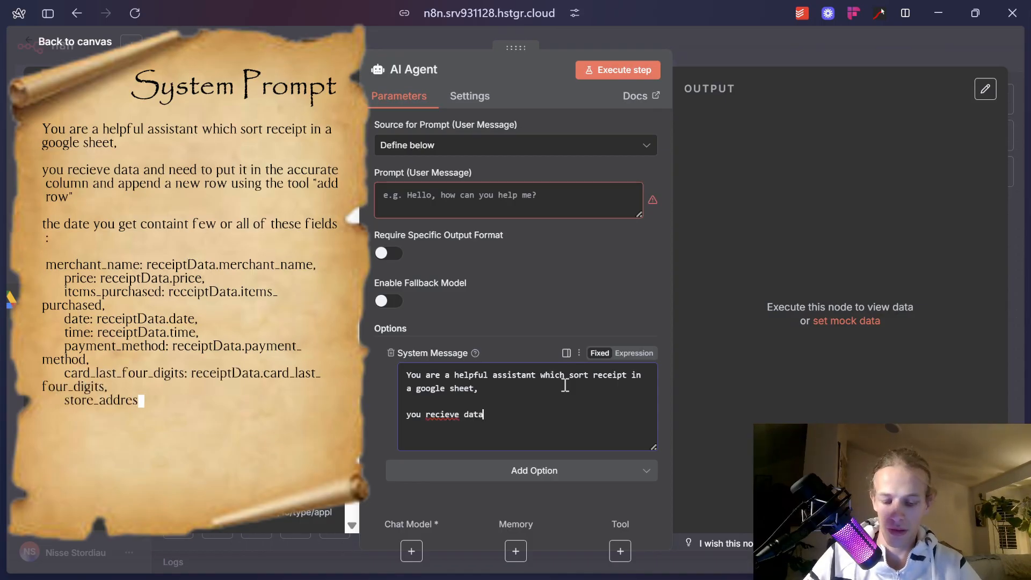
type(" and need to put ")
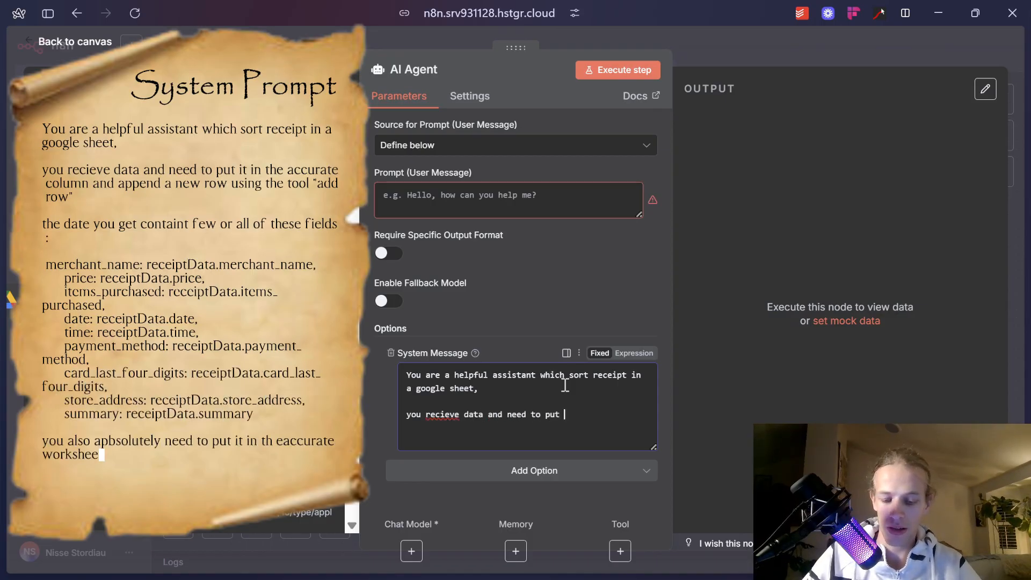
type("it in the acc")
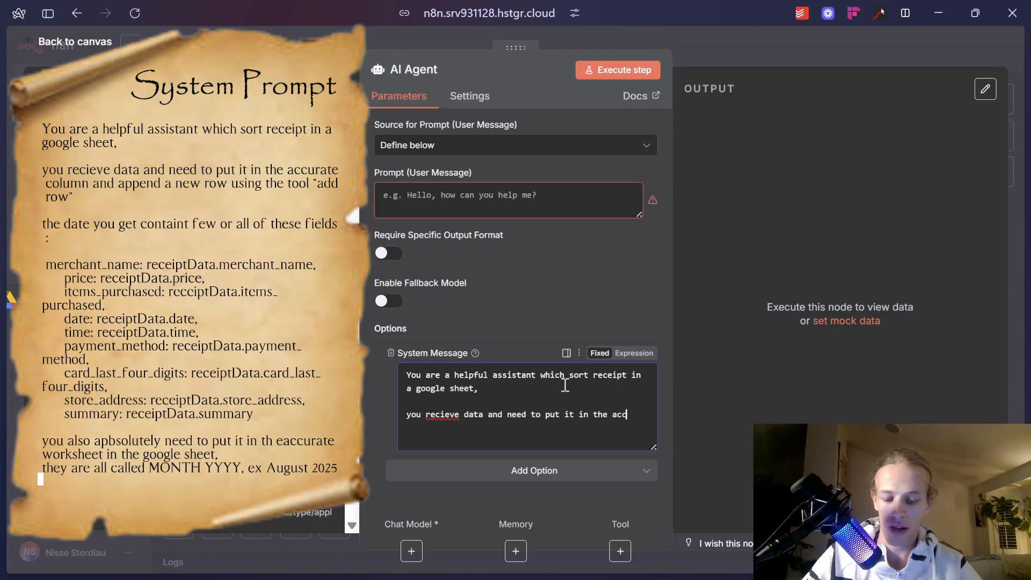
type("urate column and append a new row using the tool \"add row")
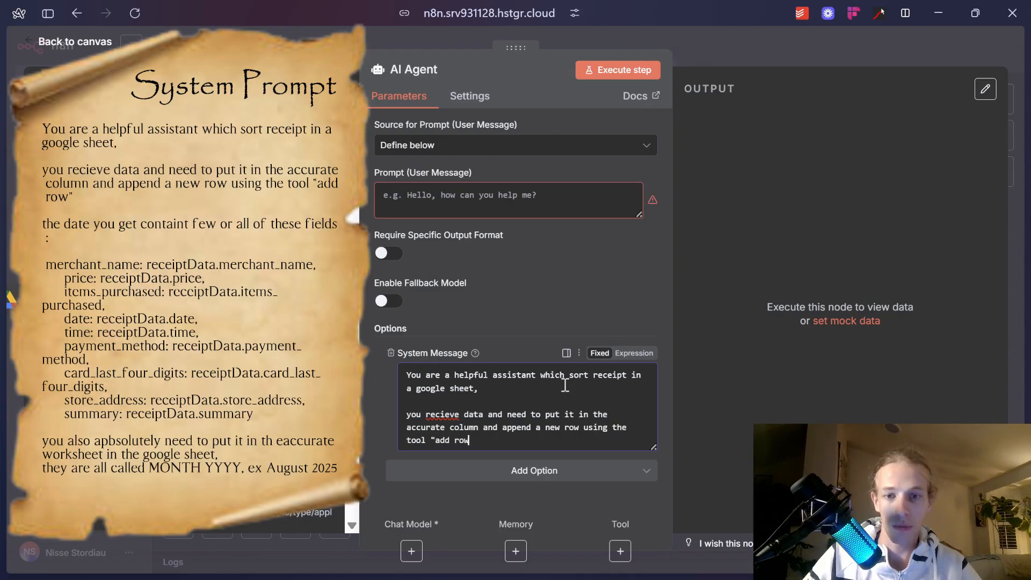
key("Return")
key("Return")
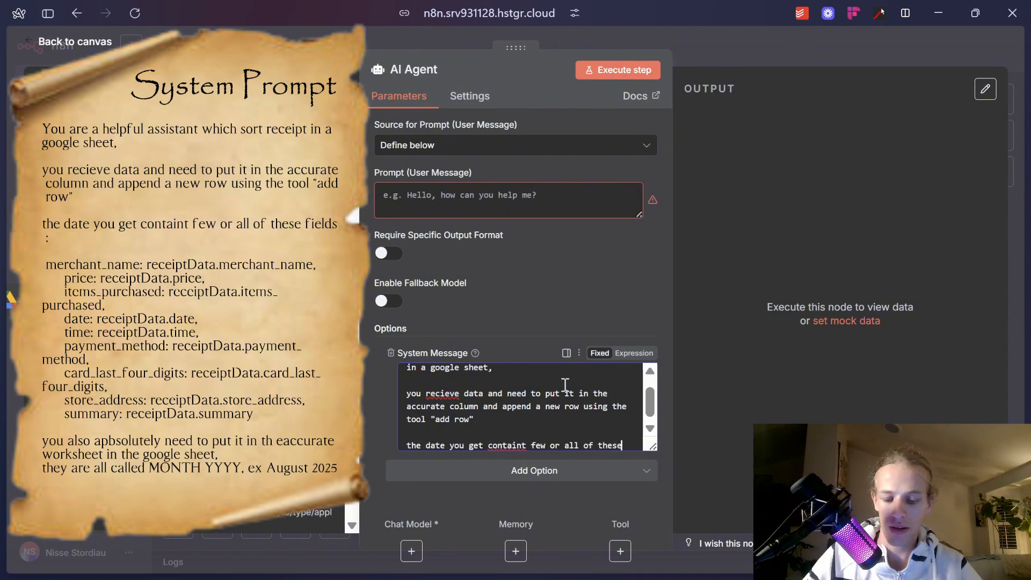
type("fields :")
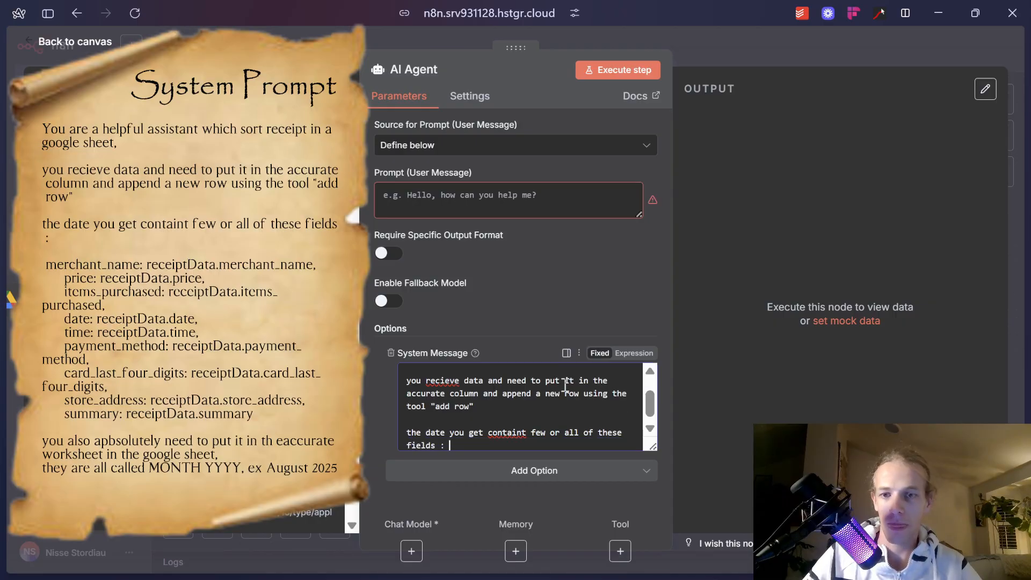
key("Return")
key("Return")
key("alt+Tab")
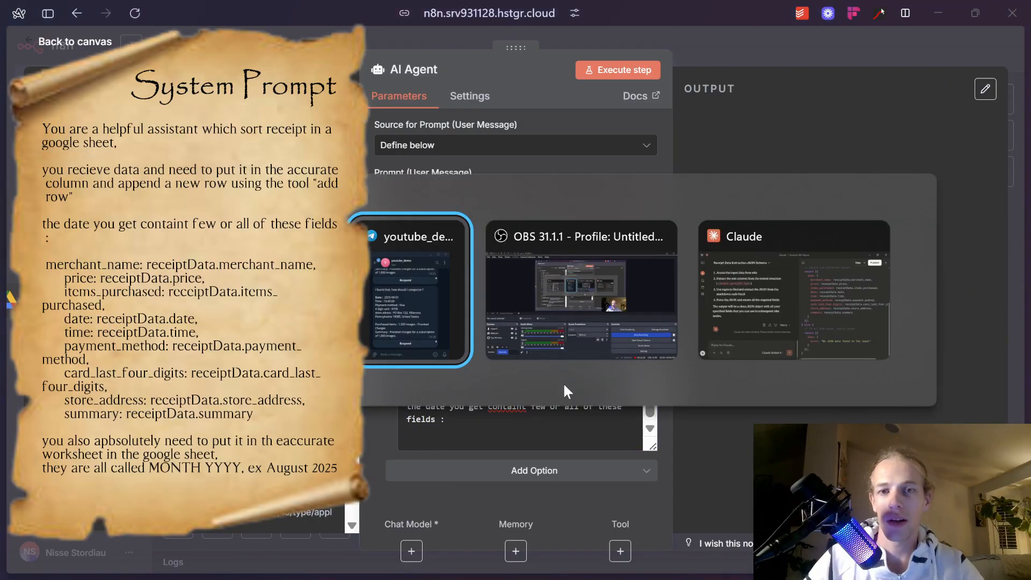
Copy the merchant_name through summary field lines from Claude's Extract Receipt Data code artifact.
key("alt+Tab")
key("alt+Tab")
scroll(674, 346, "up", 3)
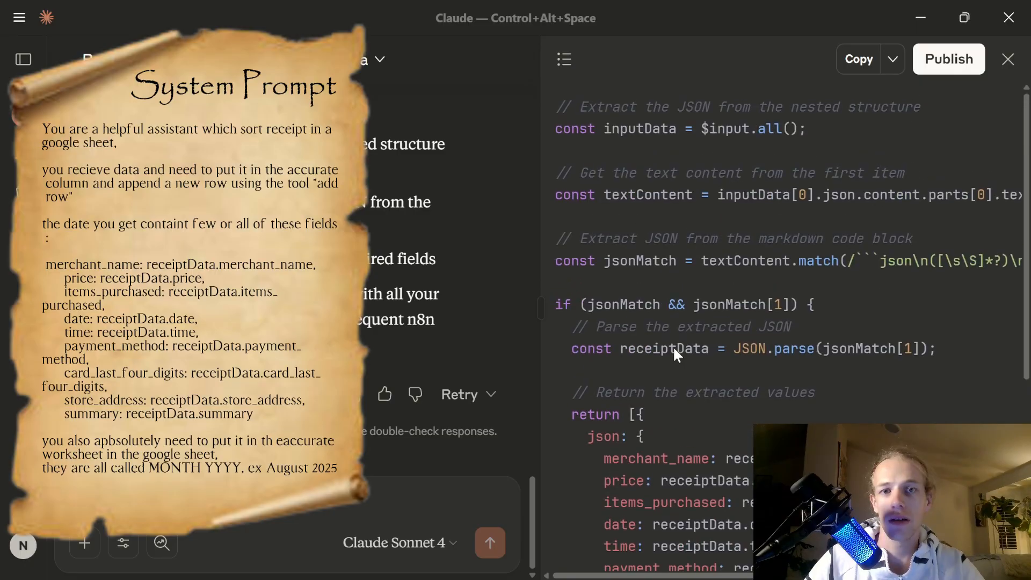
scroll(384, 257, "up", 10)
scroll(382, 289, "up", 10)
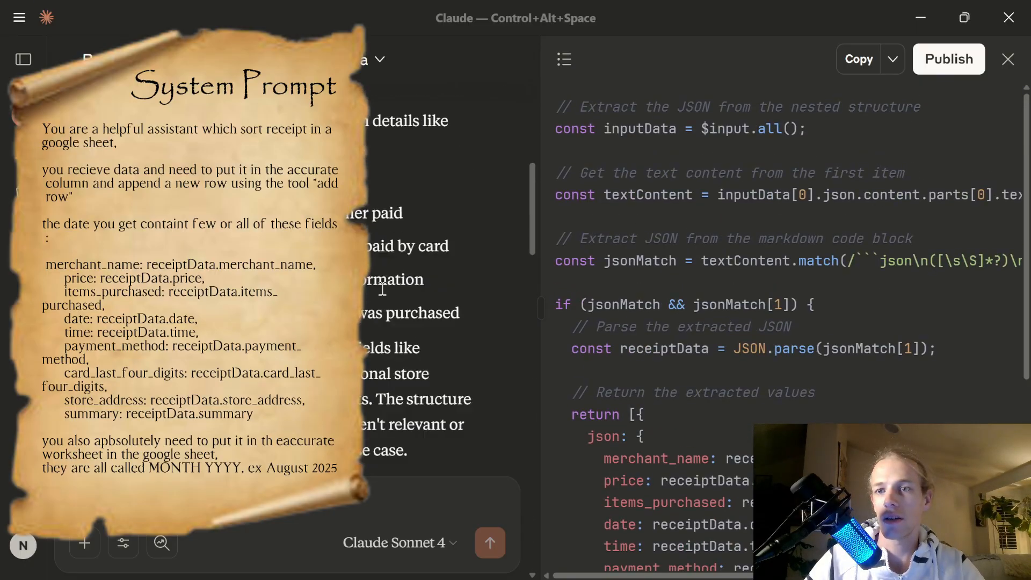
left_click(562, 56)
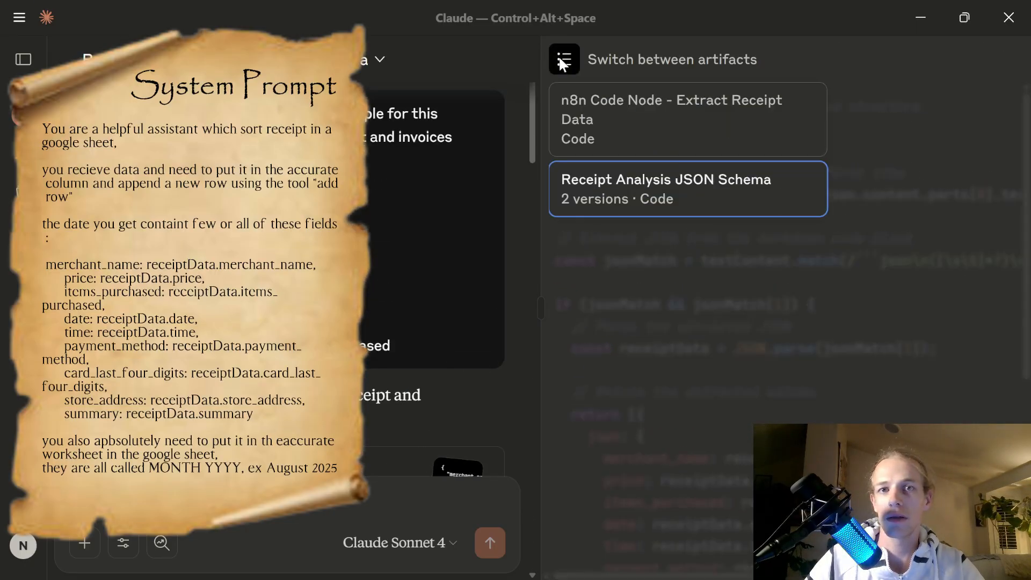
left_click(628, 127)
scroll(672, 215, "down", 4)
scroll(693, 244, "down", 1)
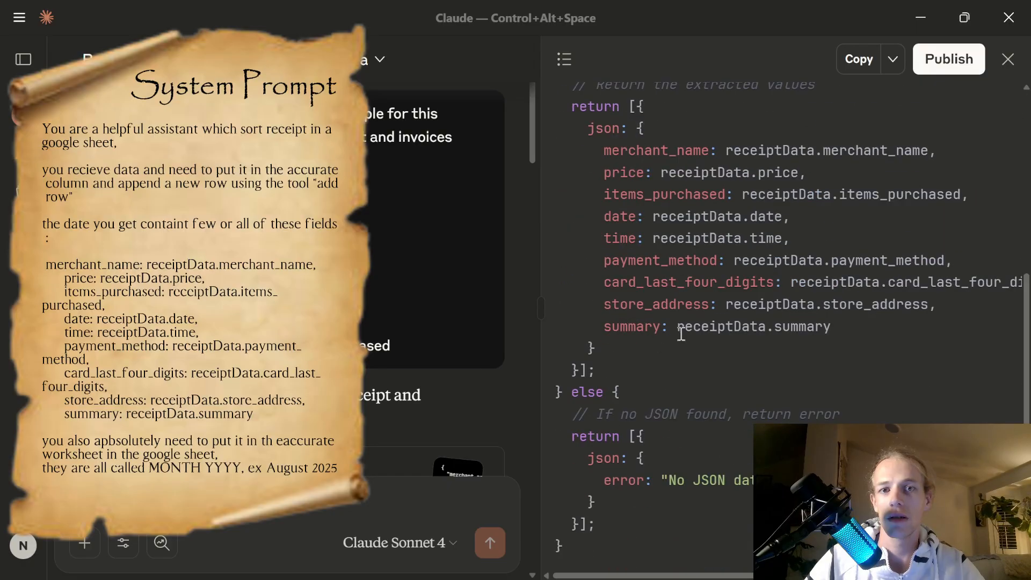
left_click_drag(841, 333, 594, 155)
key("ctrl+c")
key("alt+Tab")
Paste the receipt field lines into the system message and add a line about using the accurate worksheet.
key("ctrl+v")
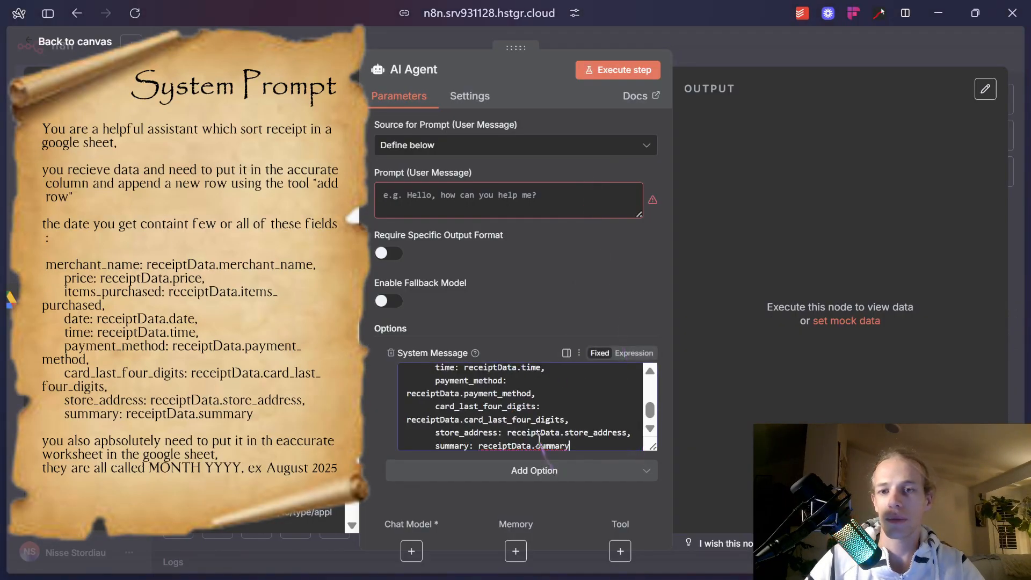
scroll(570, 427, "up", 2)
scroll(585, 435, "down", 3)
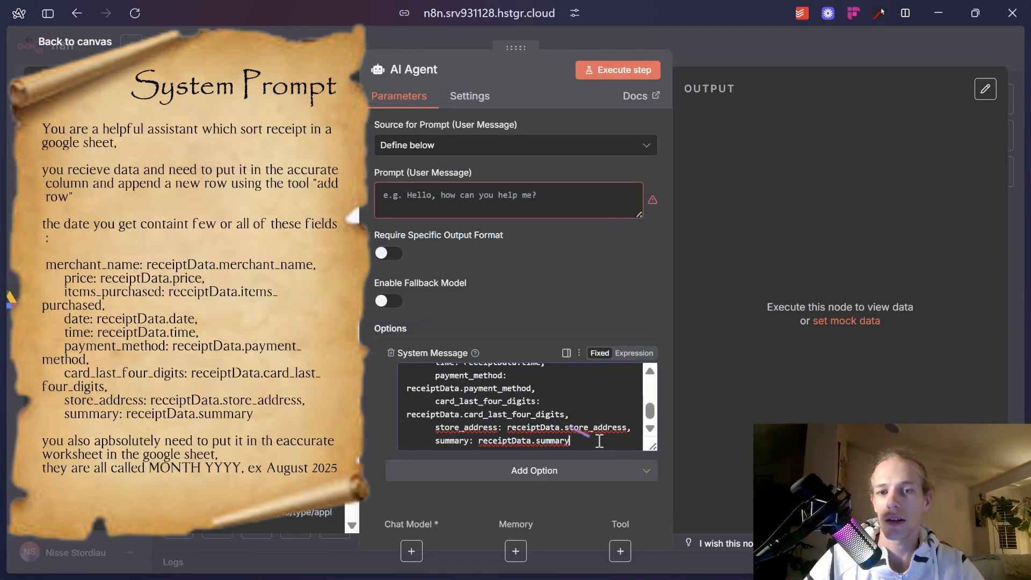
key("Return")
key("Return")
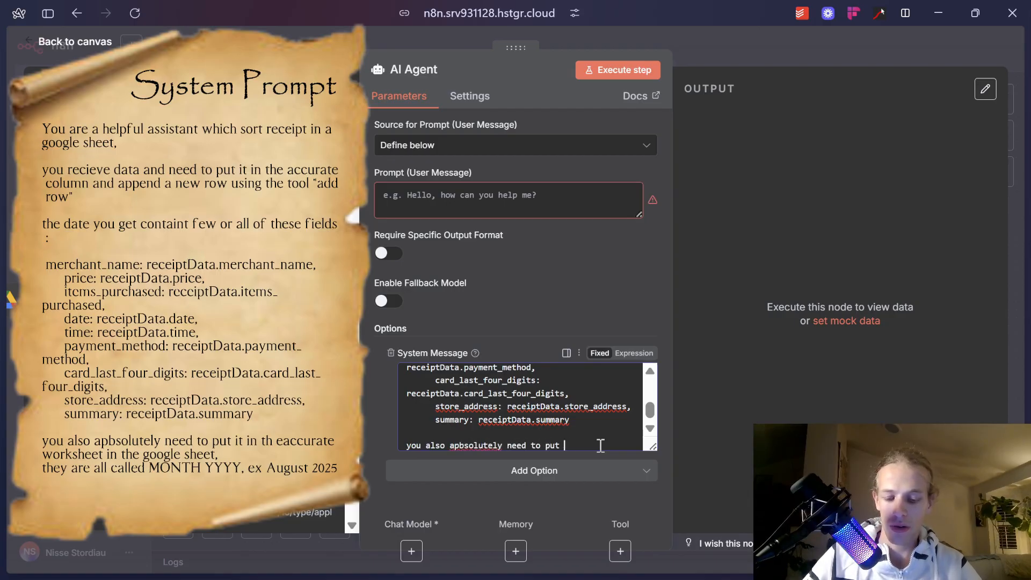
type("h eaccurate worksheet in the google sheet")
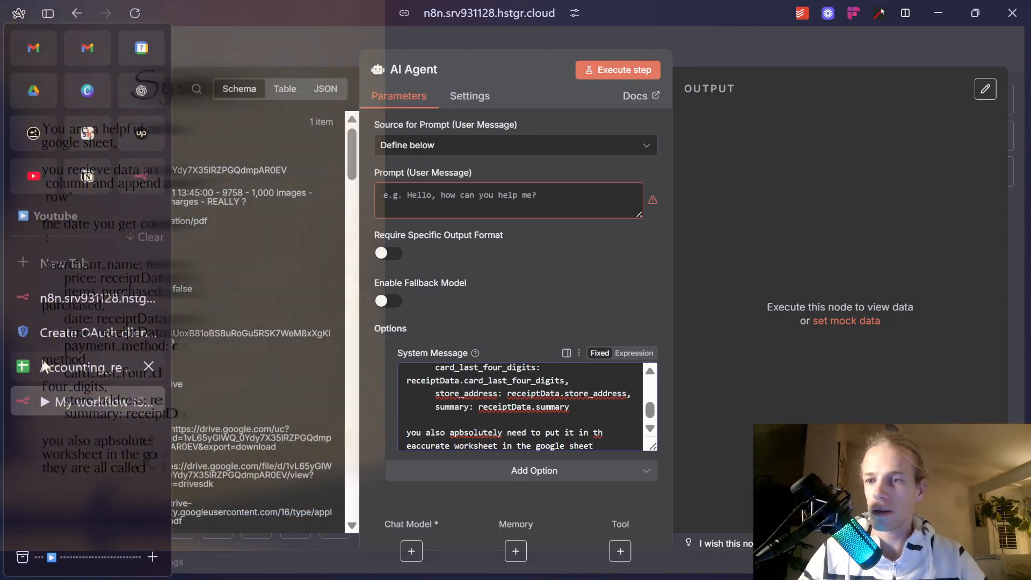
left_click(81, 364)
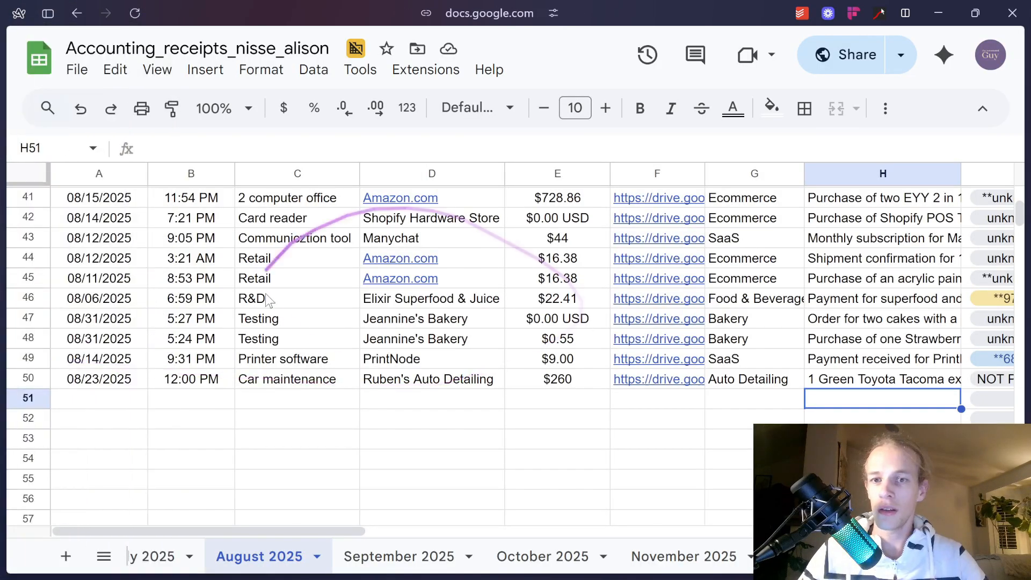
Add to the system message that the worksheets are all named MONTH YYYY, e.g. August 2025.
mouse_move(3, 504)
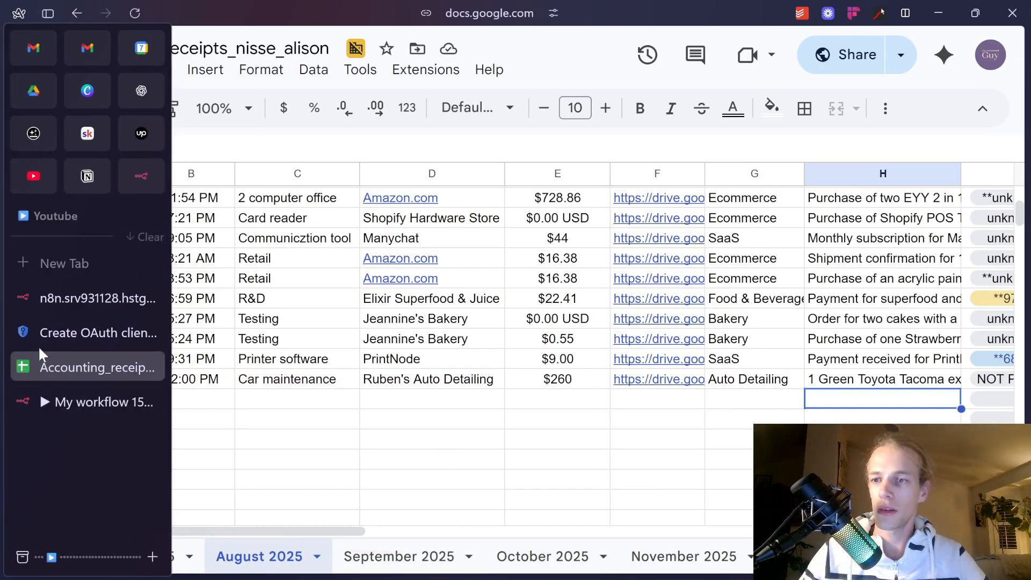
left_click(54, 402)
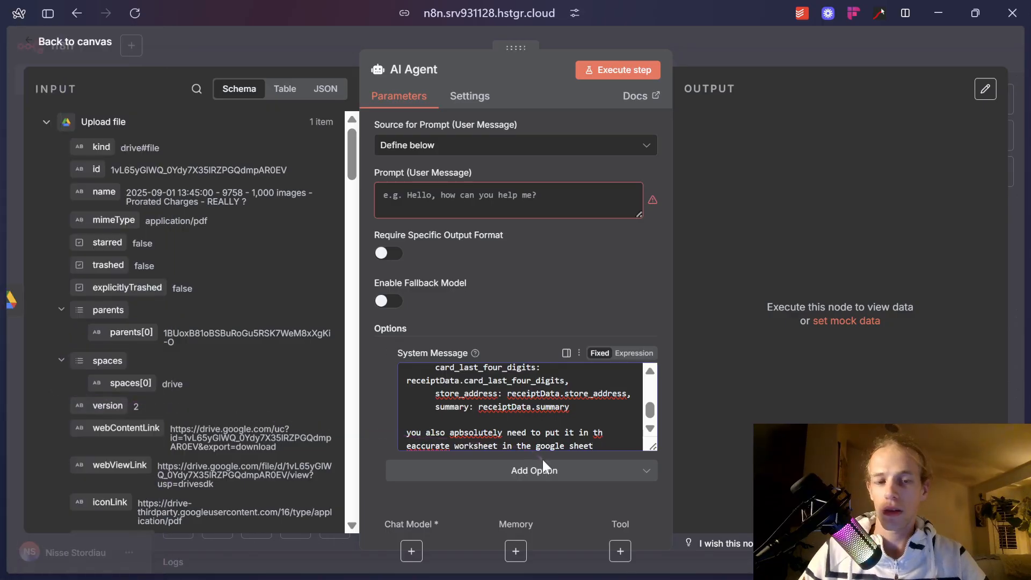
type(", they ar")
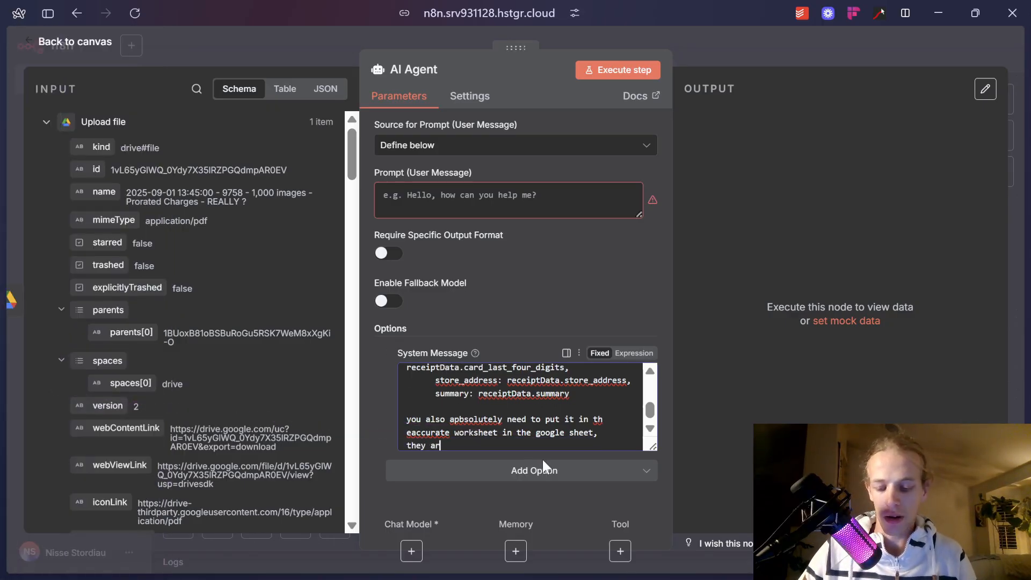
type("e all called MONTH YY")
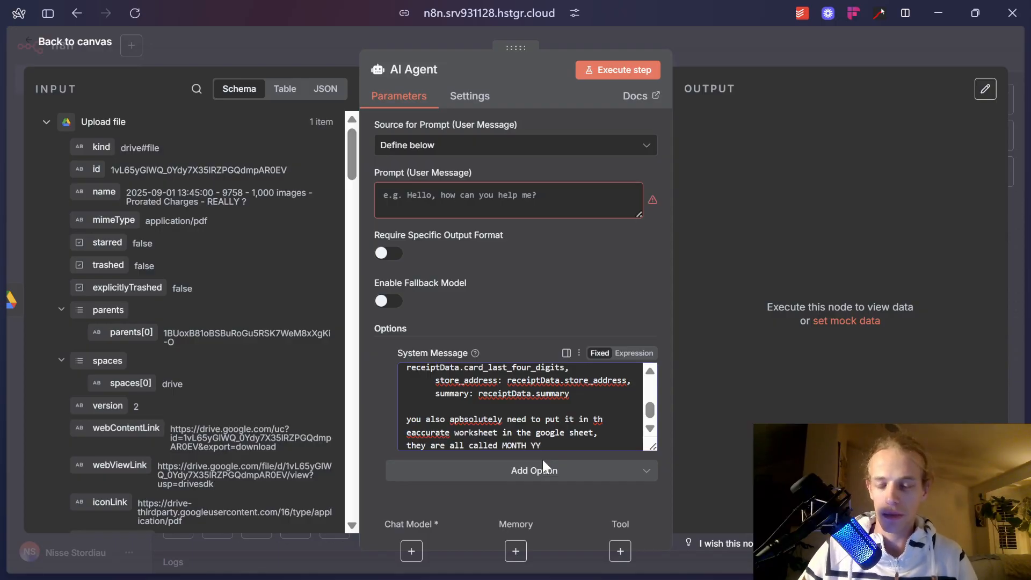
mouse_move(21, 337)
left_click(56, 363)
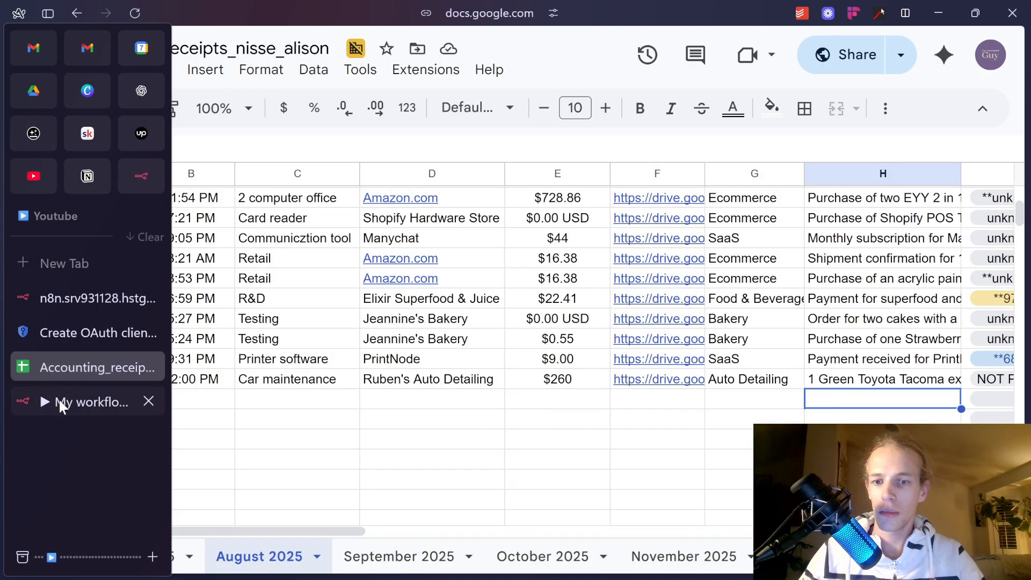
left_click(59, 401)
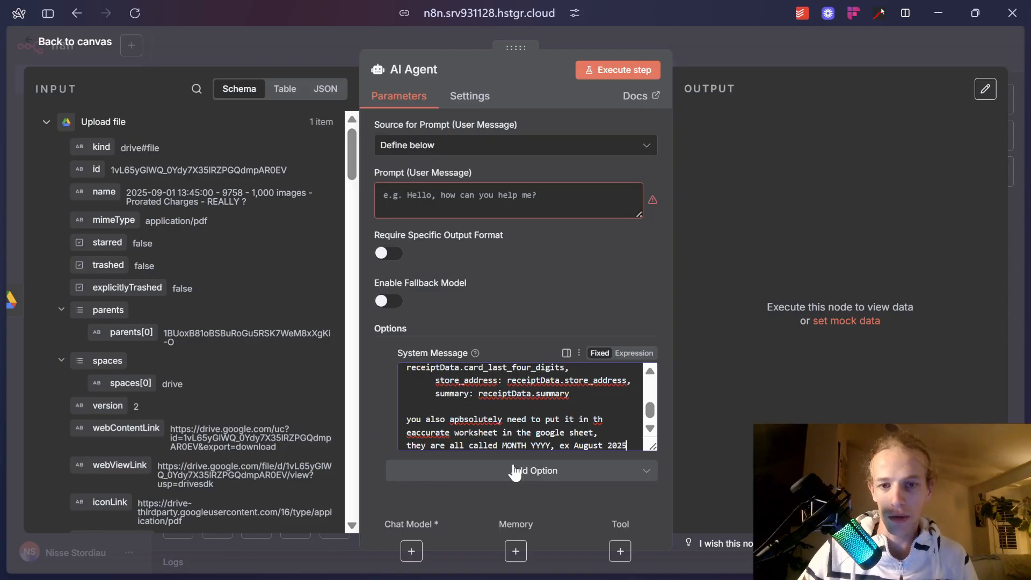
Switch the AI Agent's user prompt from Fixed to Expression.
key("Return")
key("Return")
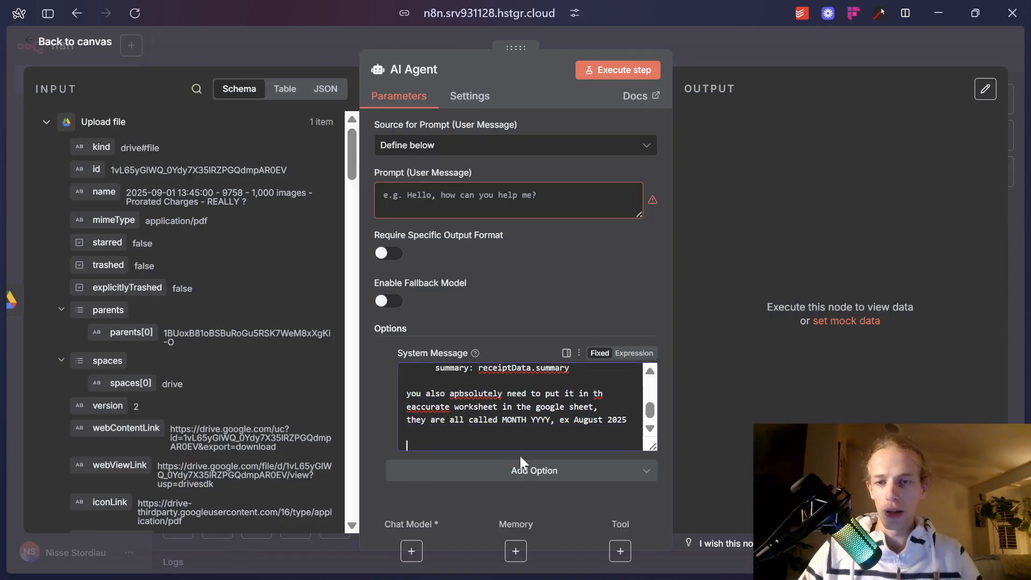
left_click(516, 208)
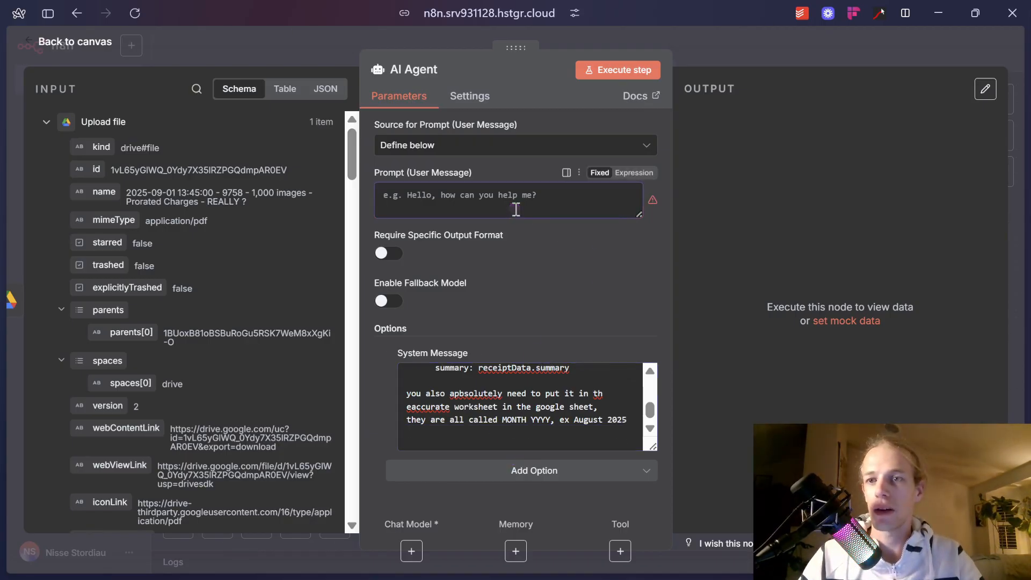
left_click(645, 173)
Paste the receipt field mapping lines into the prompt's expression editor.
left_click(651, 197)
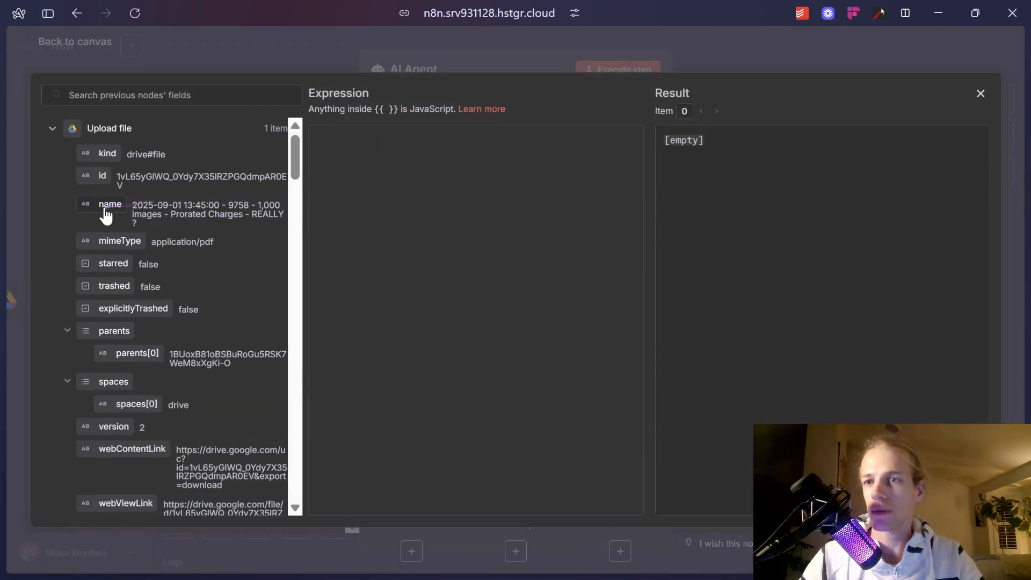
left_click(52, 128)
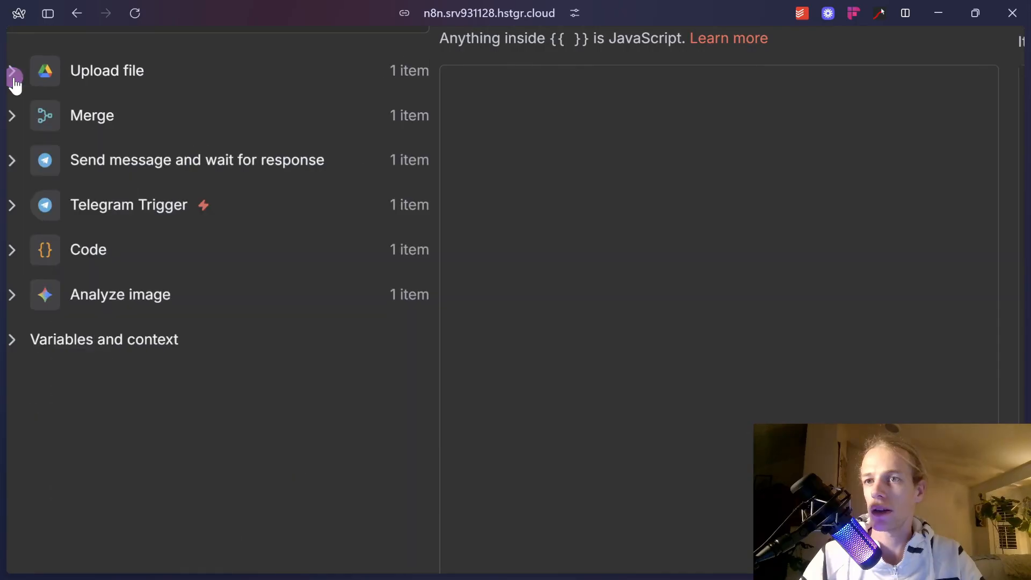
left_click(13, 72)
left_click(514, 131)
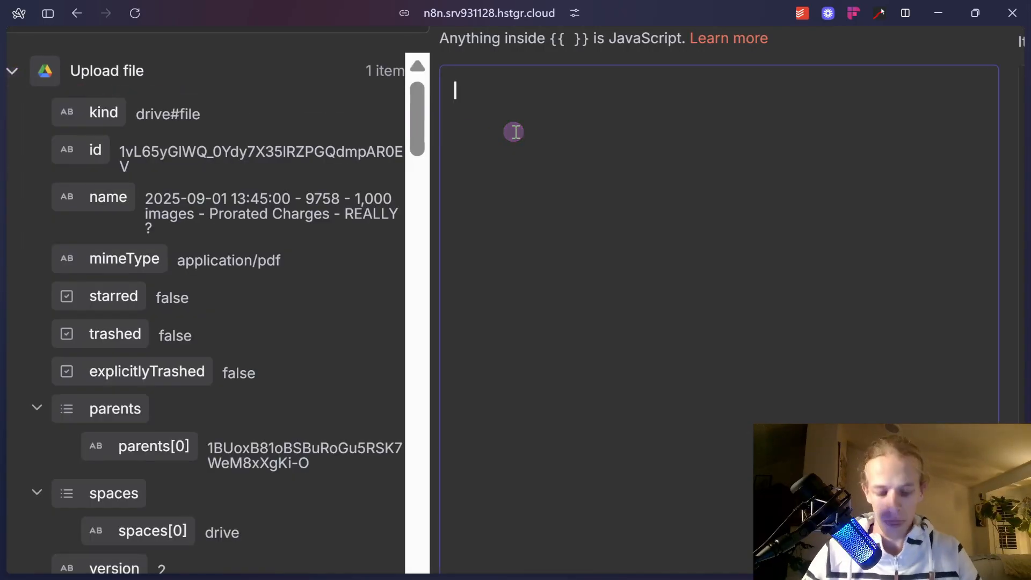
type("Merchant ma")
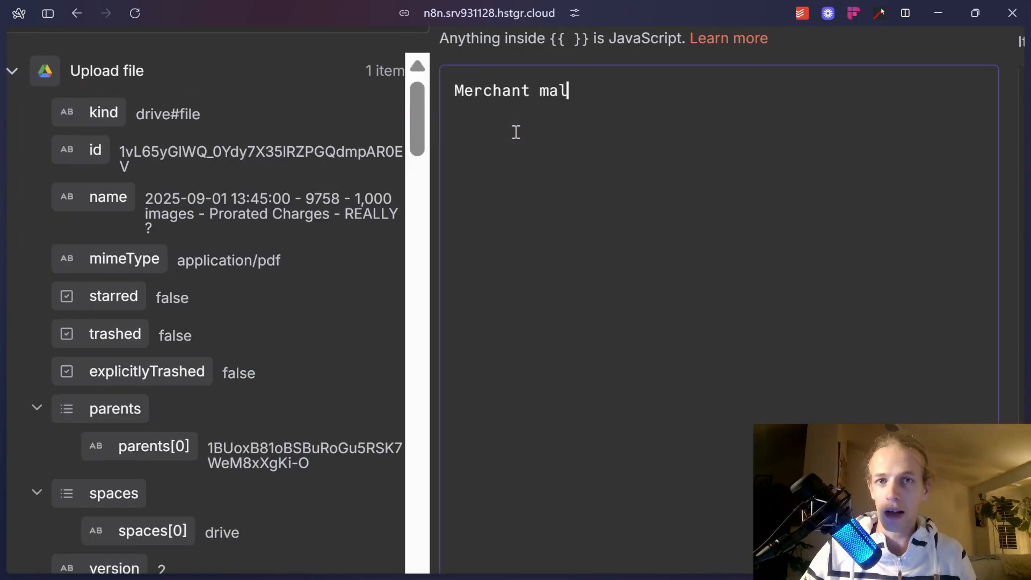
key("ctrl+a")
key("BackSpace")
key("ctrl+v")
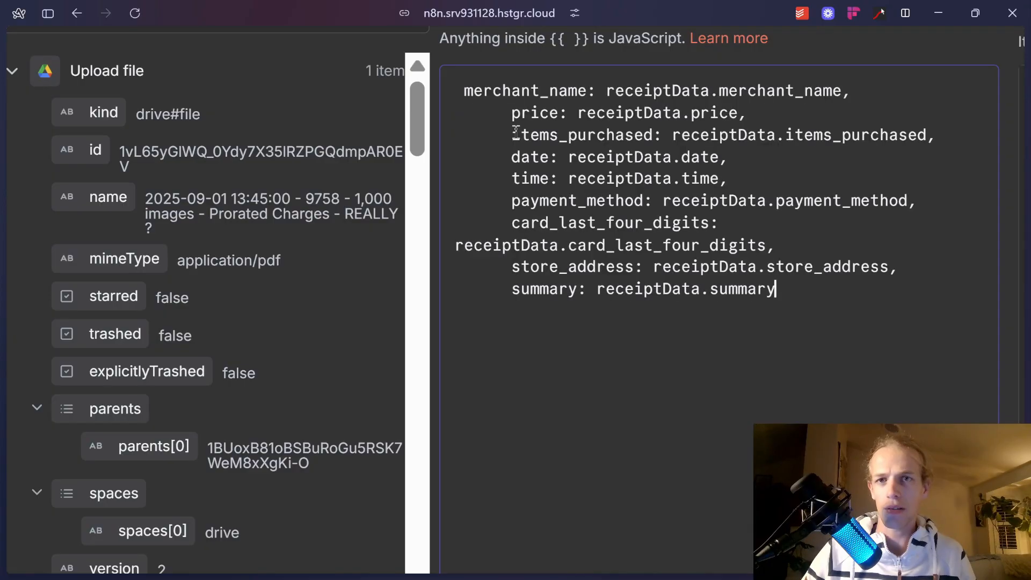
Clear the values after merchant_name, price, items_purchased, time, payment_method, card_last_four_digits, store_address and summary.
left_click_drag(598, 90, 956, 86)
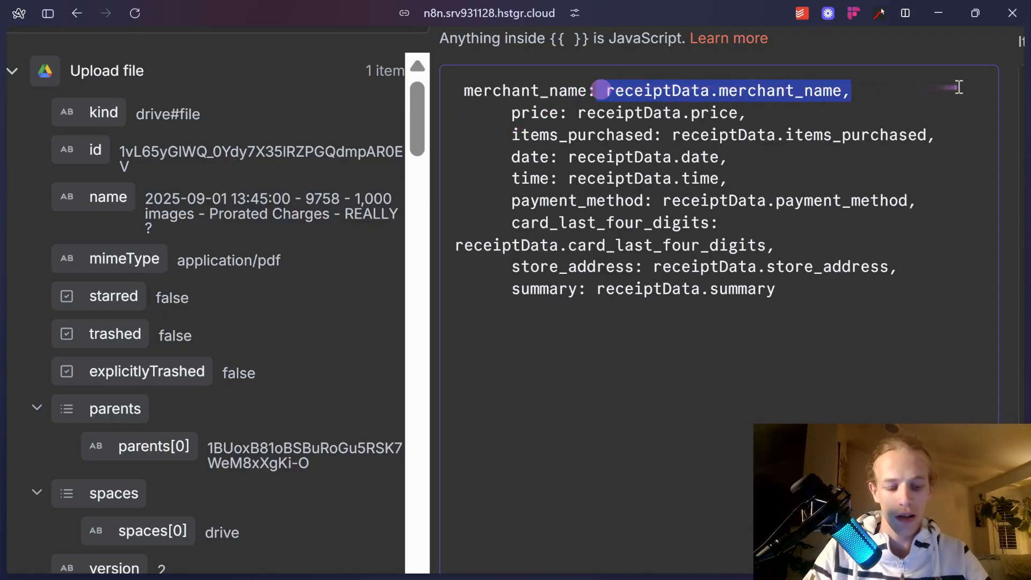
key("BackSpace")
left_click_drag(574, 112, 881, 108)
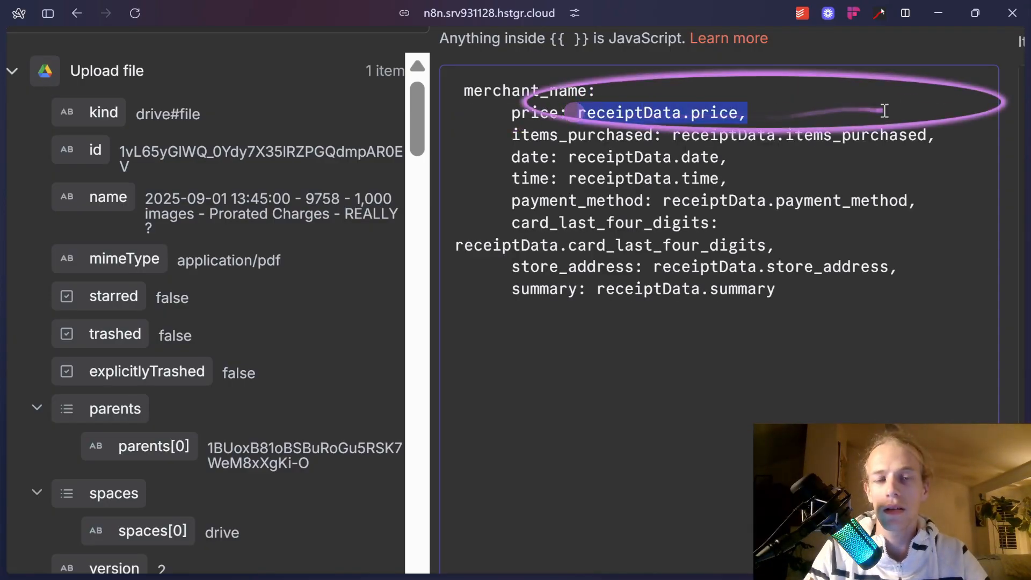
key("BackSpace")
left_click_drag(673, 135, 983, 153)
key("BackSpace")
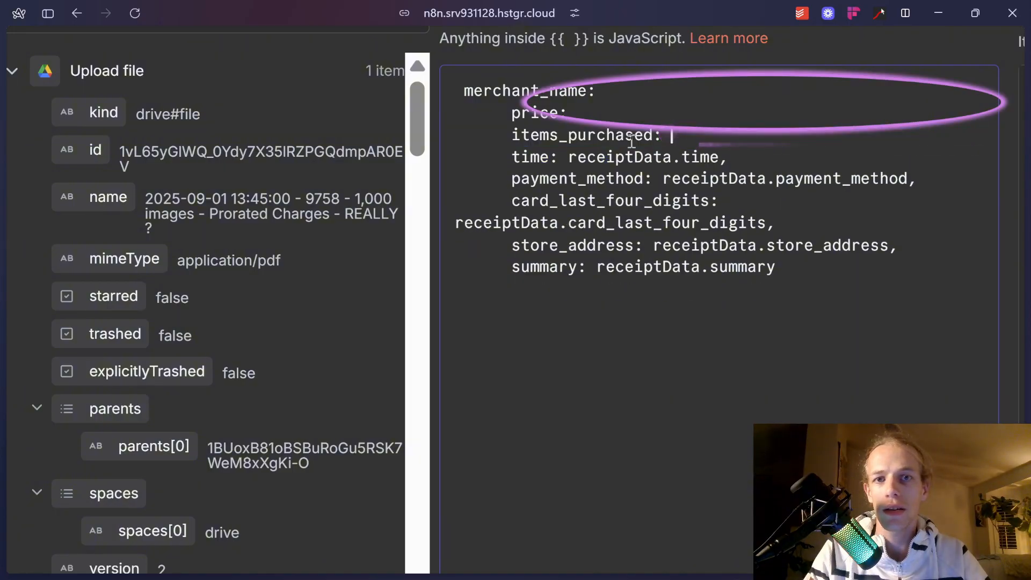
left_click_drag(562, 155, 727, 154)
key("BackSpace")
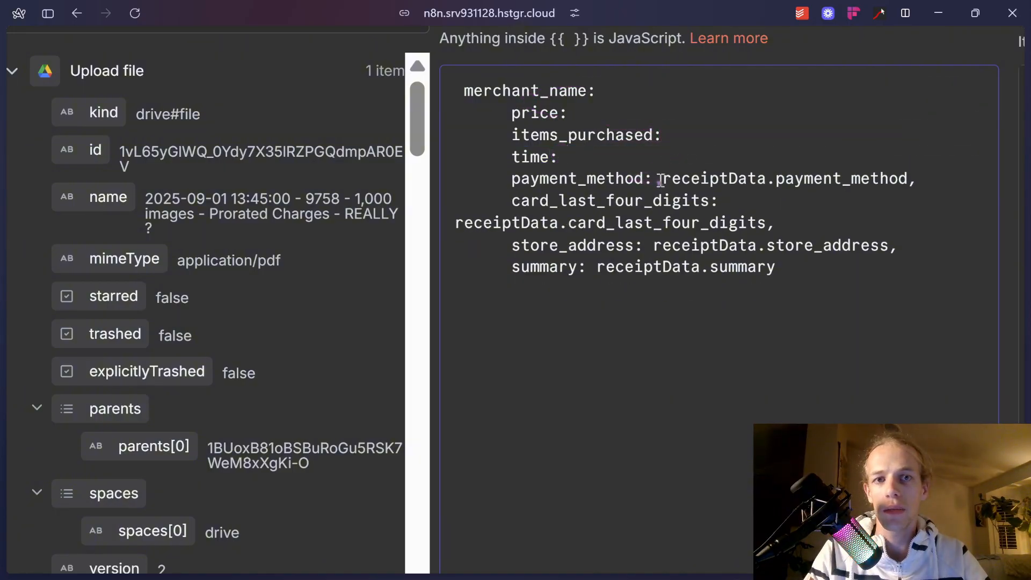
mouse_move(659, 178)
left_mouse_down()
mouse_move(959, 168)
mouse_move(666, 179)
left_mouse_up()
key("BackSpace")
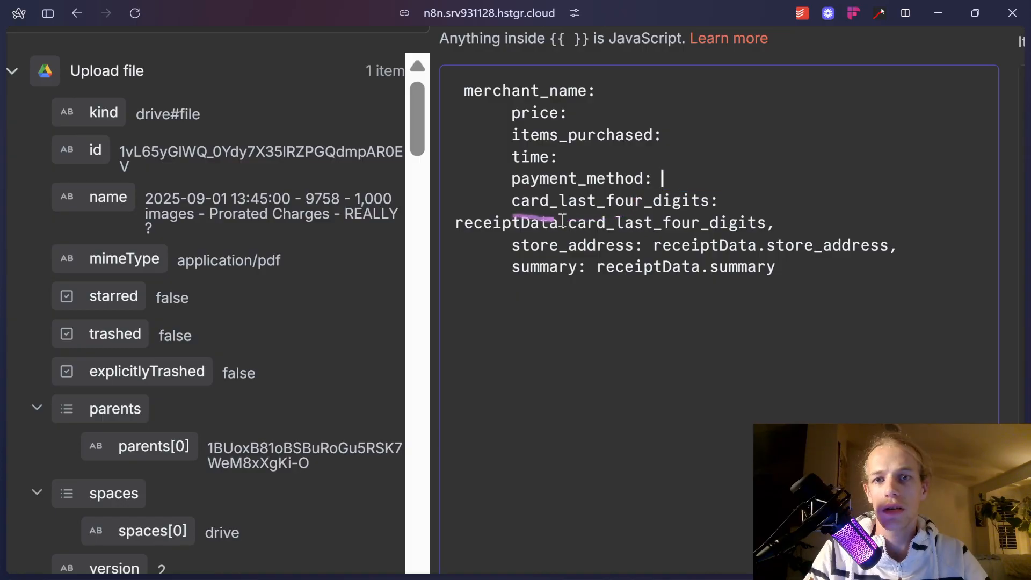
left_click_drag(767, 222, 456, 222)
key("BackSpace")
left_click_drag(653, 223, 897, 224)
key("BackSpace")
left_click(596, 245)
left_click_drag(596, 246, 794, 244)
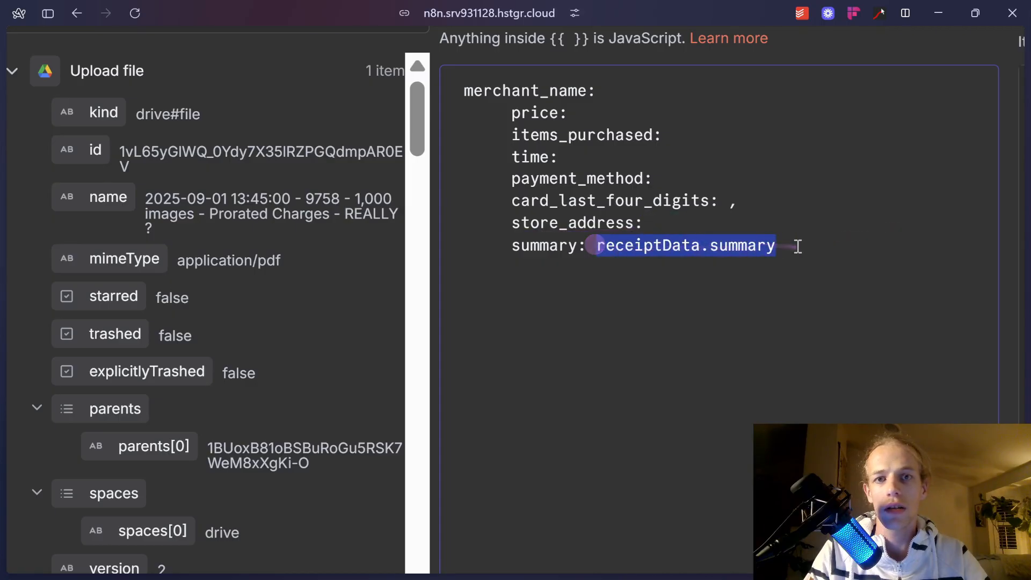
key("BackSpace")
Add a 'date :' line after items_purchased and a new line below summary.
left_click(689, 134)
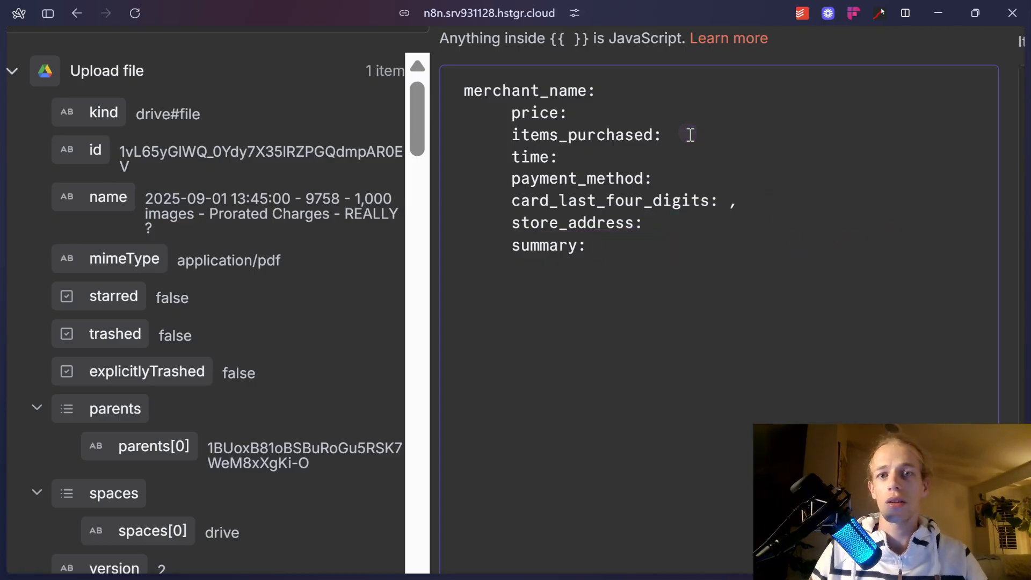
key("Return")
type("dat")
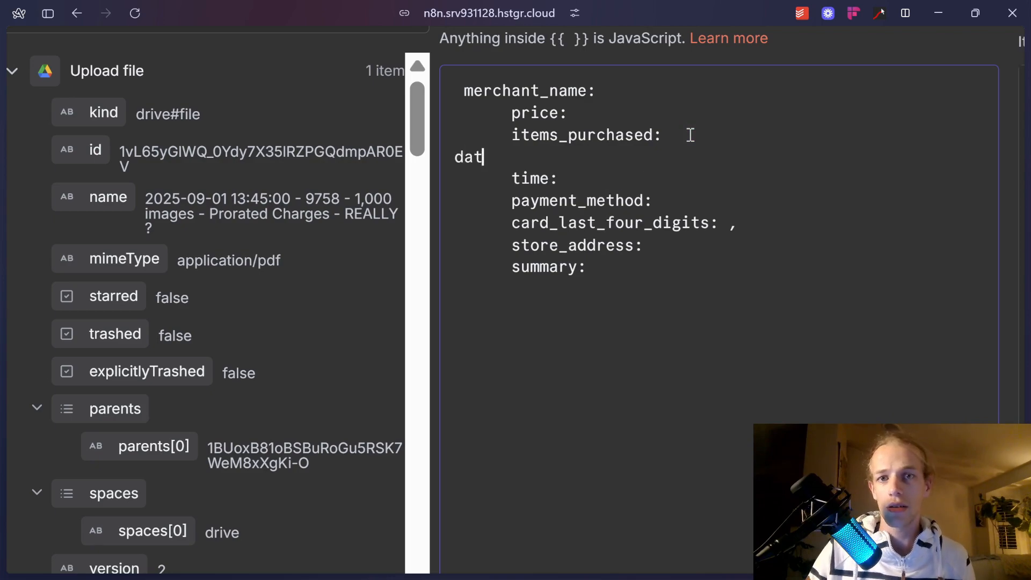
type("e :")
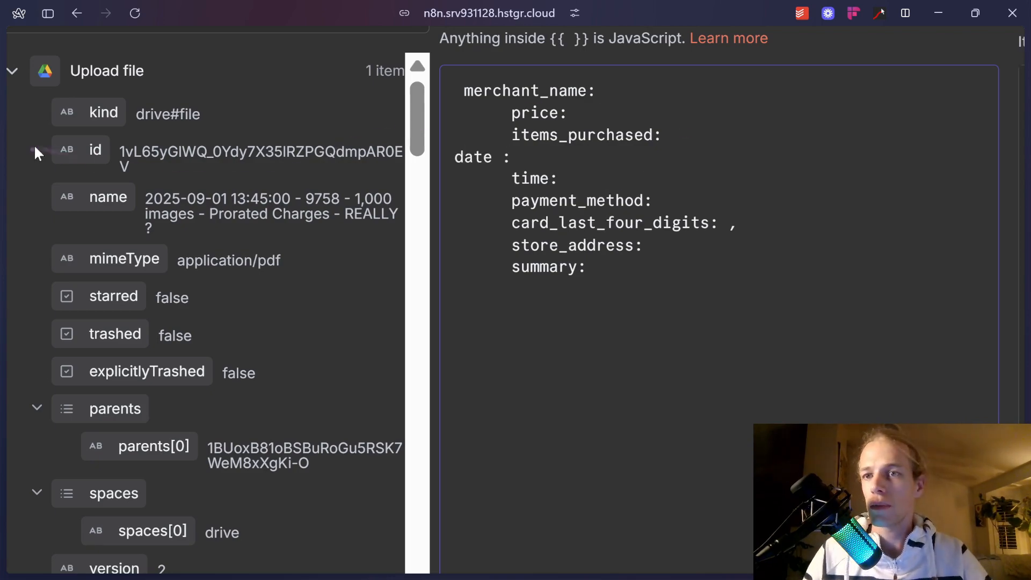
left_click(698, 275)
key("Return")
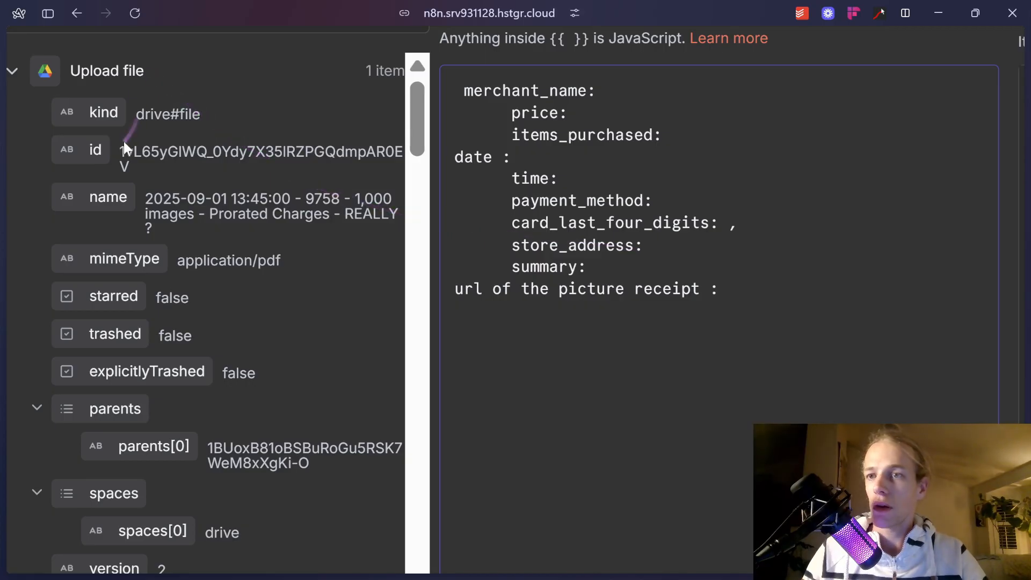
Insert the Upload file node's id after the picture-receipt URL label.
left_click_drag(95, 156, 780, 291)
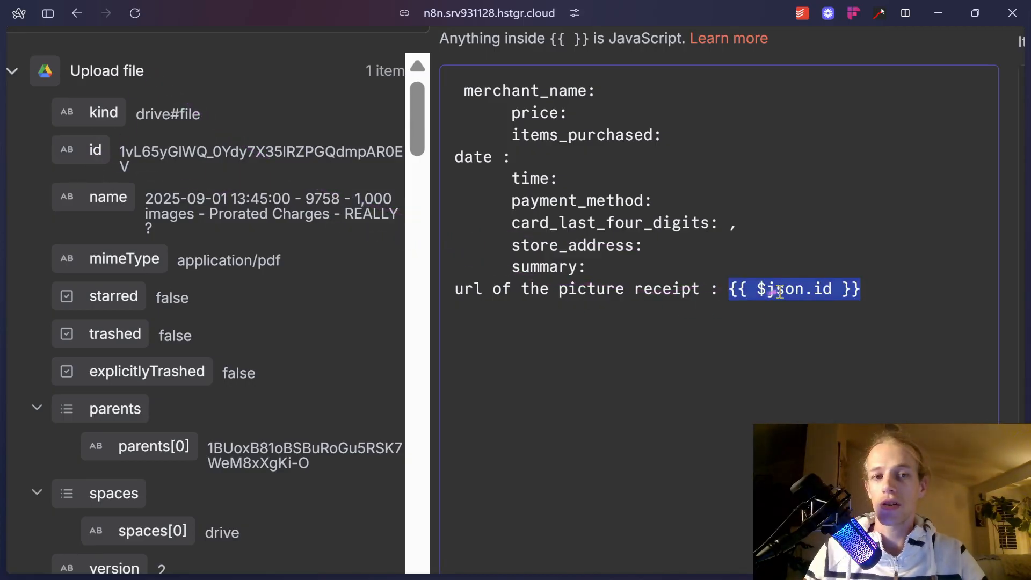
left_click(722, 296)
scroll(722, 296, "down", 5)
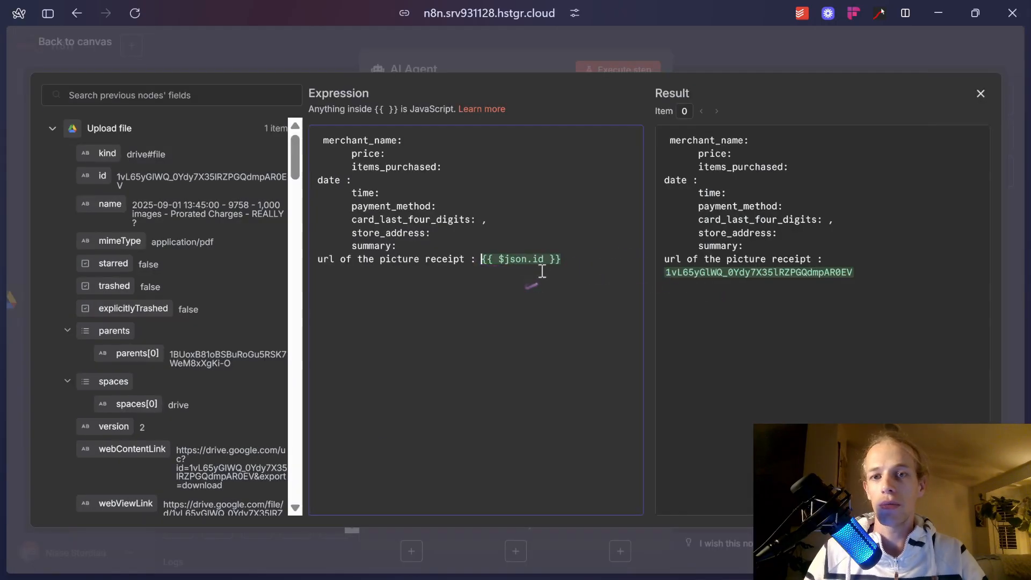
mouse_move(3, 193)
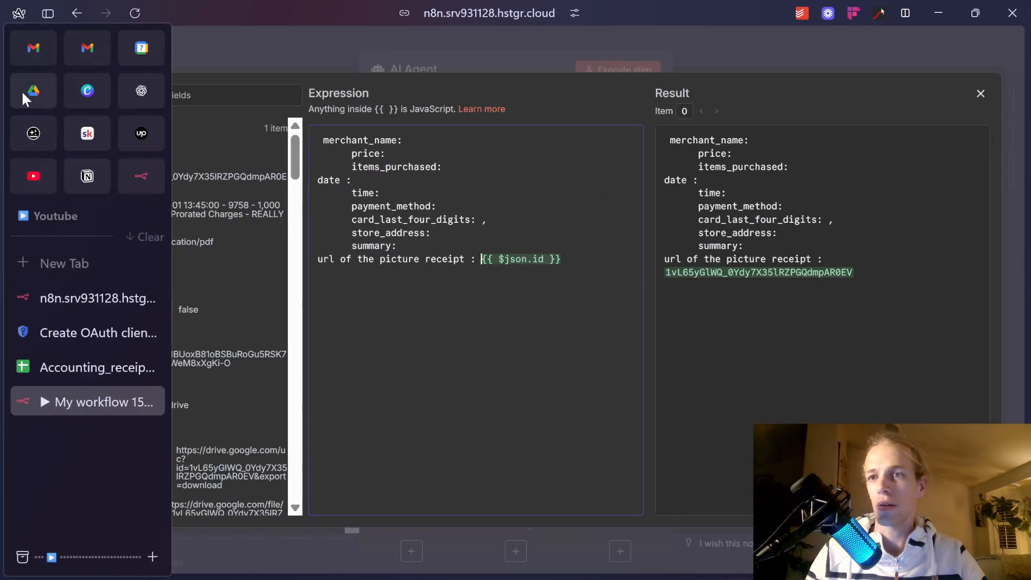
Preview the uploaded invoice PDF in Drive's AI Agent folder and copy the folder's URL.
left_click(23, 91)
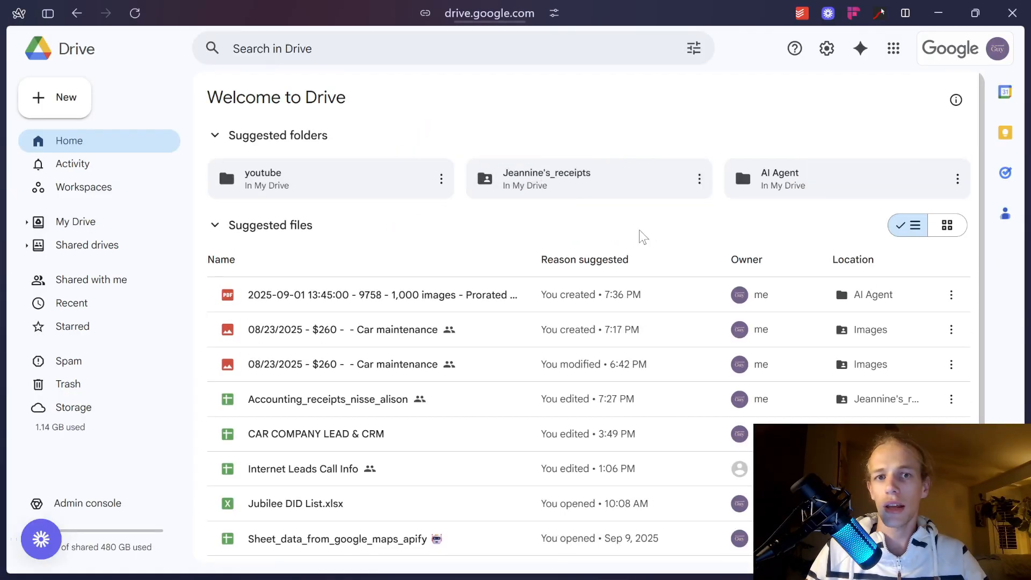
double_click(804, 171)
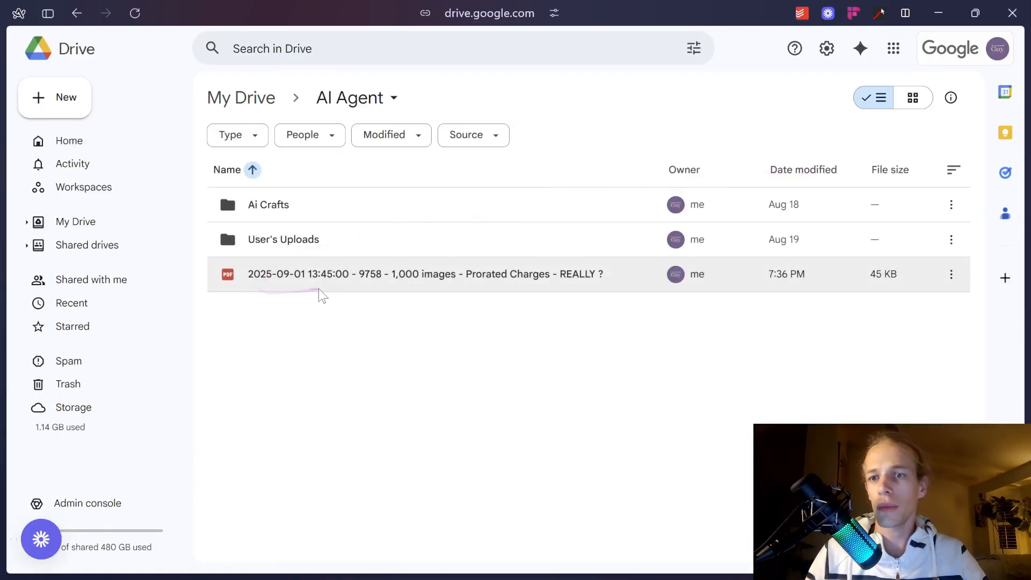
double_click(361, 274)
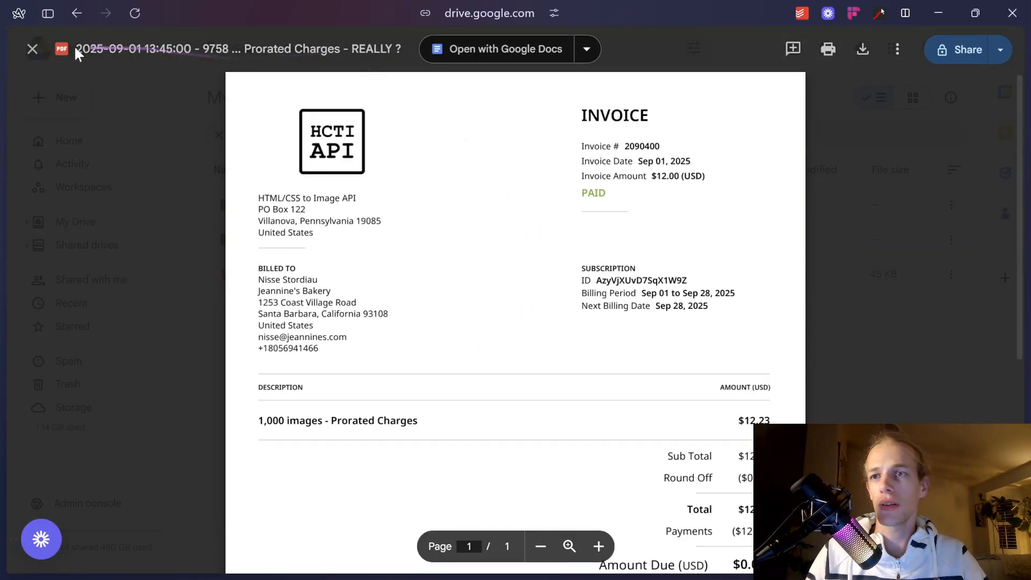
left_click(490, 14)
key("ctrl+c")
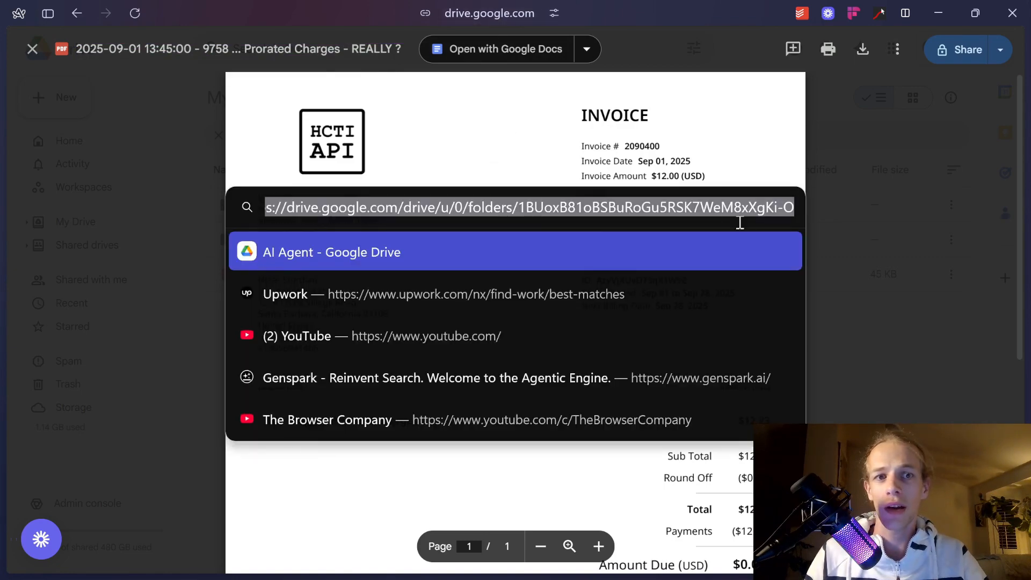
mouse_move(37, 333)
left_click(74, 328)
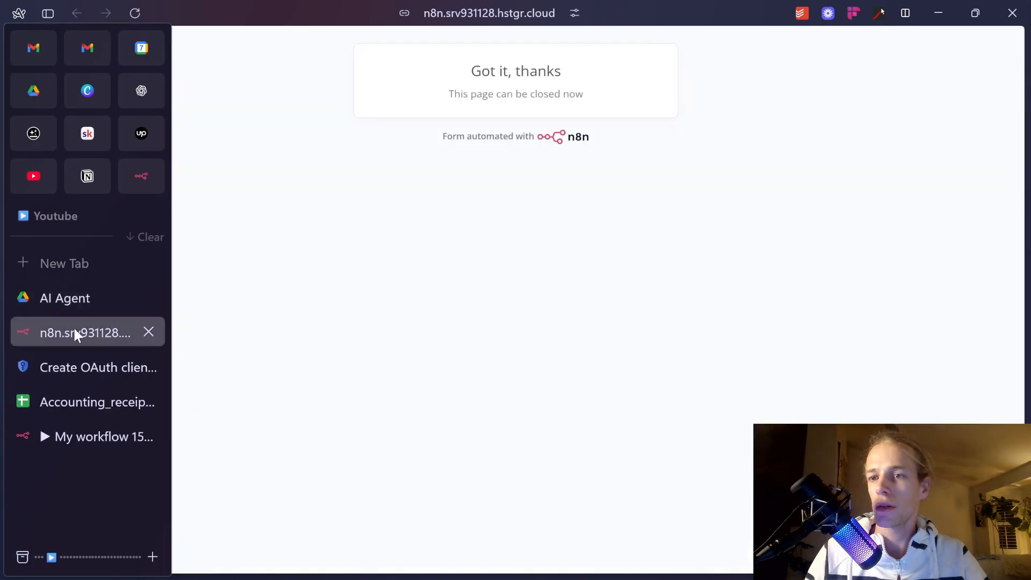
left_click(51, 435)
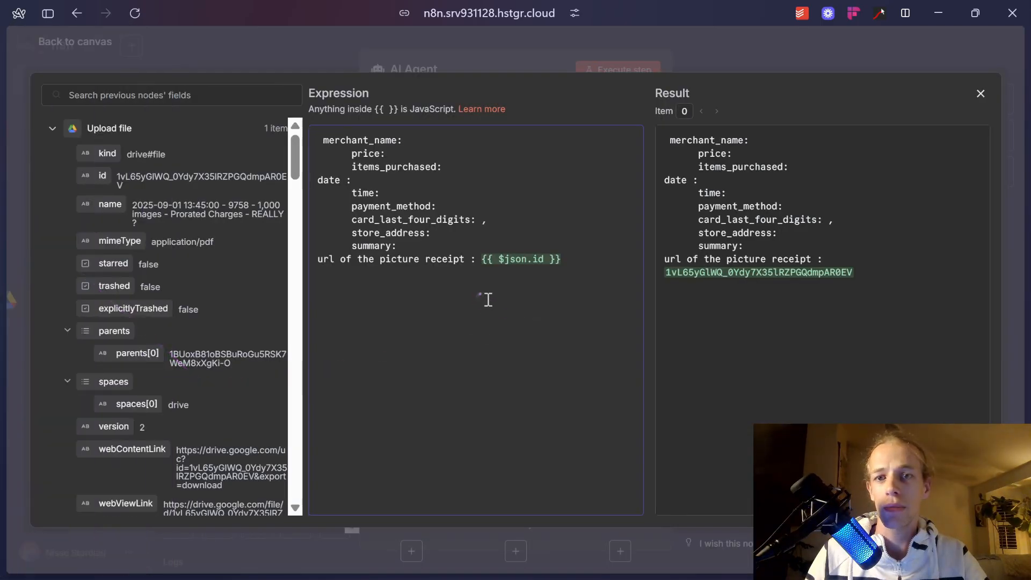
Make the receipt URL line a Drive URL ending in {{ $json.id }} instead of the folder id.
key("ctrl+v")
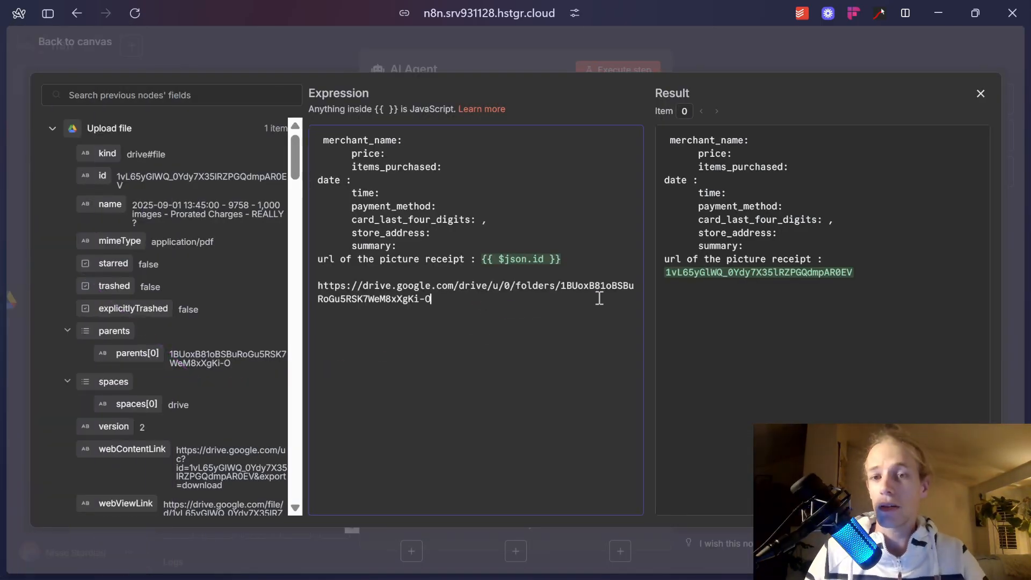
left_click_drag(570, 275, 568, 268)
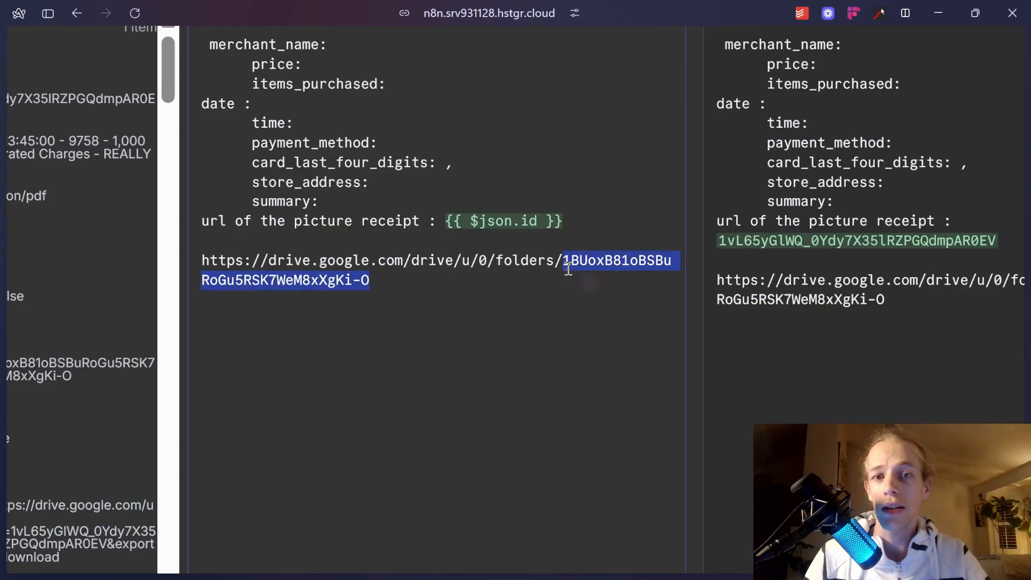
key("BackSpace")
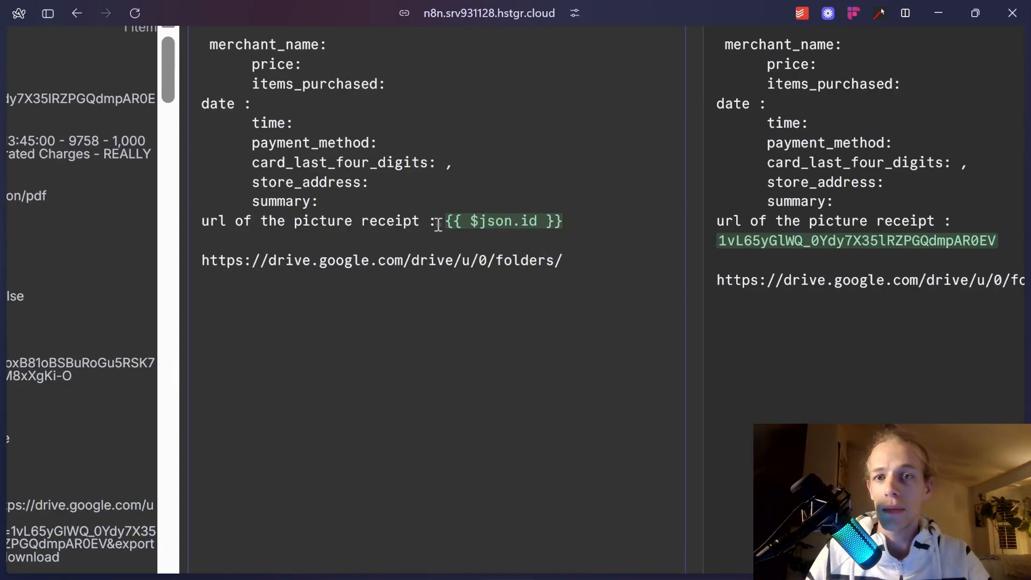
left_click_drag(438, 224, 592, 223)
key("ctrl+x")
left_click(570, 260)
key("ctrl+v")
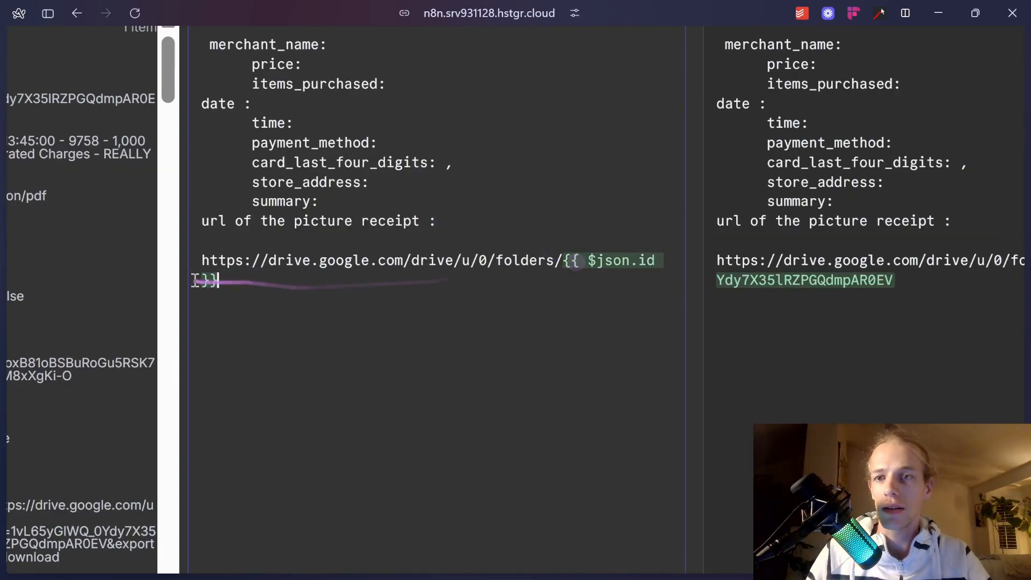
left_click_drag(263, 279, 181, 263)
key("ctrl+x")
left_click(527, 221)
key("ctrl+v")
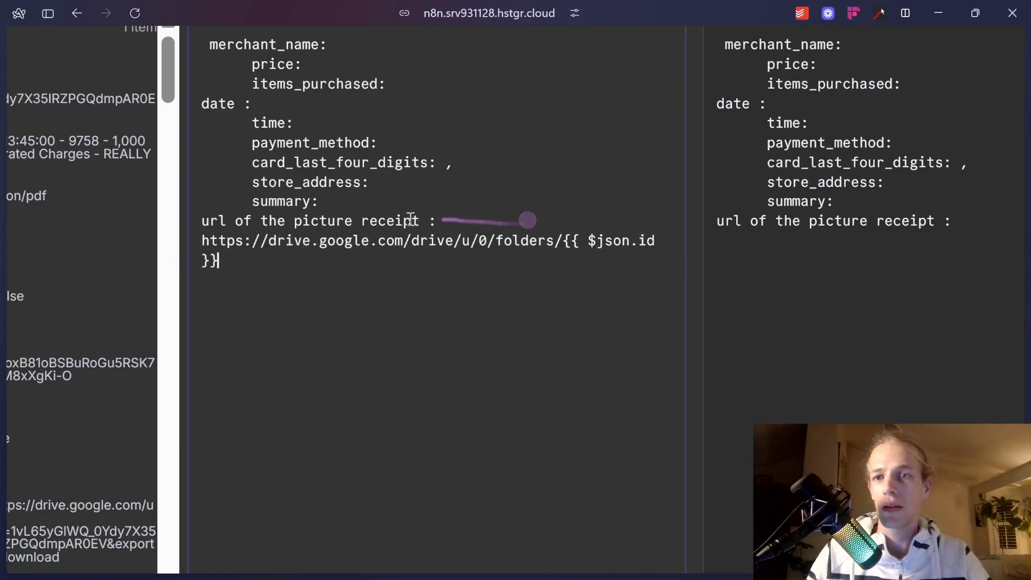
Fill the prompt lines with the Code node's merchant_name, price, first purchased item, date and time.
left_click(74, 81)
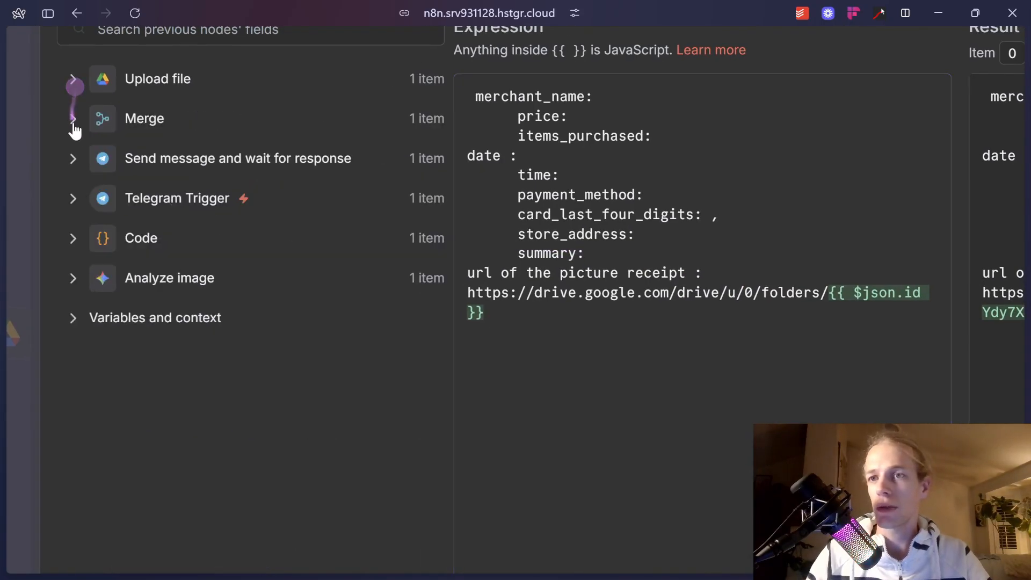
left_click(73, 238)
left_click_drag(236, 271, 747, 110)
left_click_drag(156, 308, 773, 131)
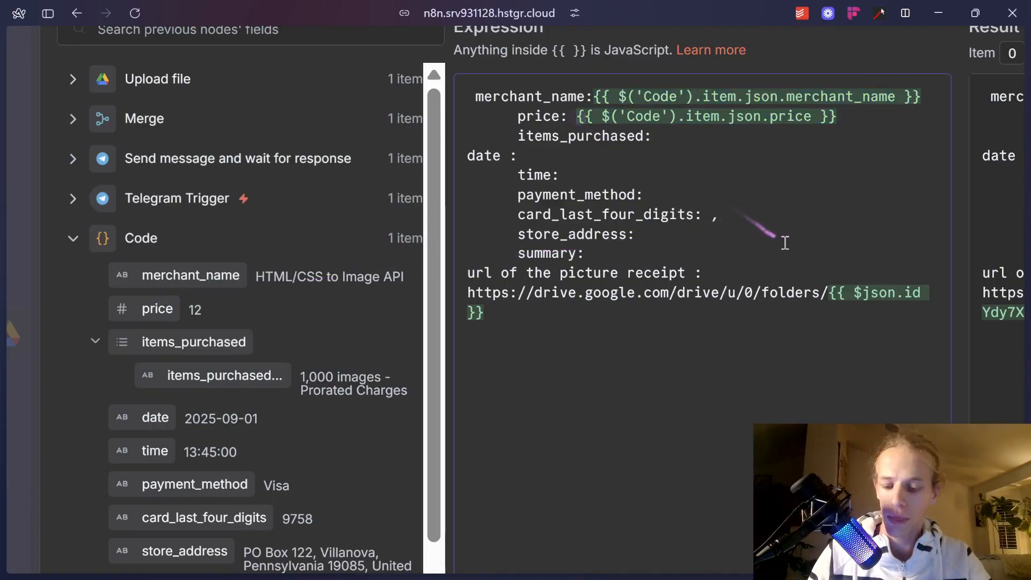
type("$")
left_click(666, 135)
left_click_drag(214, 376, 688, 133)
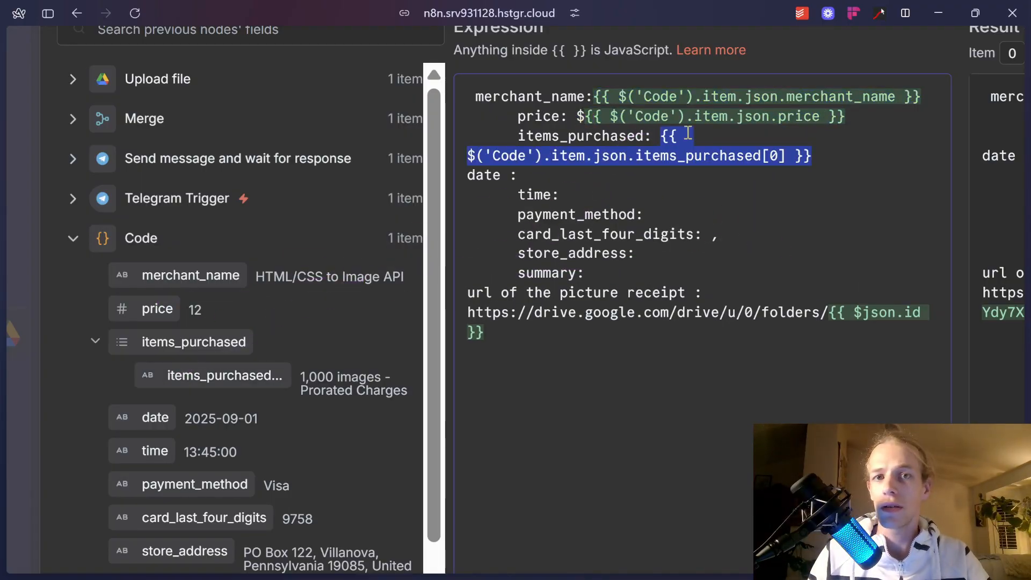
left_click(531, 173)
left_click_drag(155, 418, 653, 190)
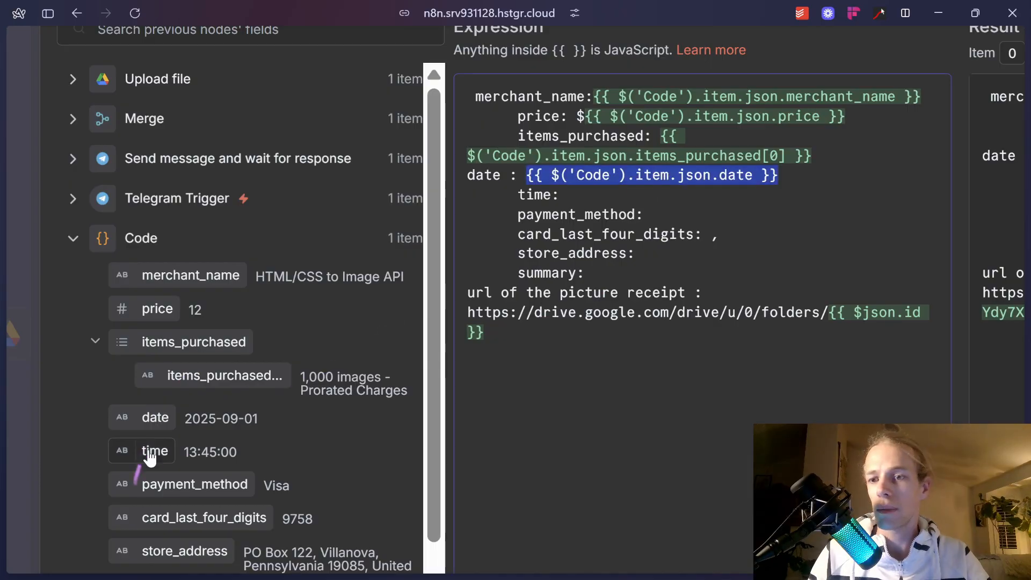
left_click_drag(150, 459, 671, 198)
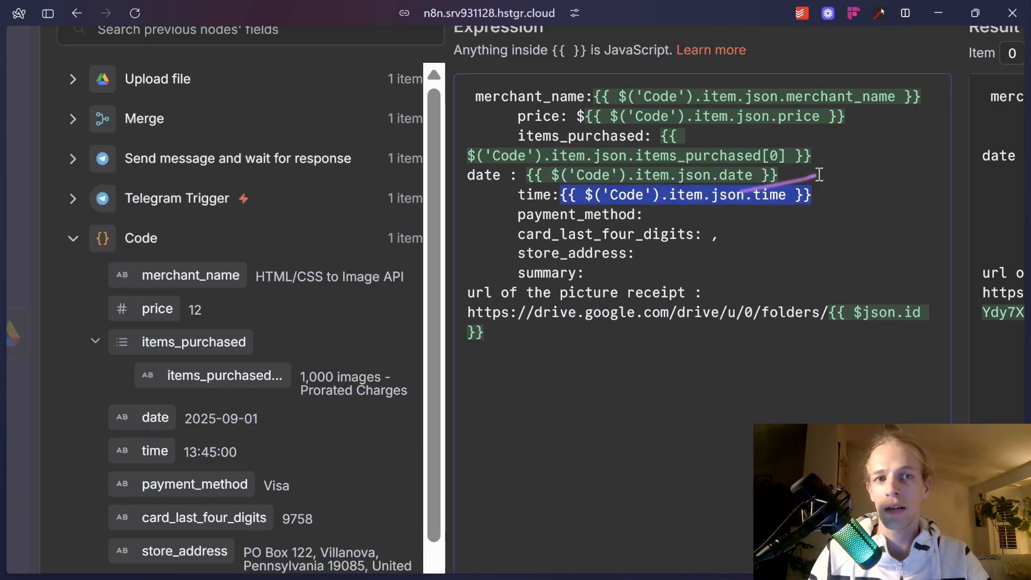
Try adding a format method to the date expression, then start a Claude message with 'please'.
left_click(819, 174)
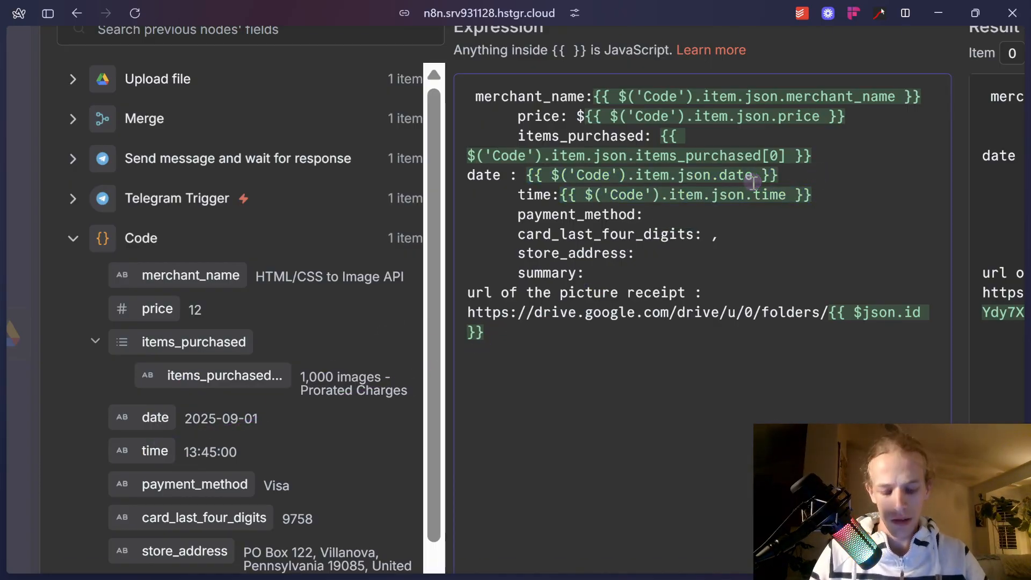
type(".")
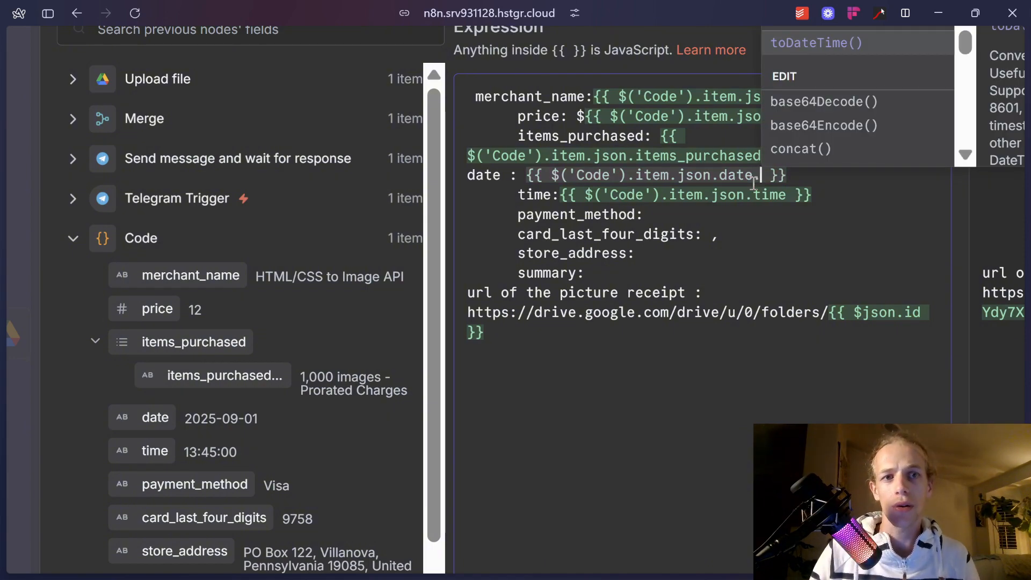
key("Escape")
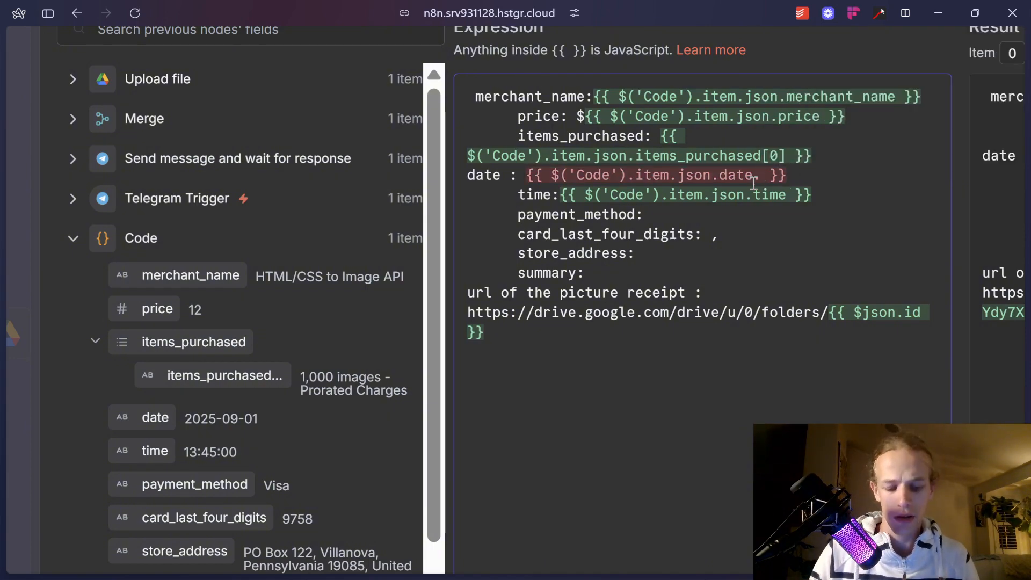
type("par")
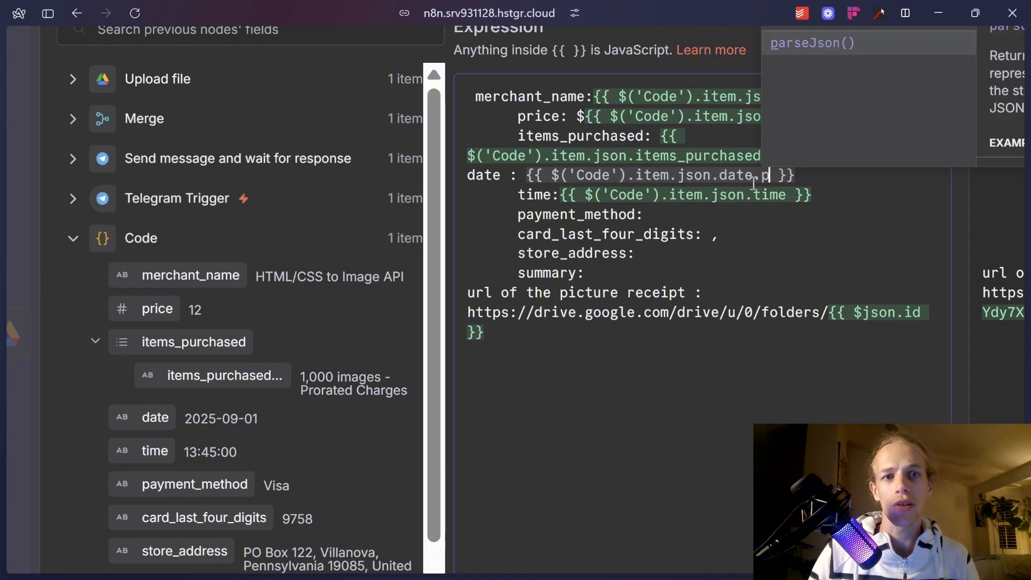
key("BackSpace")
type("fo")
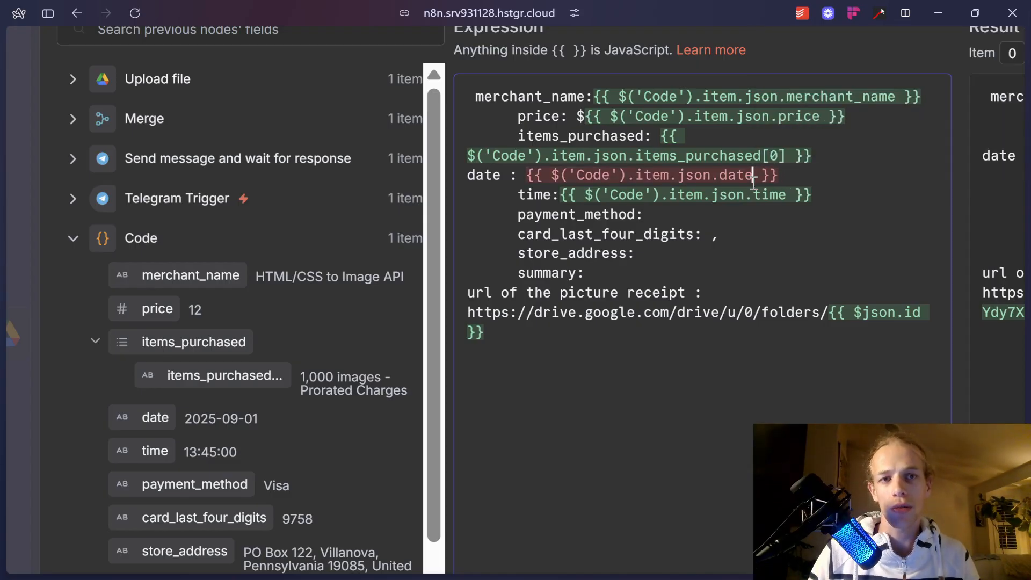
left_click_drag(777, 179, 512, 173)
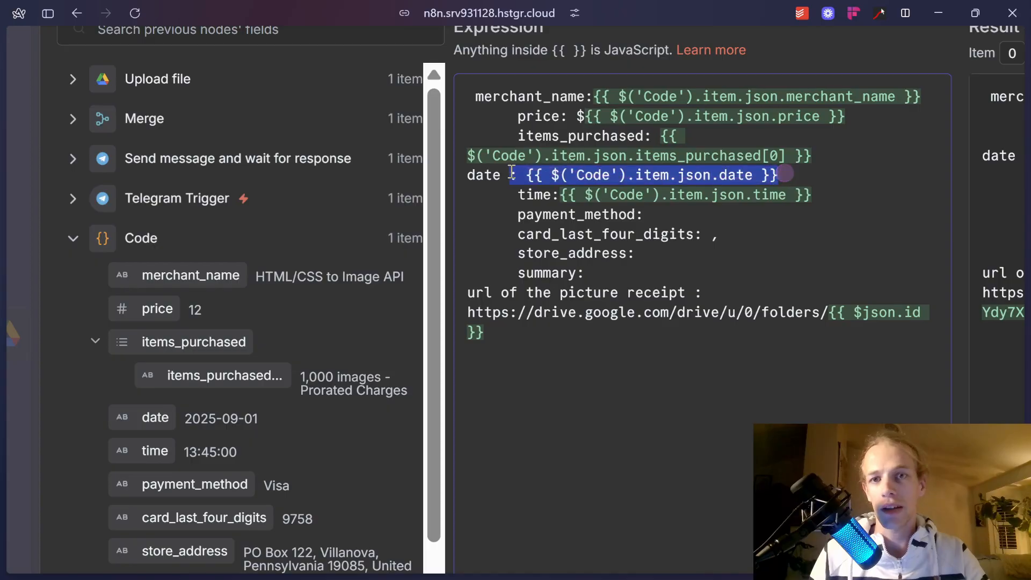
key("alt+Tab")
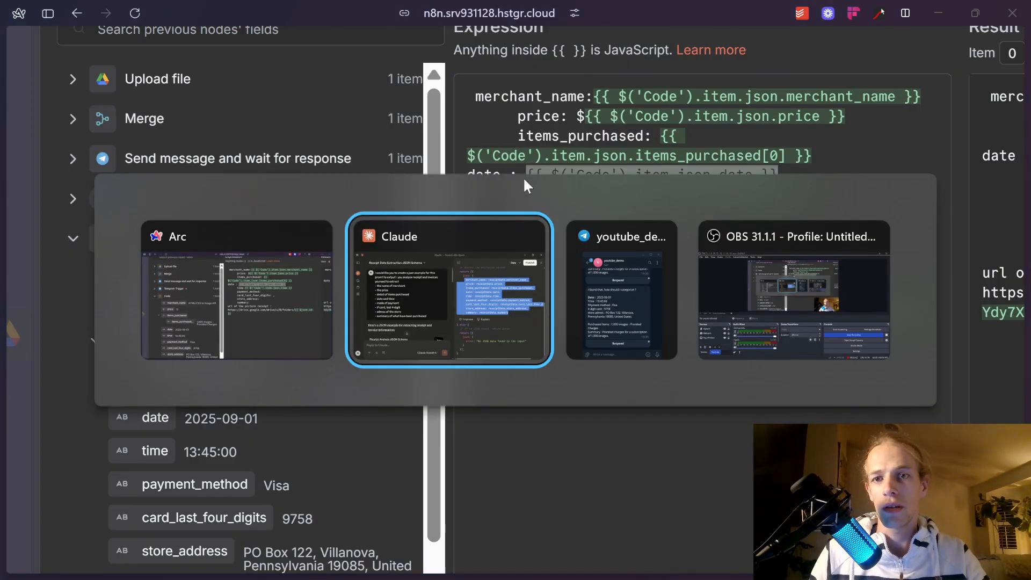
type("please create  afunction so i can parse it this way : MM -DD-yyyy")
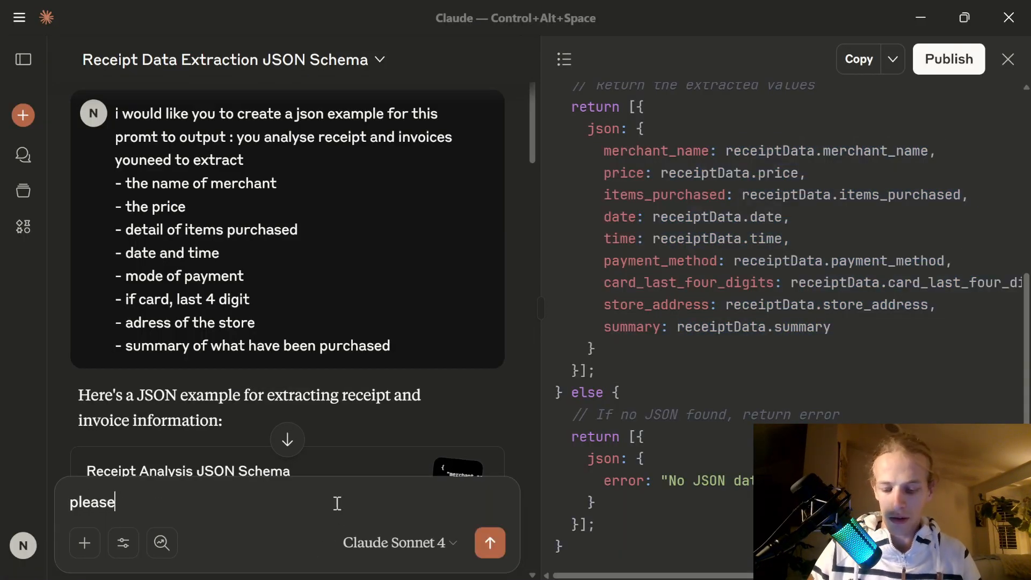
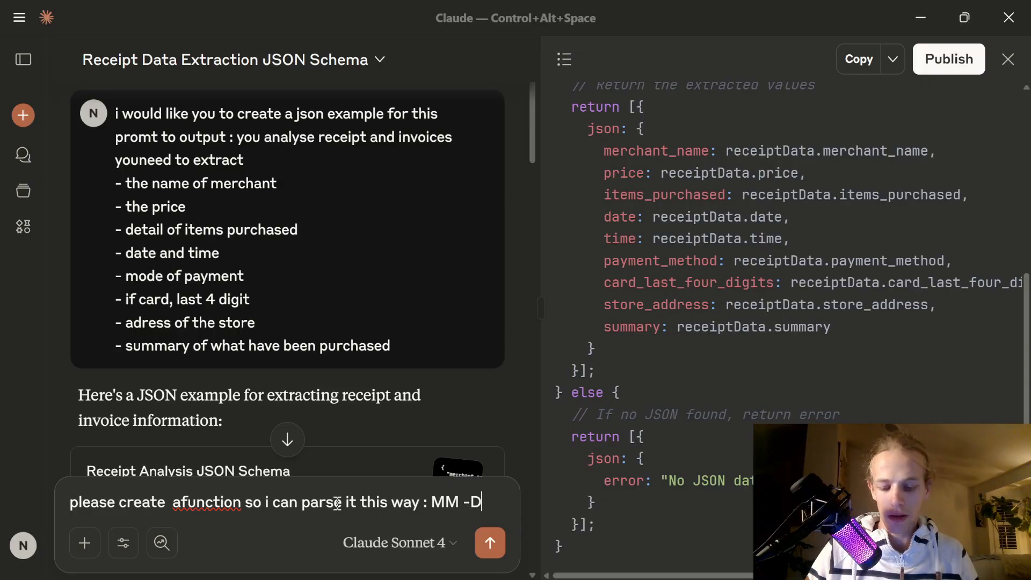
Ask Claude for a function that formats the pasted Code node date expression as MM-DD-yyyy.
type("yy")
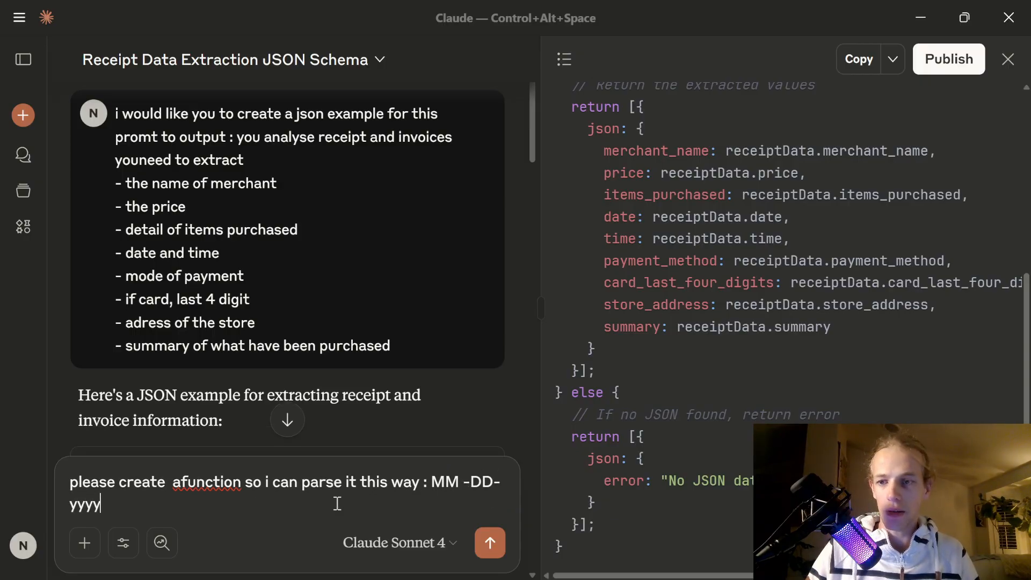
type("yy")
type("{{ $('Code').item.json.date }}")
key("Return")
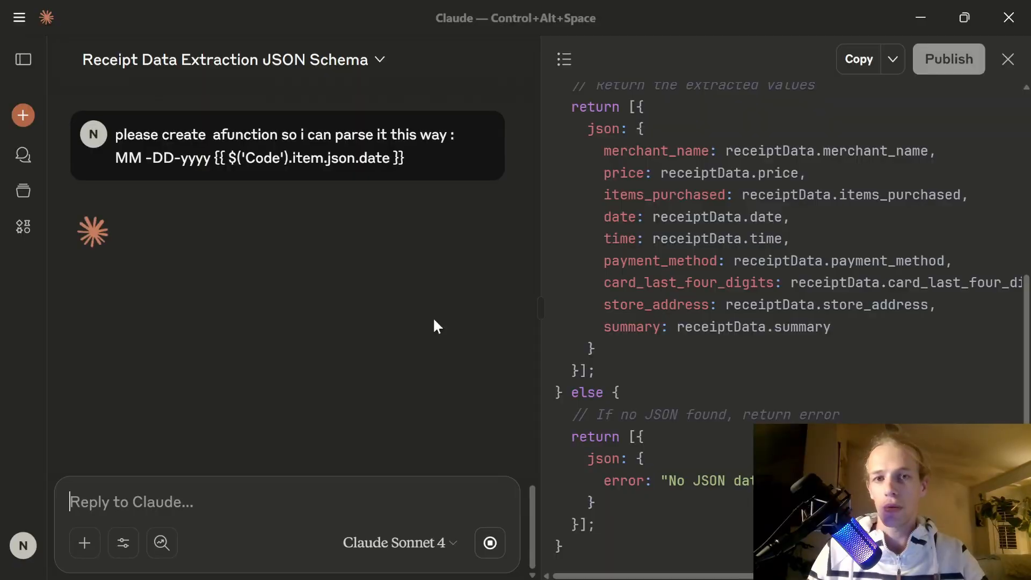
key("alt+Tab")
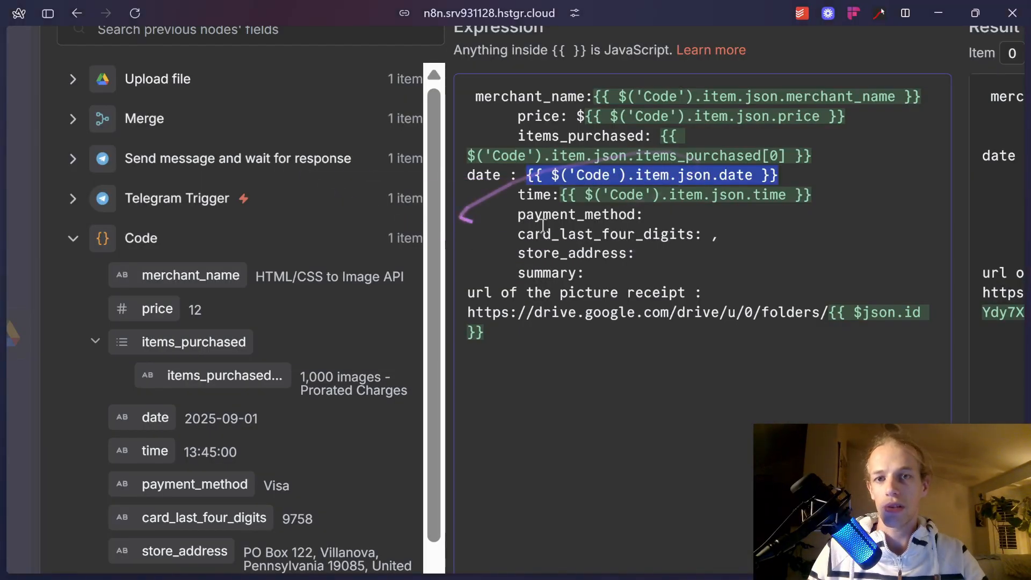
Insert the payment_method and card_last_four_digits fields into the prompt, removing the leftover comma.
left_click(717, 217)
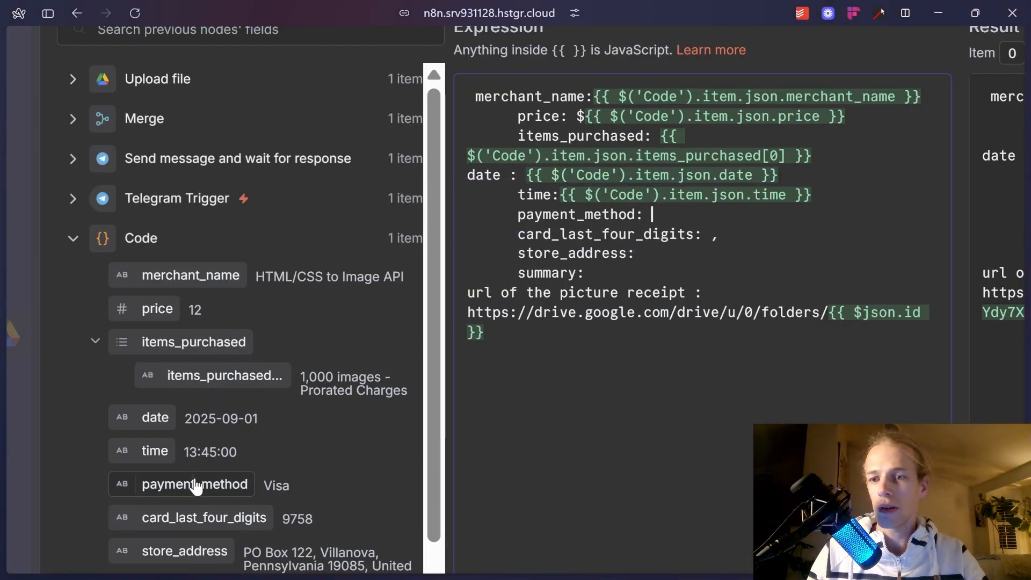
left_click_drag(202, 483, 687, 224)
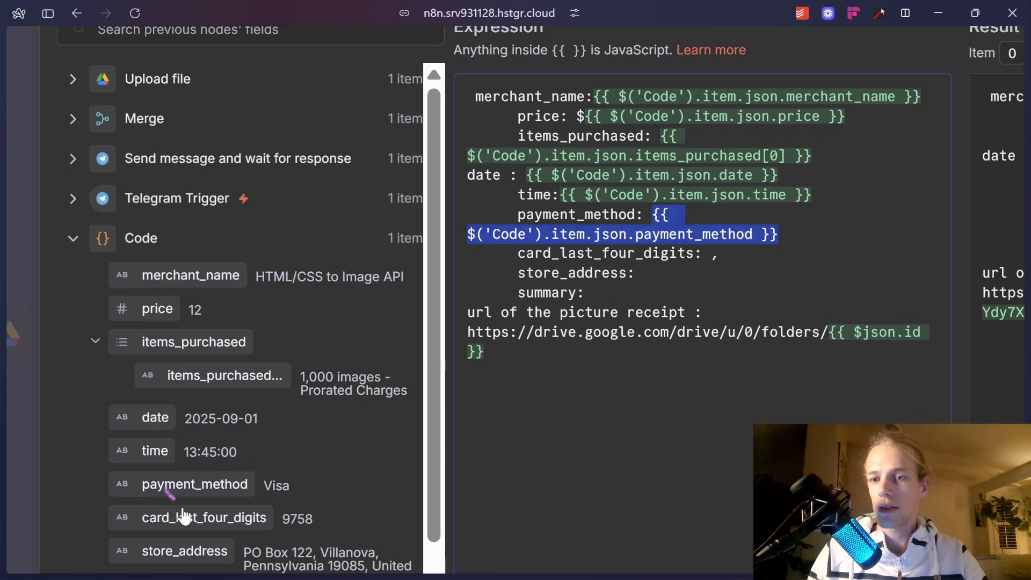
left_click_drag(204, 517, 724, 263)
left_click(718, 257)
key("BackSpace")
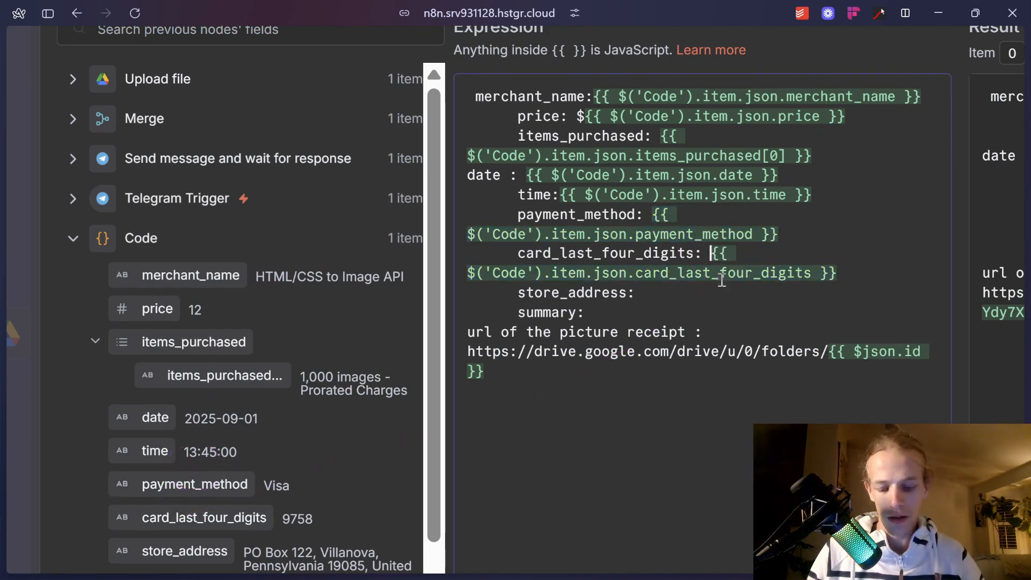
type("**")
Insert the store_address and summary fields, then close the expression editor.
scroll(218, 453, "down", 2)
left_click_drag(218, 453, 671, 294)
left_click(640, 330)
left_click_drag(157, 508, 714, 338)
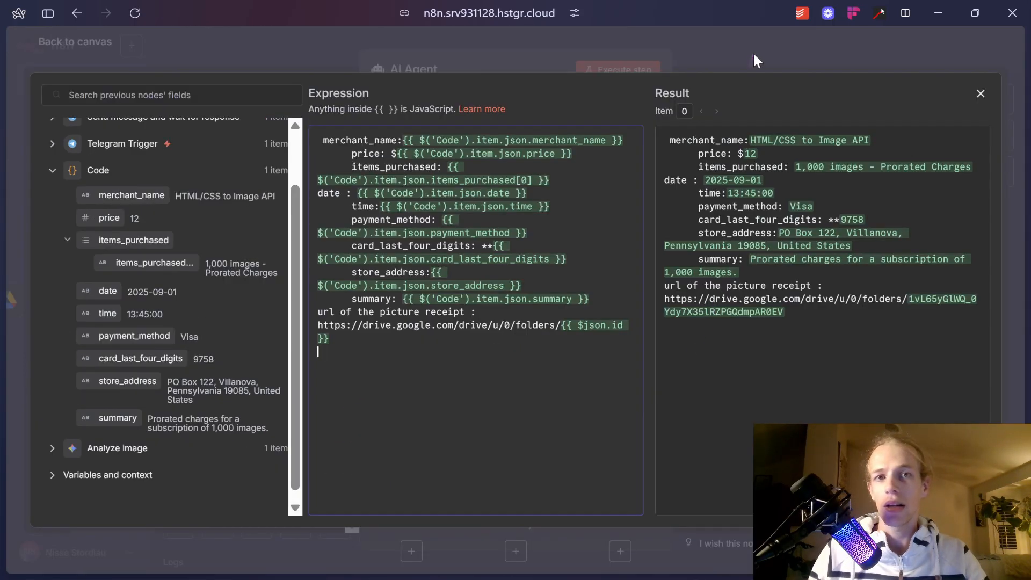
left_click(753, 54)
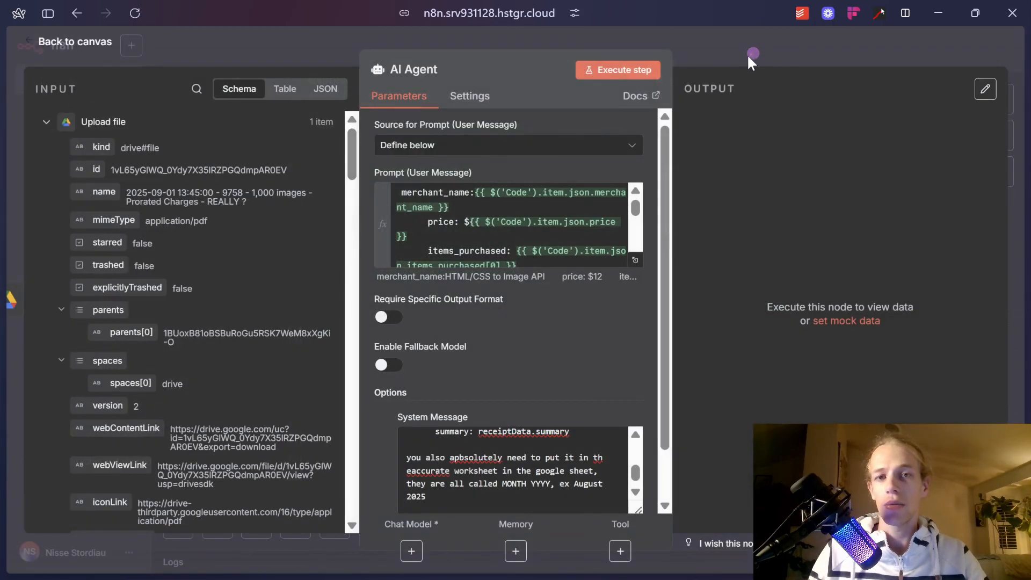
Attach an OpenRouter Chat Model to the AI Agent's Chat Model input.
left_click(730, 53)
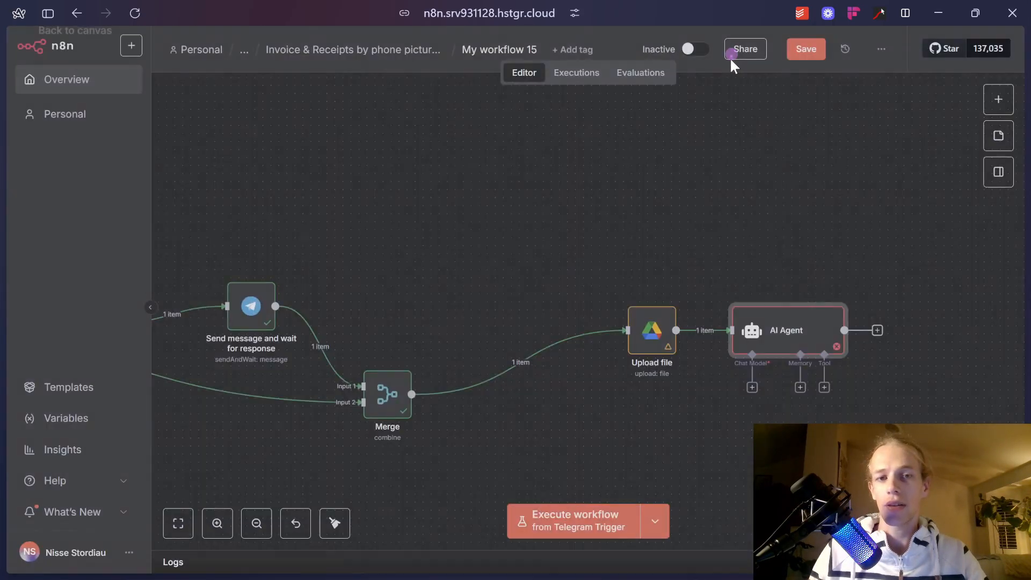
left_click(752, 387)
type("openrout")
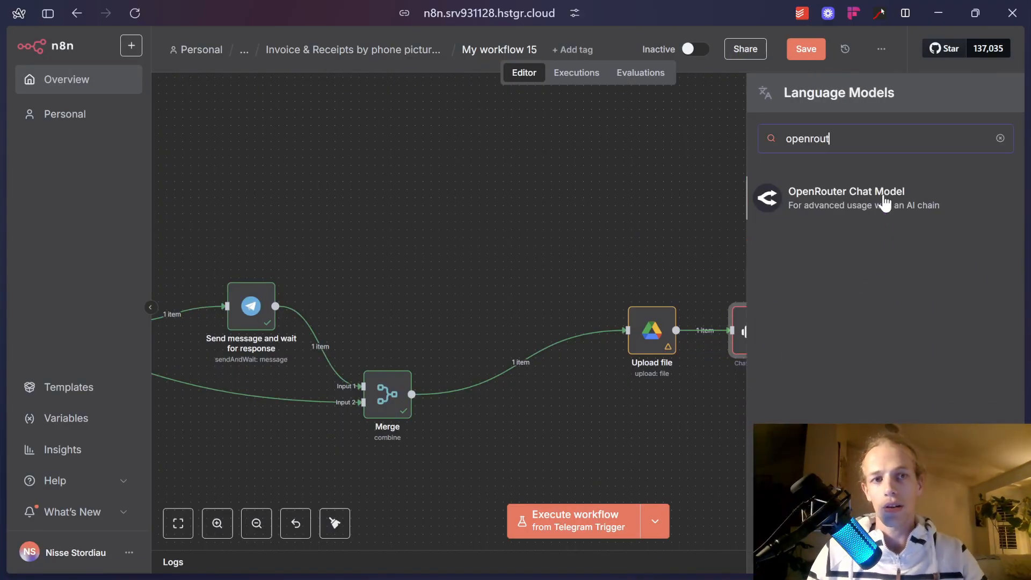
left_click(827, 198)
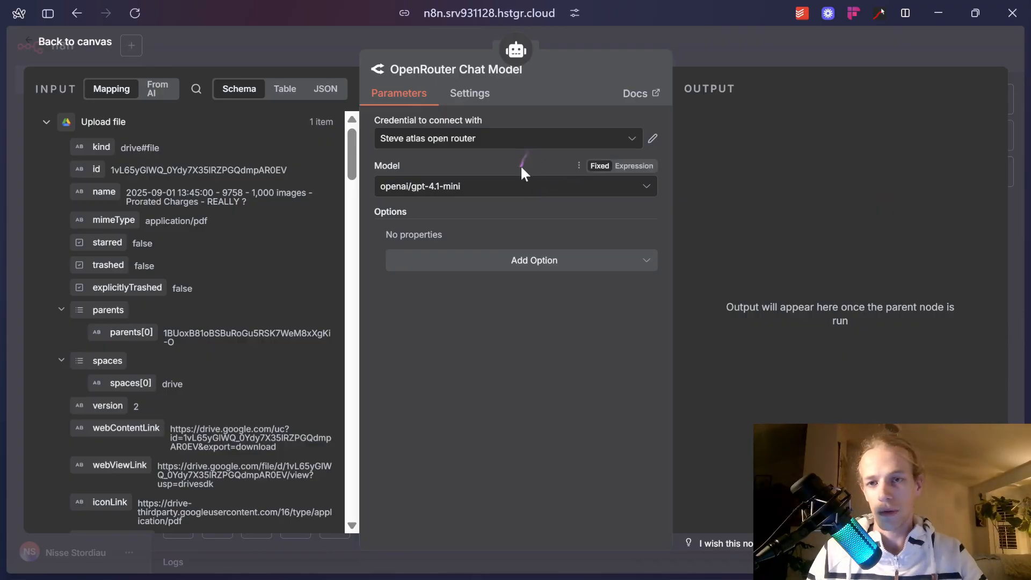
Create a new OpenRouter credential and paste the API key into it.
left_click(534, 137)
left_click(507, 242)
mouse_move(4, 392)
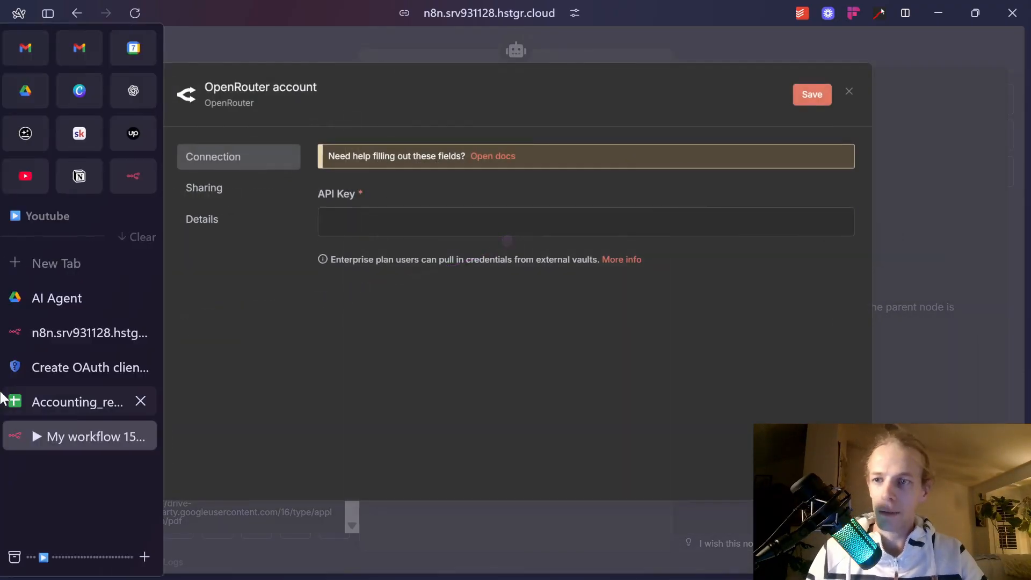
key("ctrl+v")
left_click(73, 270)
Open openrouter.ai and view the account's API keys under Settings.
type("op")
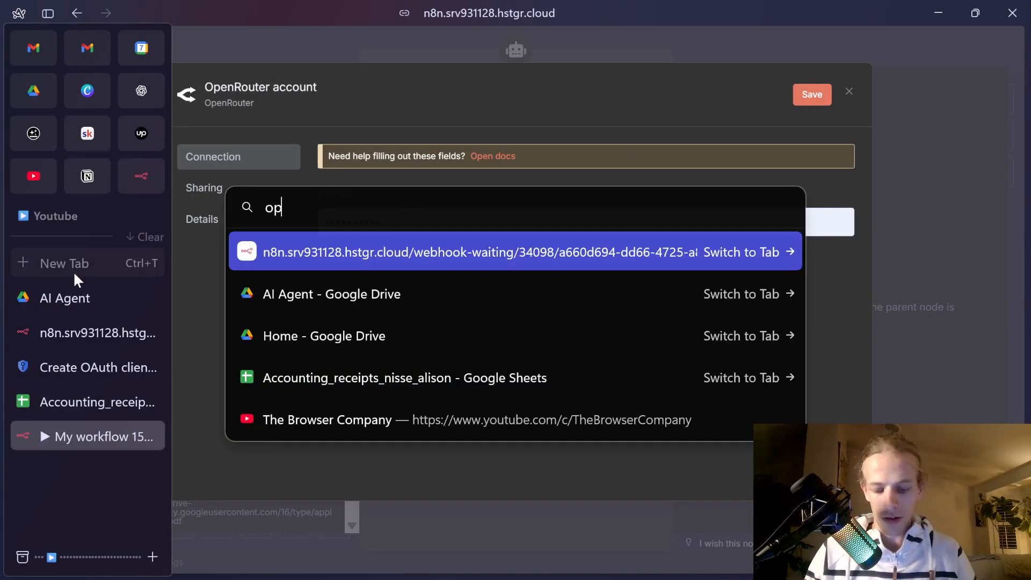
type("enrouter")
key("Return")
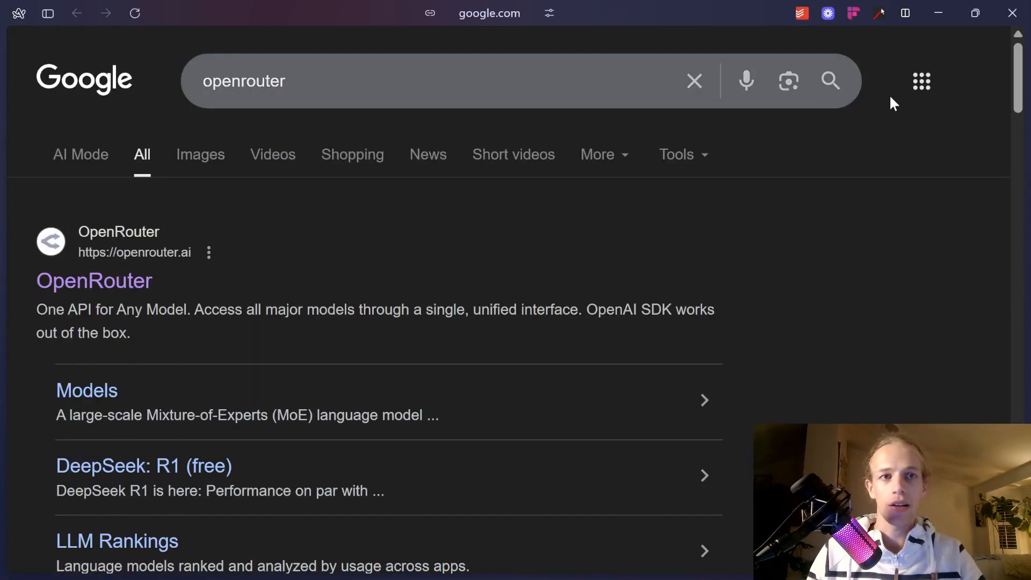
left_click(82, 282)
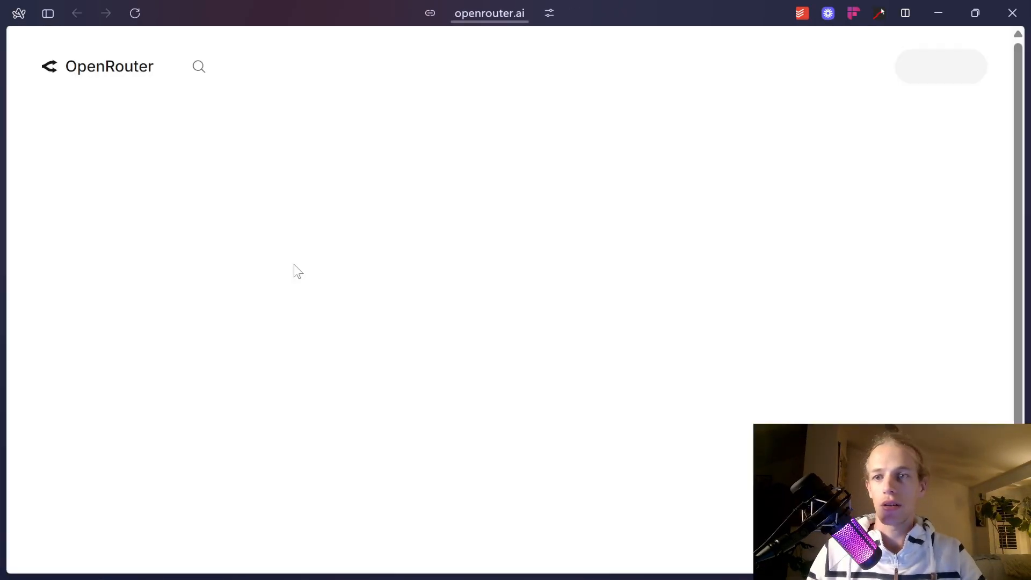
mouse_move(964, 73)
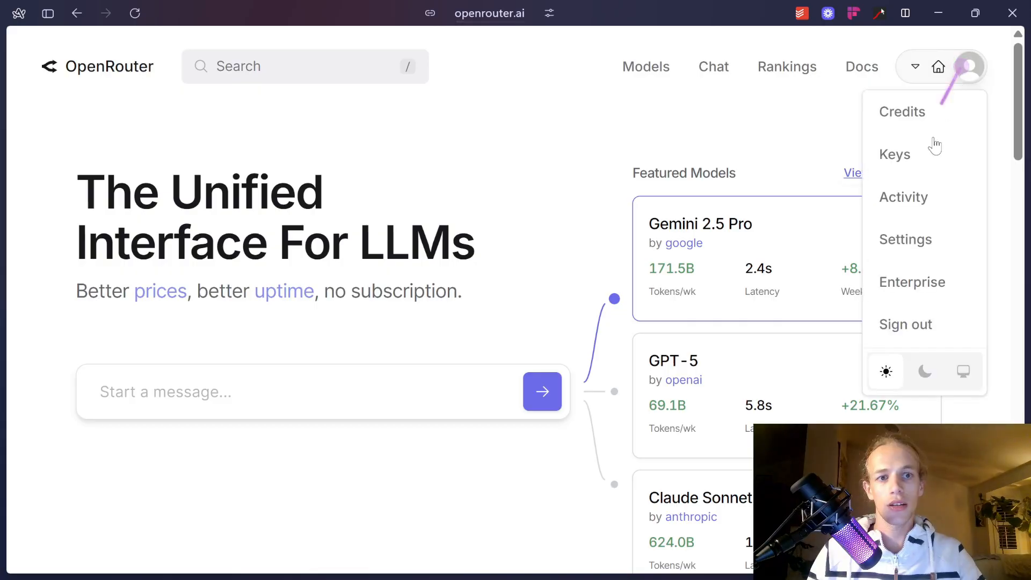
left_click(937, 239)
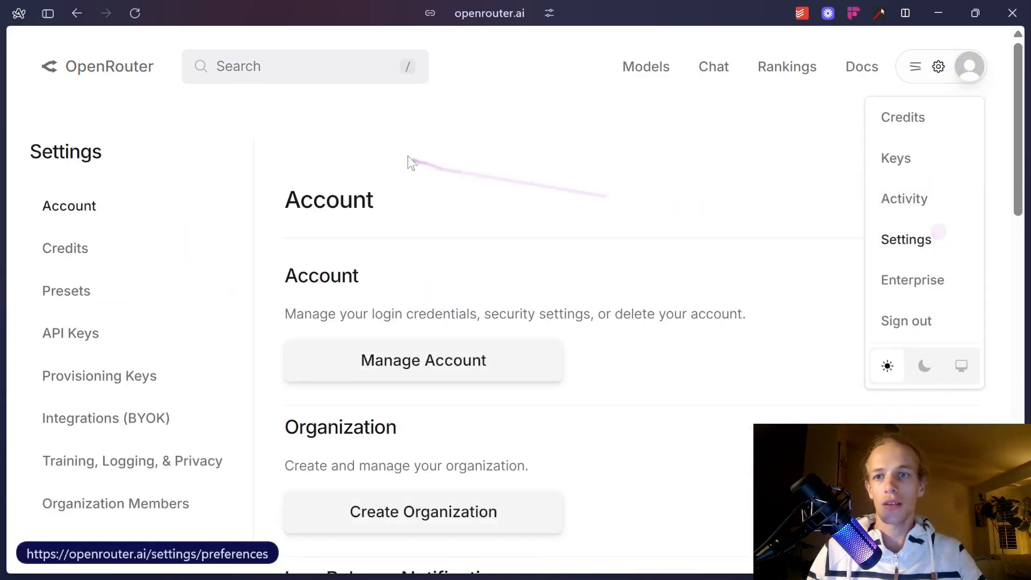
left_click(125, 334)
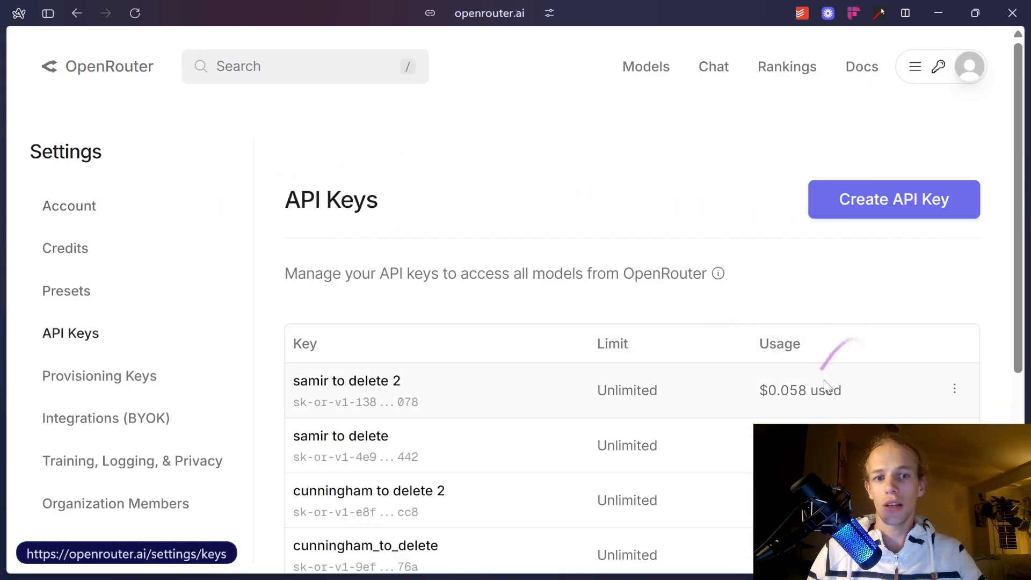
mouse_move(8, 389)
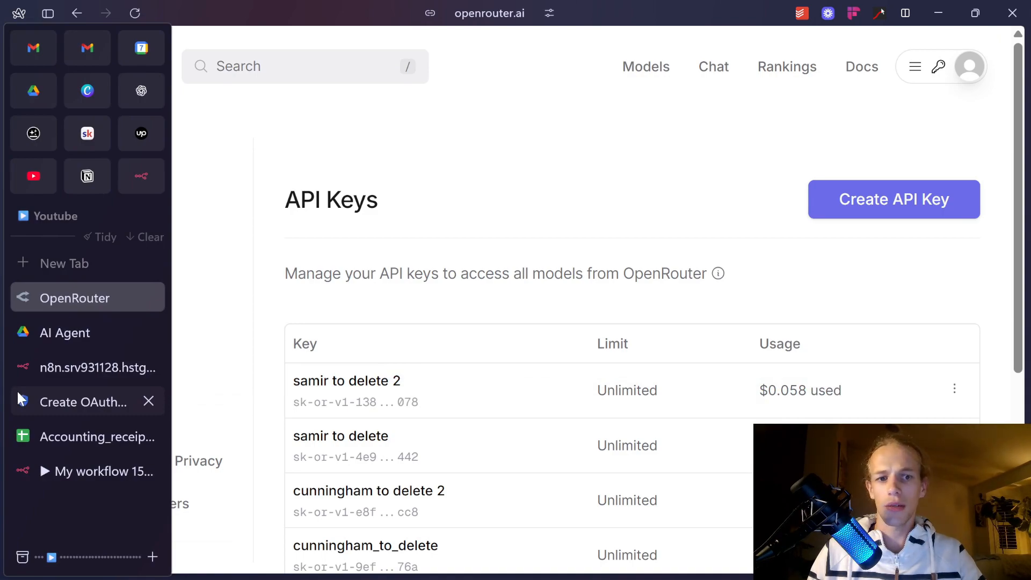
scroll(614, 436, "down", 3)
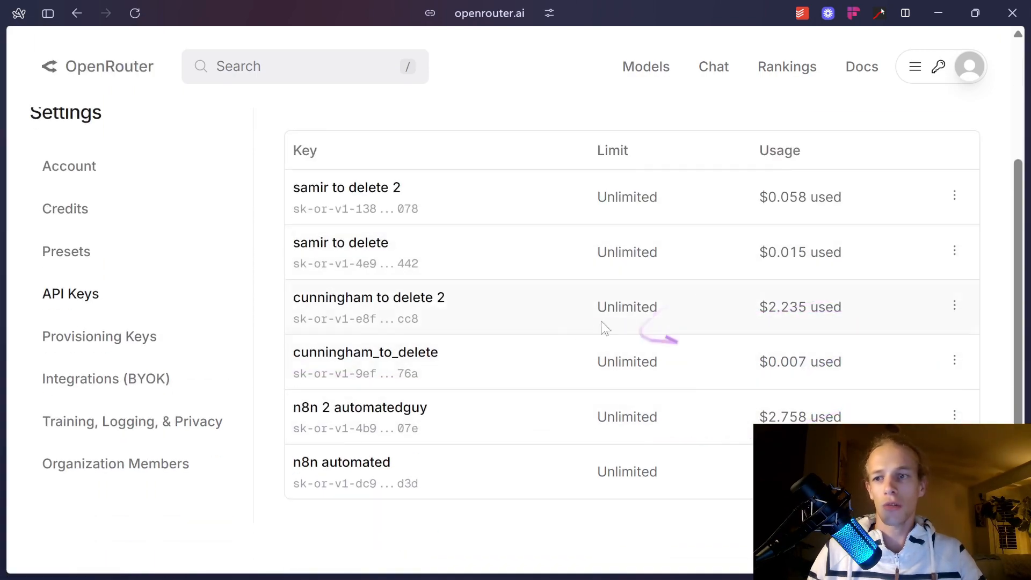
scroll(605, 328, "up", 3)
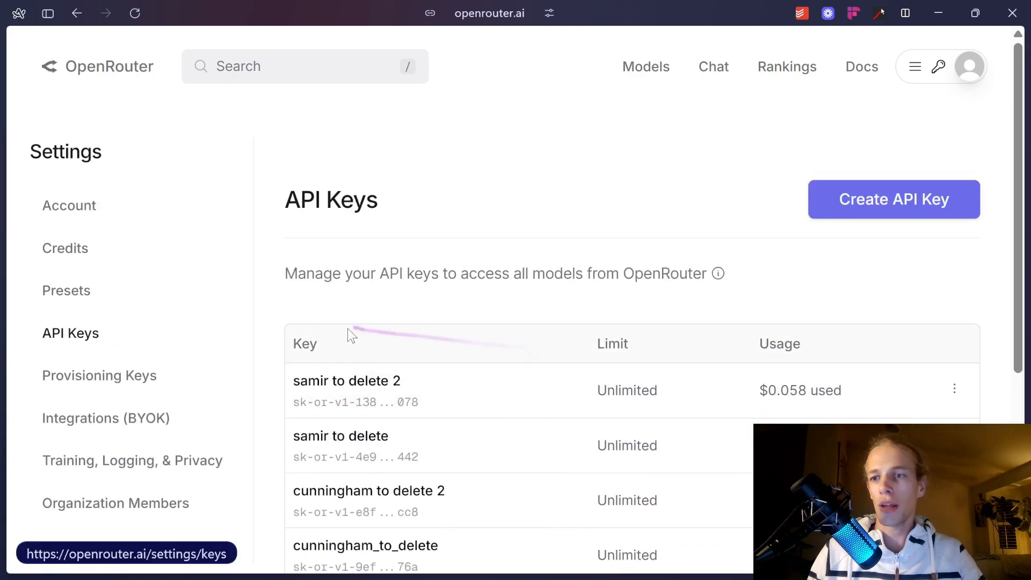
Check the $12.88 credit balance on the Credits page, then return to the n8n tab.
left_click(133, 248)
scroll(778, 300, "down", 2)
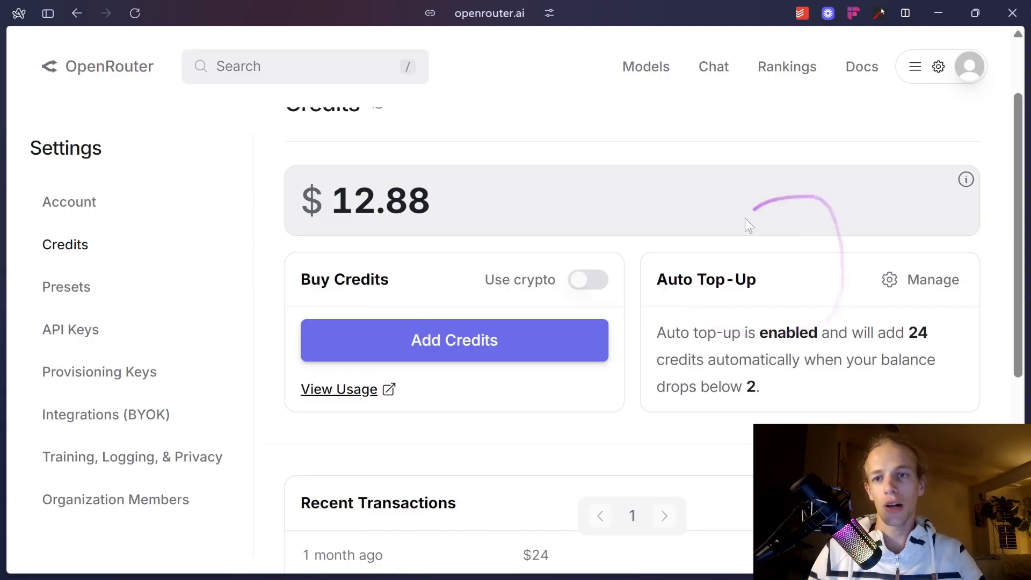
scroll(745, 218, "up", 2)
left_click_drag(411, 301, 359, 298)
mouse_move(51, 251)
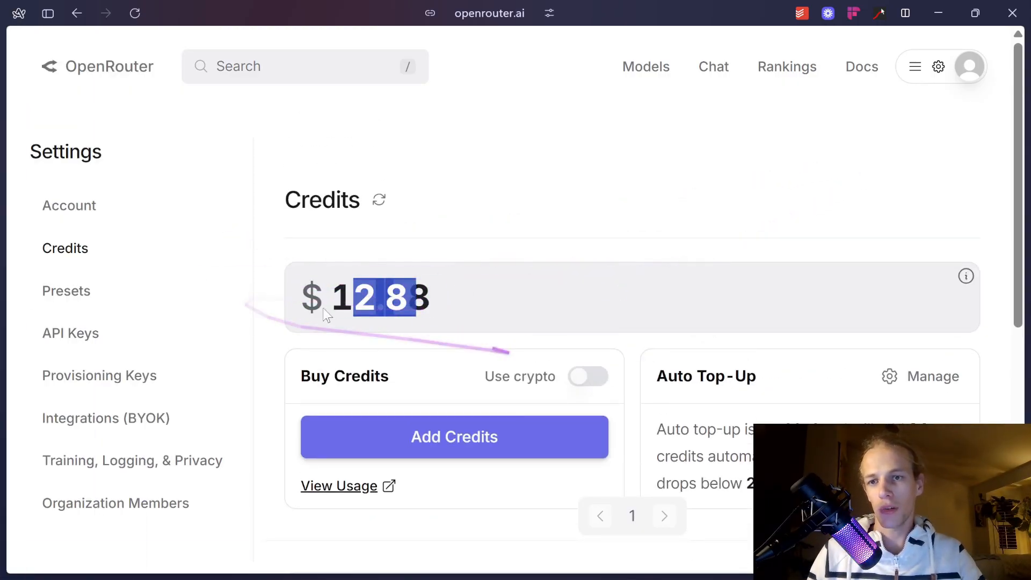
left_click(57, 332)
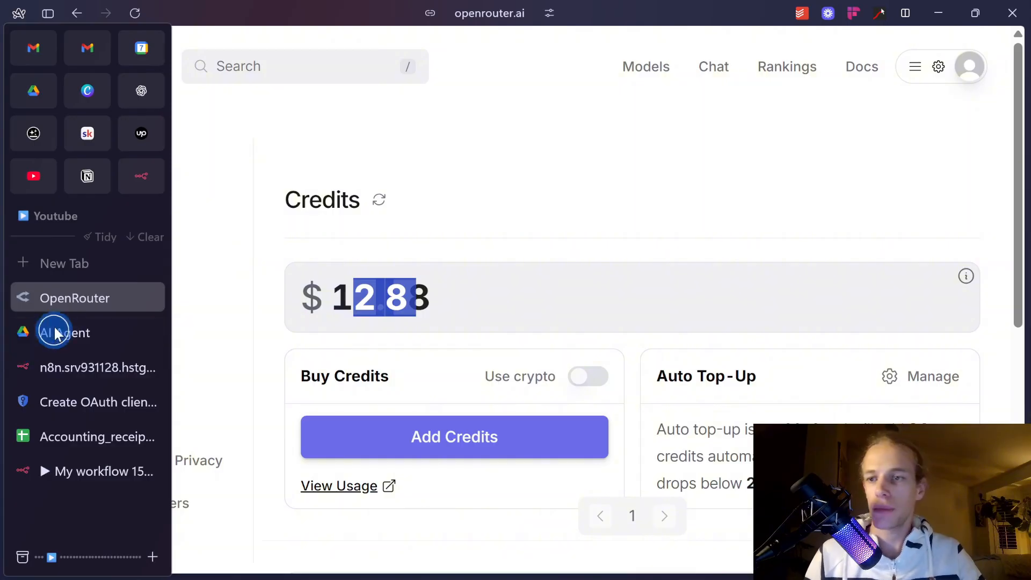
left_click(70, 468)
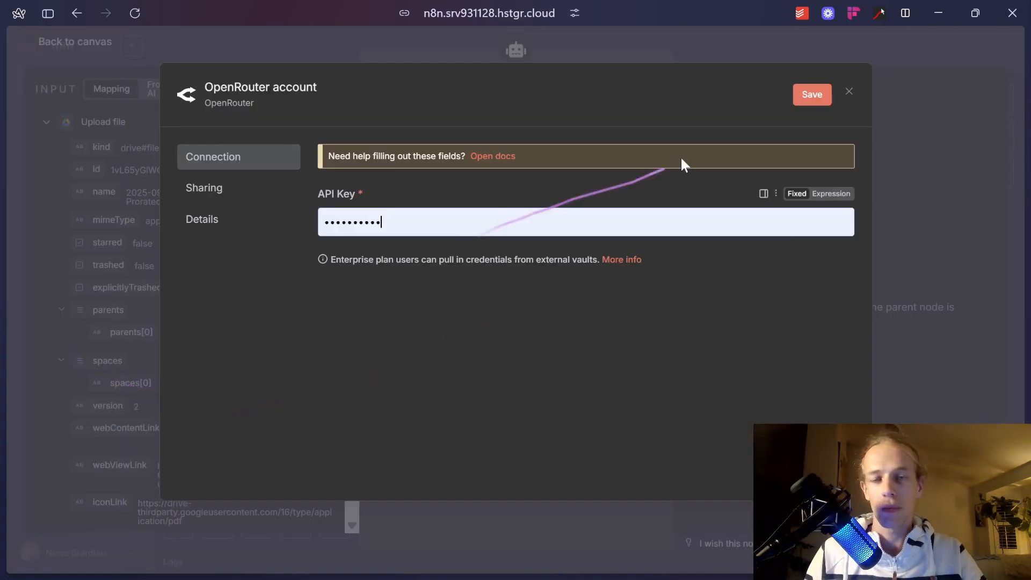
Append an e-mail address to the credential name, then close and discard the unsaved credential.
left_click(269, 87)
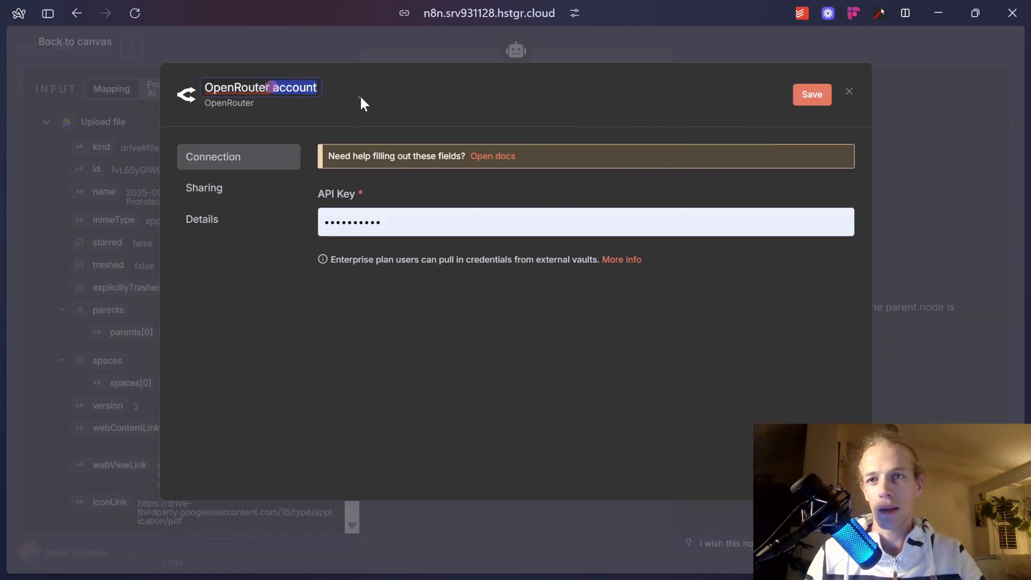
type("- our@em")
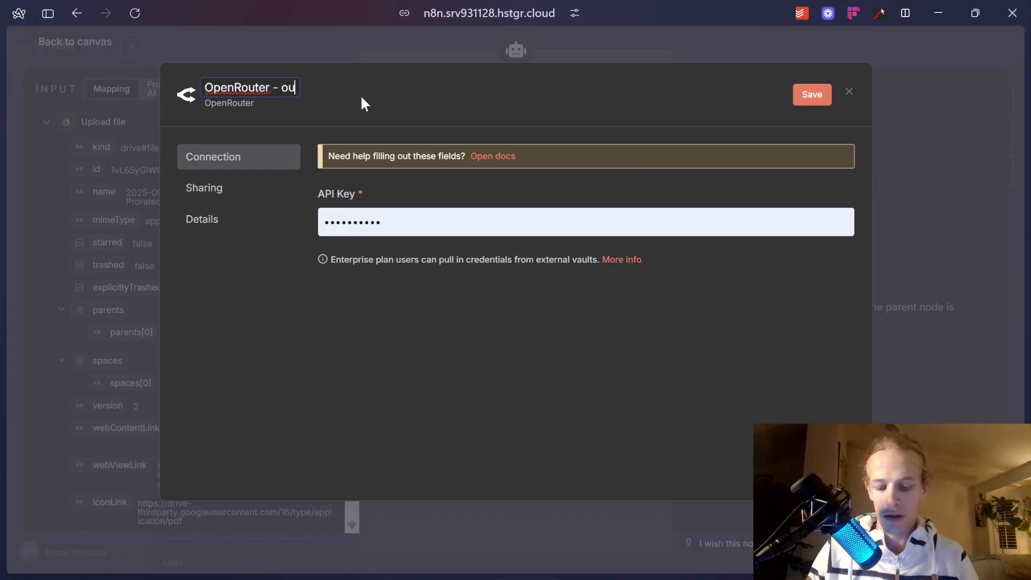
key("BackSpace")
type("email.com")
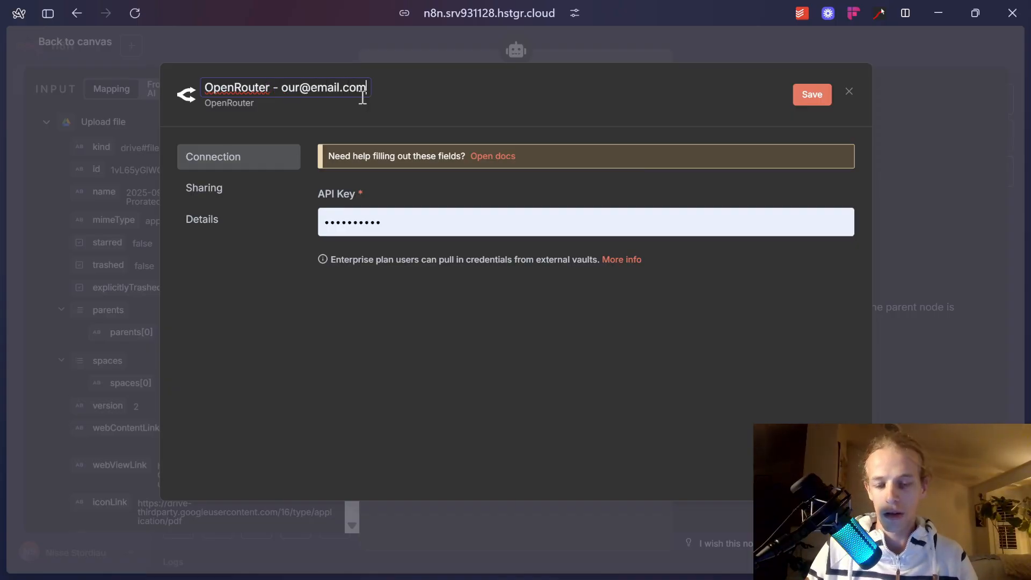
key("Escape")
key("Escape")
left_click(558, 337)
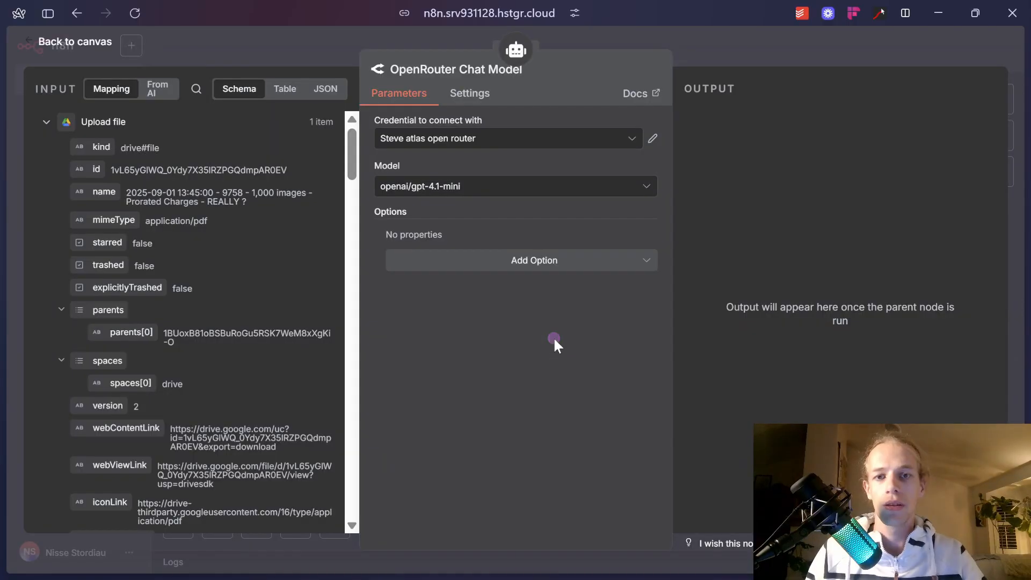
Set the OpenRouter chat model to openai/gpt-5-mini.
left_click(525, 186)
type("5")
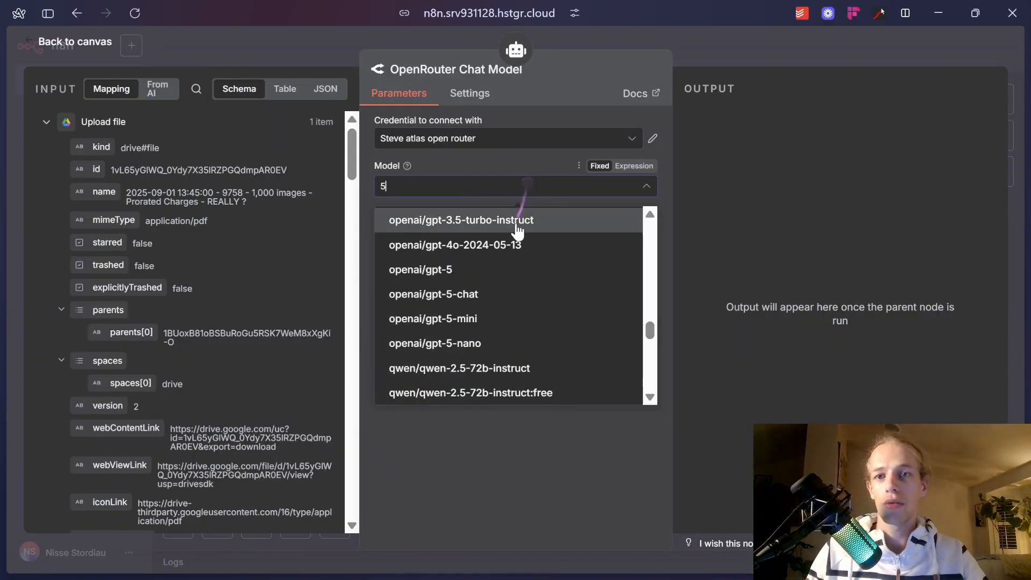
left_click(502, 315)
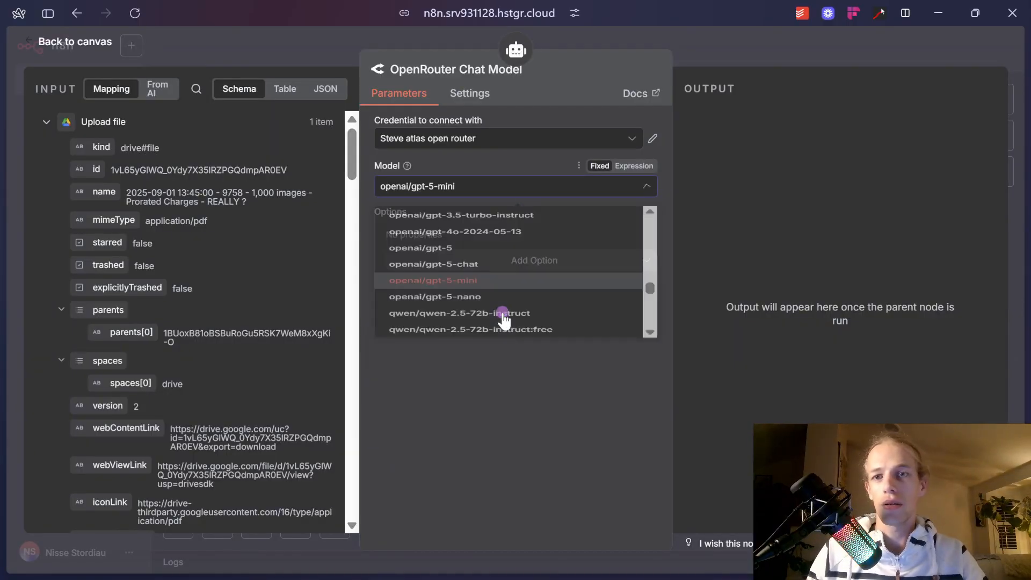
left_click(753, 57)
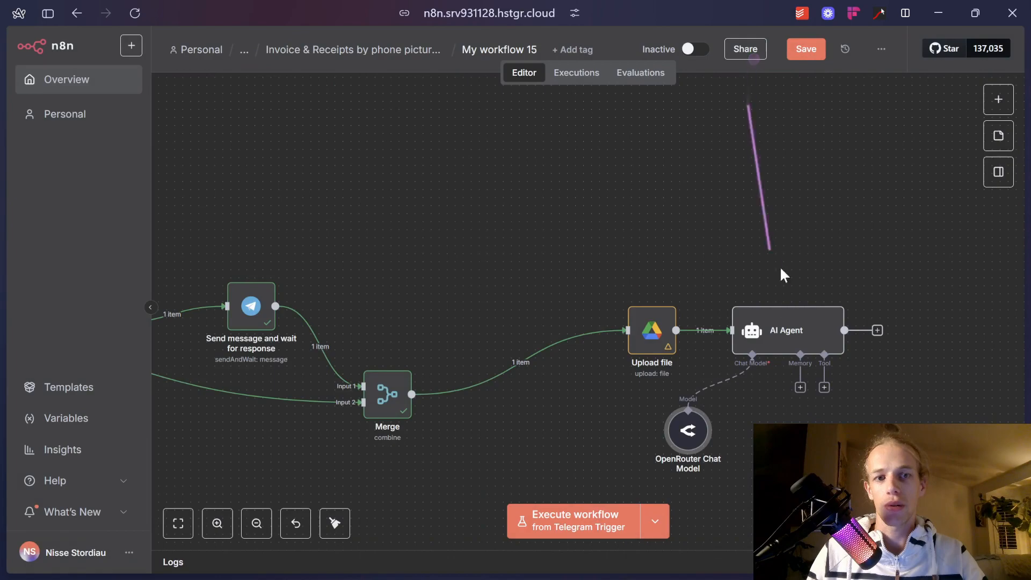
Add a Google Sheets Tool to the AI Agent with resource Sheet Within Document and operation Append Row.
left_click(824, 386)
type("sheet")
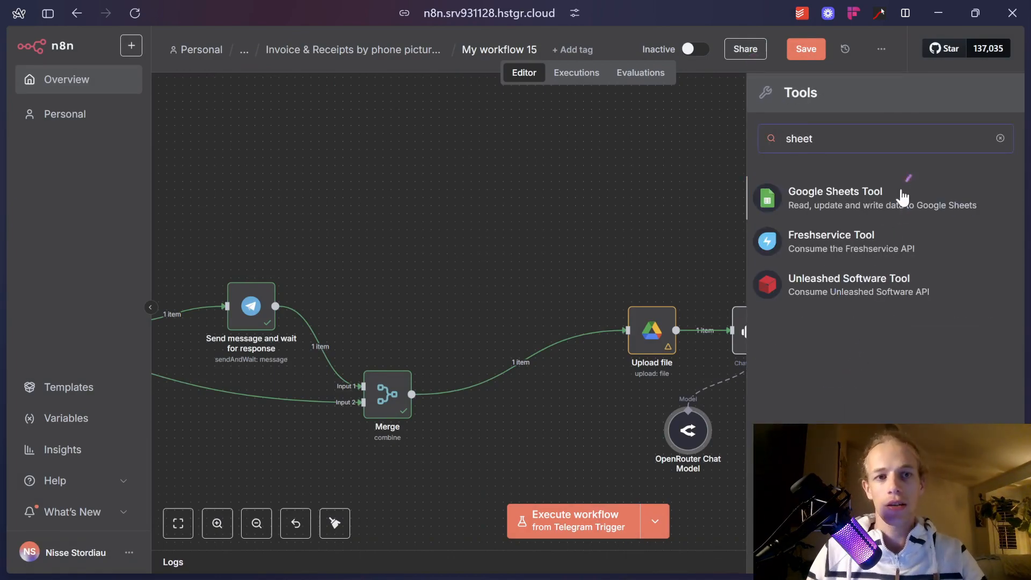
left_click(902, 198)
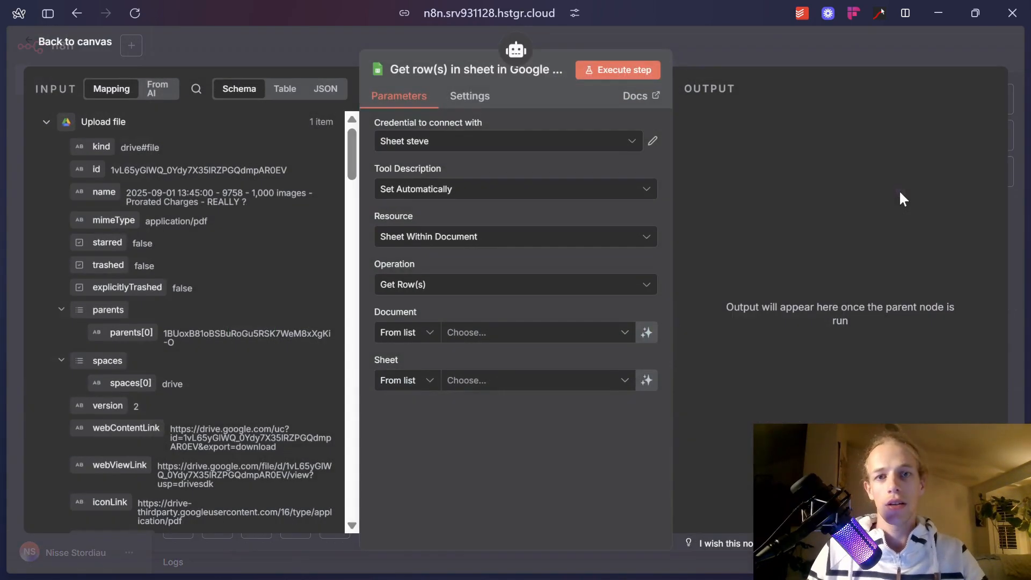
left_click(479, 232)
left_click(479, 231)
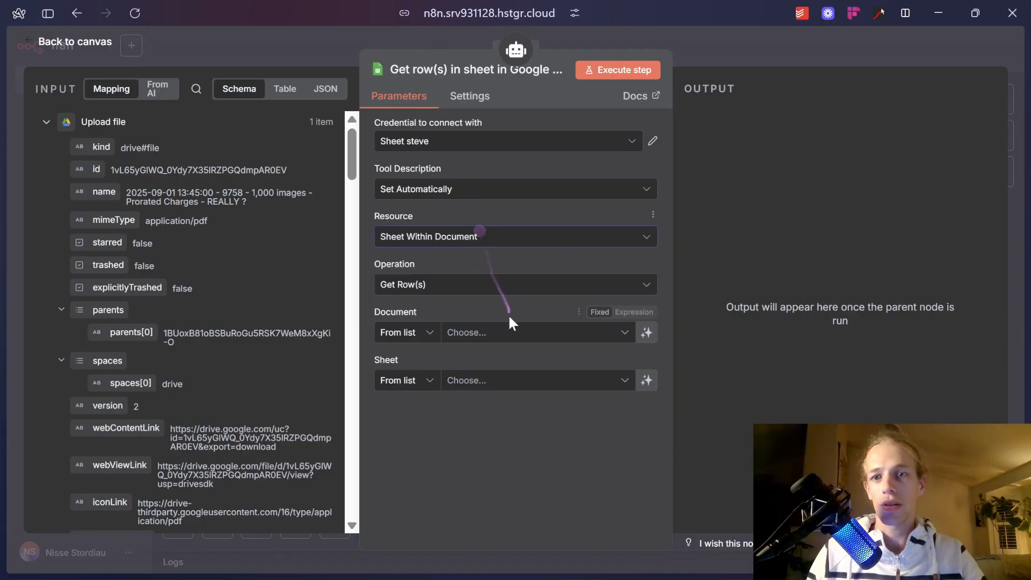
left_click(502, 293)
scroll(510, 355, "up", 2)
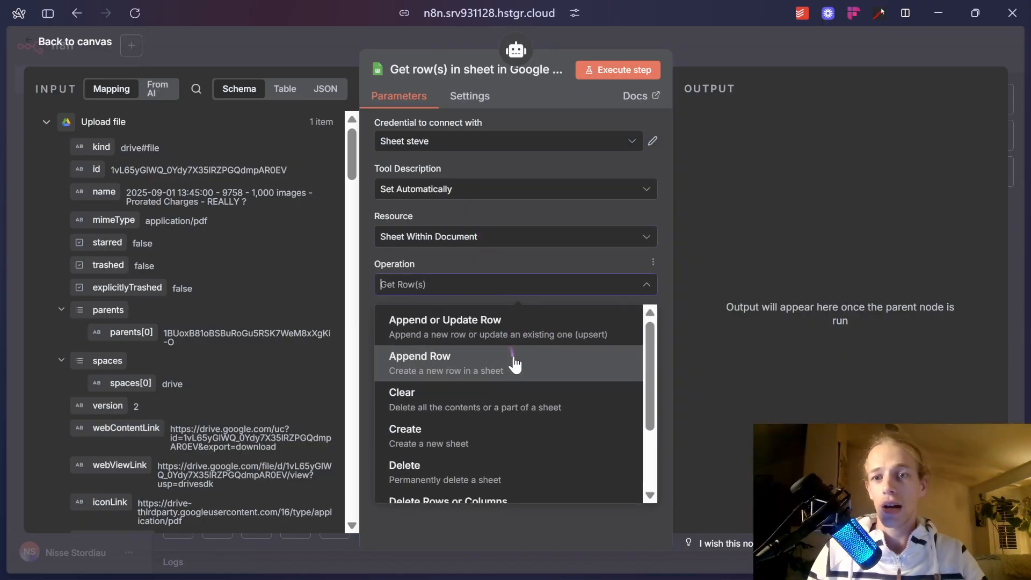
left_click(514, 361)
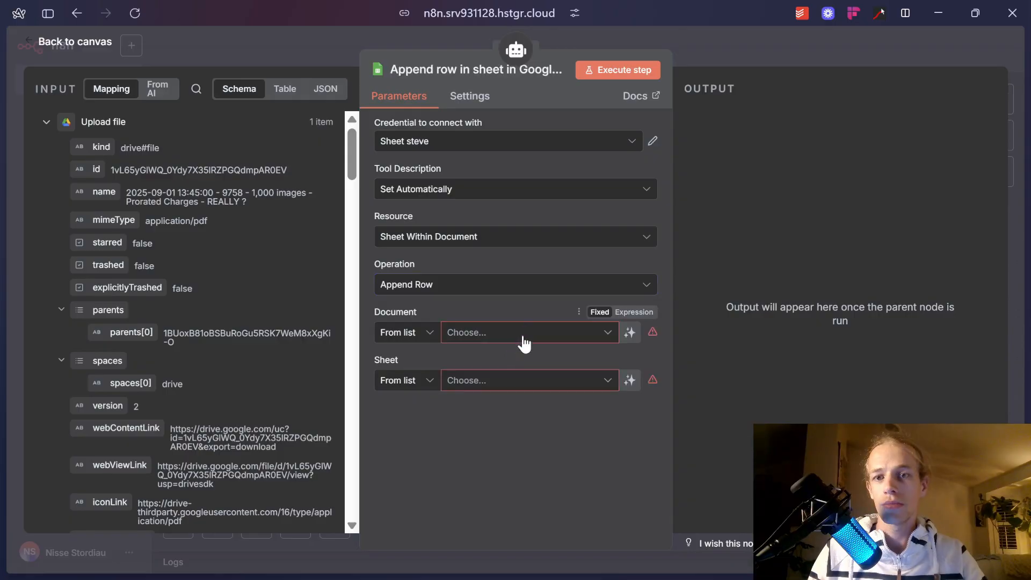
Choose the Google Sheets credential and accounting receipts spreadsheet, leaving the sheet for the model to define.
left_click(522, 334)
left_click(544, 139)
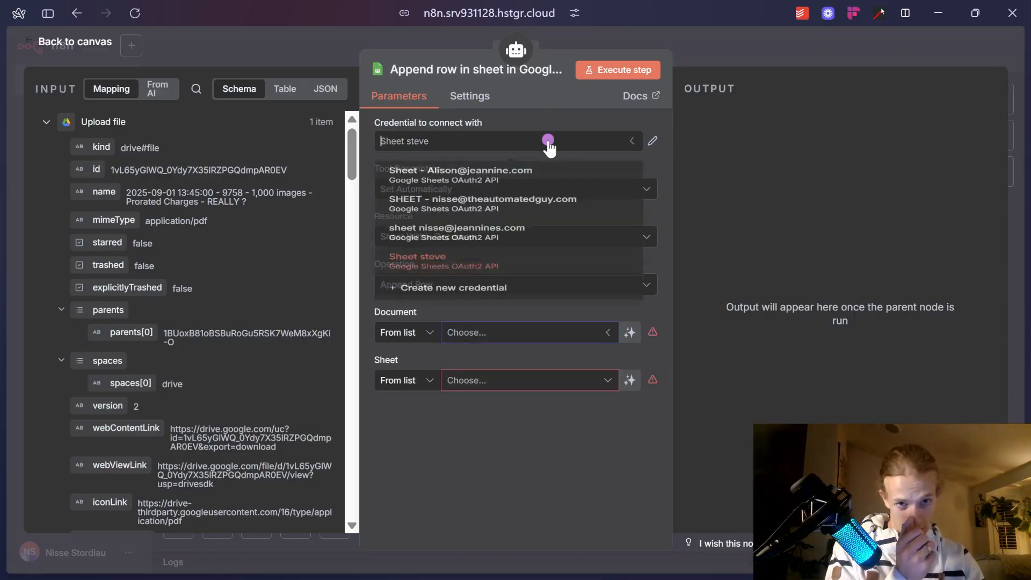
left_click(534, 218)
left_click(529, 332)
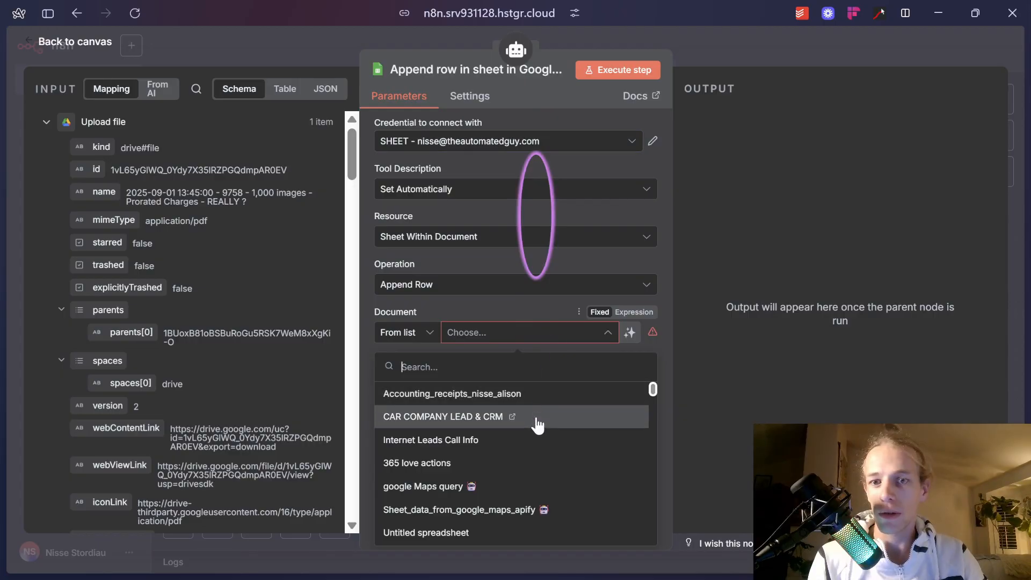
left_click(550, 397)
left_click(544, 388)
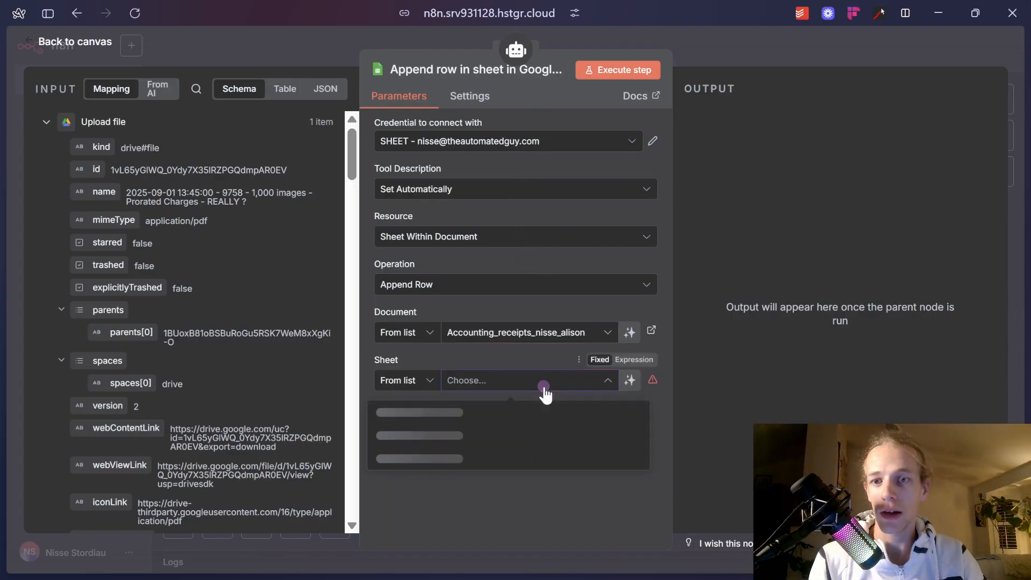
left_click(614, 383)
left_click(632, 382)
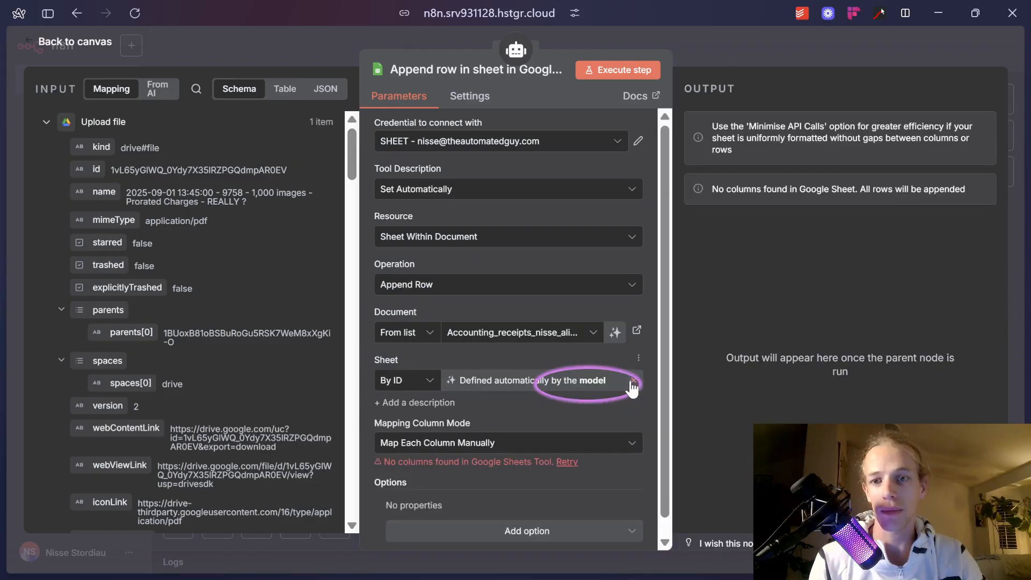
left_click(546, 388)
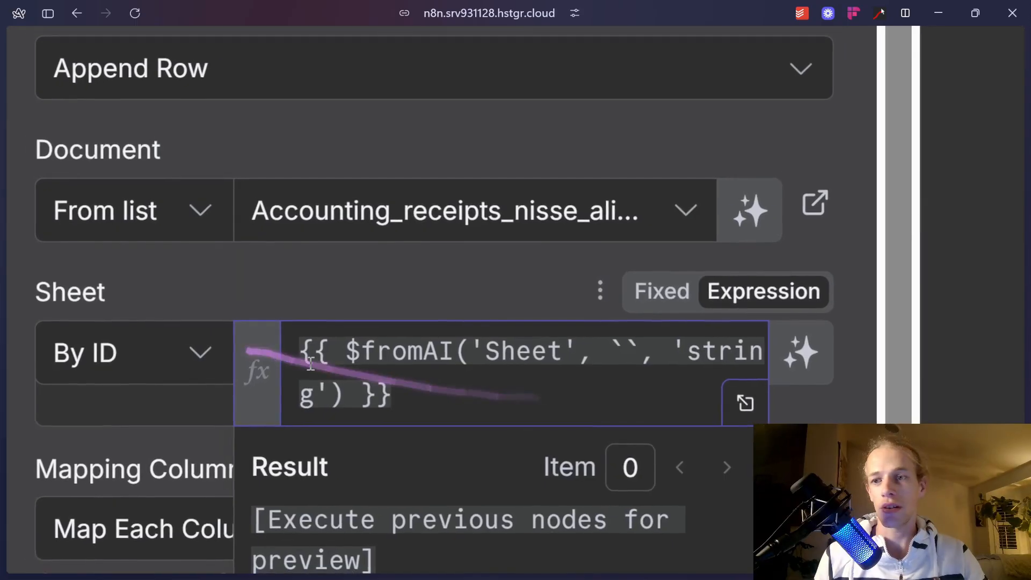
Inspect the Sheet $fromAI expression's key, description and 'string' type arguments.
left_click_drag(448, 385, 273, 348)
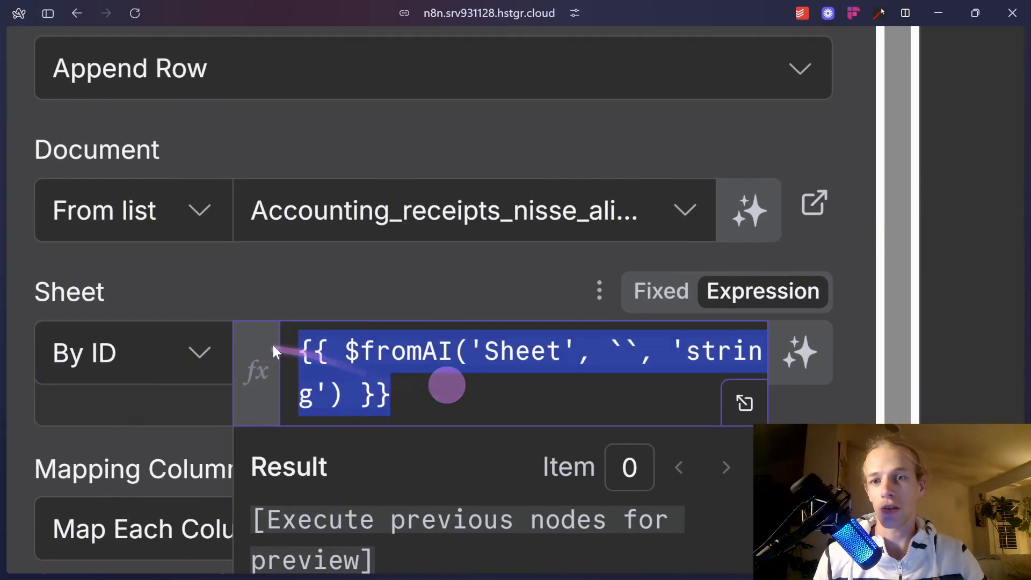
left_click(546, 359)
double_click(553, 354)
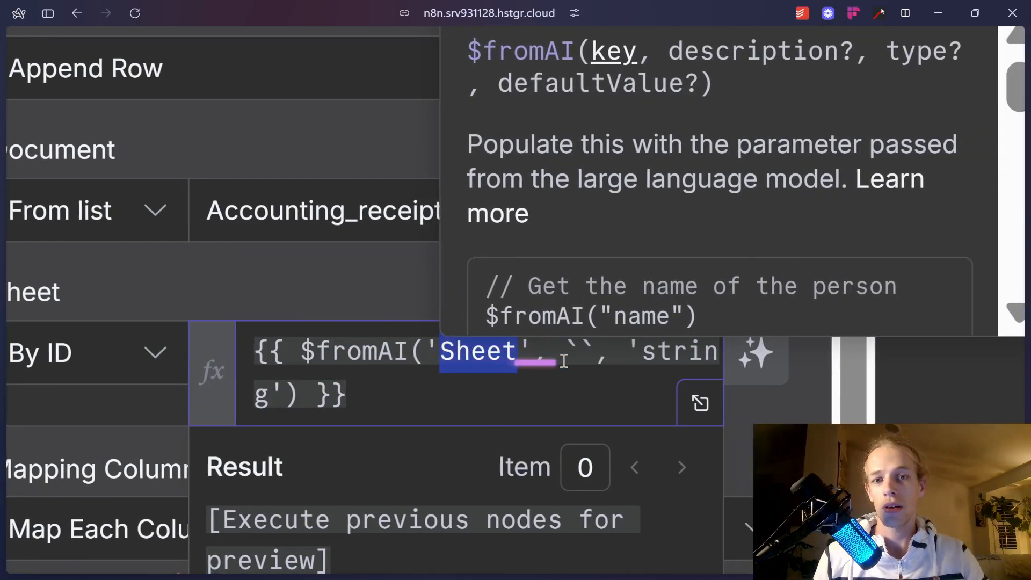
left_click(510, 354)
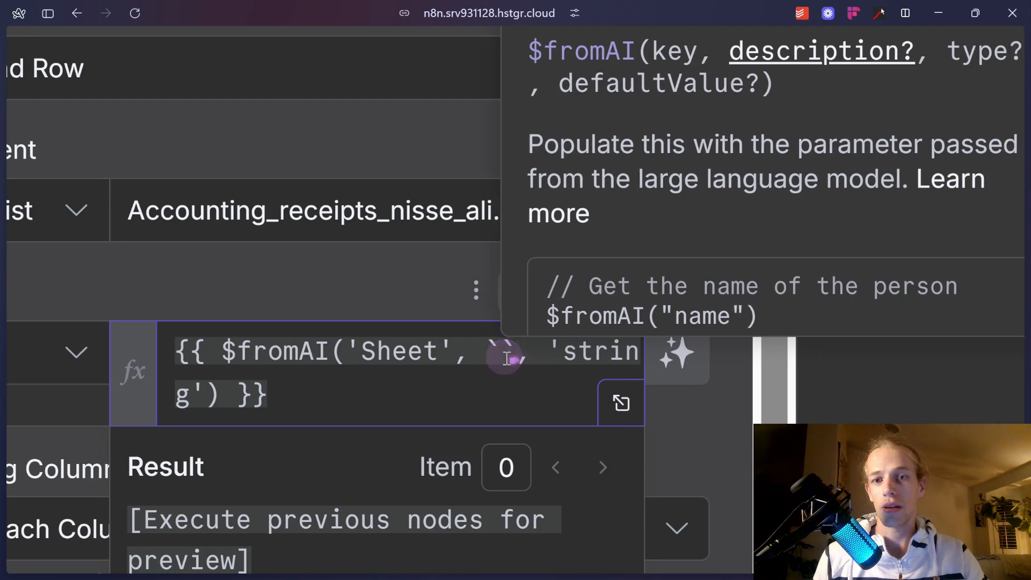
left_click_drag(557, 356, 610, 362)
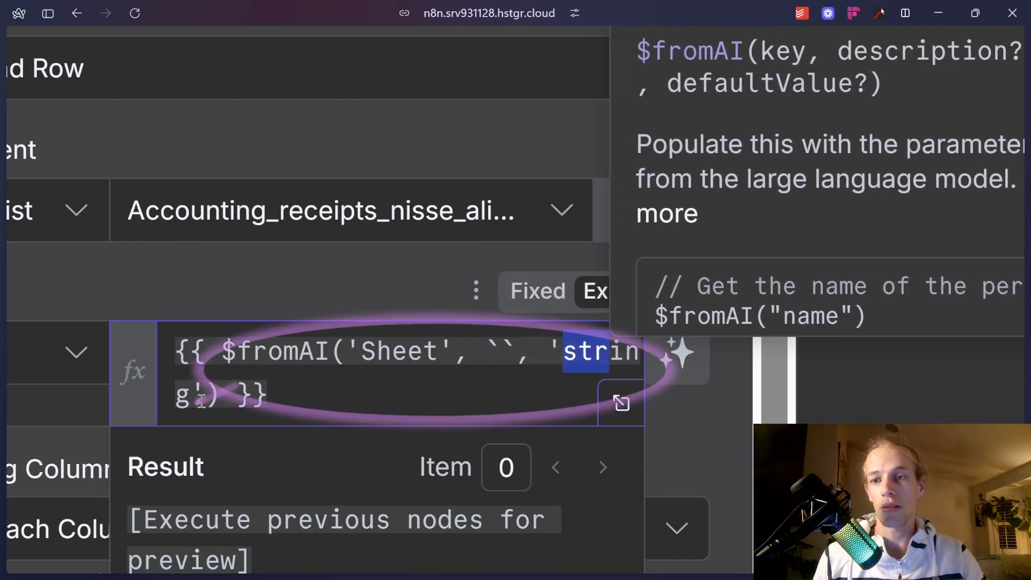
Add 'July 2025' as the default value argument of the $fromAI call.
left_click(225, 400)
type(", 'de")
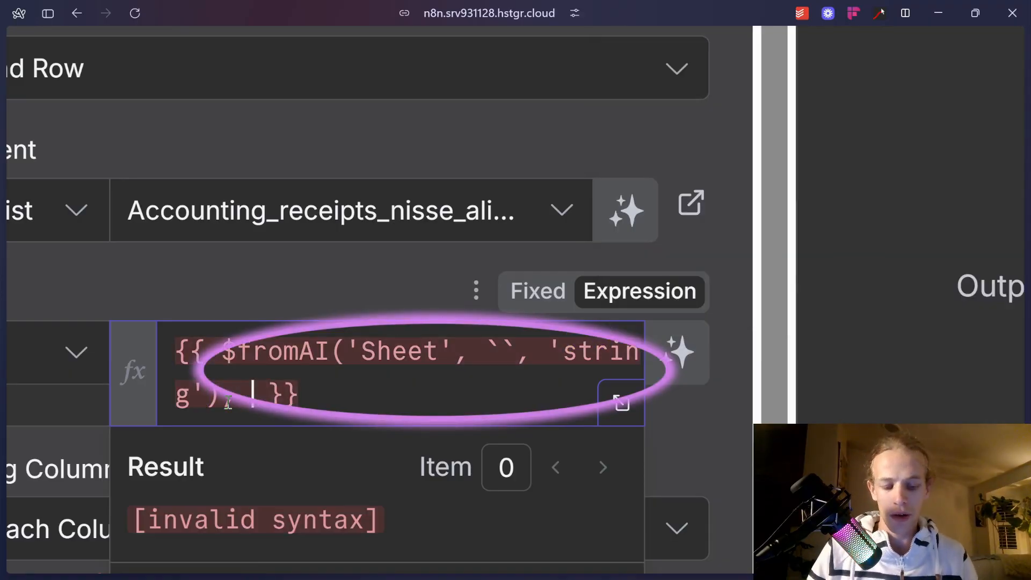
type("faultvalue")
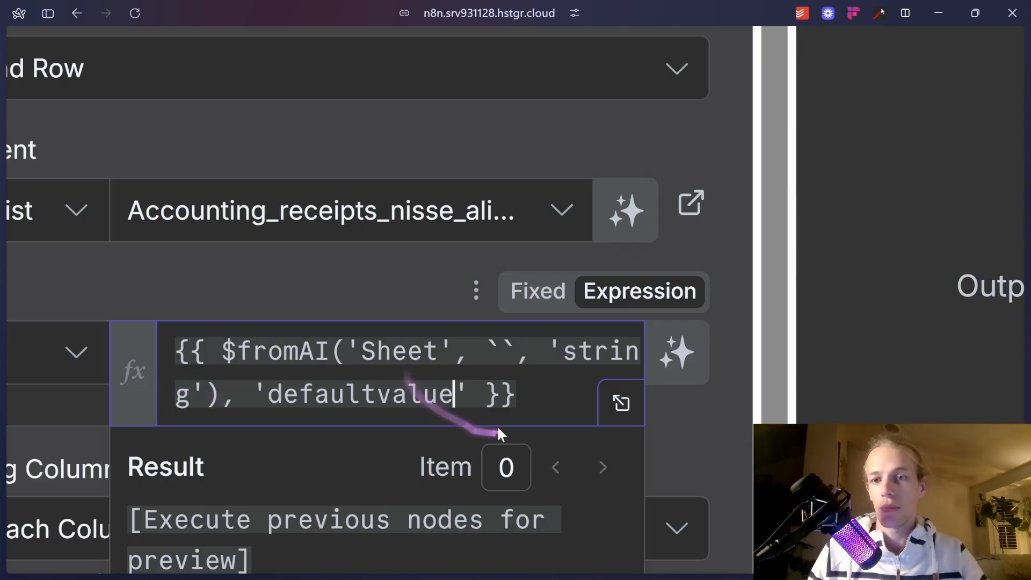
left_click_drag(455, 396, 276, 397)
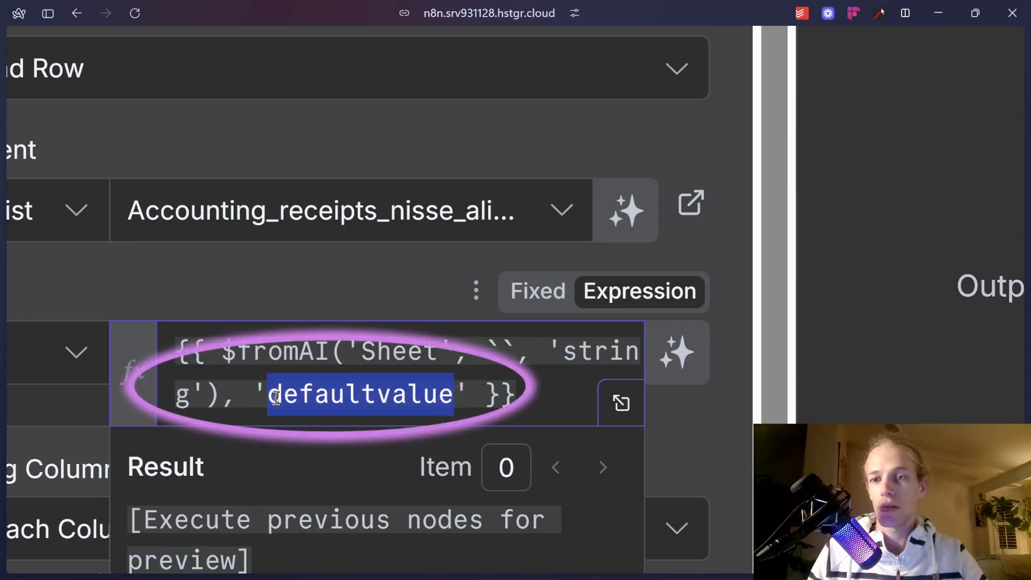
type("August 2025")
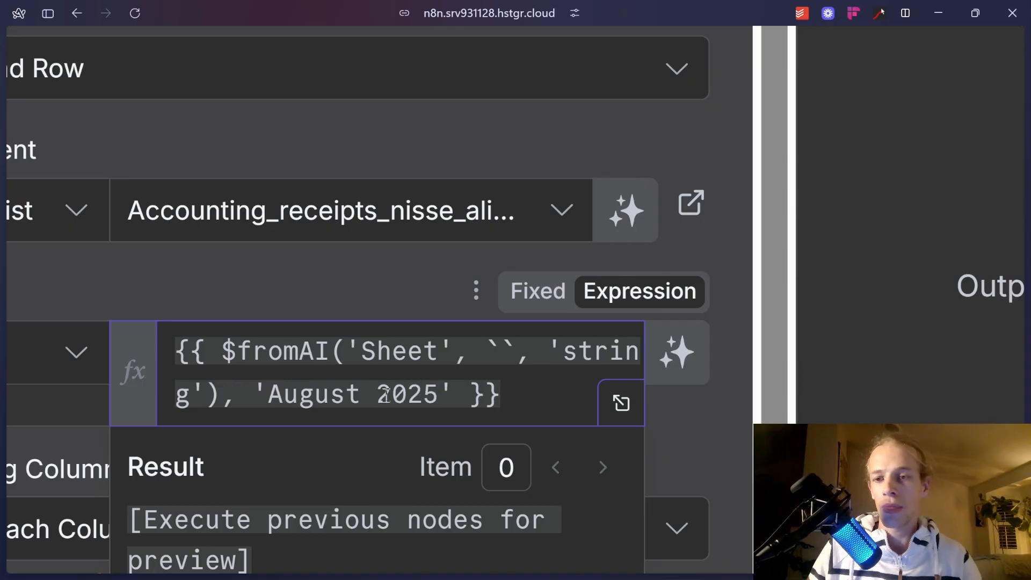
left_click_drag(360, 396, 275, 404)
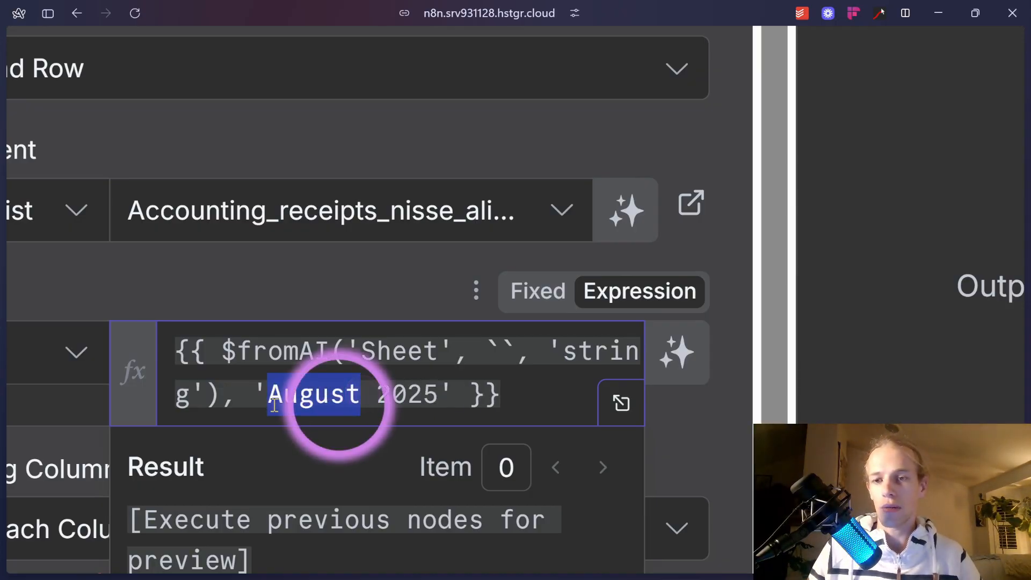
type("July")
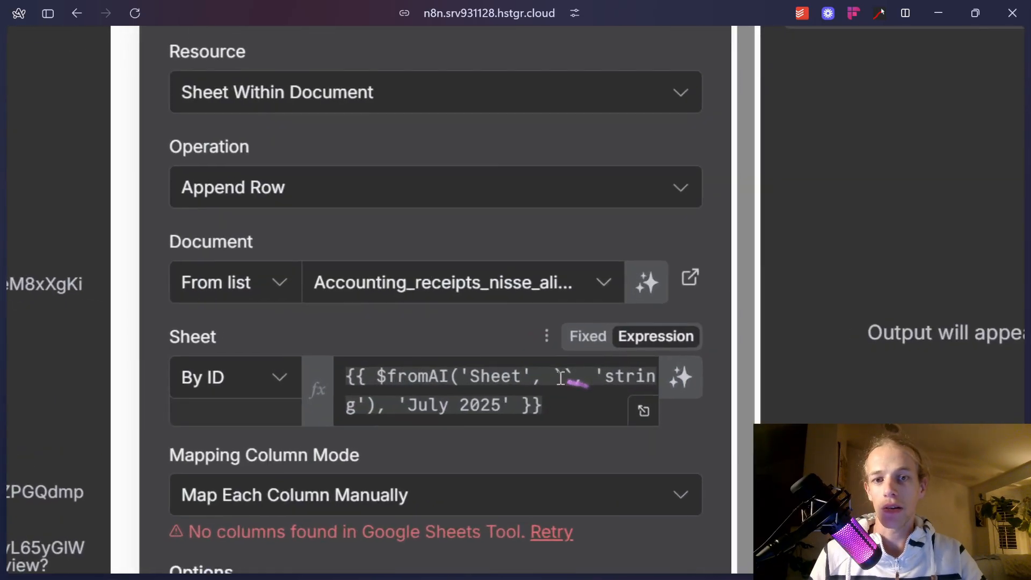
Give the model-defined sheet the description 'MONTH YYYY, ex september 2025'.
left_click(572, 379)
left_click(686, 377)
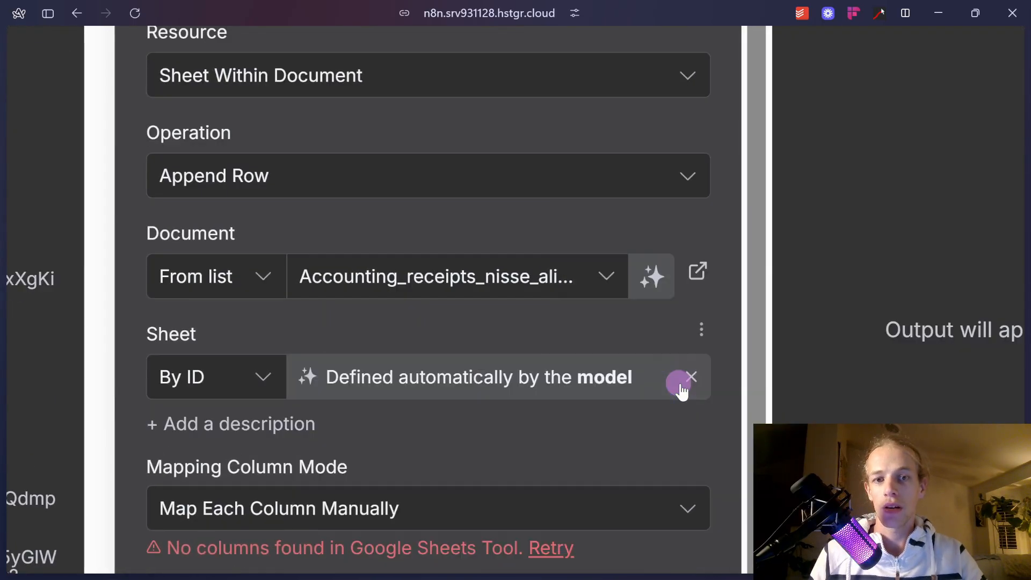
left_click(296, 423)
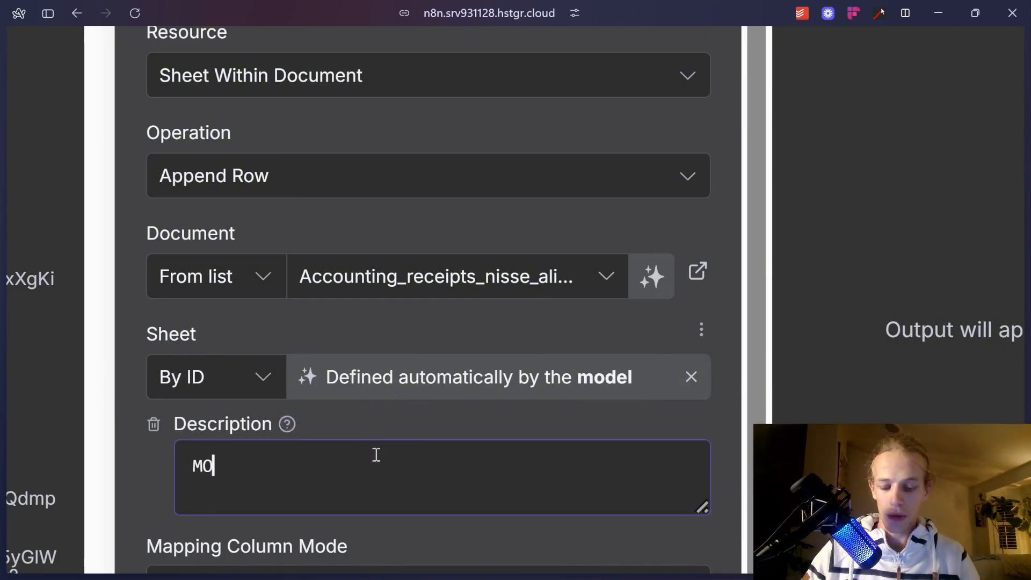
type("MONTH YYYY")
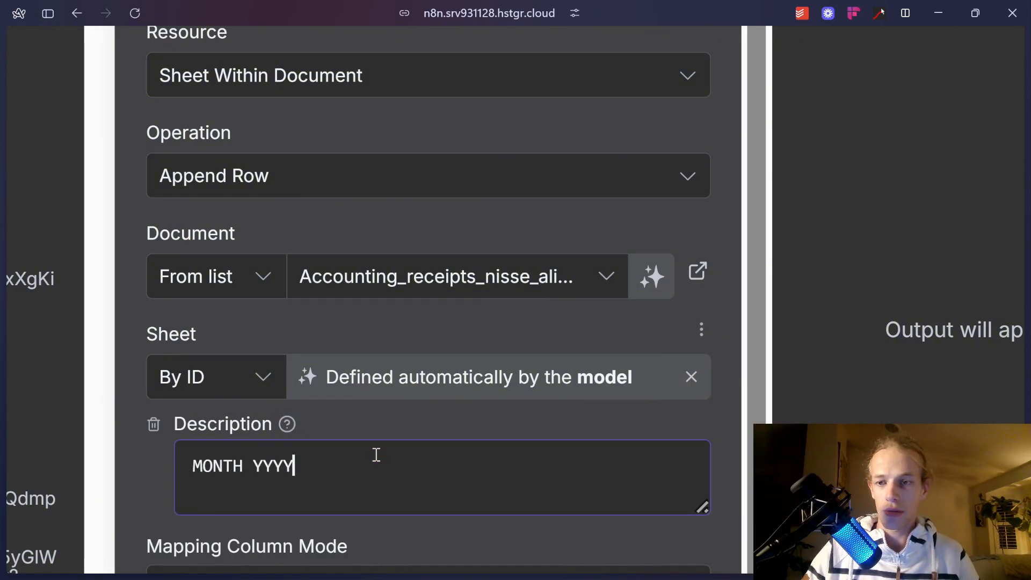
type(", ex september 2025")
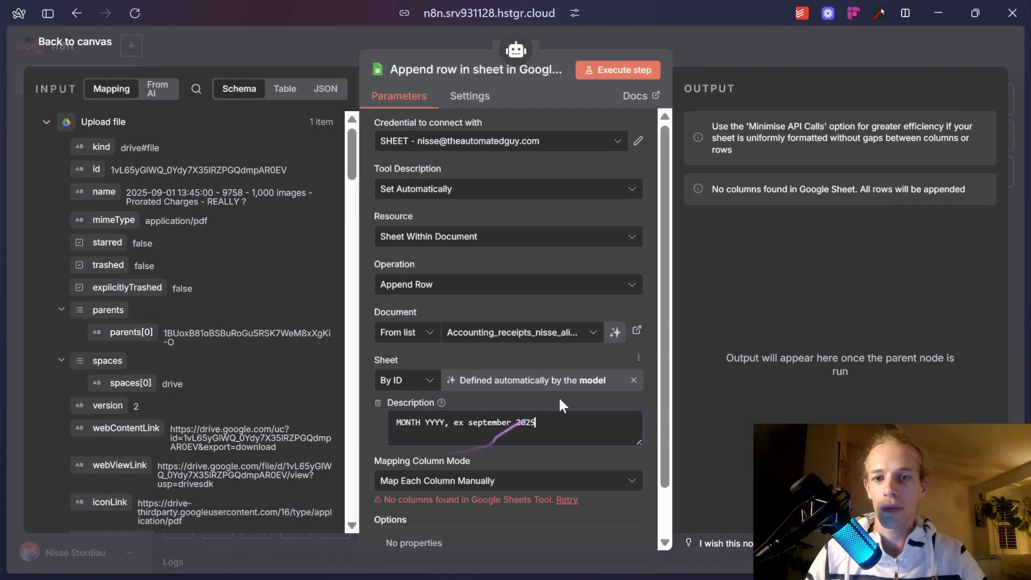
left_click(634, 381)
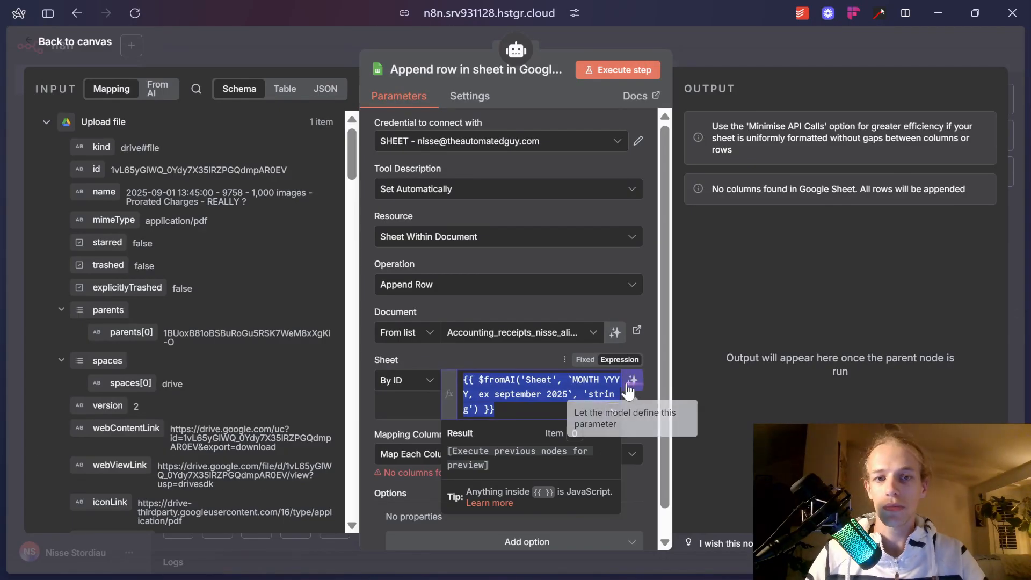
left_click(698, 368)
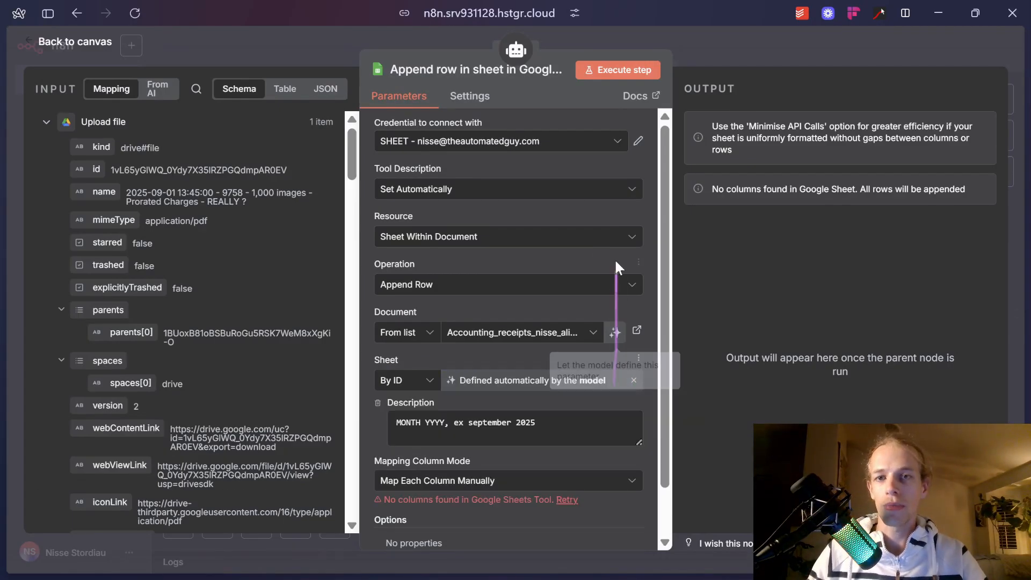
Keep manual column mapping and switch the Sheet from model-defined to a fixed value.
scroll(537, 411, "down", 1)
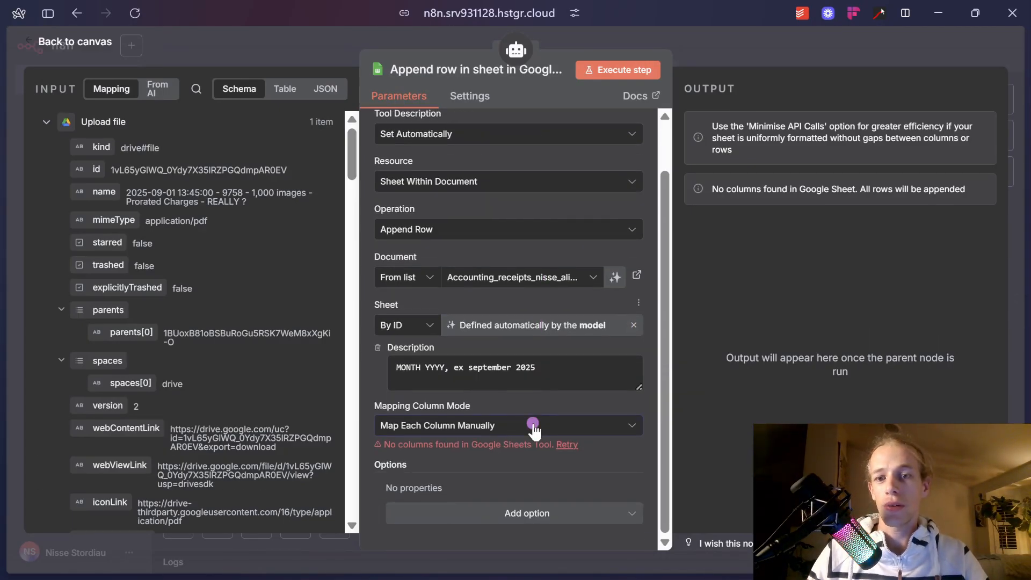
left_click(533, 428)
left_click(529, 456)
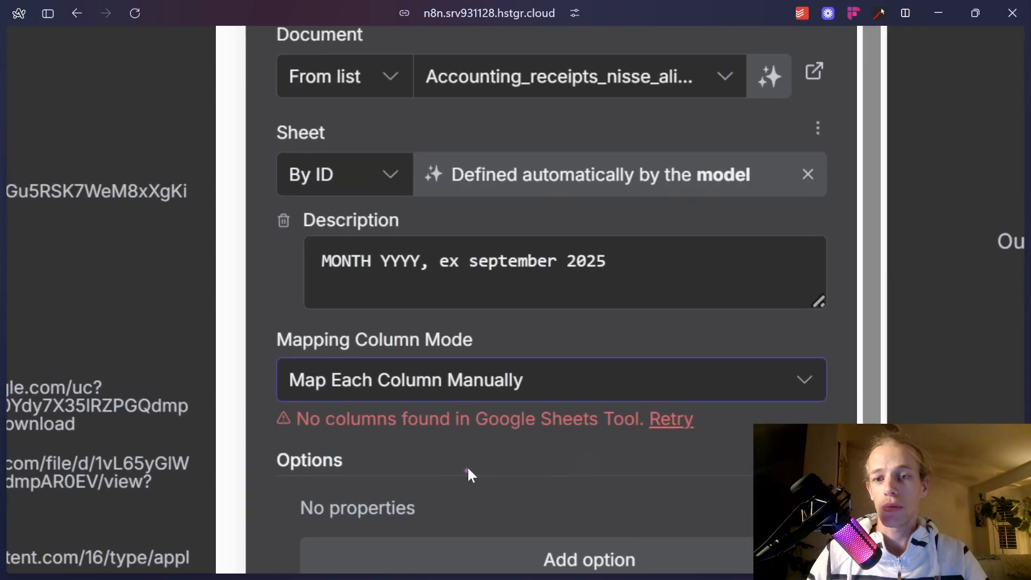
scroll(467, 468, "up", 1)
scroll(470, 462, "down", 5)
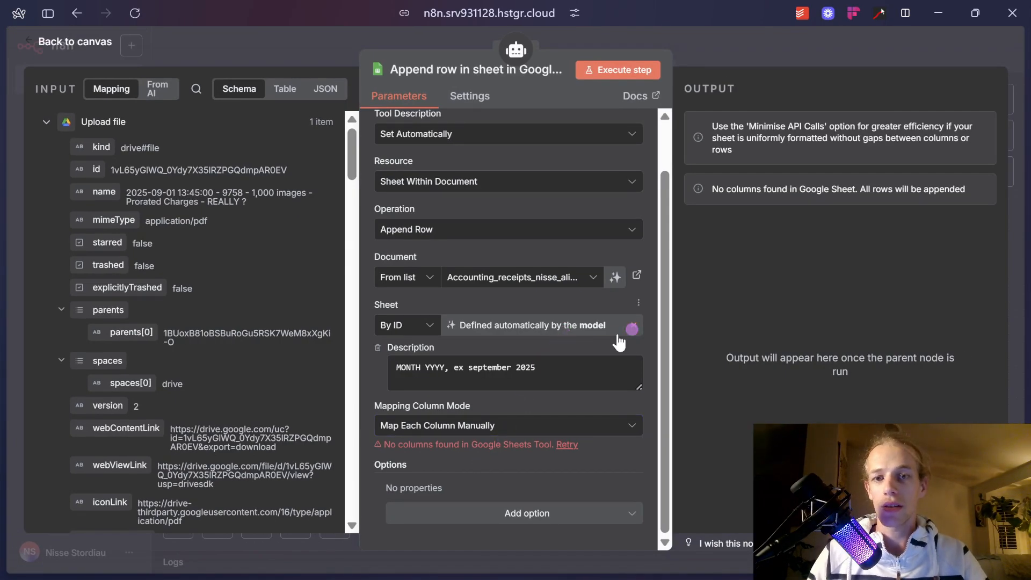
left_click(633, 326)
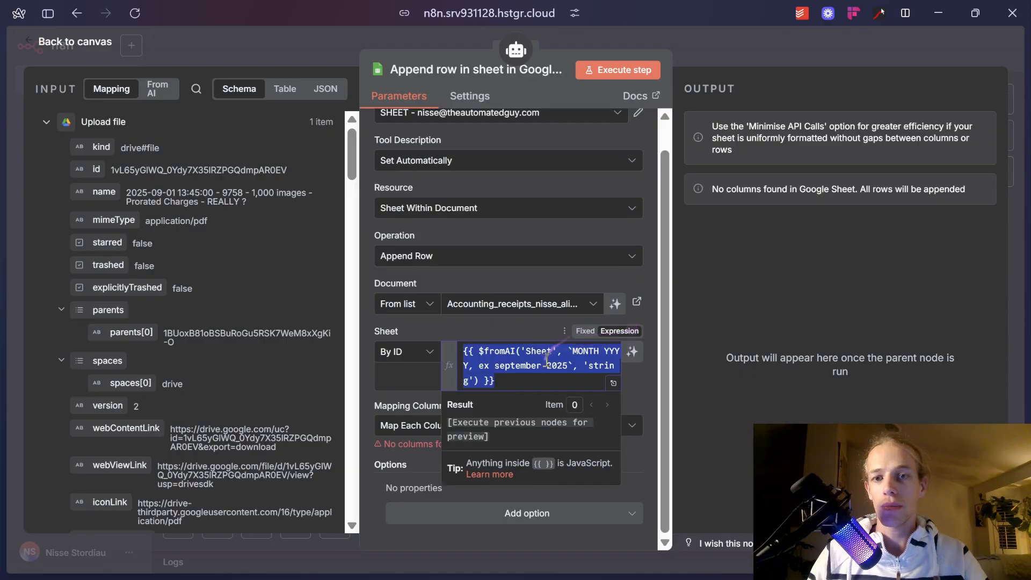
left_click(586, 332)
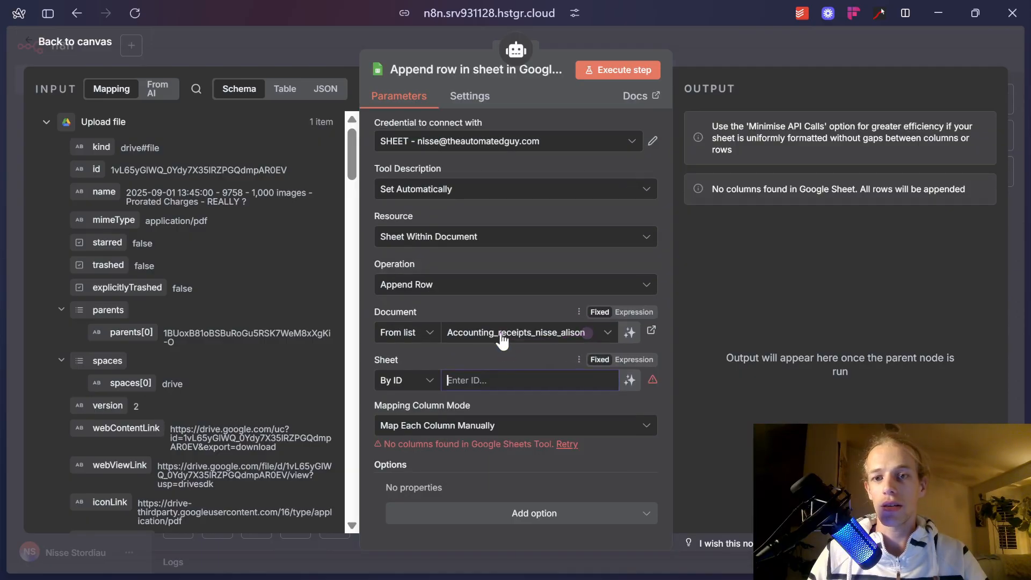
Pick the August 2025 sheet from the list, then let the model choose the sheet.
left_click(414, 382)
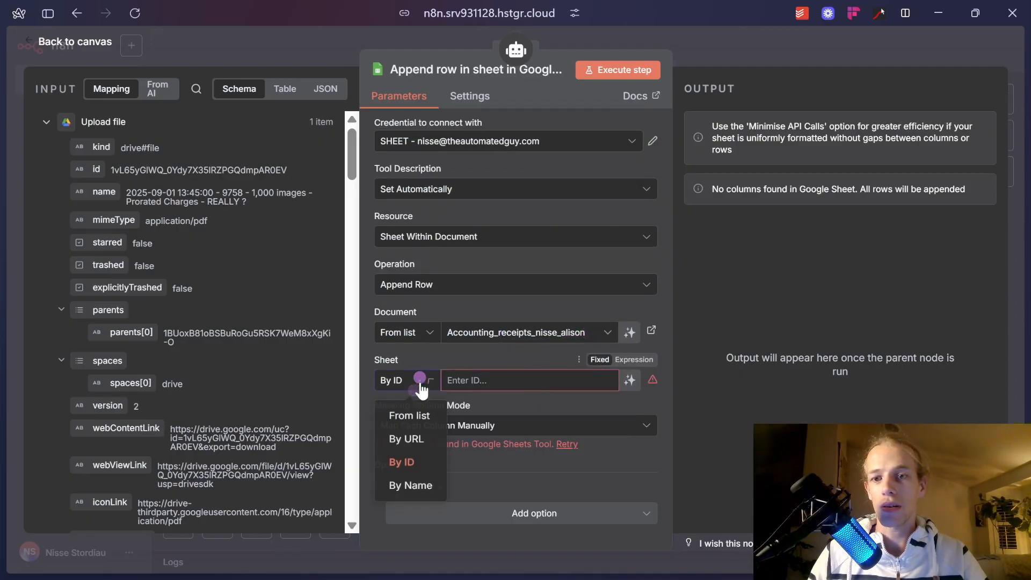
left_click(414, 418)
left_click(535, 382)
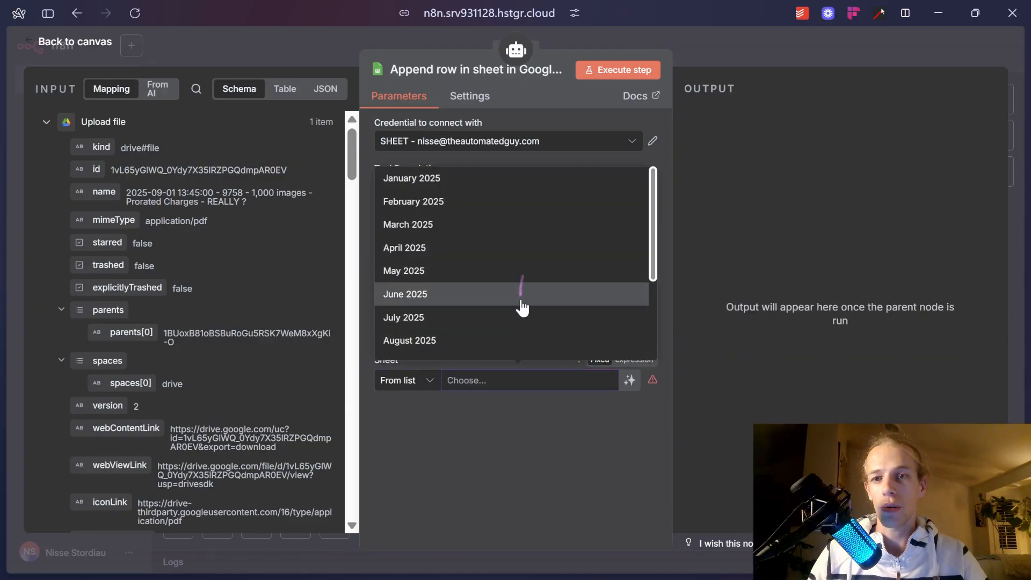
left_click(519, 339)
left_click(507, 403)
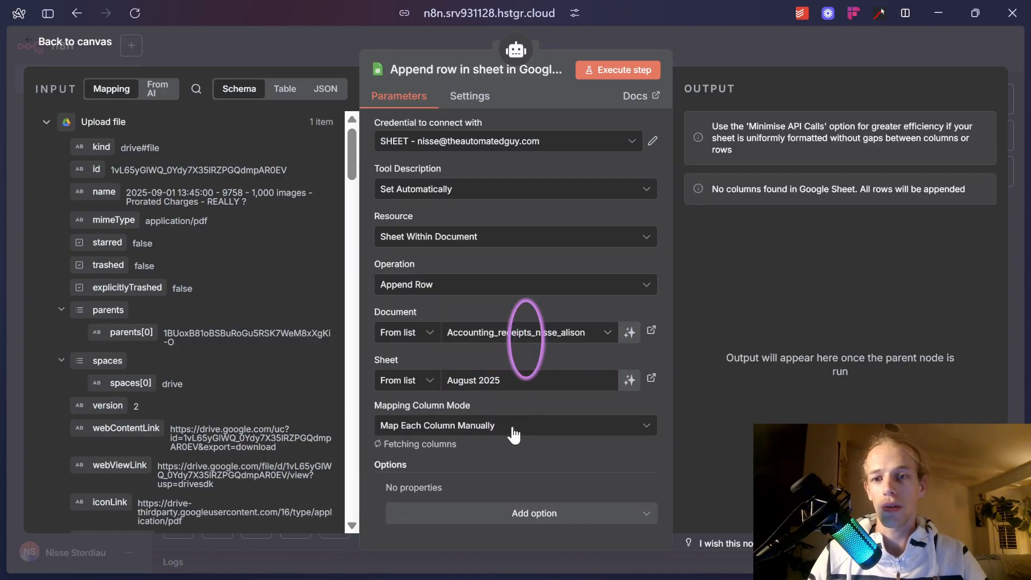
scroll(513, 434, "down", 2)
left_click(614, 283)
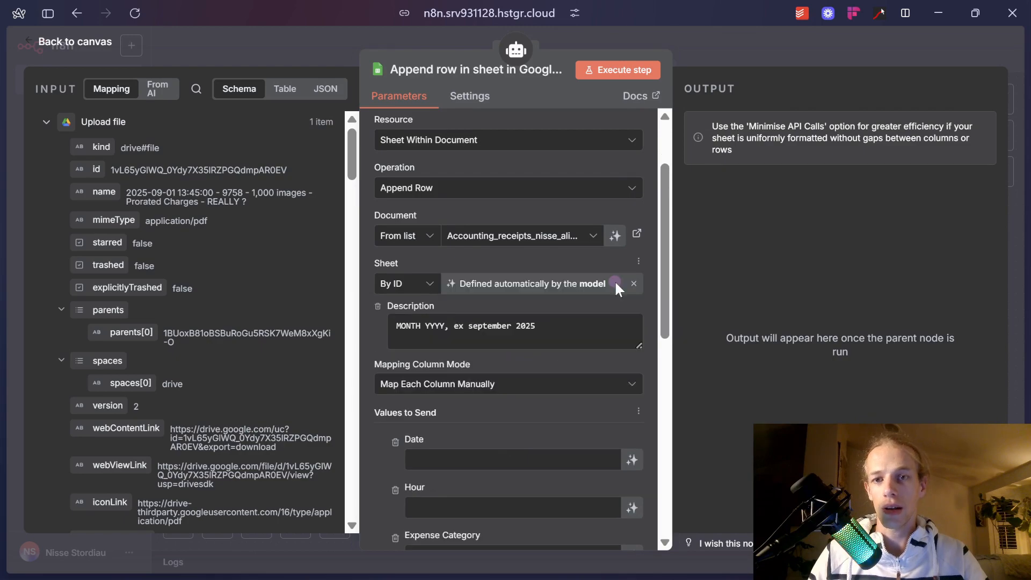
Let the model fill Date, Hour, Expense Category, Merchant Name, Price, url of receipt, Business Type, Details of purchase, Card used and Adress.
scroll(539, 427, "down", 2)
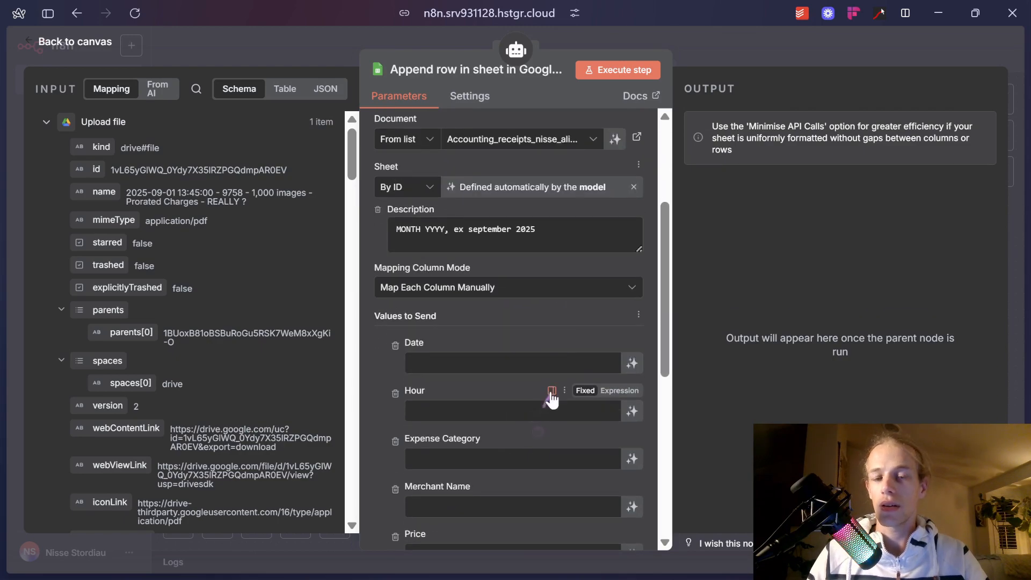
left_click(632, 363)
left_click(631, 426)
scroll(634, 428, "down", 3)
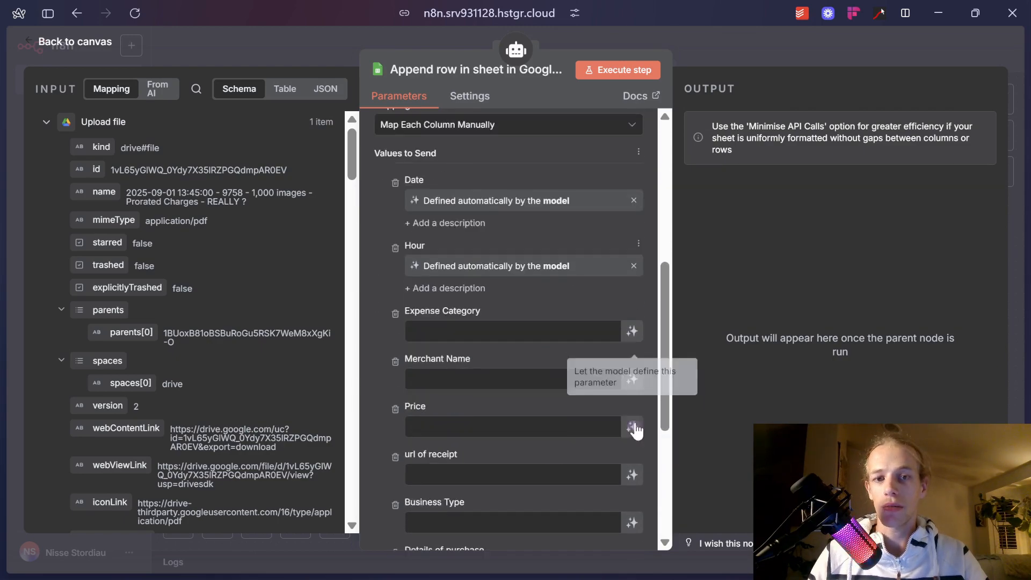
left_click(632, 299)
left_click(634, 366)
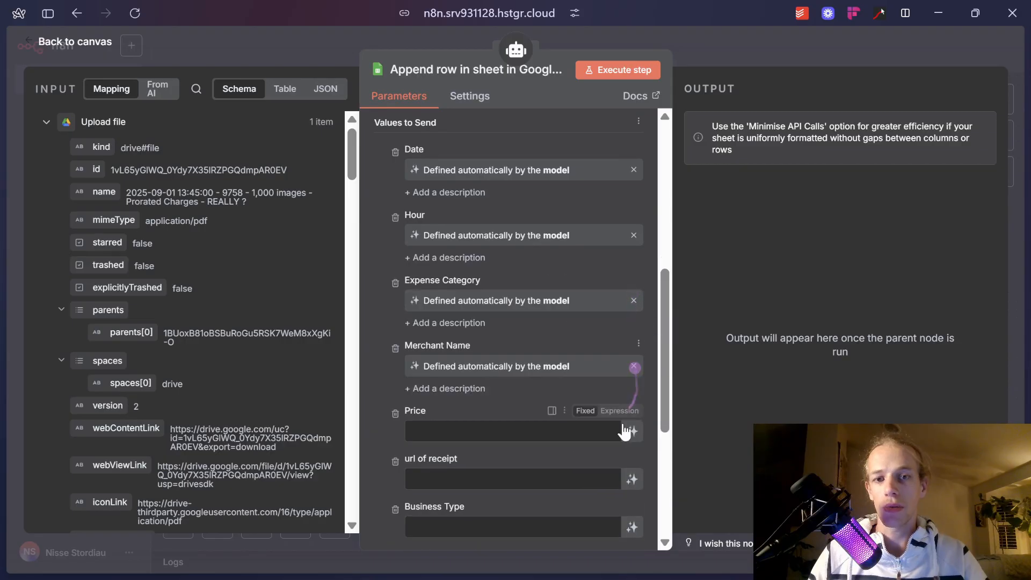
left_click(630, 431)
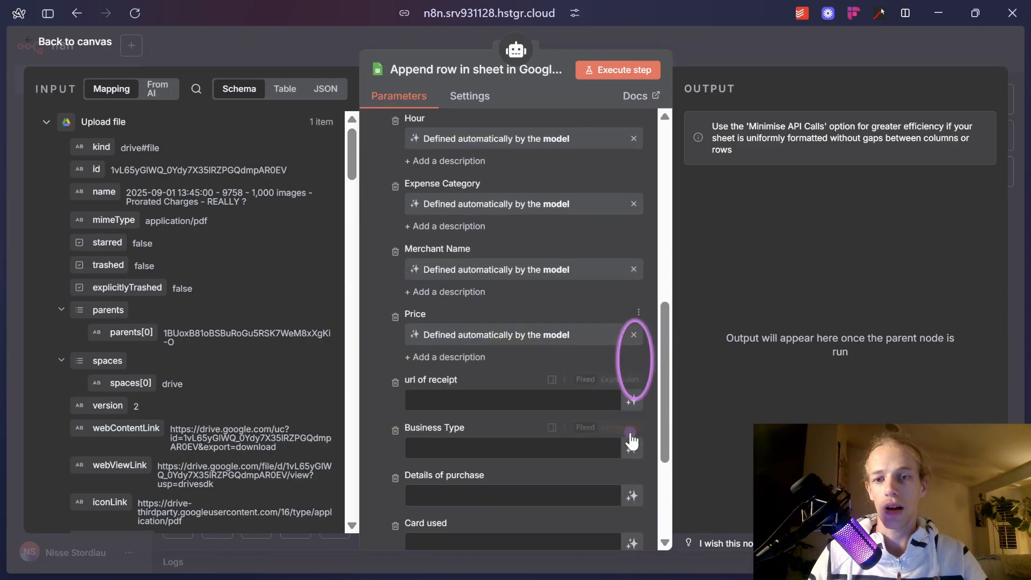
left_click(632, 400)
left_click(632, 369)
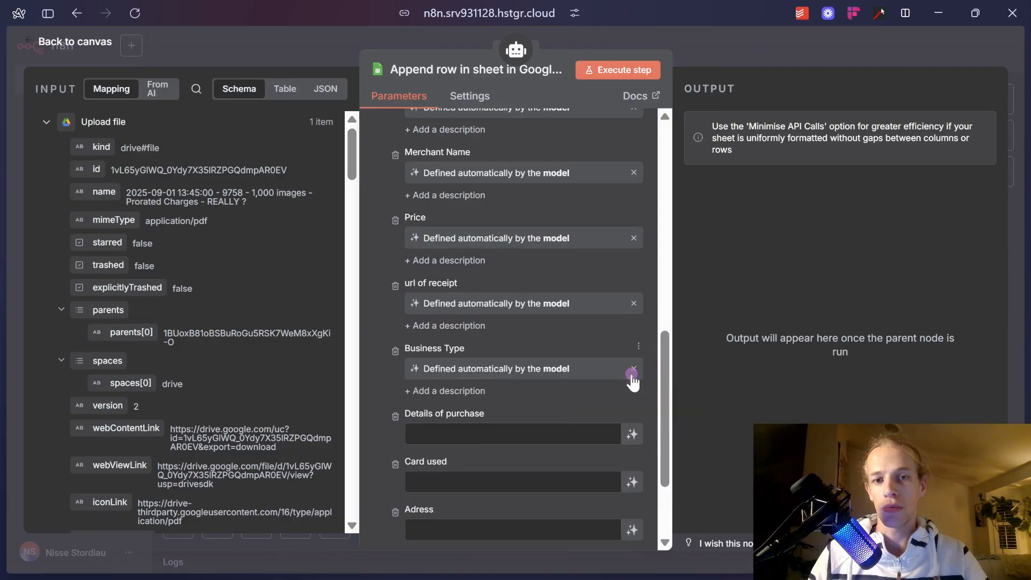
left_click(633, 356)
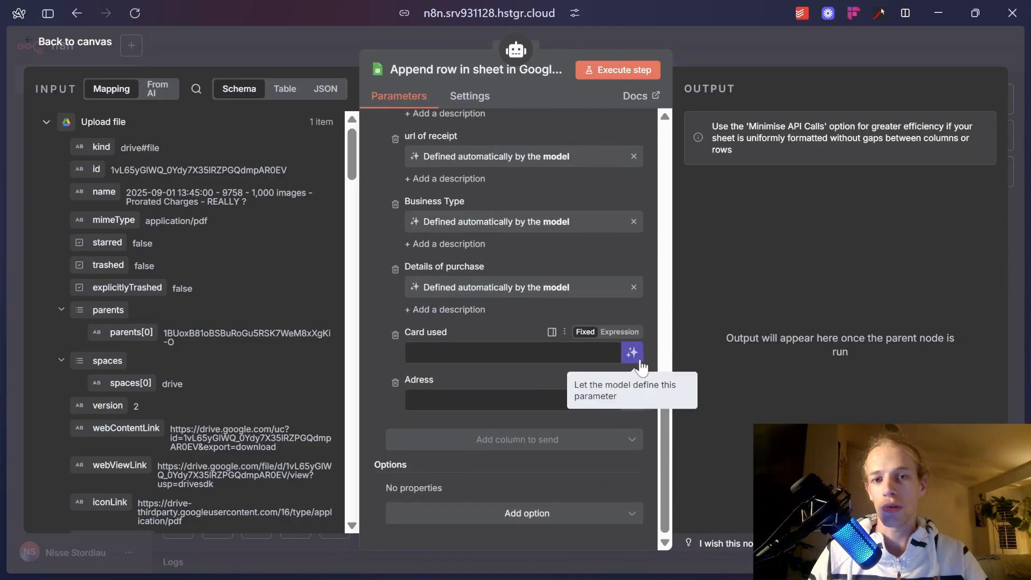
left_click(632, 352)
left_click(633, 418)
scroll(543, 355, "up", 8)
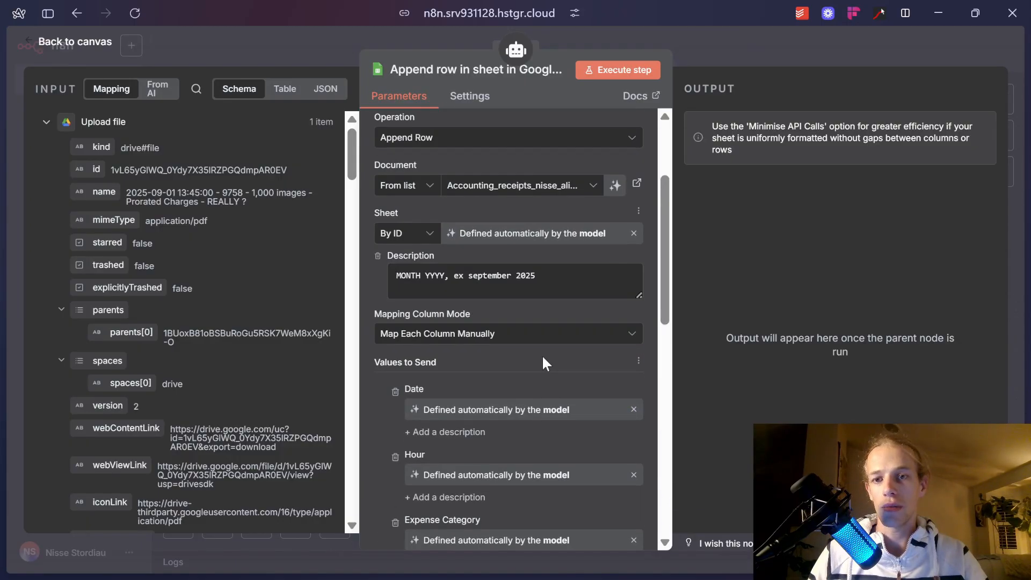
scroll(524, 372, "down", 3)
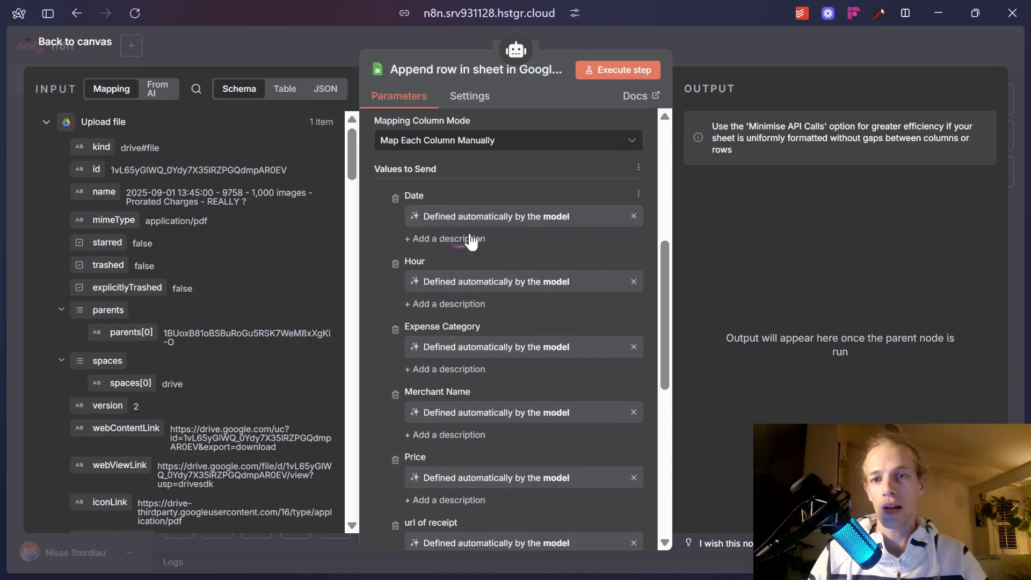
Rename the Google Sheets tool to 'add row'.
left_click(449, 72)
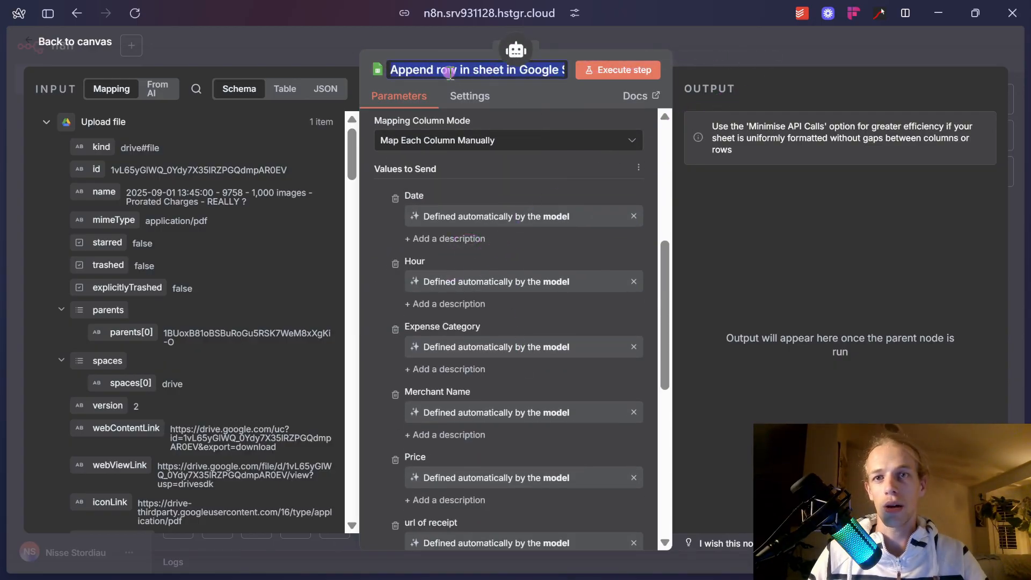
type("add row")
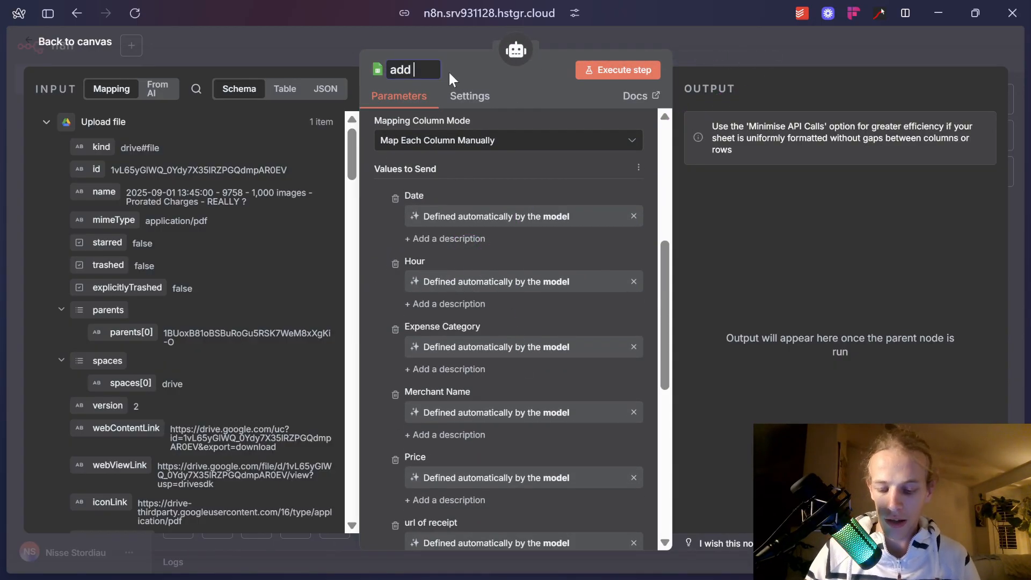
left_click(717, 50)
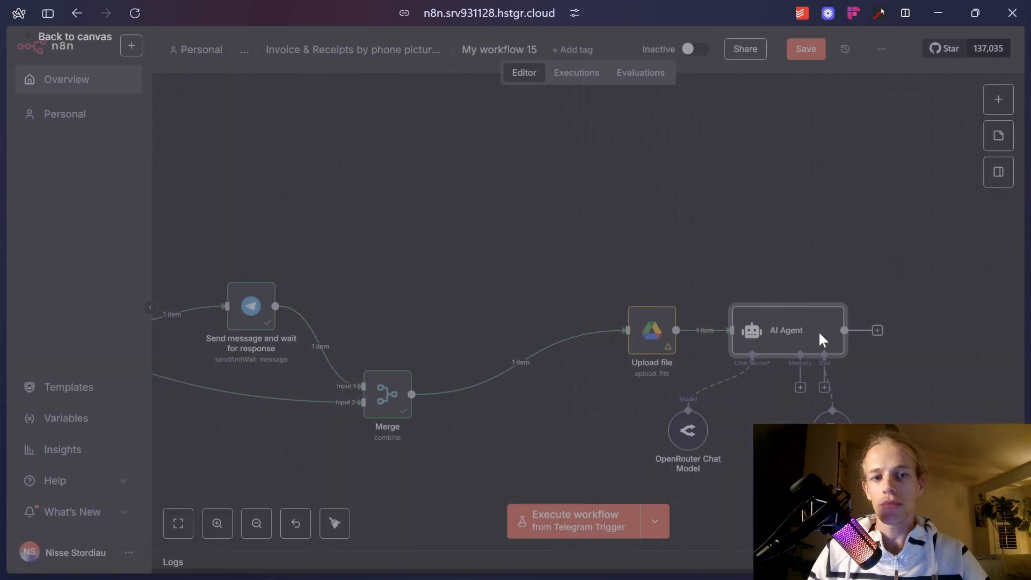
Add a Telegram 'Send a text message' node after the AI Agent.
scroll(818, 331, "down", 3)
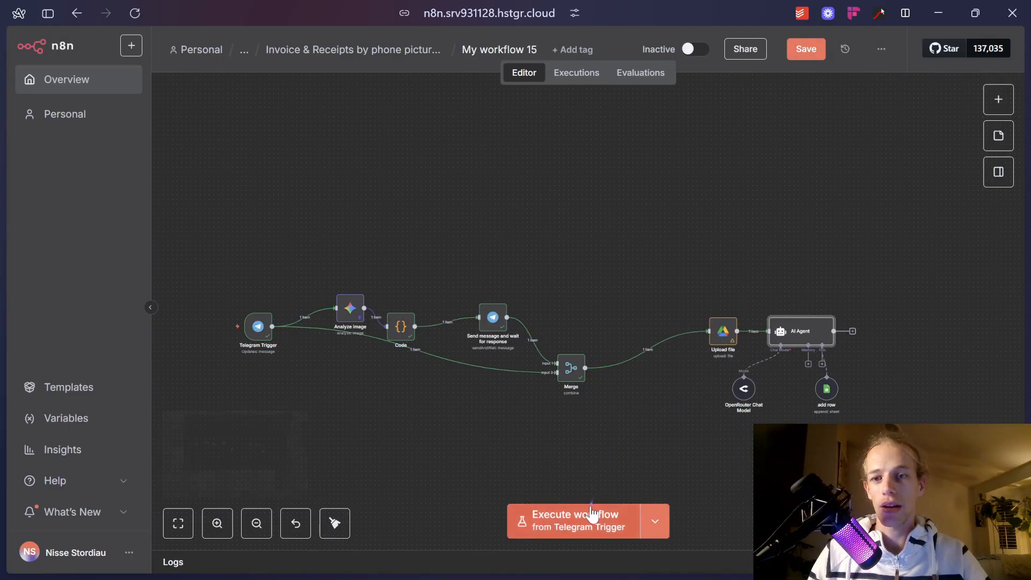
scroll(269, 354, "up", 3)
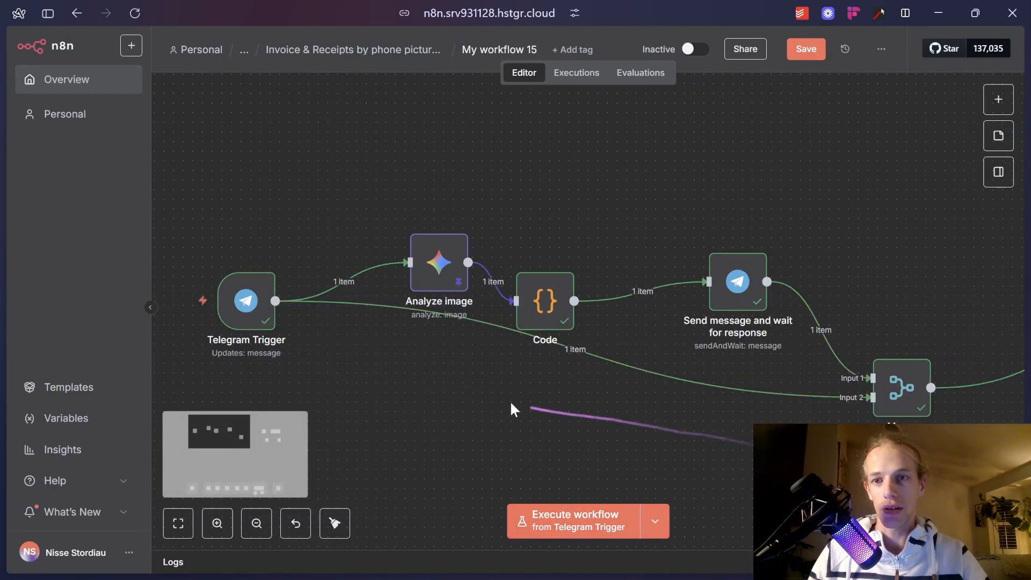
left_click_drag(839, 454, 388, 387)
left_click_drag(699, 394, 269, 358)
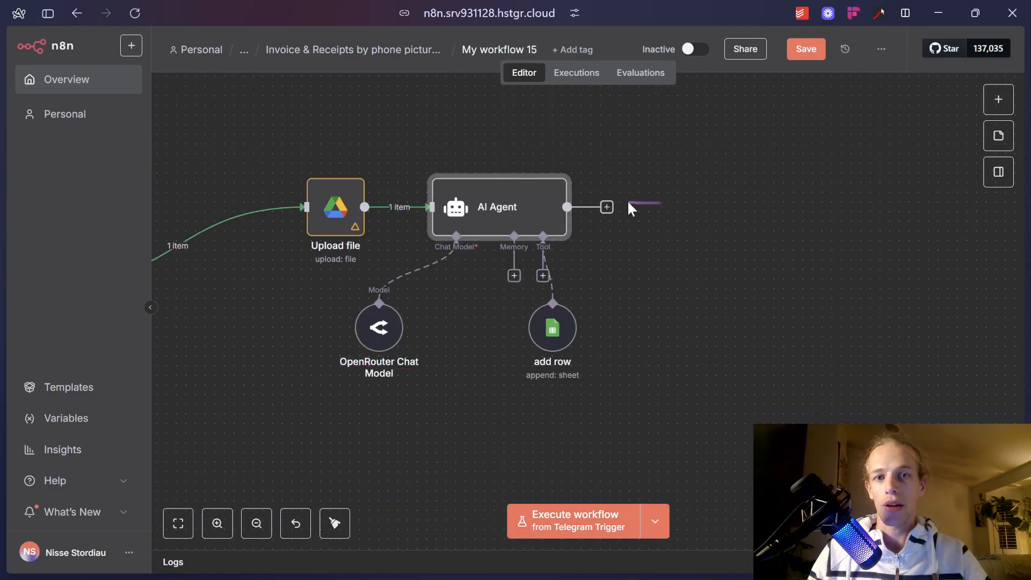
left_click(606, 207)
type("telegram")
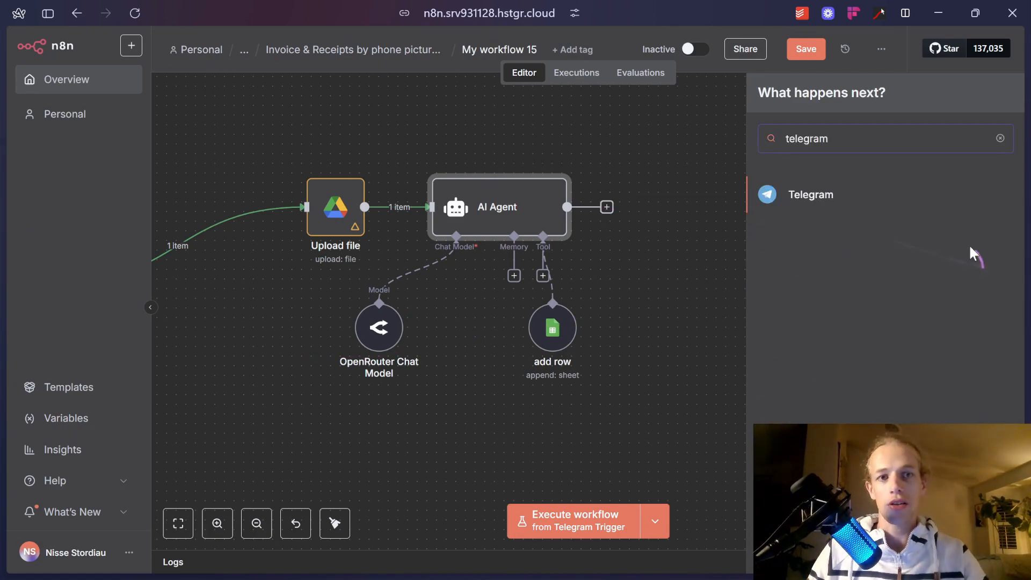
left_click(812, 195)
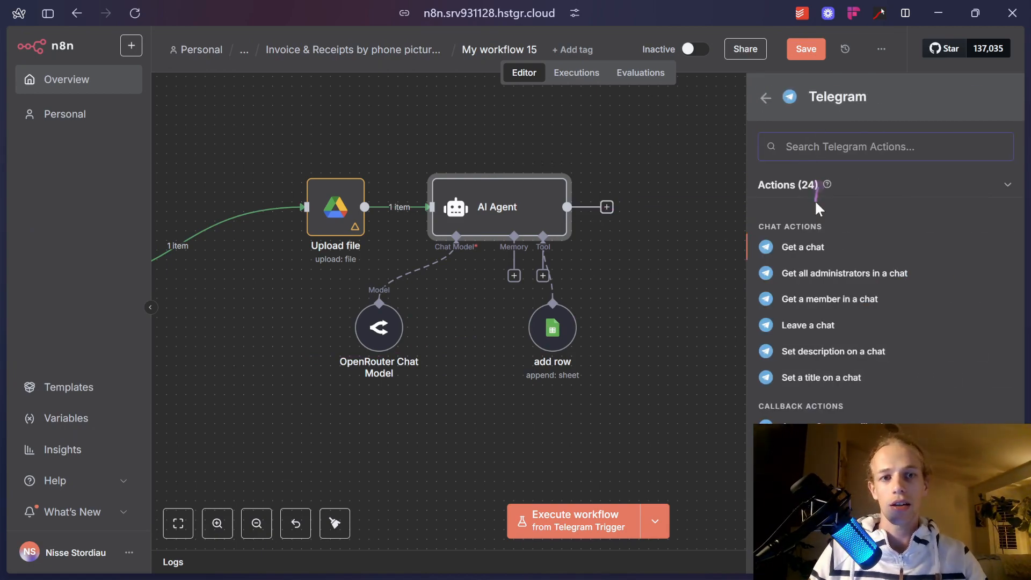
type("send")
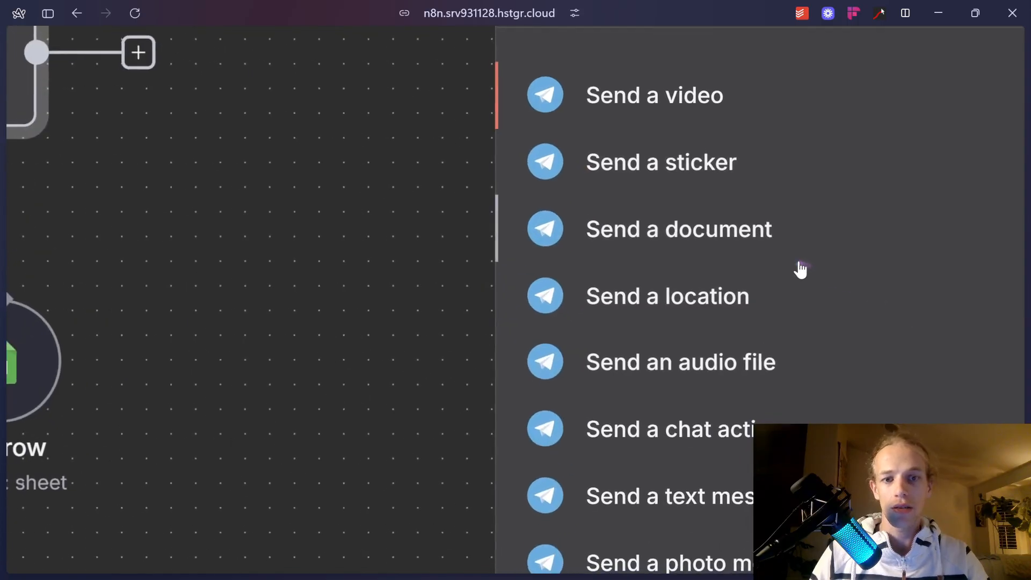
scroll(800, 269, "down", 2)
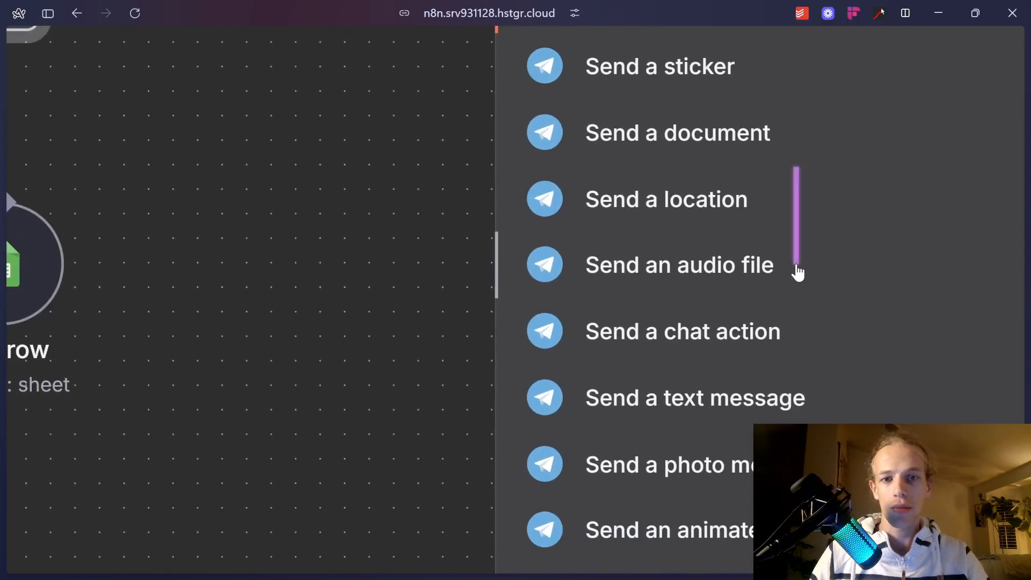
left_click(720, 403)
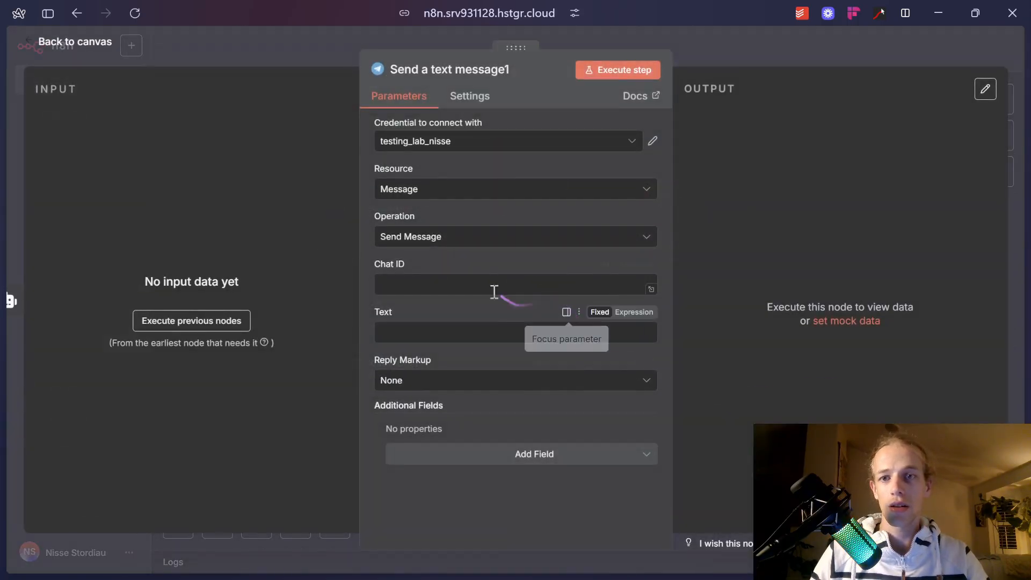
left_click(814, 49)
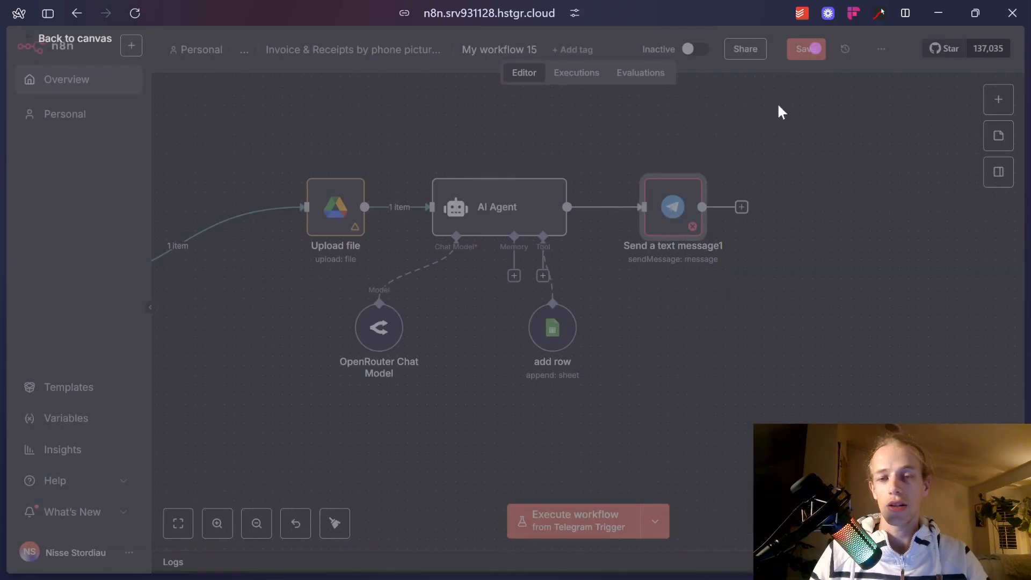
Pan back toward the start of the workflow and select the Send message and wait node.
left_click_drag(564, 259, 954, 280)
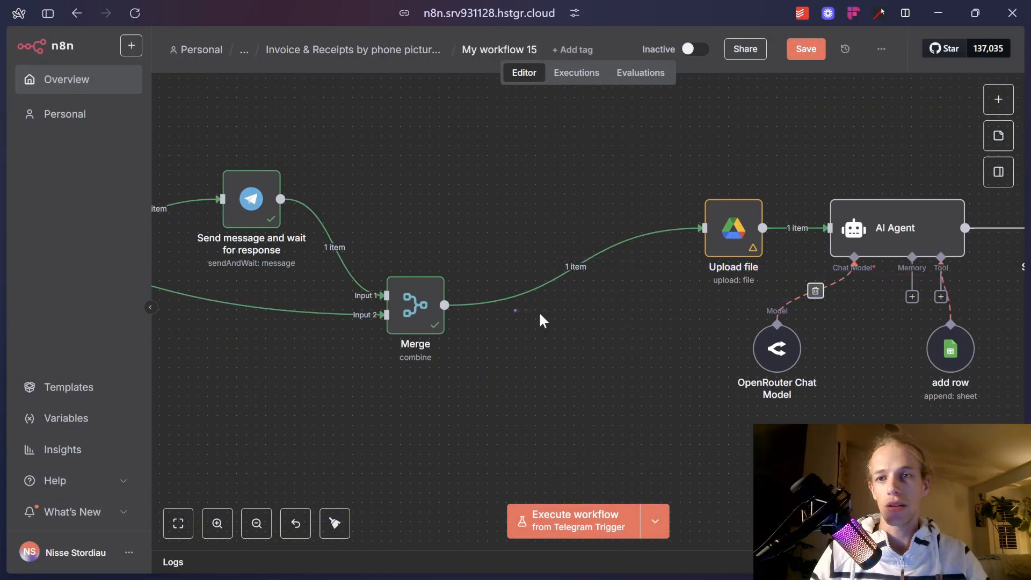
left_click_drag(562, 321, 1004, 310)
left_click_drag(515, 354, 750, 390)
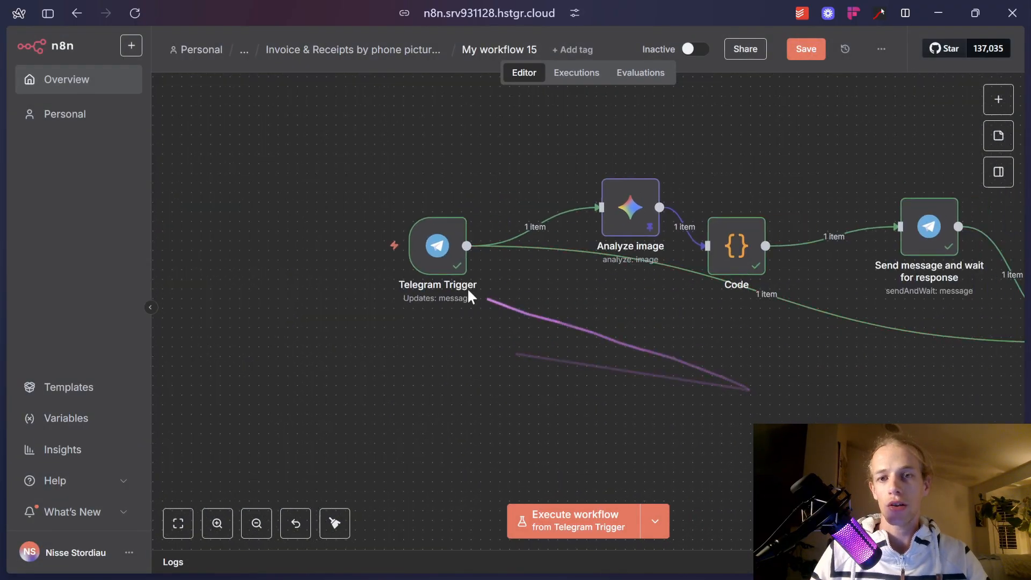
mouse_move(456, 273)
scroll(694, 328, "right", 5)
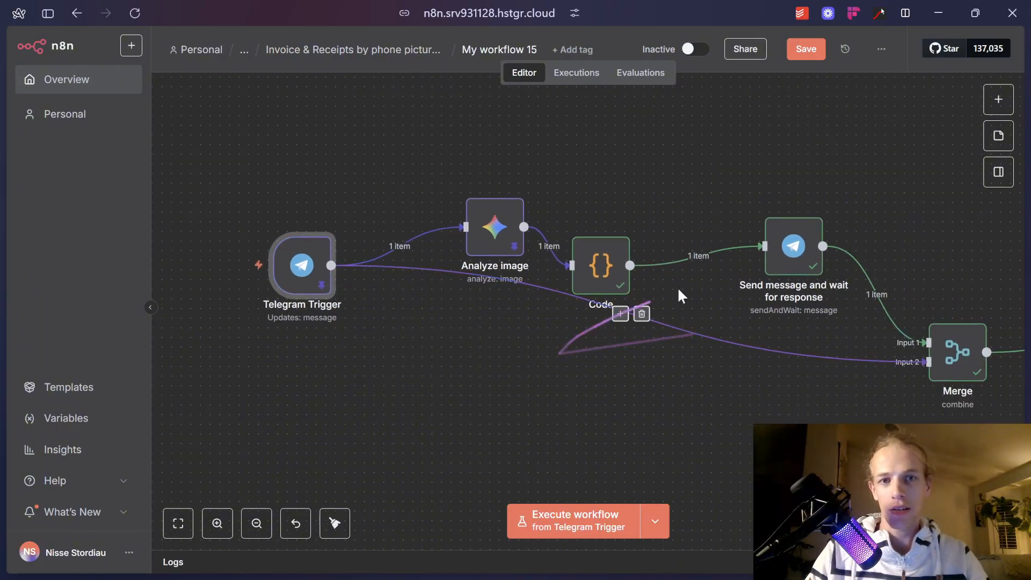
left_click(811, 260)
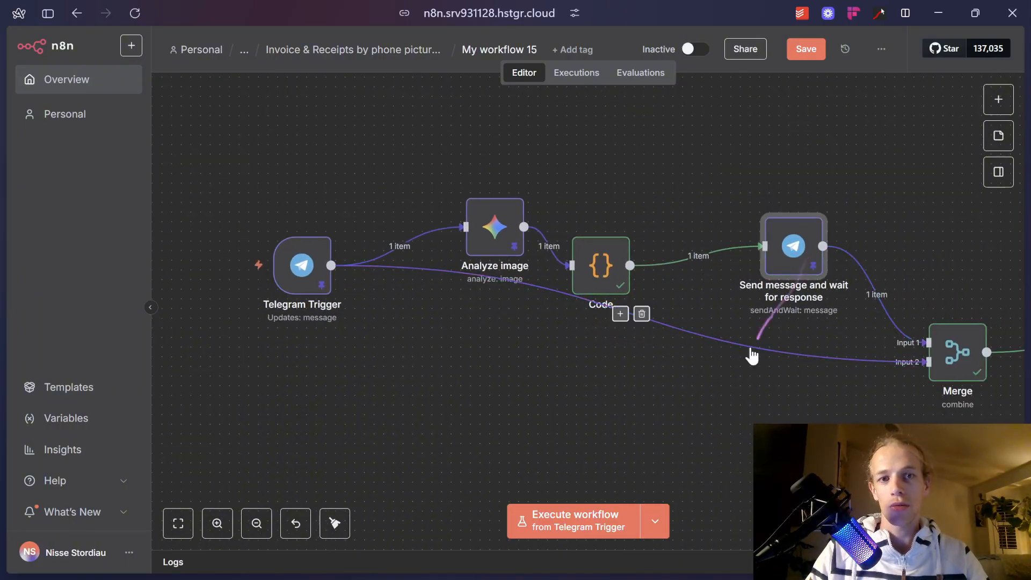
scroll(752, 356, "right", 20)
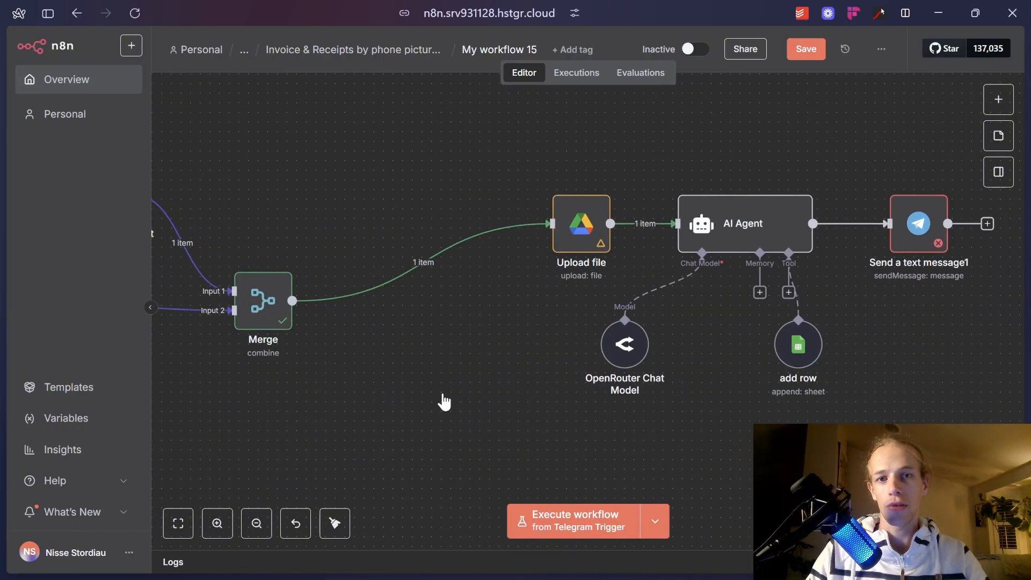
scroll(443, 402, "left", 8)
Inspect the Upload file, Send message and wait, and Telegram Trigger nodes in turn.
left_click(684, 241)
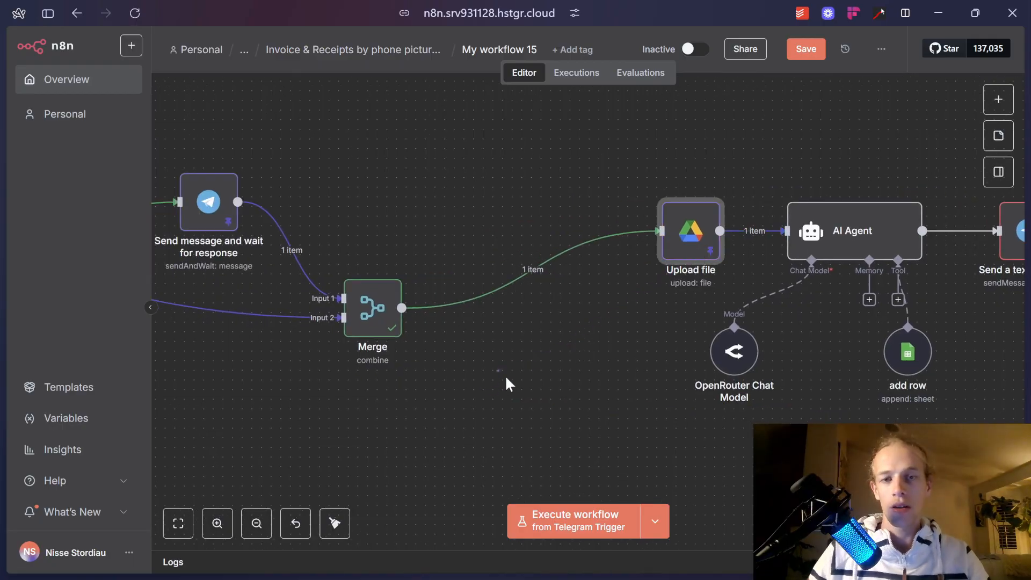
scroll(509, 384, "left", 20)
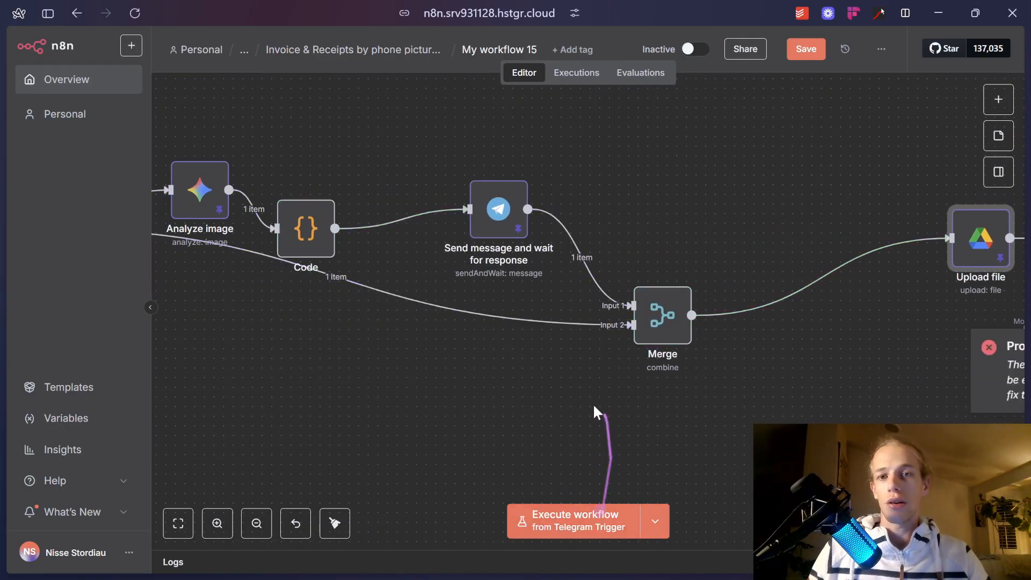
left_click(484, 220)
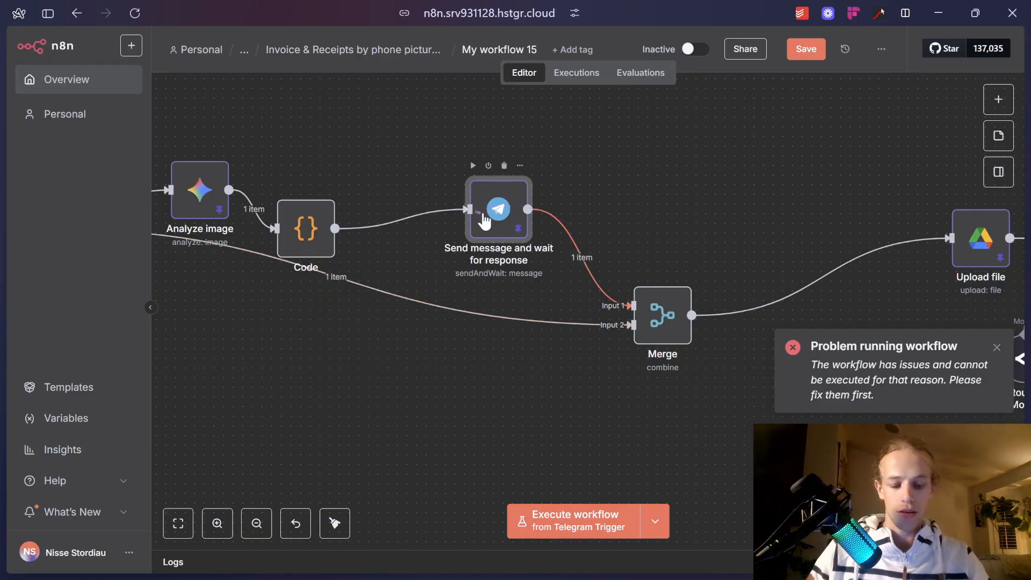
scroll(468, 260, "left", 20)
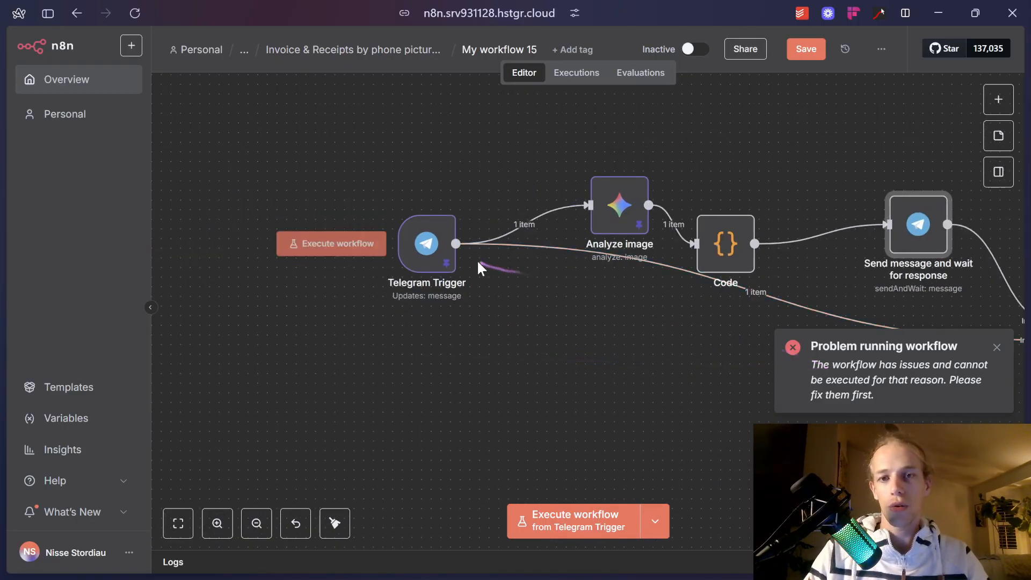
left_click(434, 263)
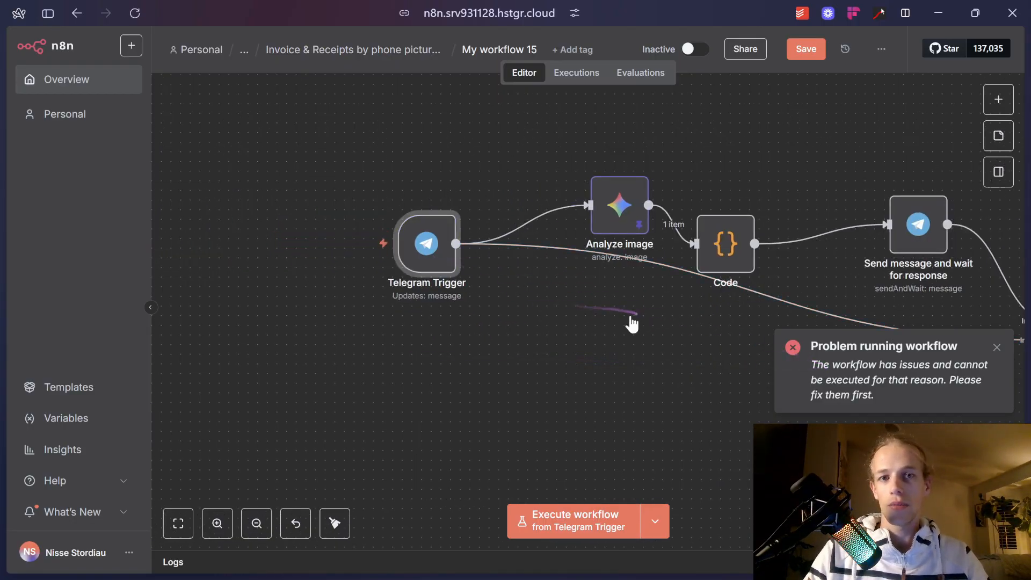
scroll(630, 322, "right", 10)
scroll(800, 351, "left", 3)
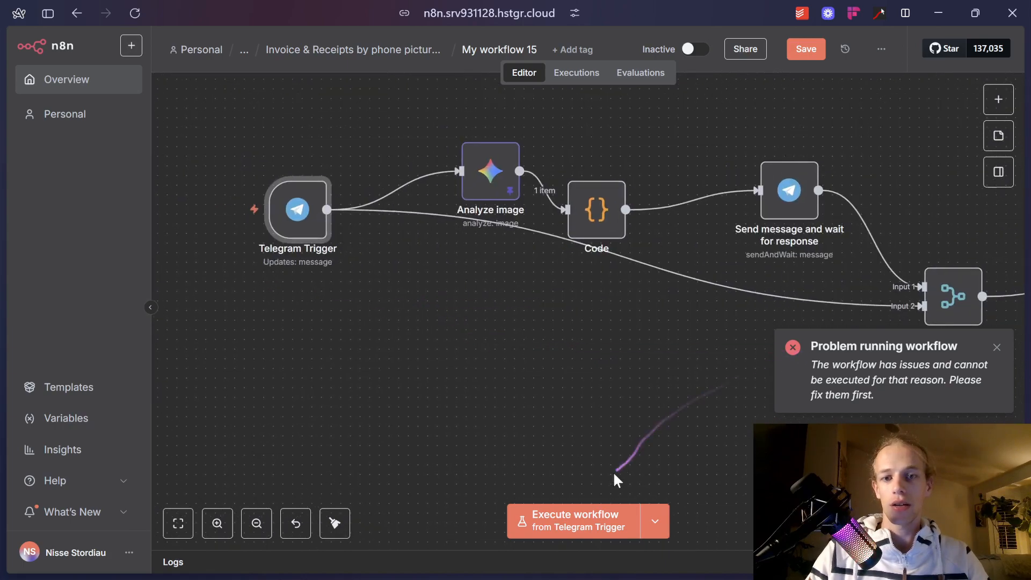
Attempt to execute the workflow, then attach an invoice PDF in the Telegram bot chat.
left_click(593, 512)
key("alt+Tab")
key("Tab")
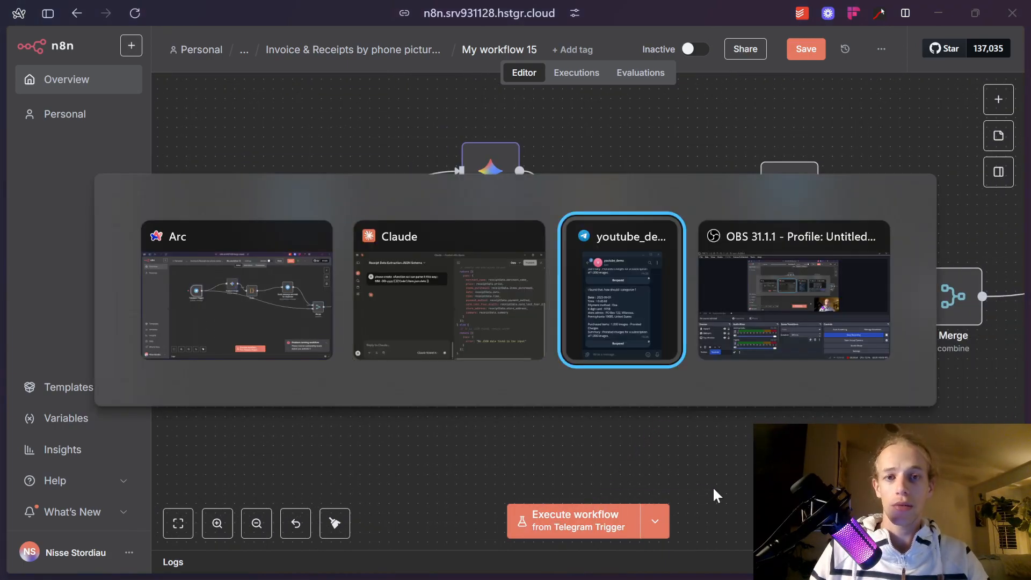
left_click(664, 523)
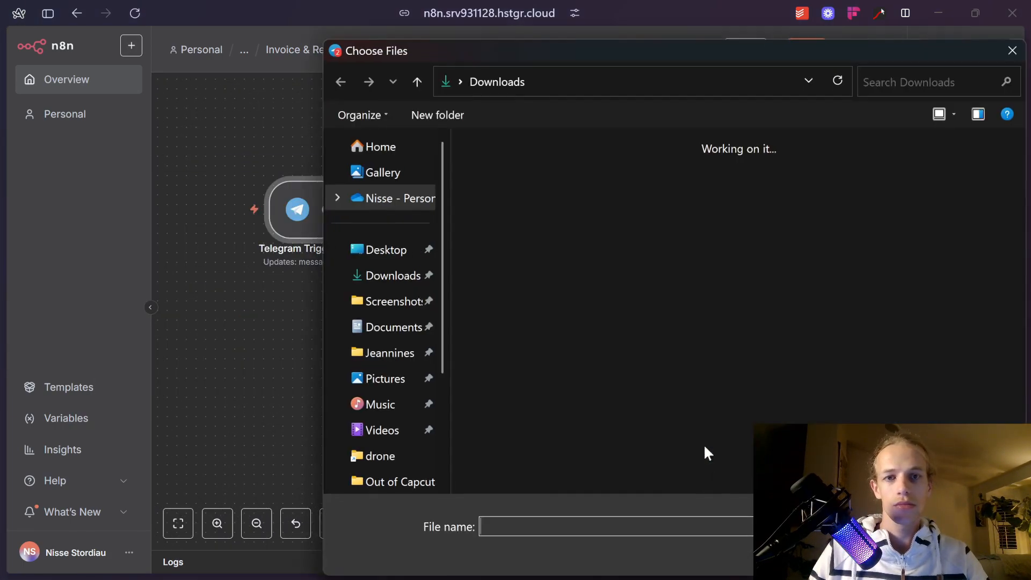
left_click(897, 86)
type("invoice")
double_click(630, 189)
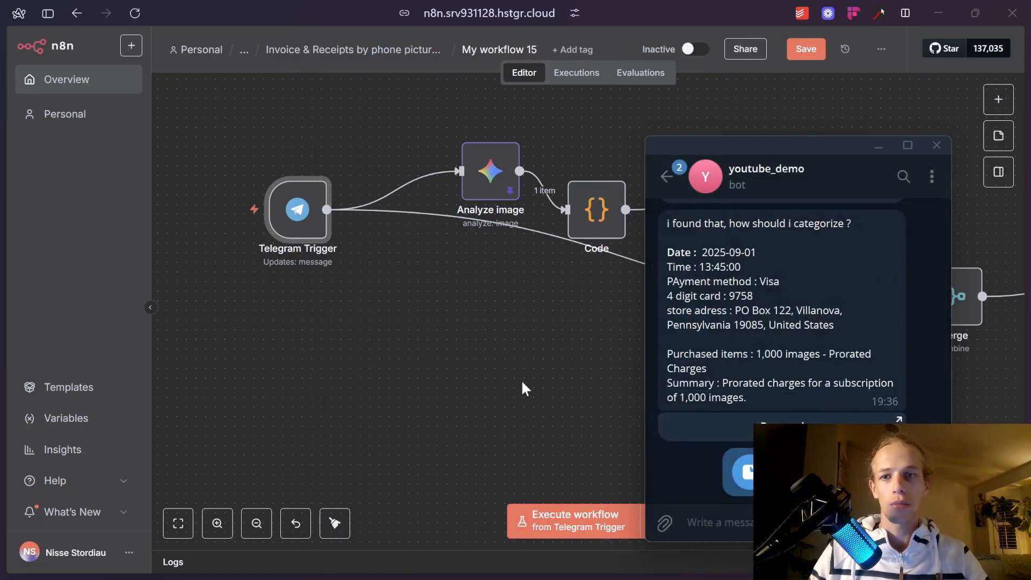
left_click(522, 380)
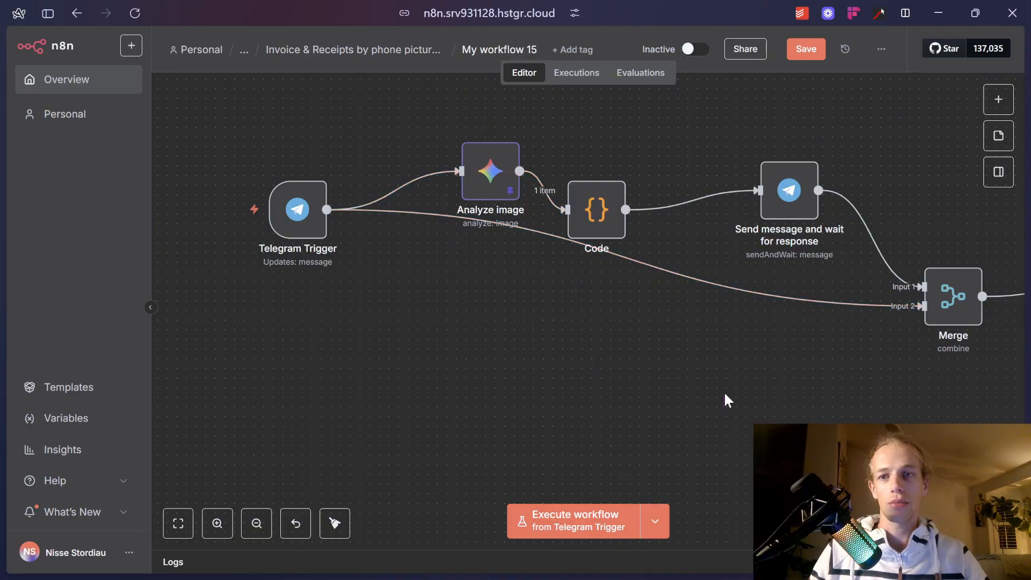
scroll(728, 400, "right", 15)
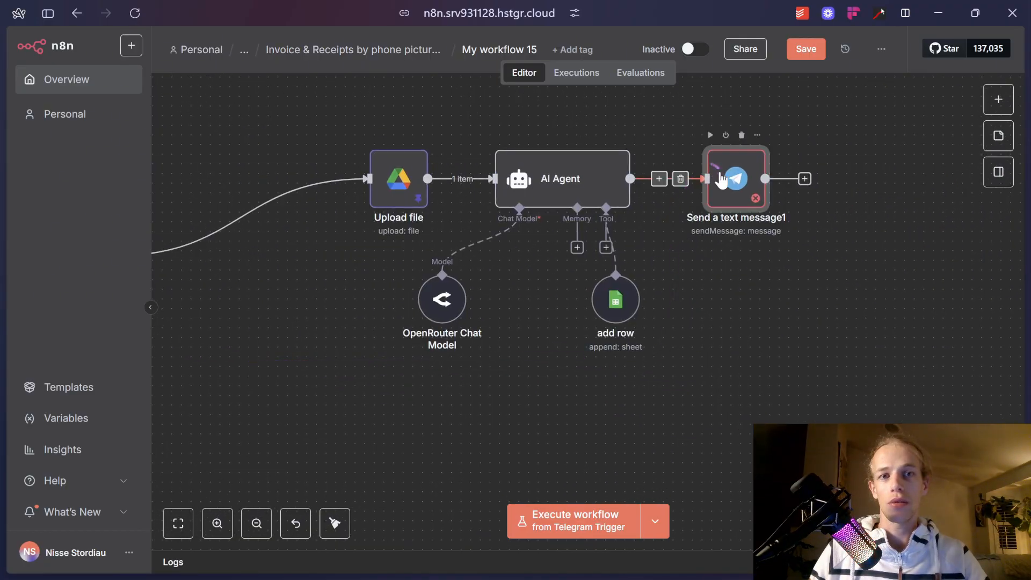
Deactivate the Send a text message1 node with D and start the workflow test.
key("d")
left_click(596, 519)
scroll(520, 461, "left", 10)
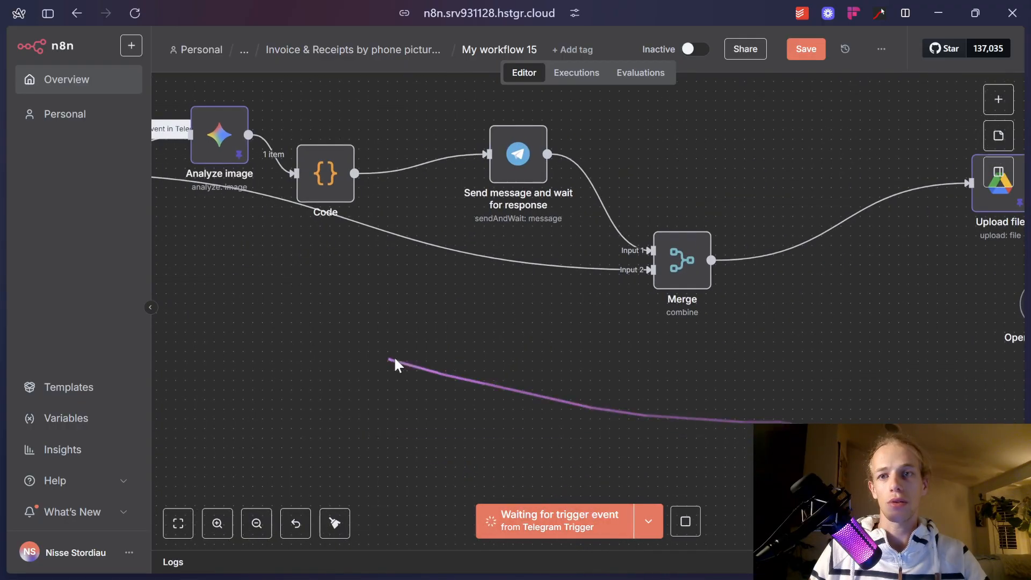
left_click_drag(395, 366, 751, 423)
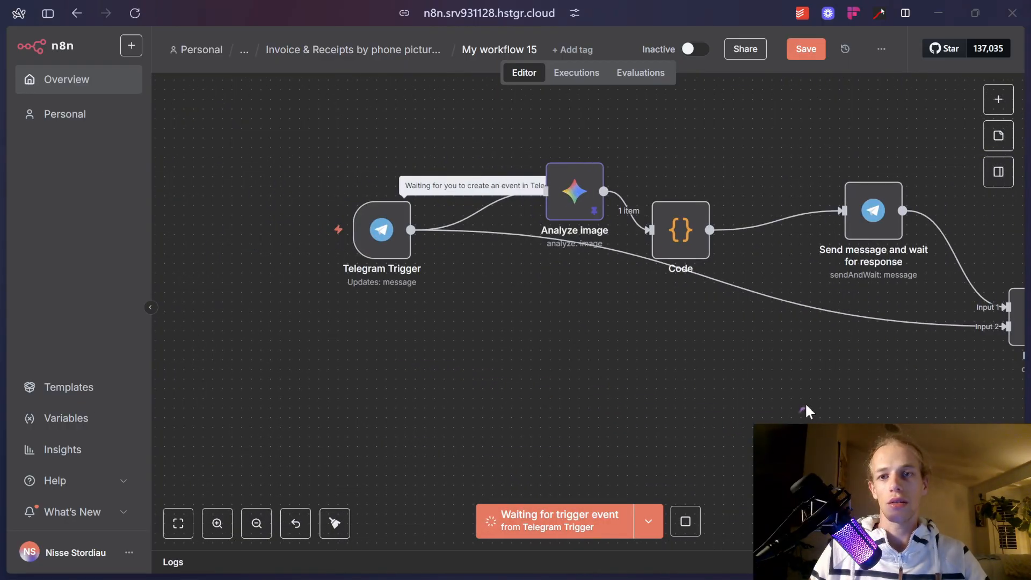
Send the invoice_2090400 (3) PDF to the Telegram bot.
key("alt+Tab")
mouse_move(656, 516)
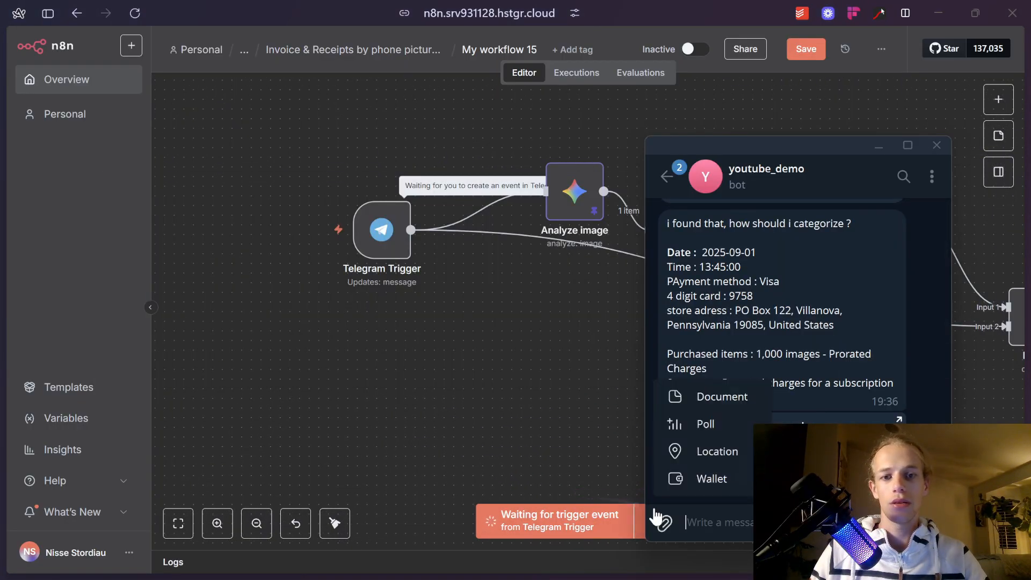
left_click(720, 397)
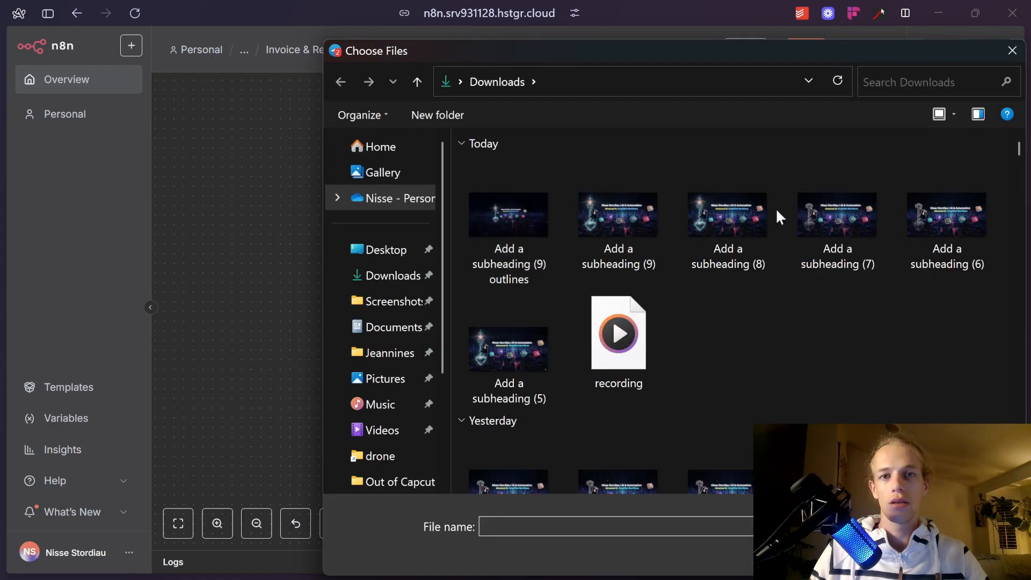
left_click(899, 81)
type("image")
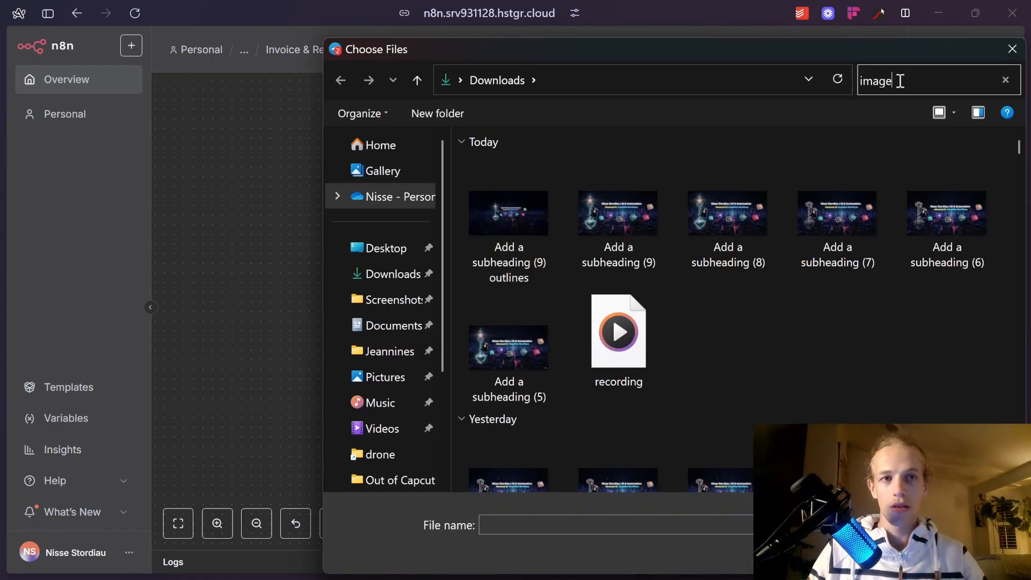
key("ctrl+a")
type("invoice")
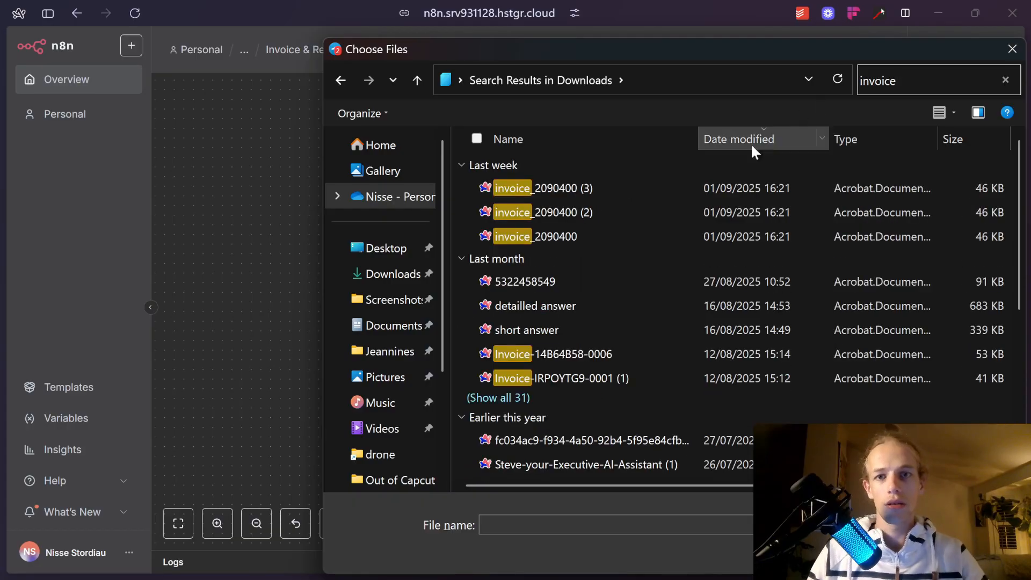
double_click(690, 191)
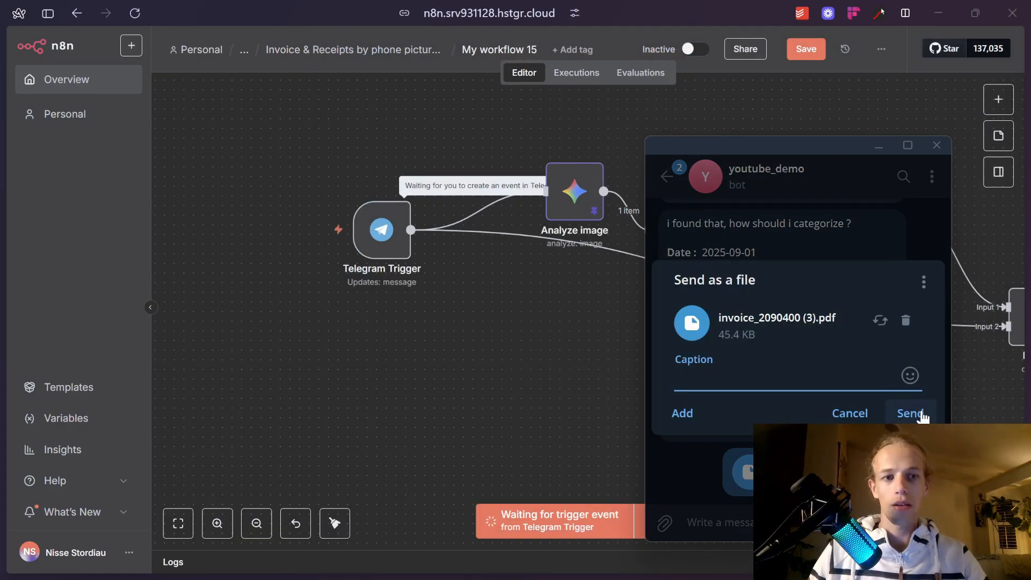
left_click(911, 413)
left_click(578, 376)
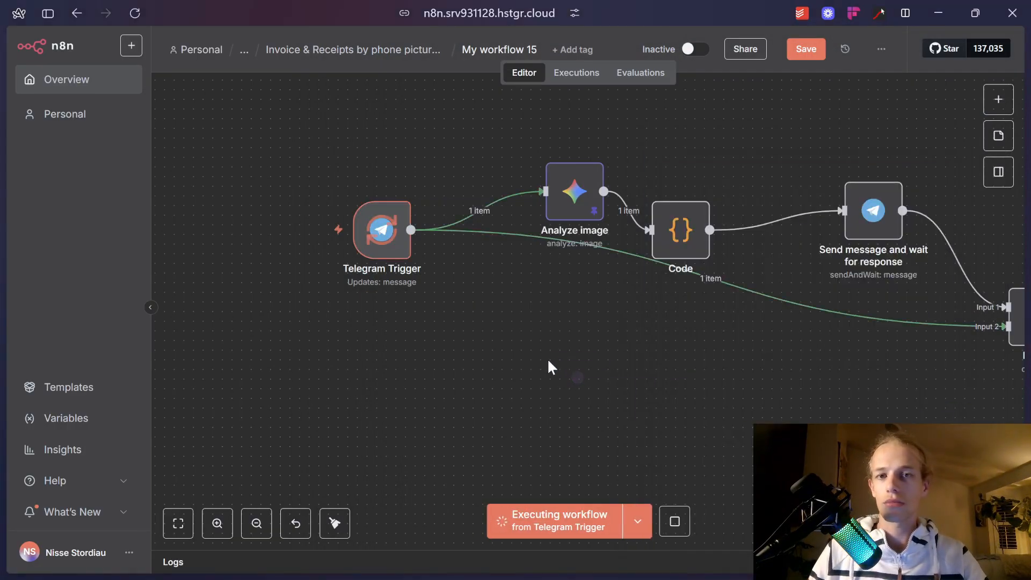
Check the bot's reply, then answer the categorize form with 'one more time' and submit.
left_click_drag(884, 439, 450, 395)
left_click(751, 561)
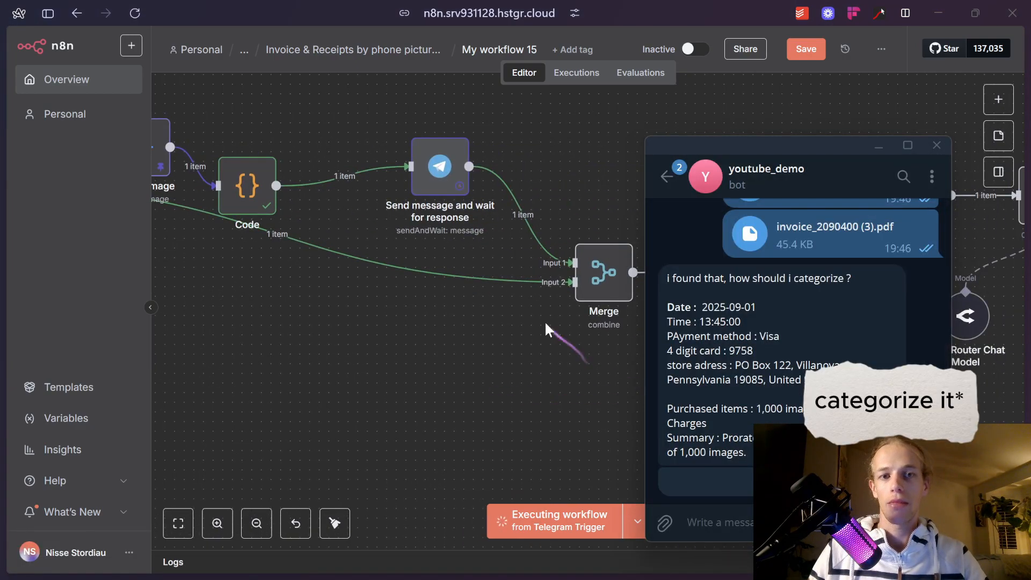
left_click(614, 405)
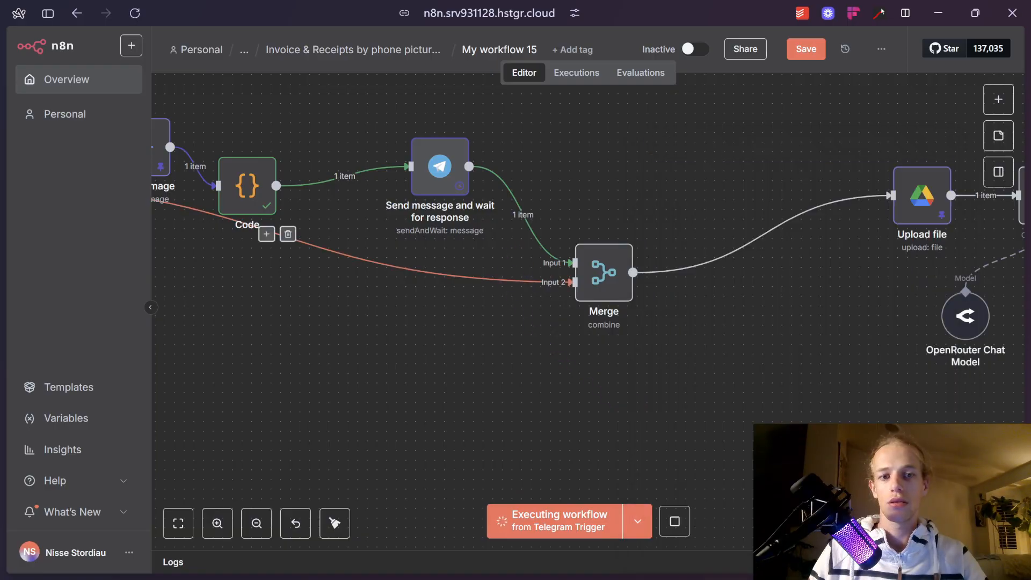
left_click(18, 303)
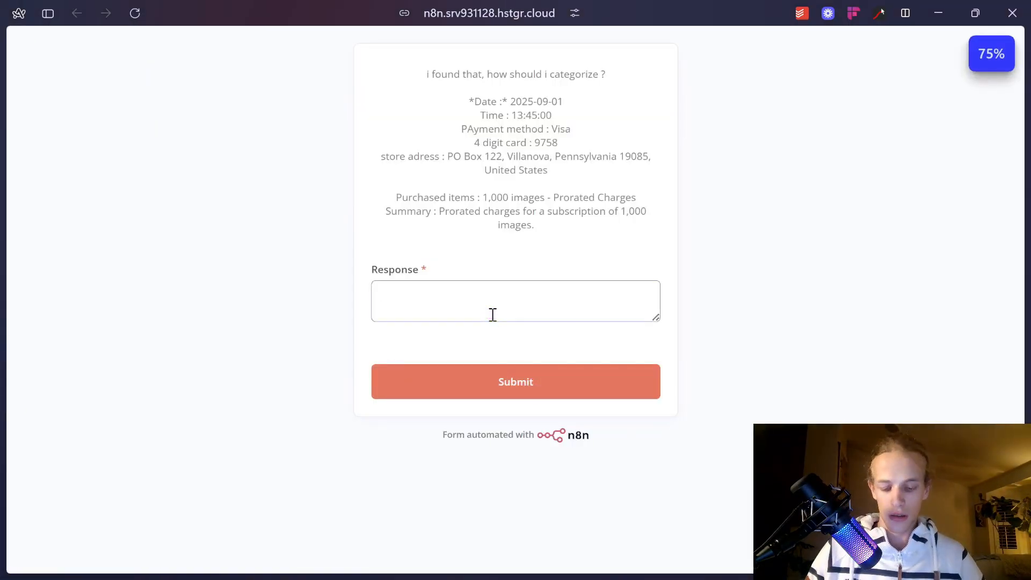
left_click(532, 380)
Copy the accounting receipts spreadsheet's link from its browser tab.
mouse_move(2, 322)
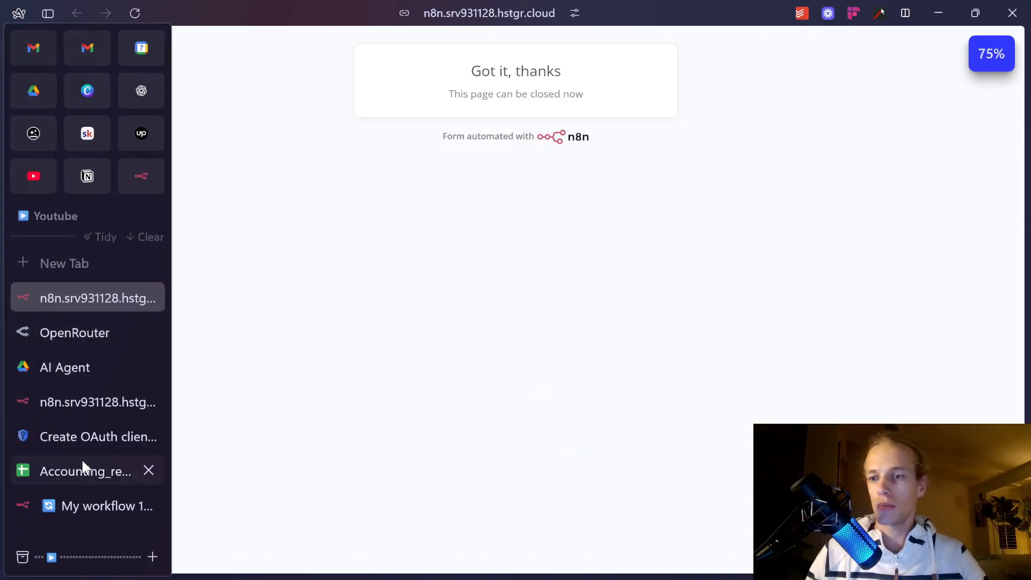
left_click(77, 503)
left_click_drag(717, 302, 304, 283)
left_click_drag(878, 418, 785, 437)
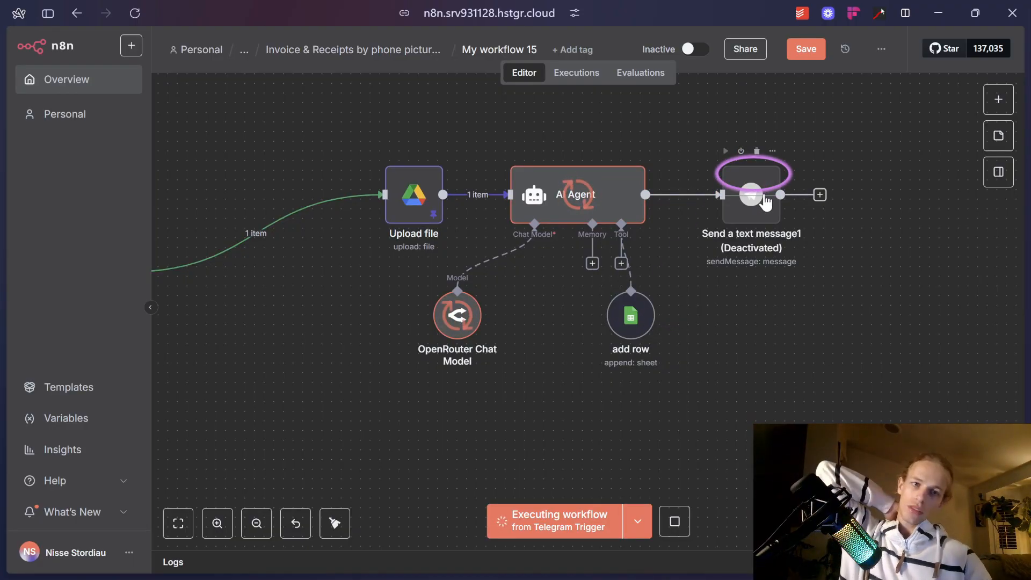
mouse_move(5, 301)
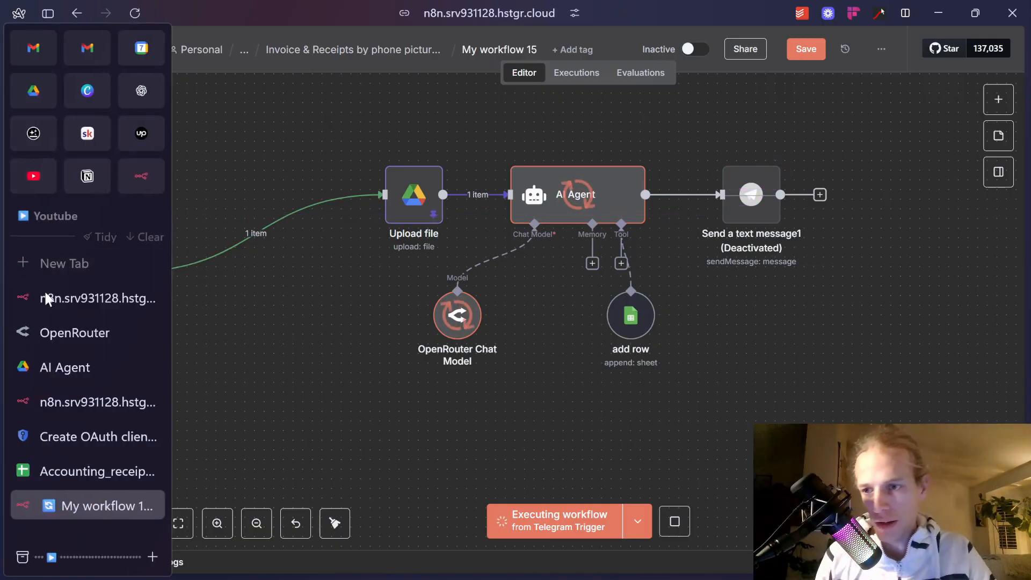
left_click(88, 467)
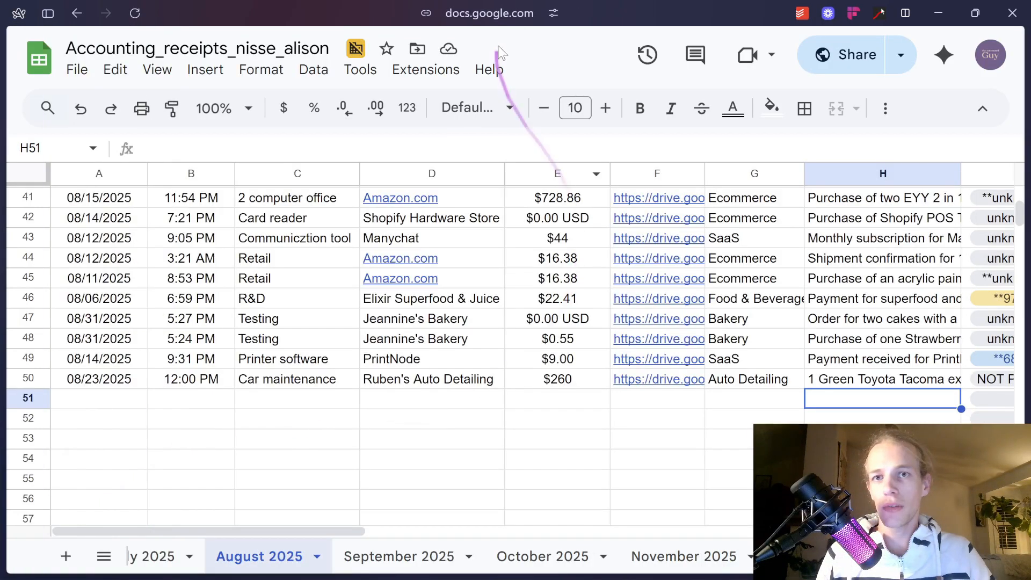
left_click(515, 20)
mouse_move(31, 386)
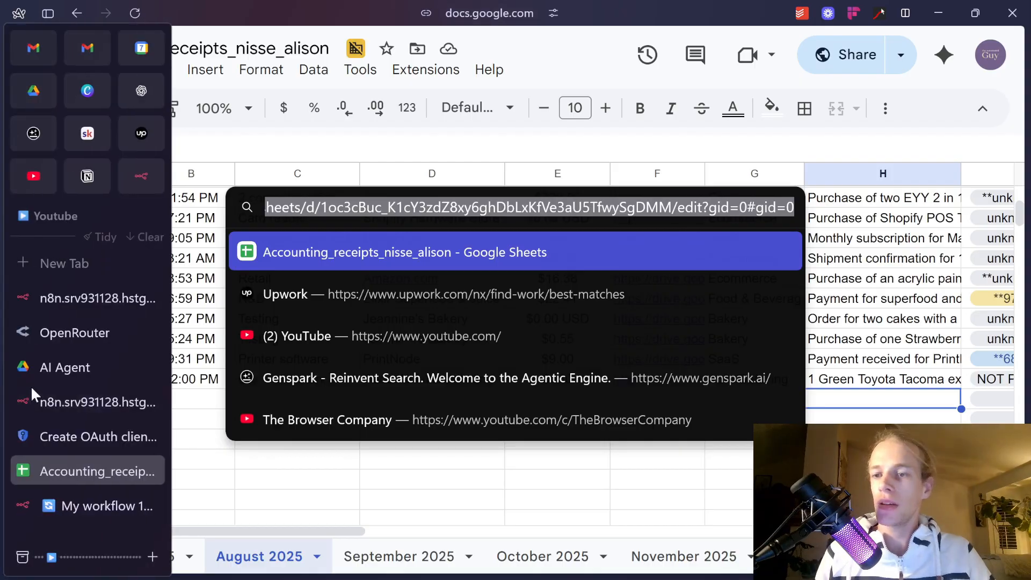
Reactivate the Send a text message1 node with D.
left_click(79, 503)
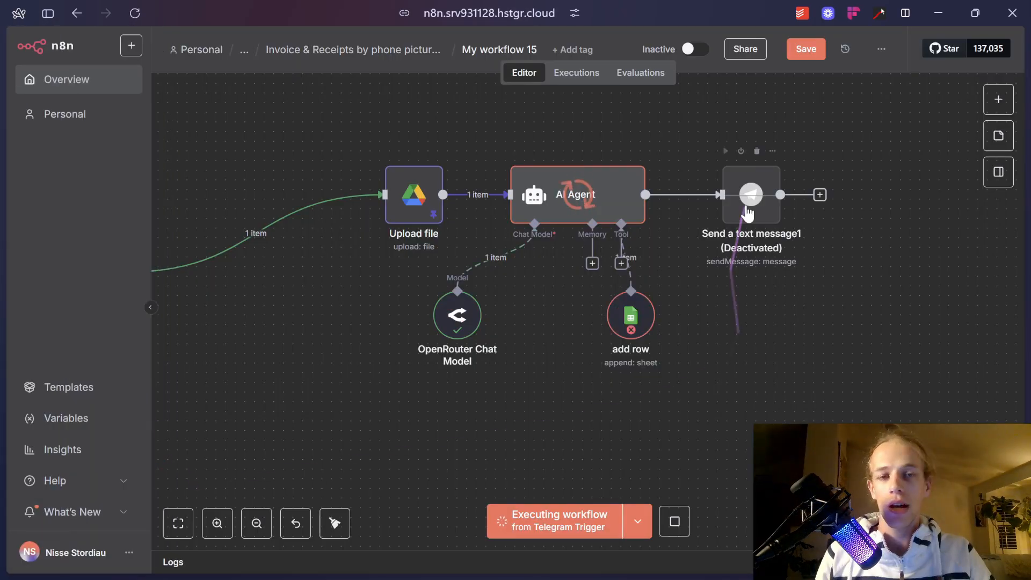
left_click(750, 209)
key("d")
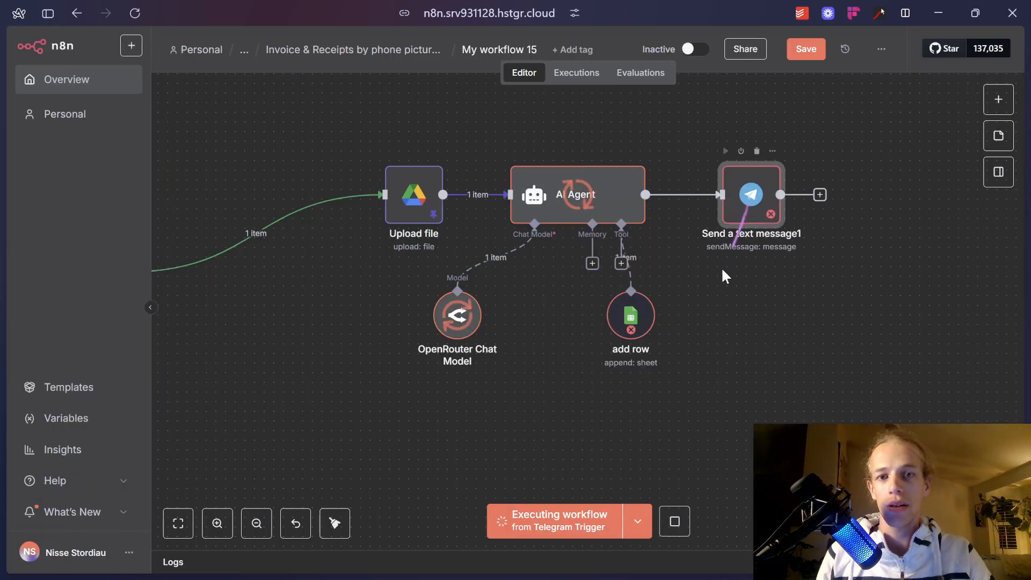
scroll(632, 333, "up", 2)
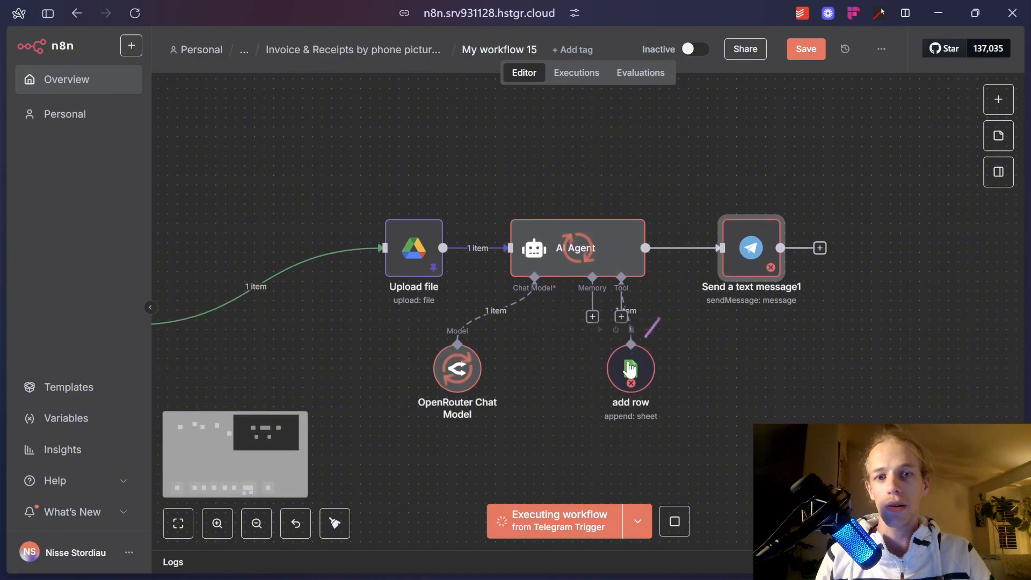
Replace 'it is done' in the Send a text message1 Text with the agent's output.
double_click(748, 248)
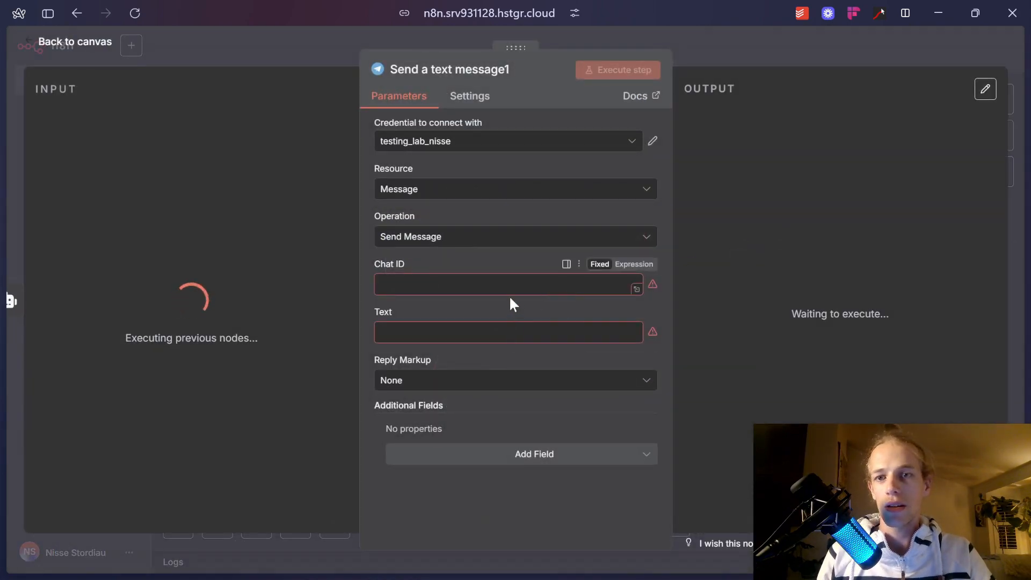
left_click(481, 328)
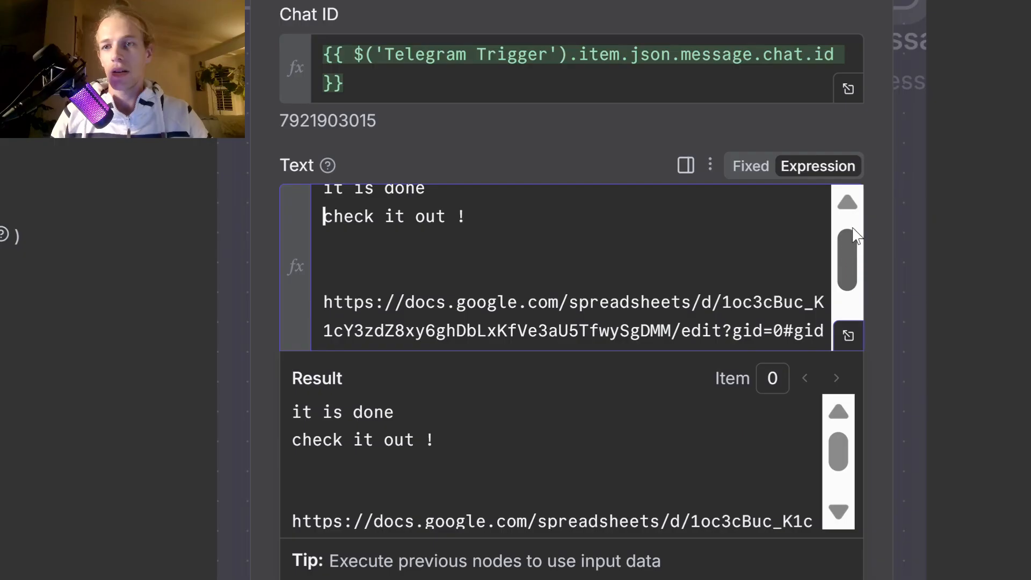
scroll(570, 269, "up", 1)
left_click_drag(458, 203, 240, 204)
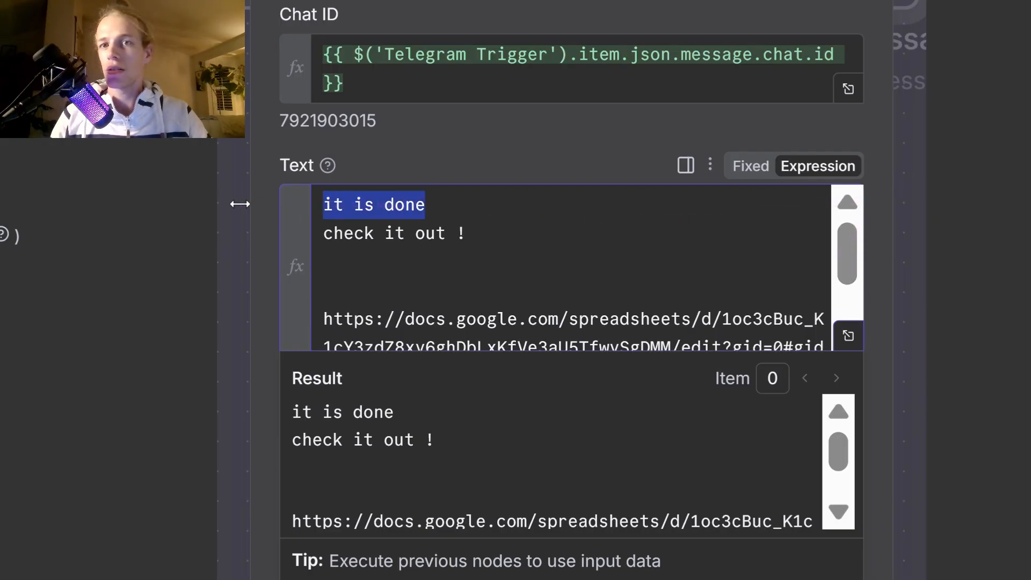
key("BackSpace")
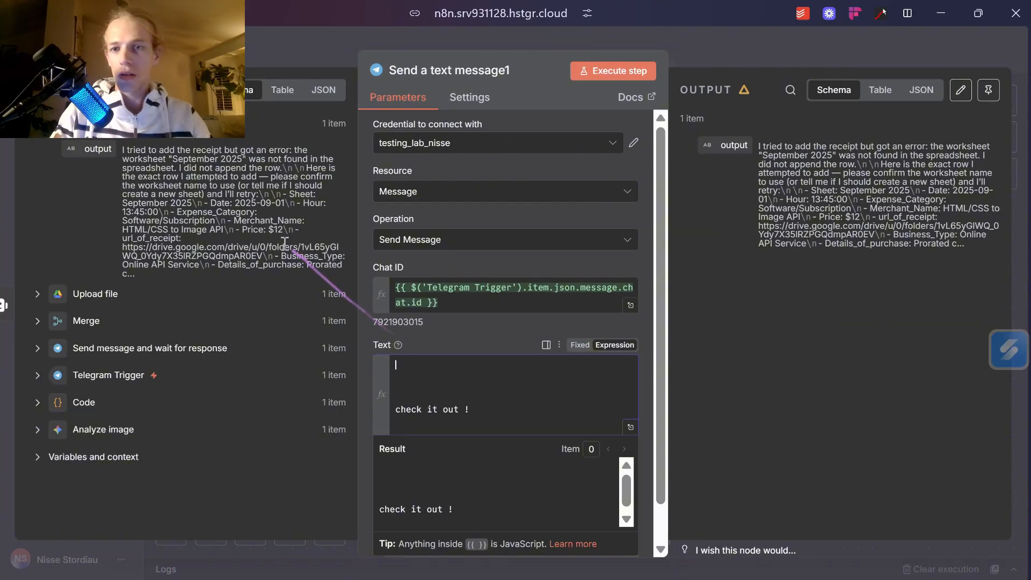
left_click_drag(220, 221, 166, 177)
left_click_drag(80, 150, 452, 371)
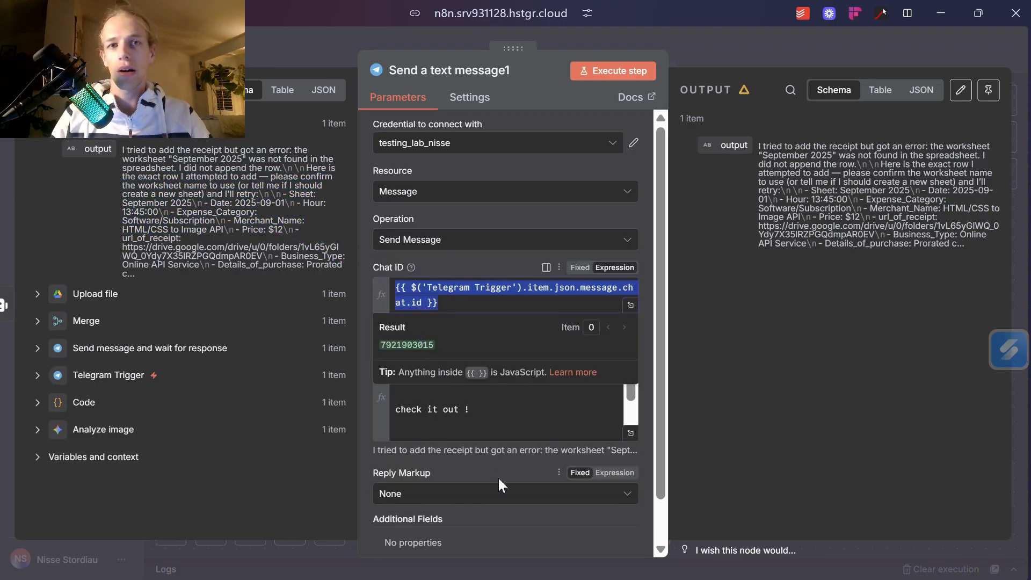
Set Chat ID to the Telegram Trigger's chat.id and preview the message.
key("BackSpace")
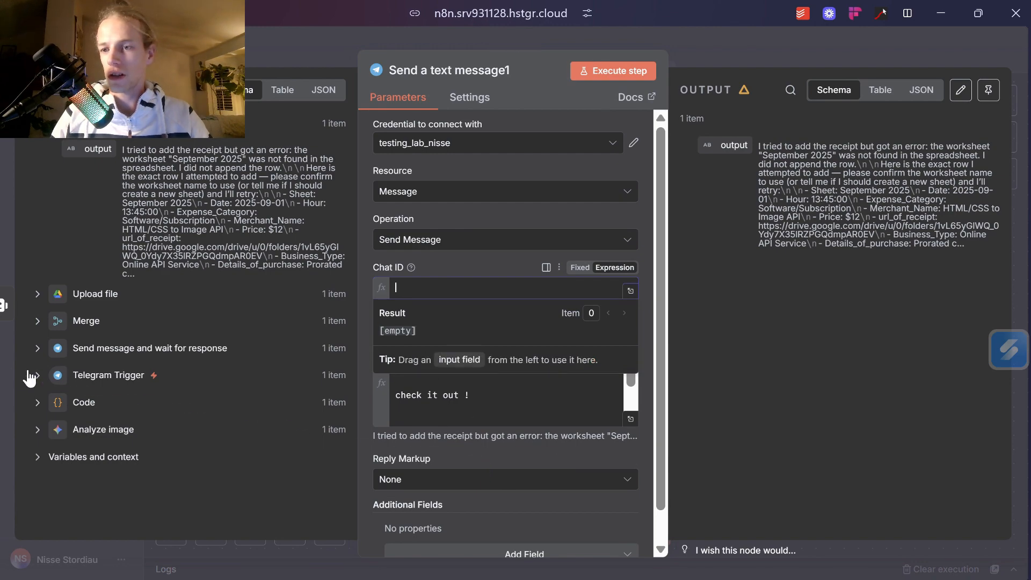
left_click(37, 375)
scroll(109, 433, "down", 5)
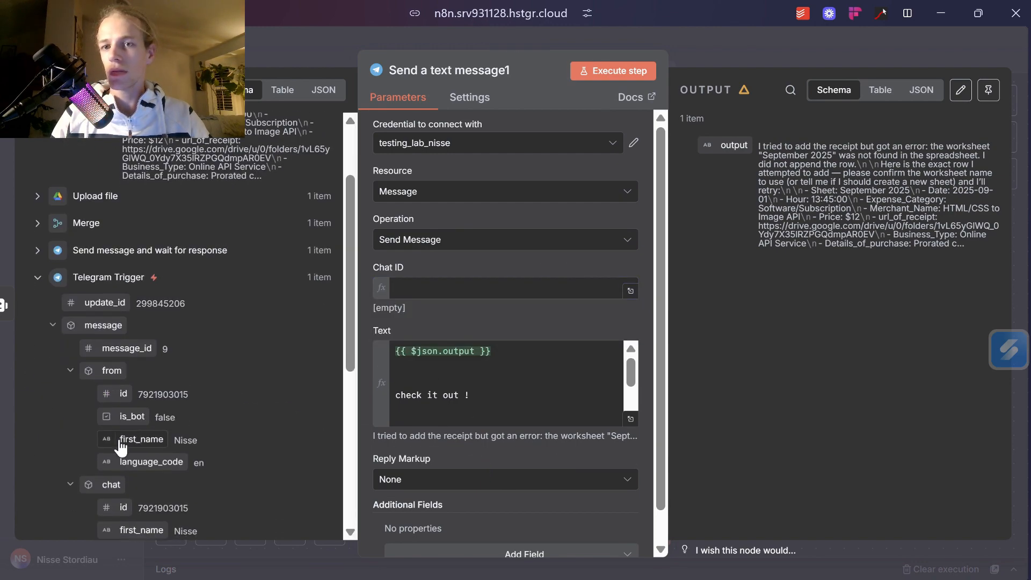
left_click_drag(121, 312, 424, 289)
left_click(552, 398)
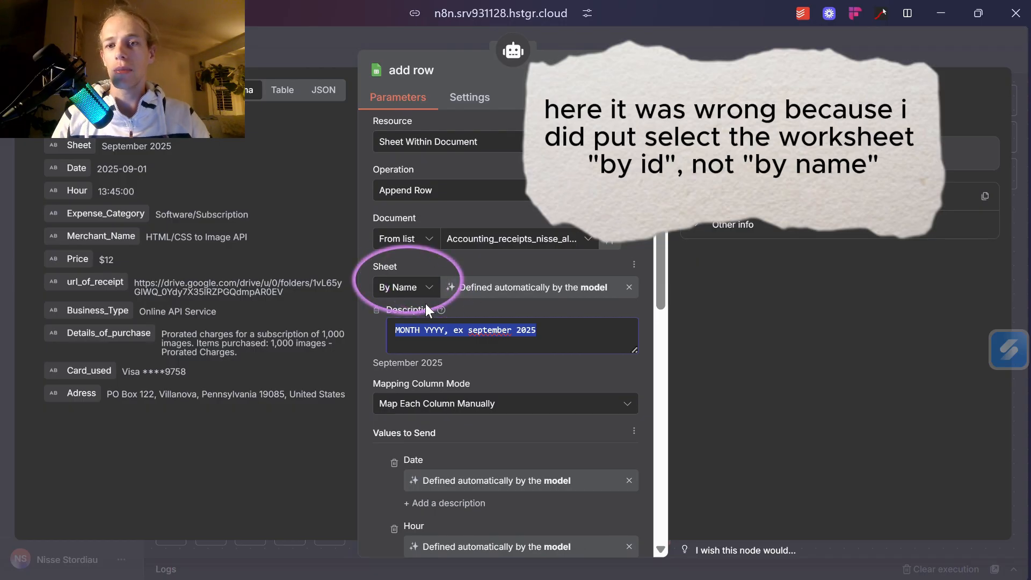
Switch the add row tool's Sheet lookup from By ID to By Name.
left_click(422, 288)
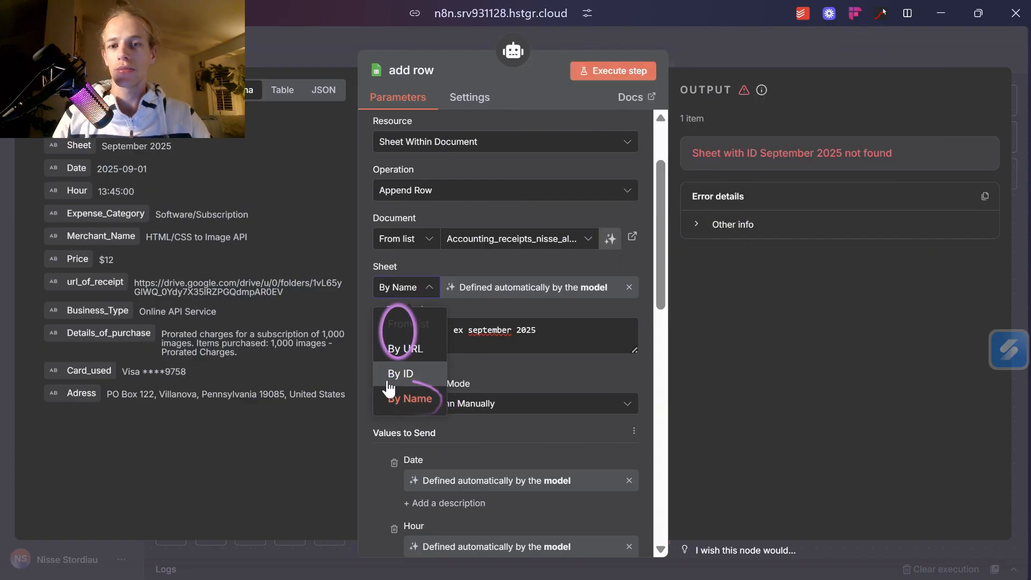
left_click(546, 329)
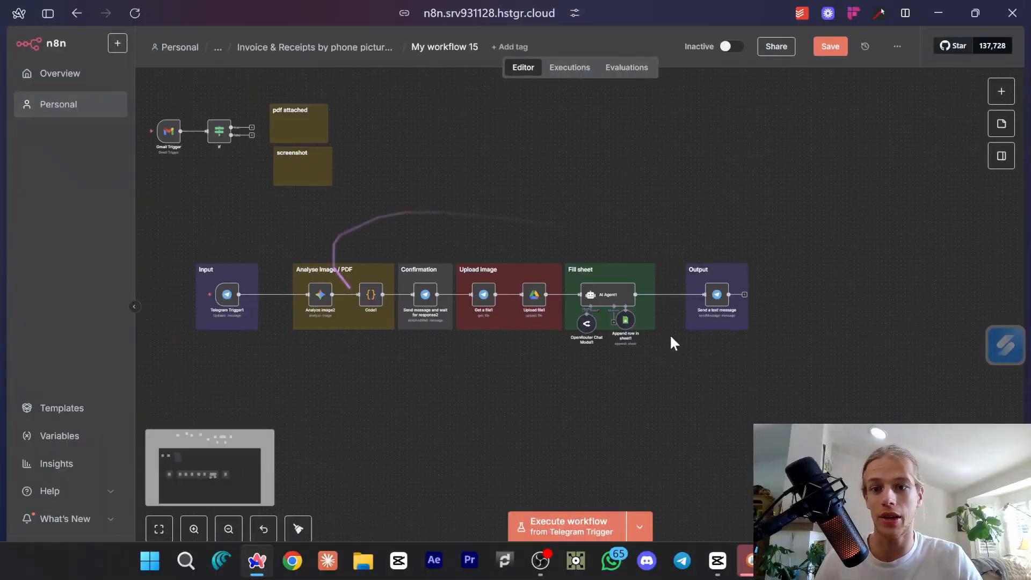
Align Analyze image, Code, Send message and wait, Merge and Upload file in one row.
scroll(599, 334, "up", 7)
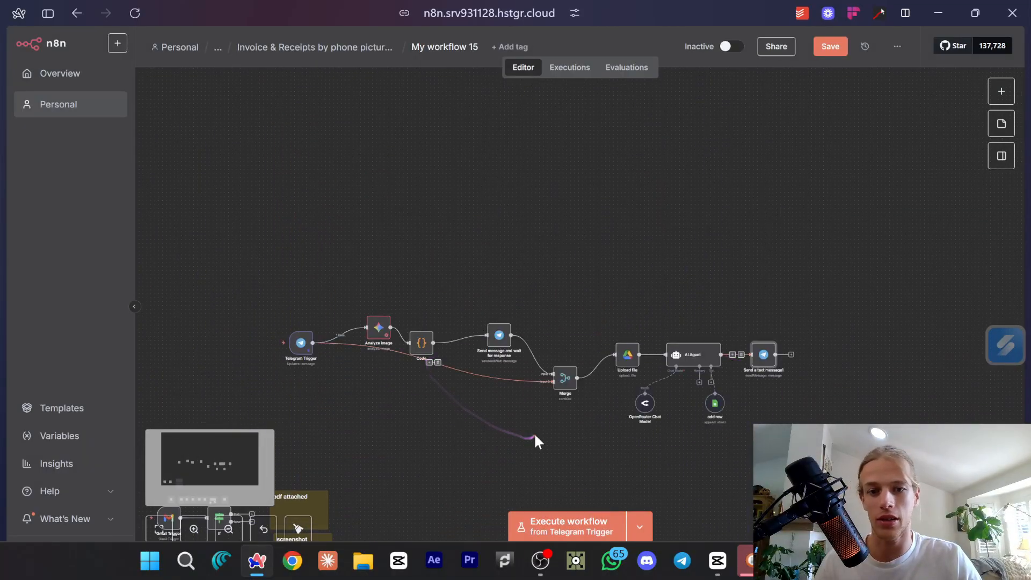
scroll(638, 415, "up", 5)
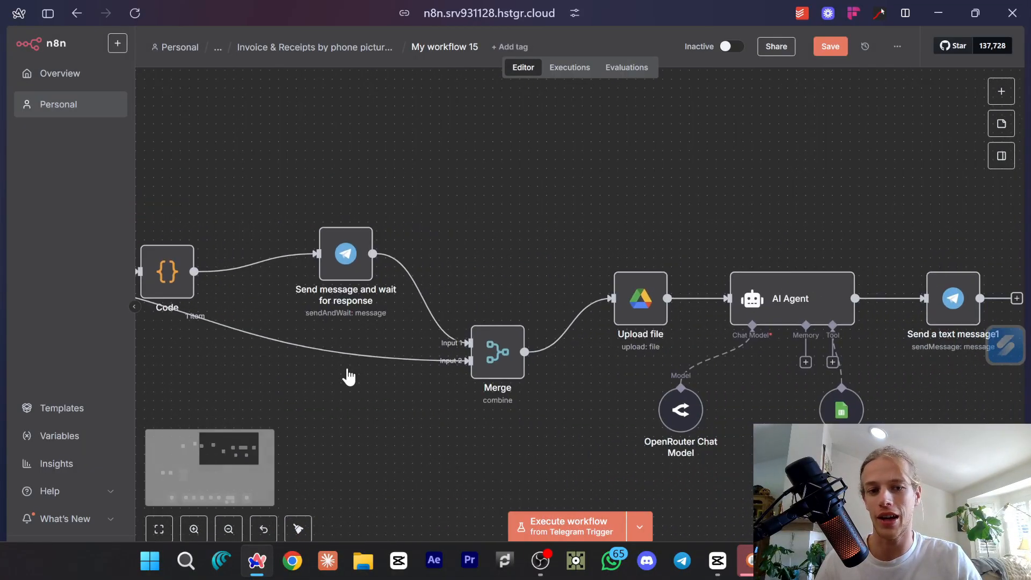
scroll(337, 343, "down", 5)
left_click_drag(349, 371, 530, 334)
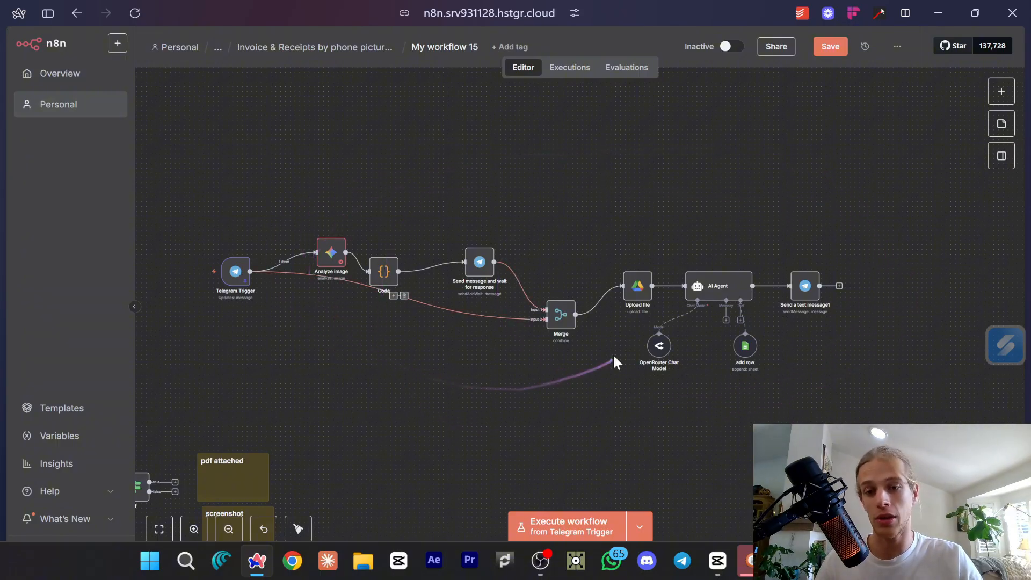
left_click_drag(386, 272, 381, 254)
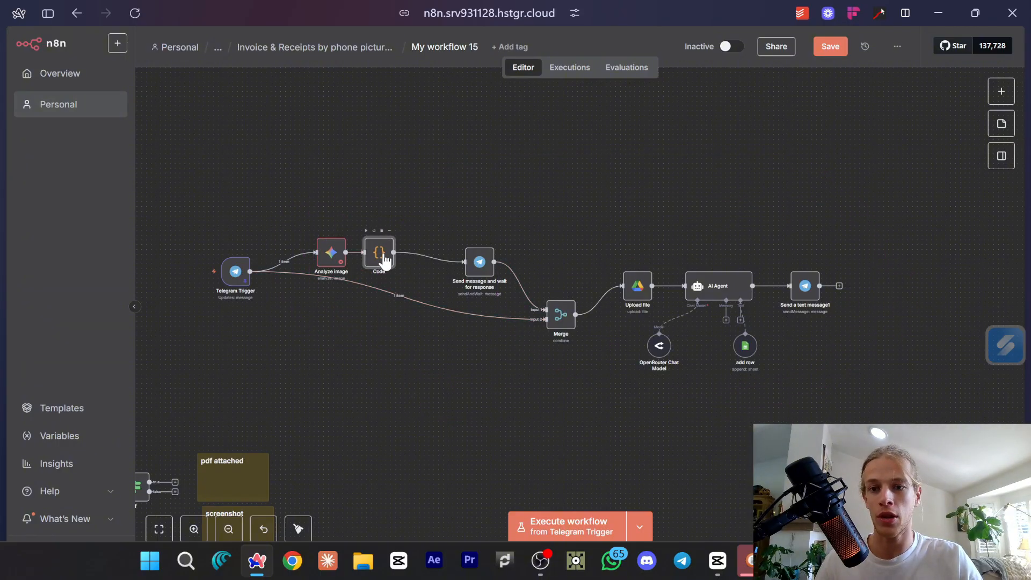
left_click_drag(490, 277, 442, 267)
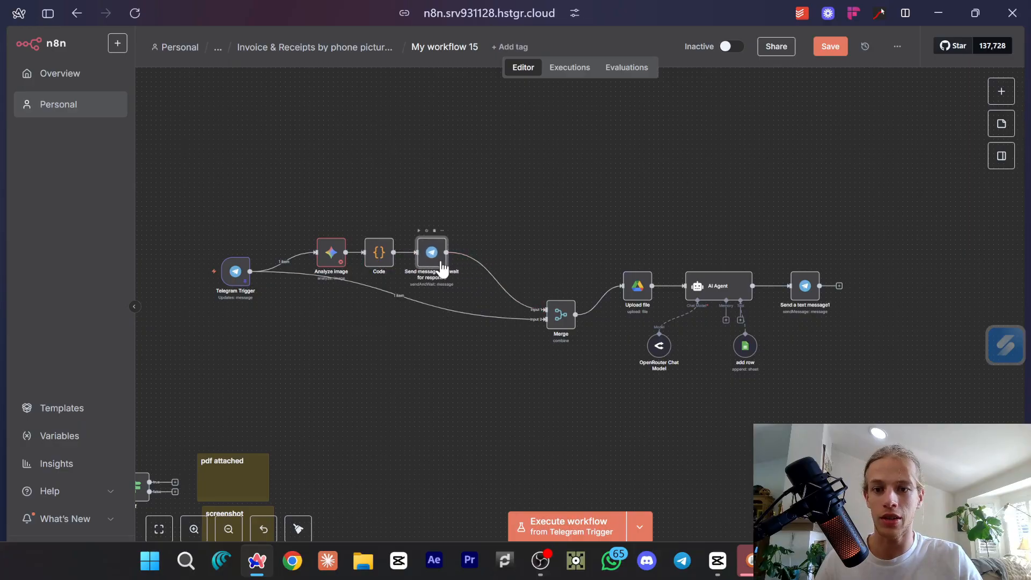
left_click_drag(291, 208, 472, 292)
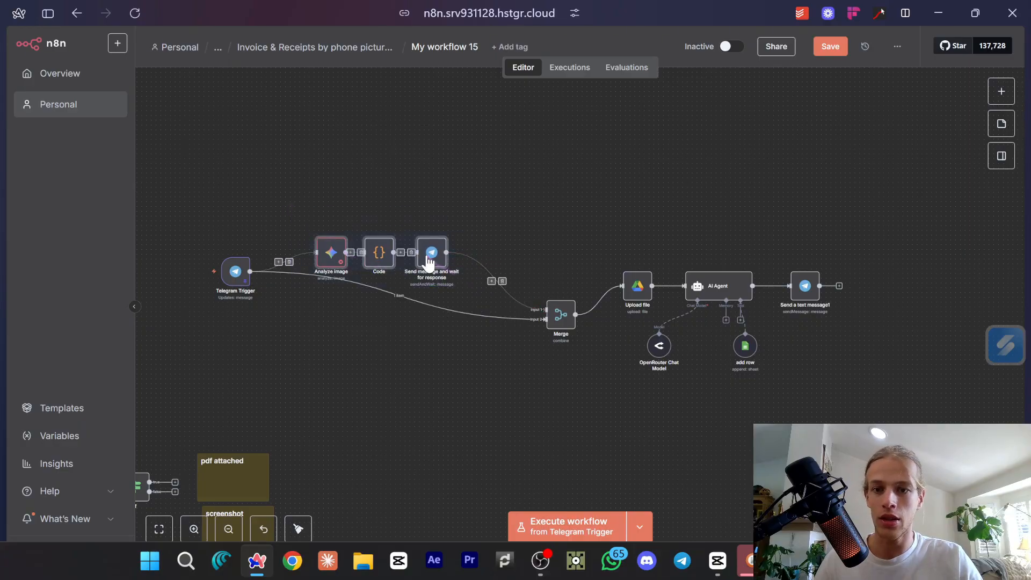
left_click_drag(427, 257, 408, 276)
left_click_drag(562, 329, 481, 286)
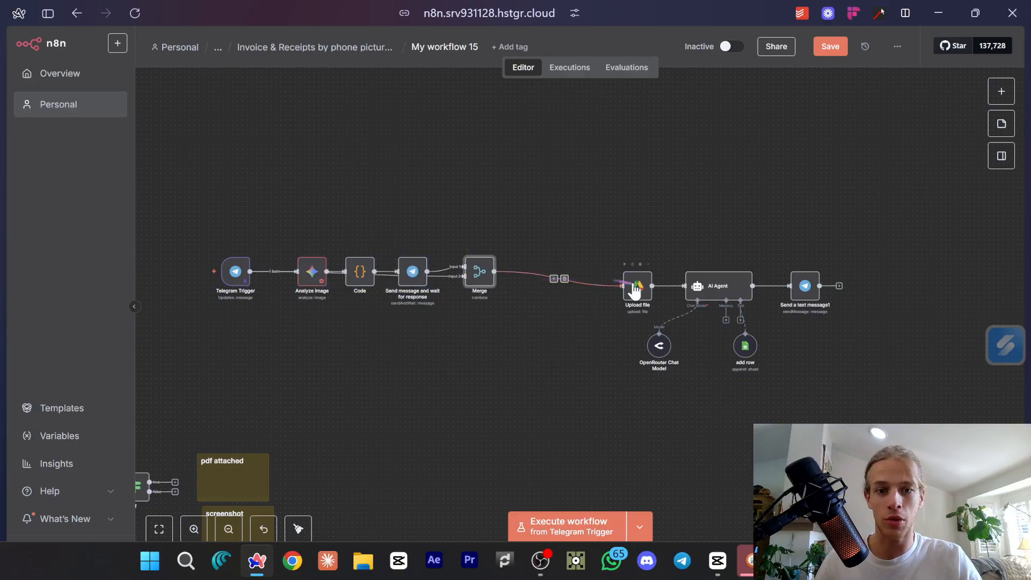
left_click_drag(629, 292, 547, 277)
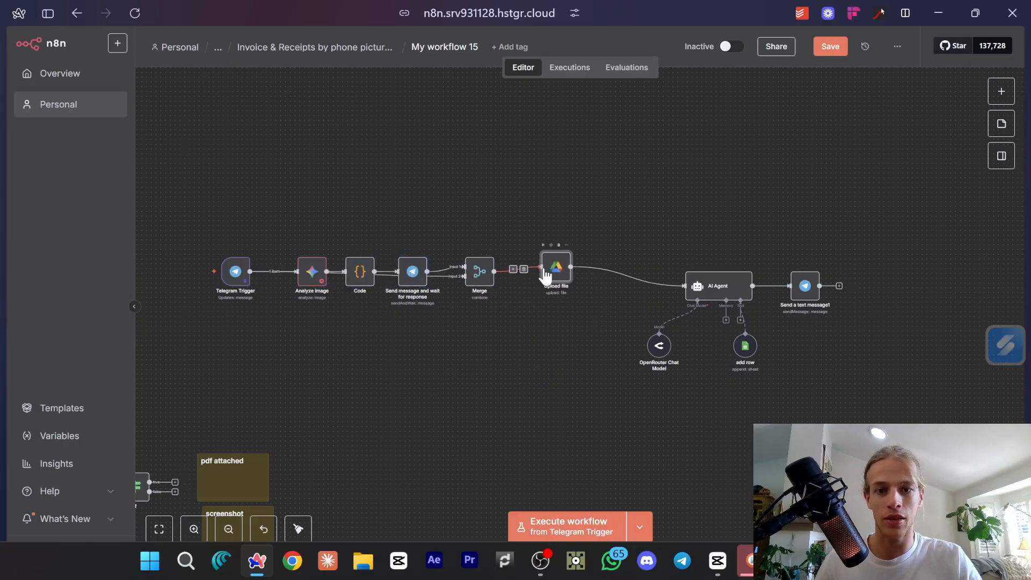
Move the AI Agent group beside Upload file, tuck OpenRouter Chat Model beneath it, and save.
left_click_drag(623, 229, 817, 380)
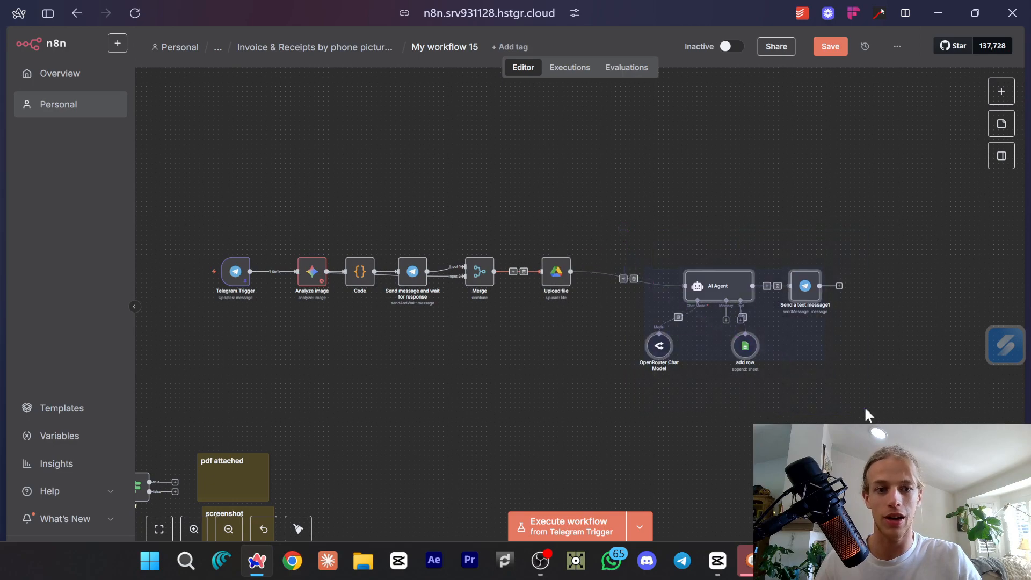
left_click_drag(809, 290, 726, 283)
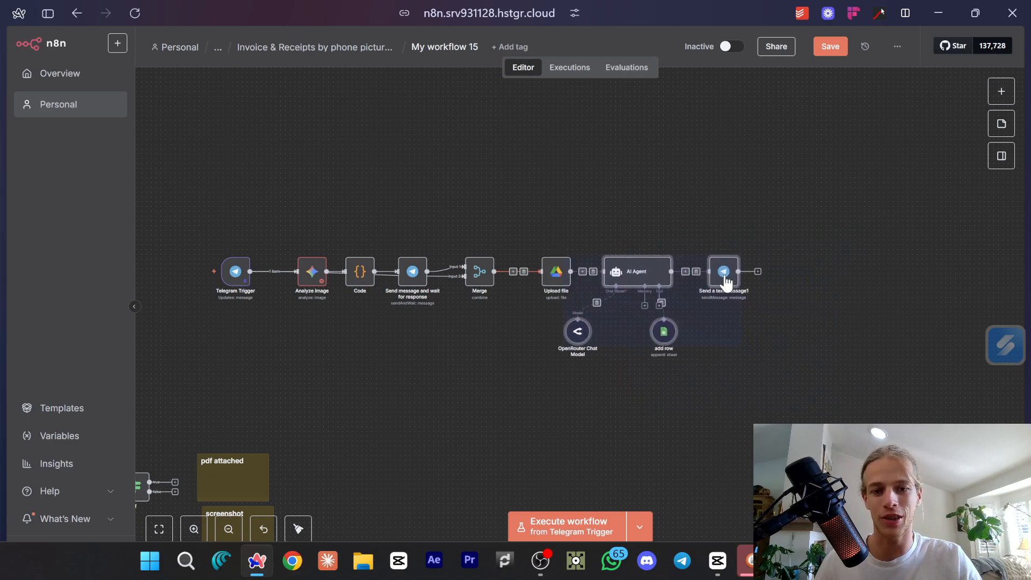
left_click(570, 349)
left_click_drag(570, 342, 660, 317)
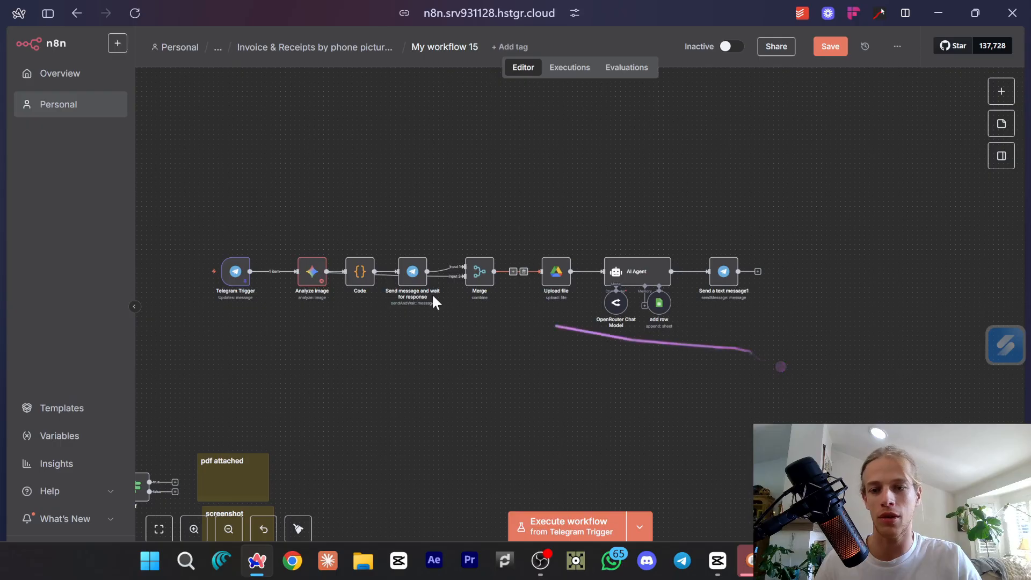
left_click(839, 53)
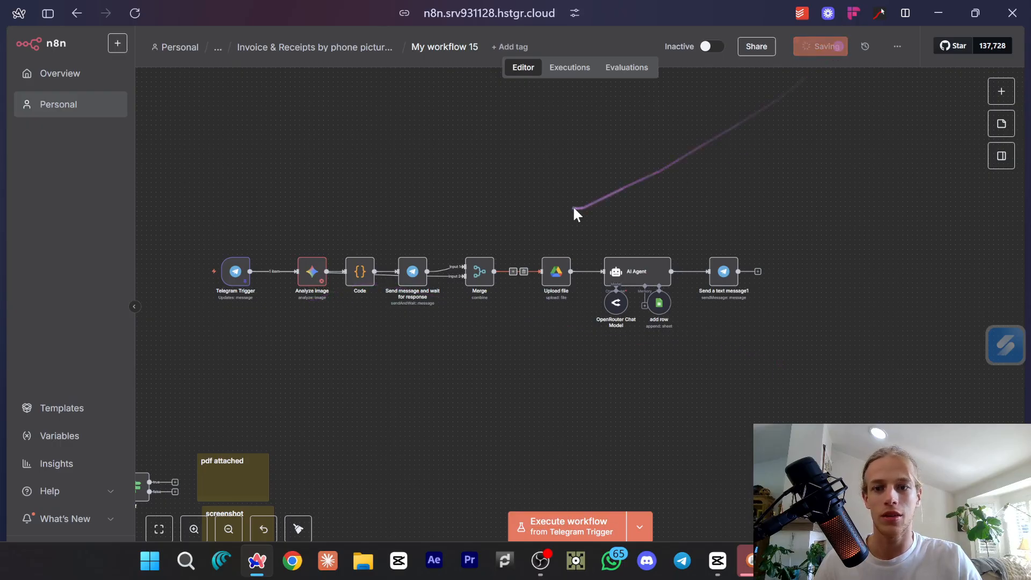